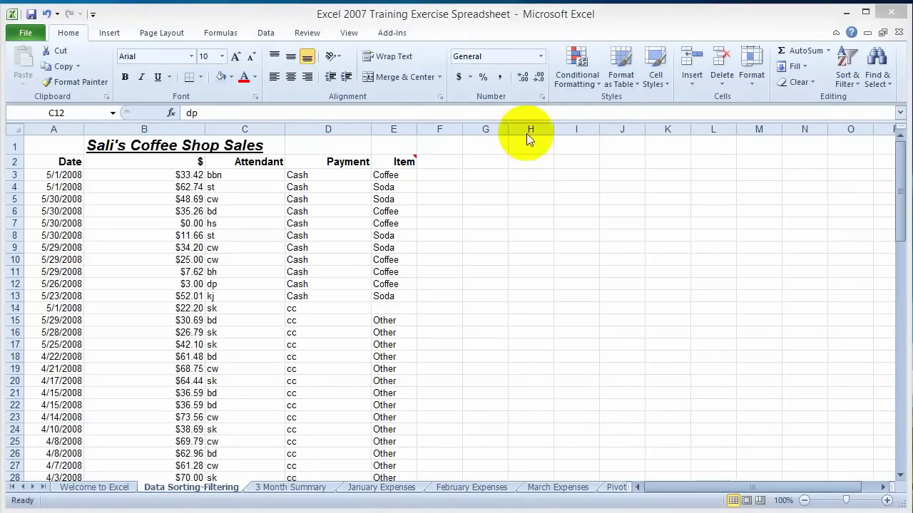
pyautogui.click(109, 32)
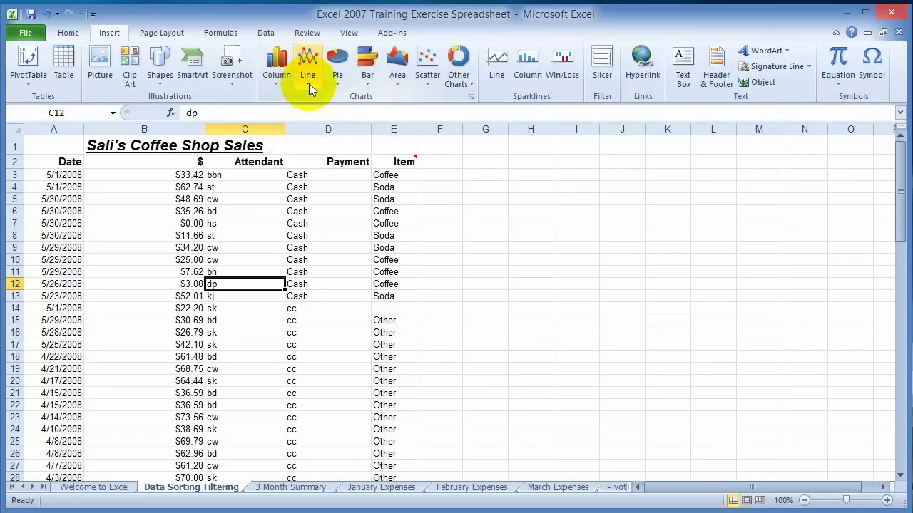
pyautogui.click(341, 83)
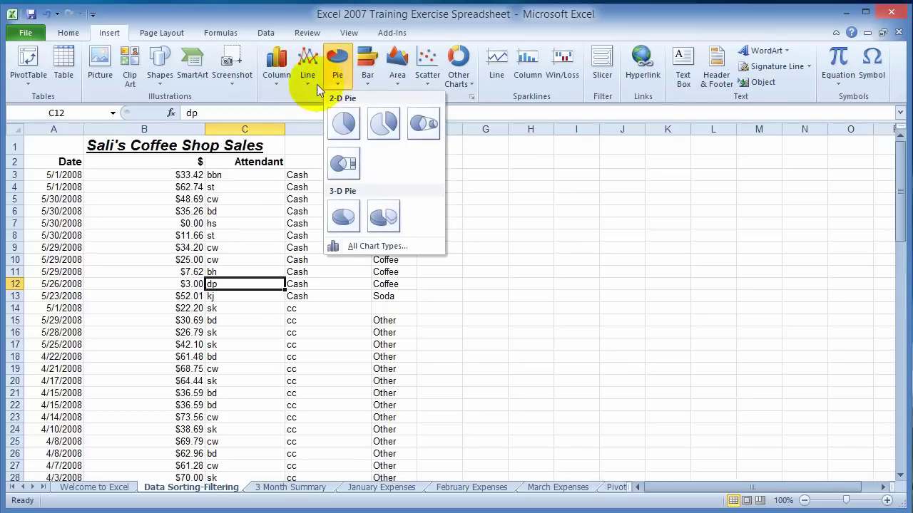
pyautogui.click(368, 71)
pyautogui.click(422, 84)
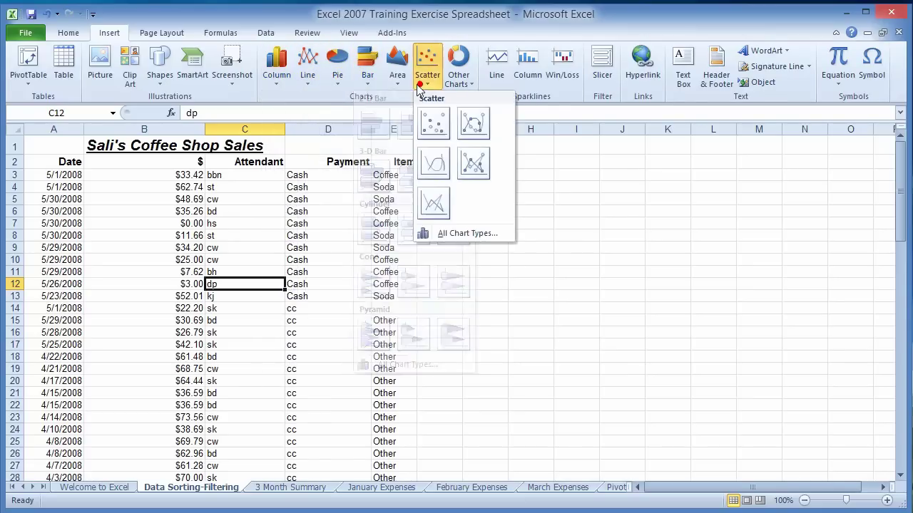
pyautogui.click(449, 328)
pyautogui.click(561, 330)
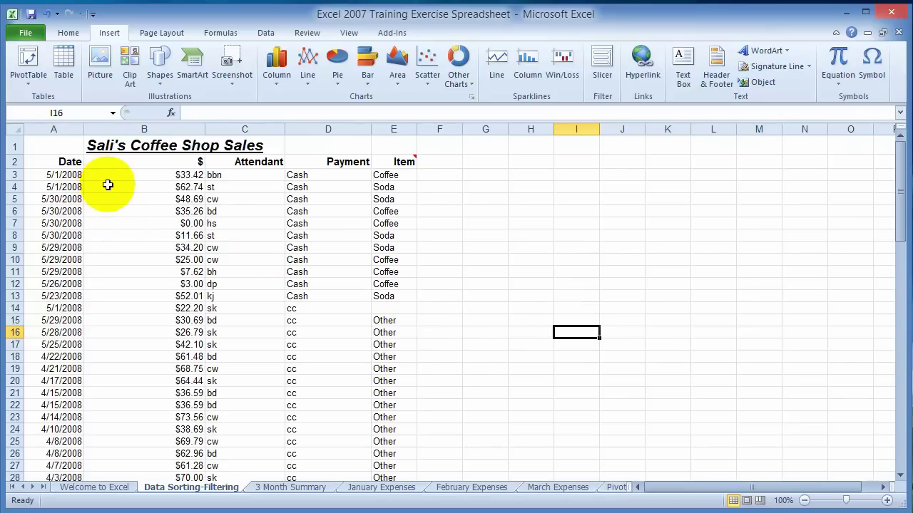
pyautogui.moveTo(37, 161); pyautogui.dragTo(132, 456)
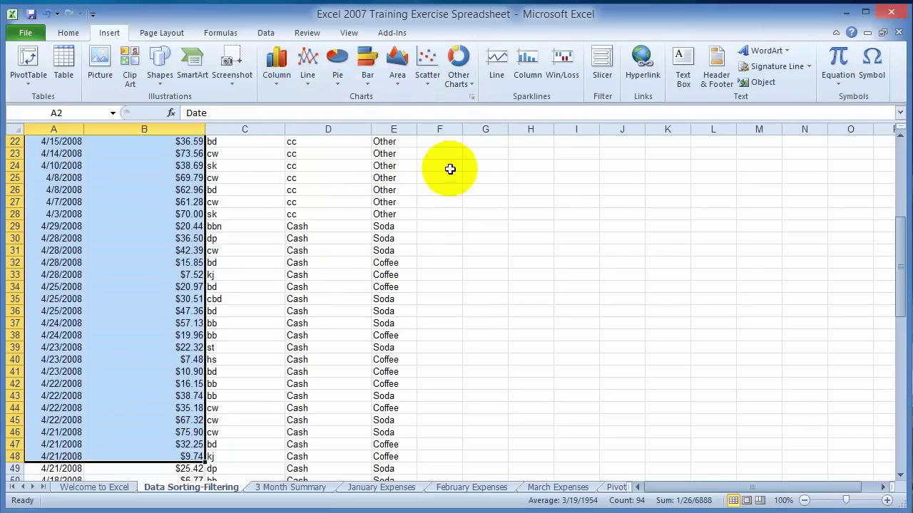
pyautogui.scroll(1, 485, 201)
pyautogui.scroll(6, 485, 202)
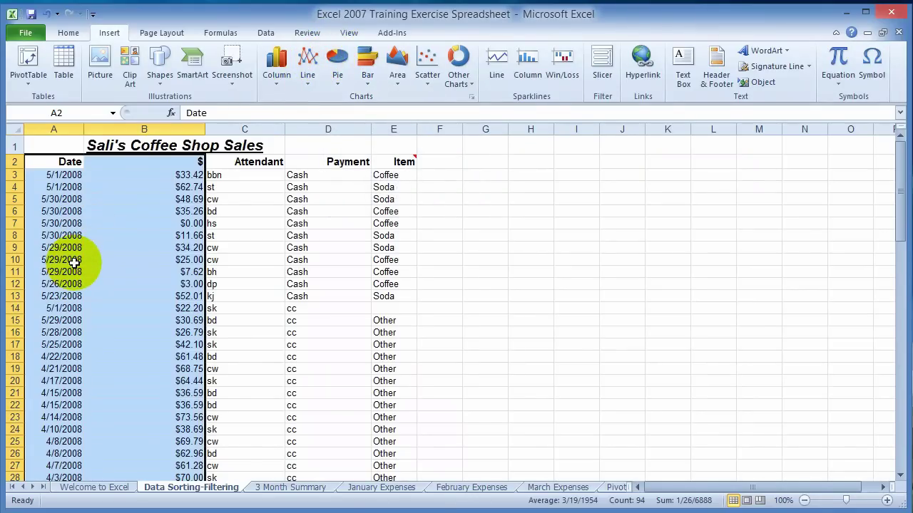
pyautogui.scroll(-10, 78, 261)
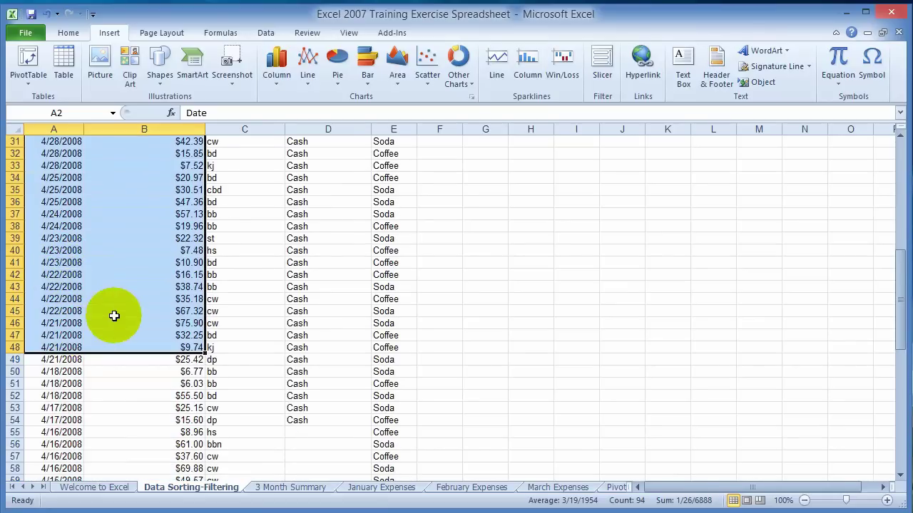
pyautogui.scroll(9, 132, 315)
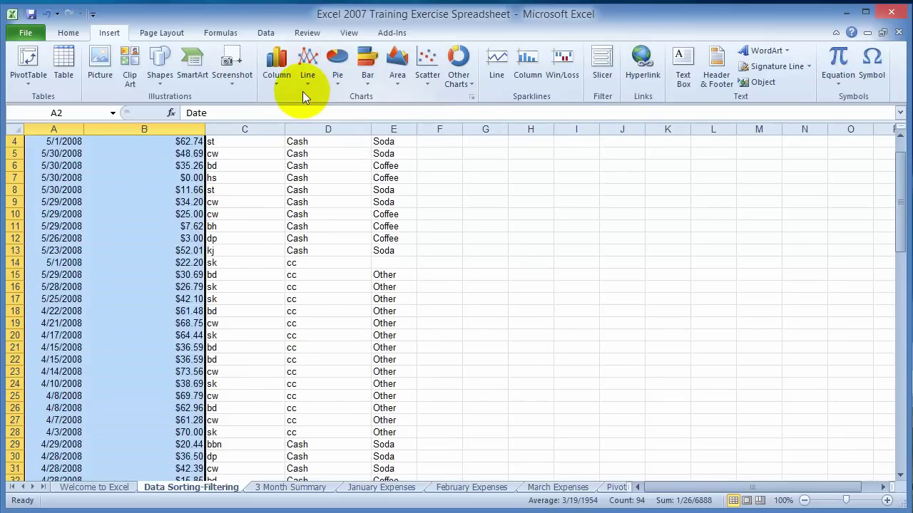
pyautogui.click(520, 275)
pyautogui.scroll(-1, 271, 159)
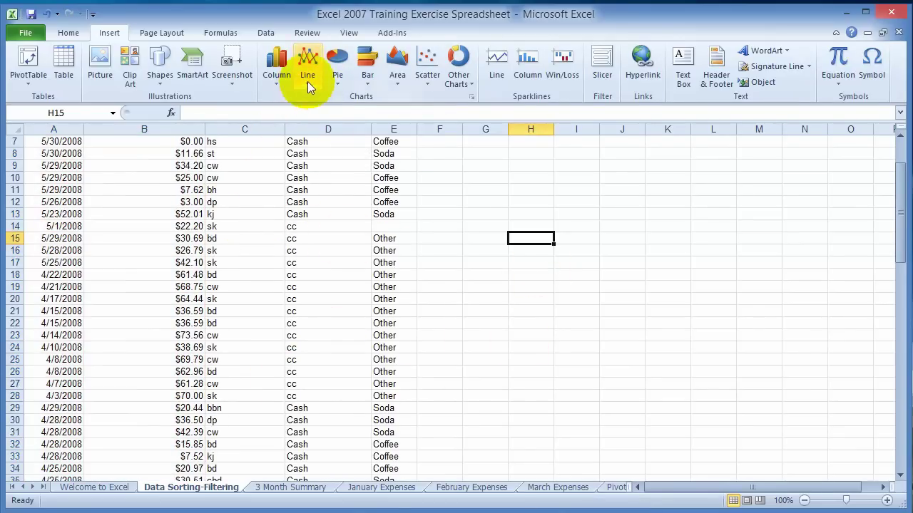
# Rename the column header in cell B2 to "Amount".
pyautogui.scroll(2, 128, 235)
pyautogui.click(157, 159)
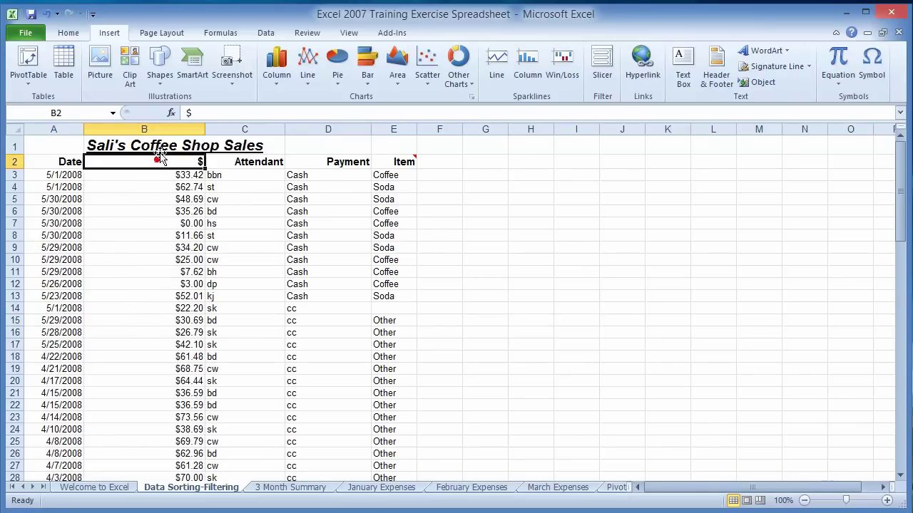
pyautogui.click(164, 158)
pyautogui.write('Am')
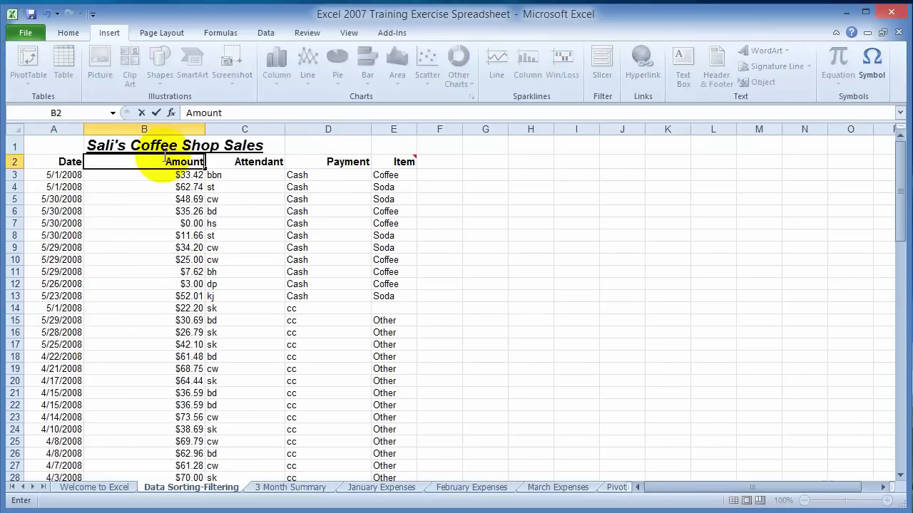
pyautogui.write('ount')
pyautogui.press('Return')
# Insert a basic 2-D line chart of the Date and Amount data in A2:B91 and widen it to about 9.17 inches beside the table.
pyautogui.click(67, 162)
pyautogui.moveTo(66, 162); pyautogui.dragTo(100, 426)
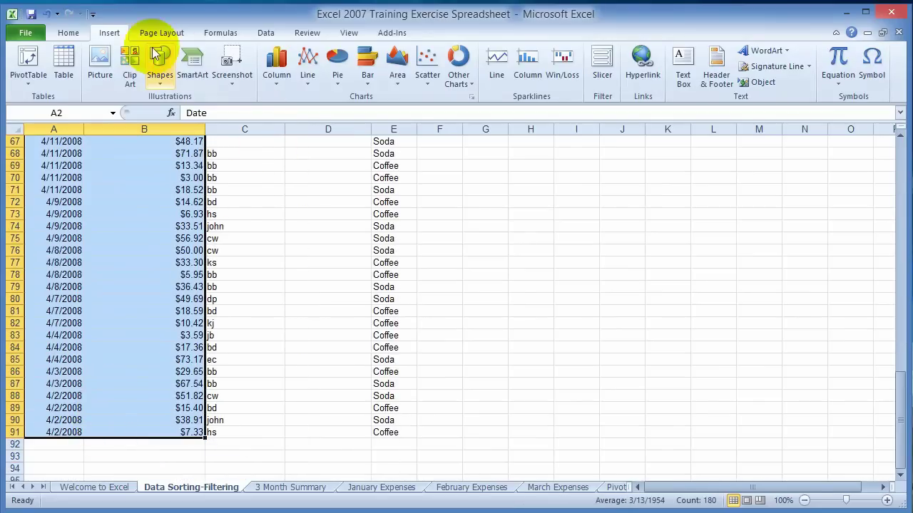
pyautogui.click(306, 77)
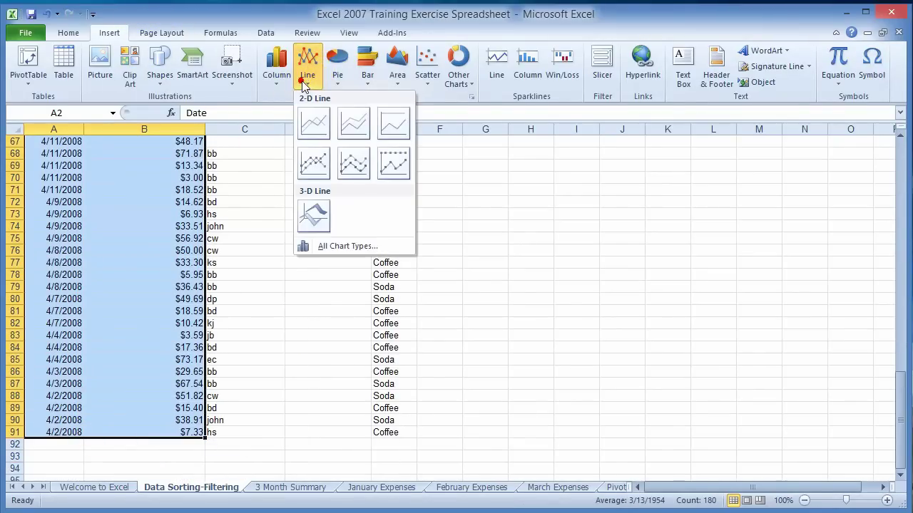
pyautogui.click(314, 132)
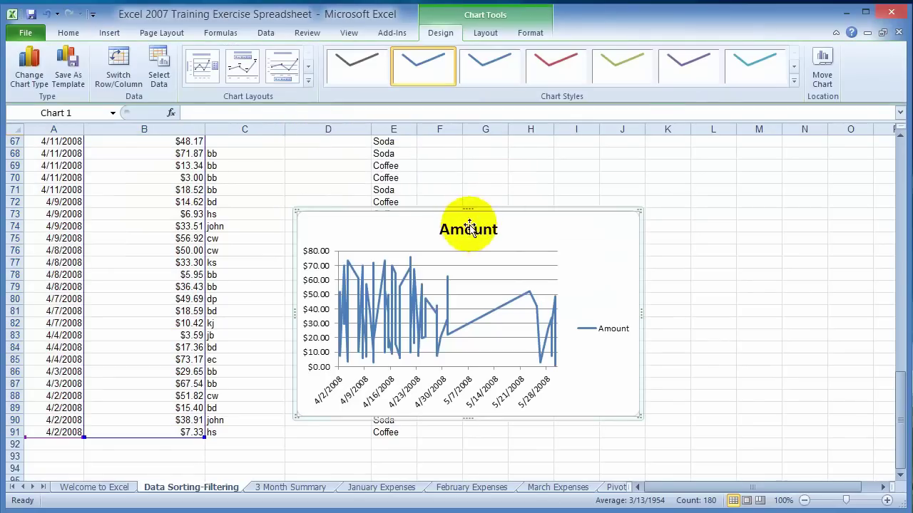
pyautogui.moveTo(489, 208); pyautogui.dragTo(648, 175)
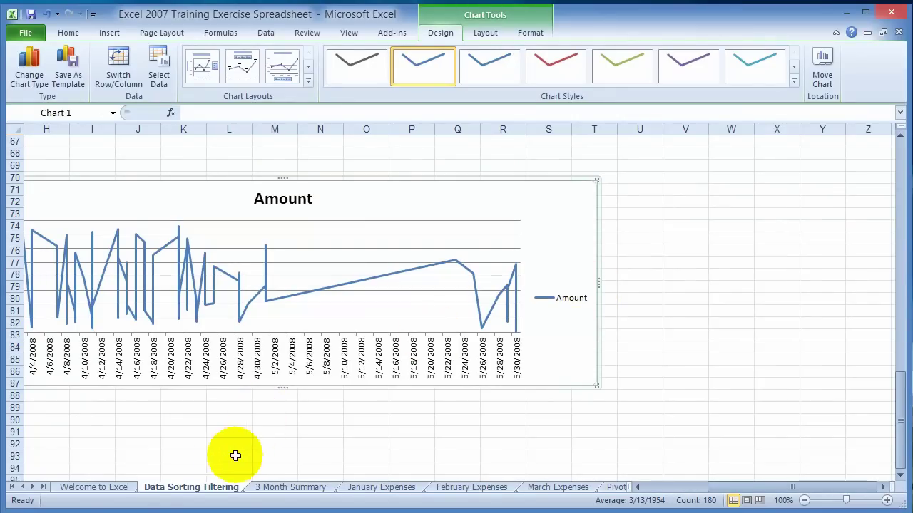
pyautogui.click(241, 184)
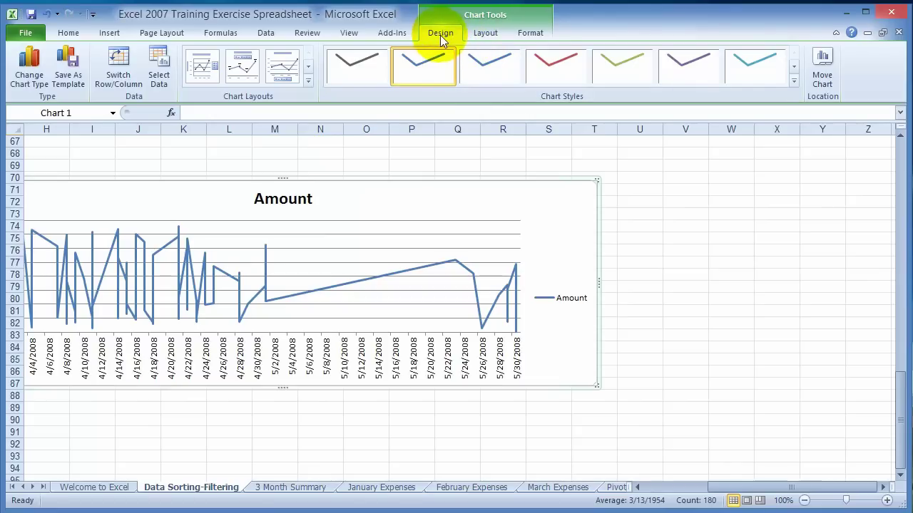
# Apply the red line chart style and the red outline shape style to the Amount chart.
pyautogui.click(555, 66)
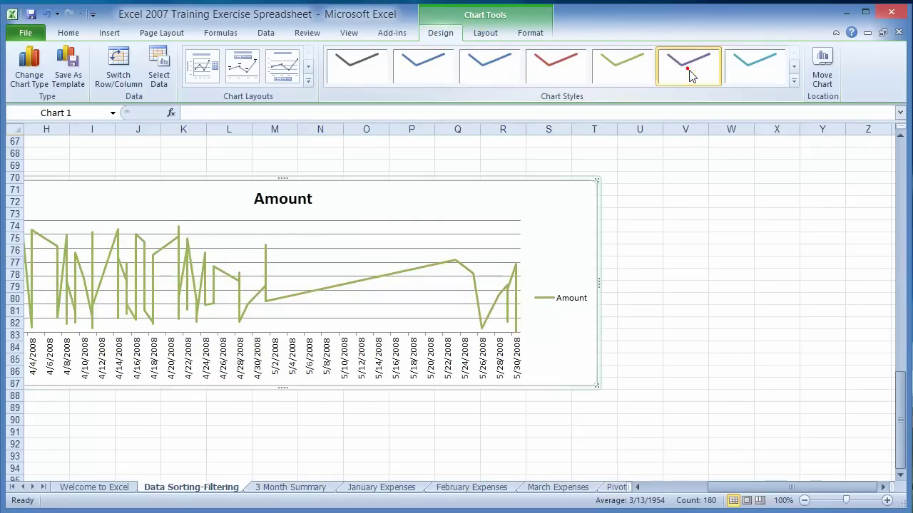
pyautogui.click(487, 36)
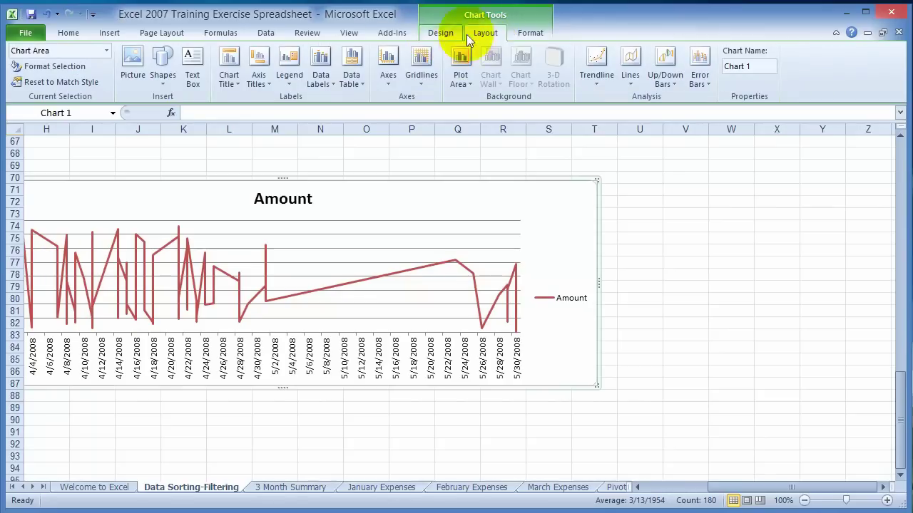
pyautogui.click(528, 33)
pyautogui.click(218, 77)
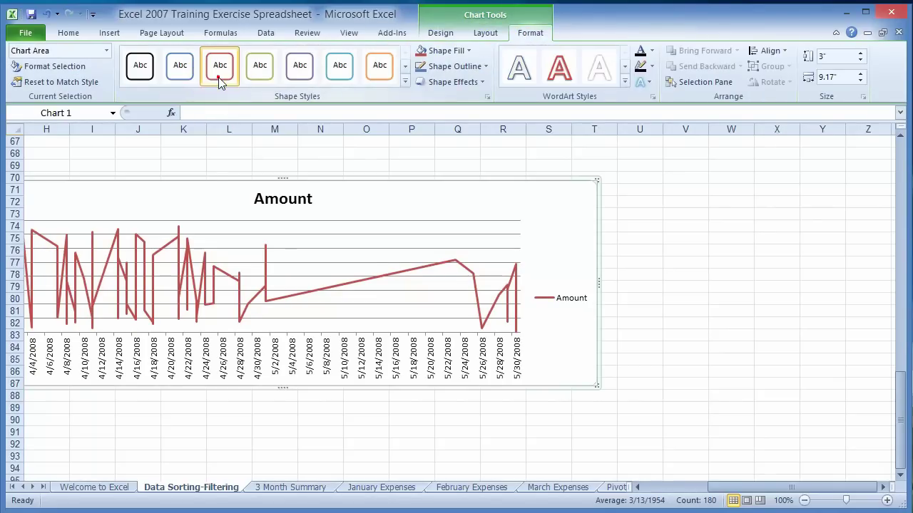
pyautogui.click(479, 32)
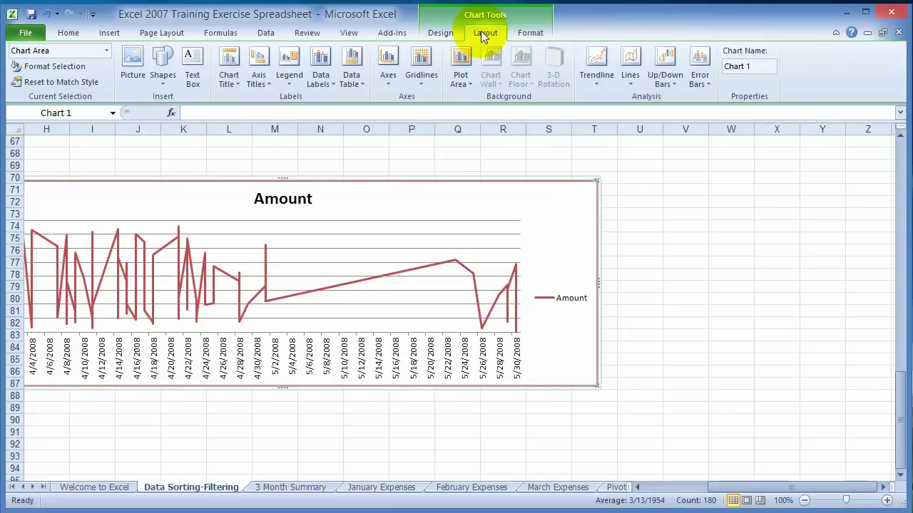
pyautogui.click(237, 85)
pyautogui.click(263, 83)
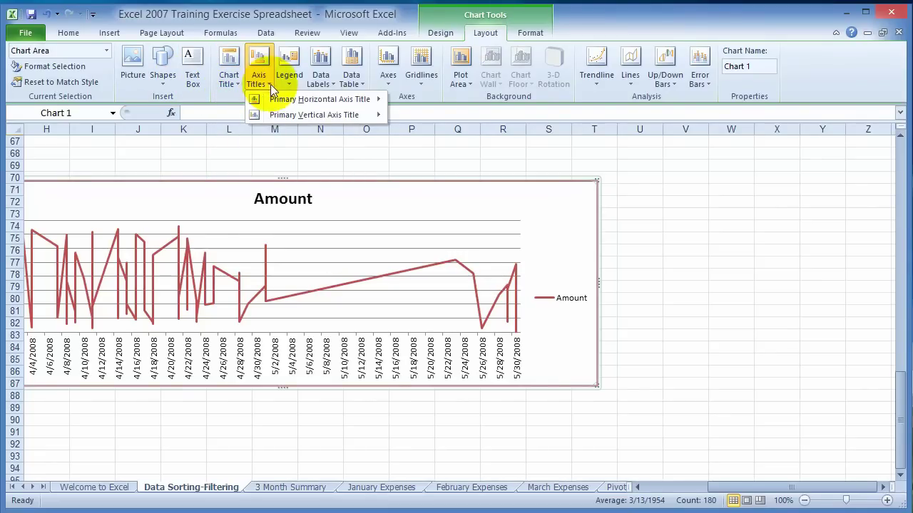
pyautogui.moveTo(294, 120)
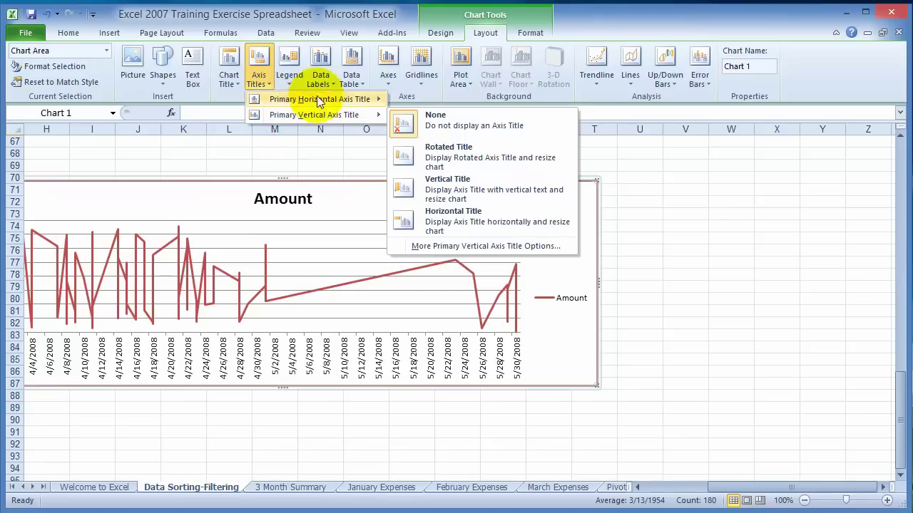
pyautogui.click(289, 71)
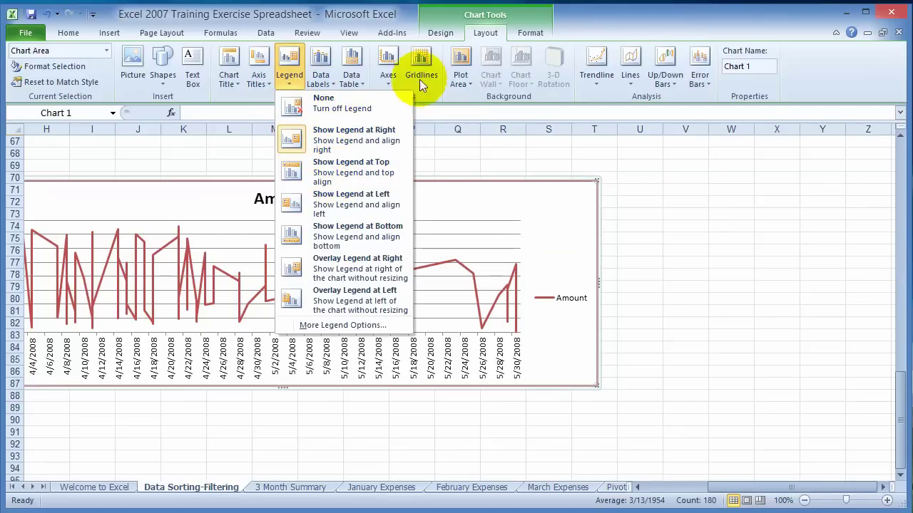
pyautogui.click(632, 20)
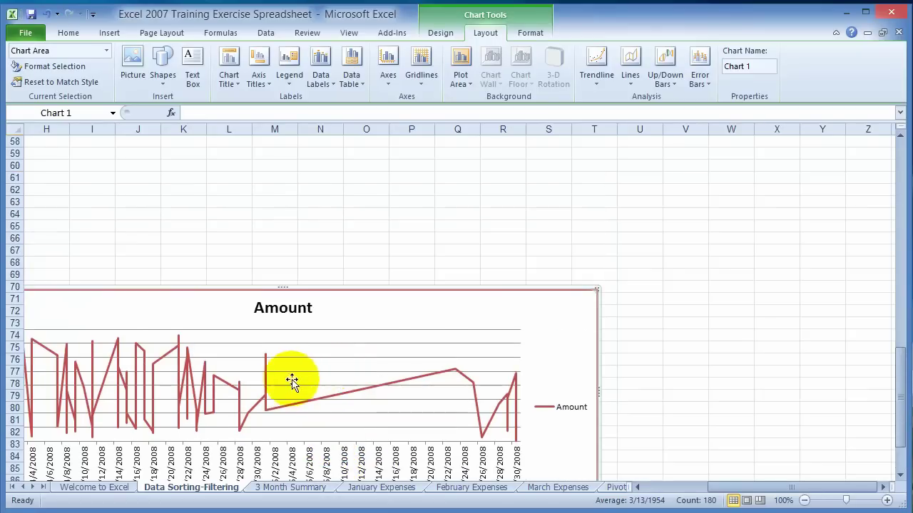
# Delete the Amount line chart beside the sales table.
pyautogui.moveTo(750, 487); pyautogui.dragTo(651, 496)
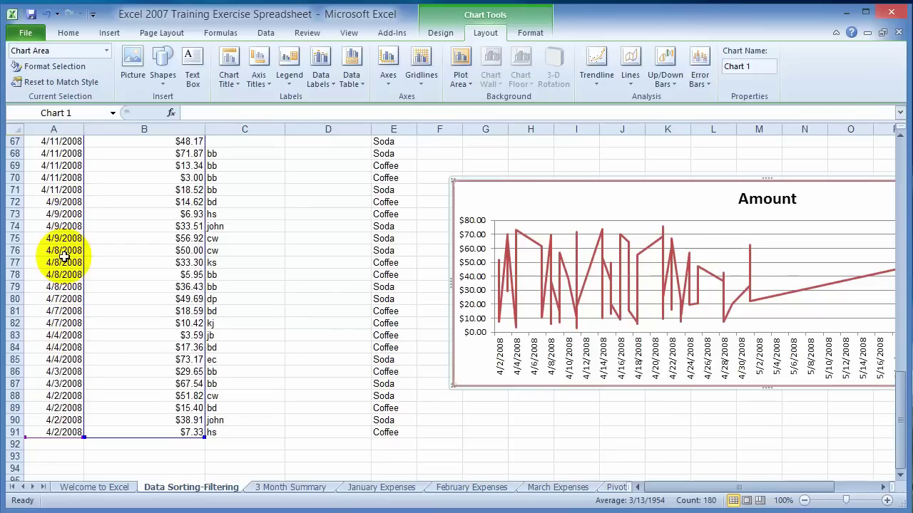
pyautogui.click(606, 184)
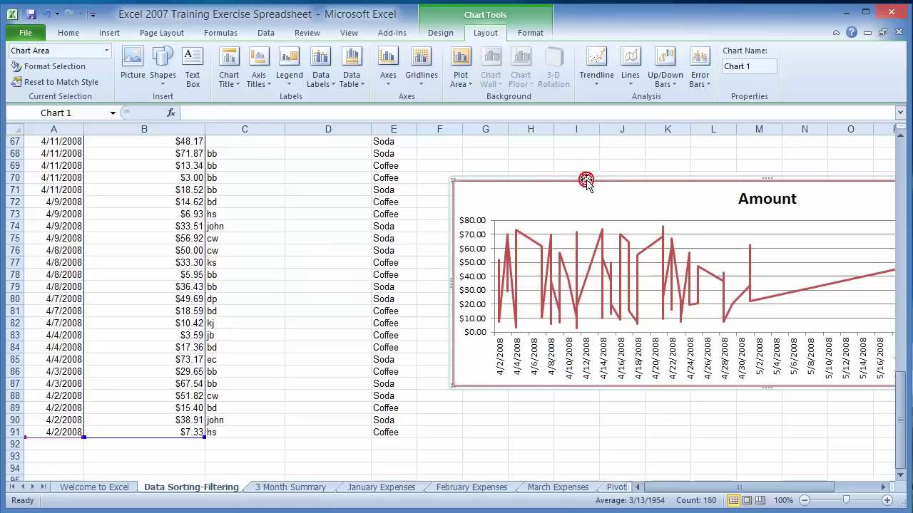
pyautogui.press('Delete')
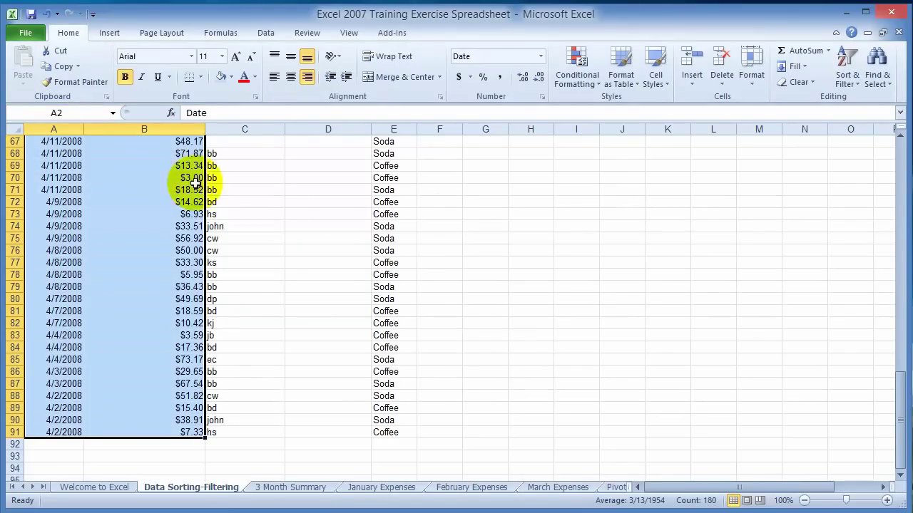
# Sort the coffee shop sales table by Date from oldest to newest, starting from cell A3.
pyautogui.click(91, 201)
pyautogui.scroll(11, 84, 206)
pyautogui.scroll(11, 84, 207)
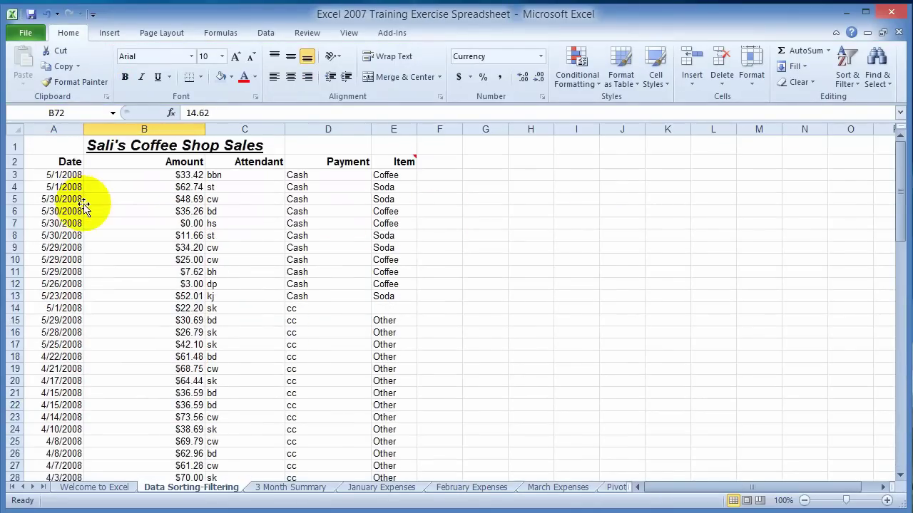
pyautogui.click(71, 175)
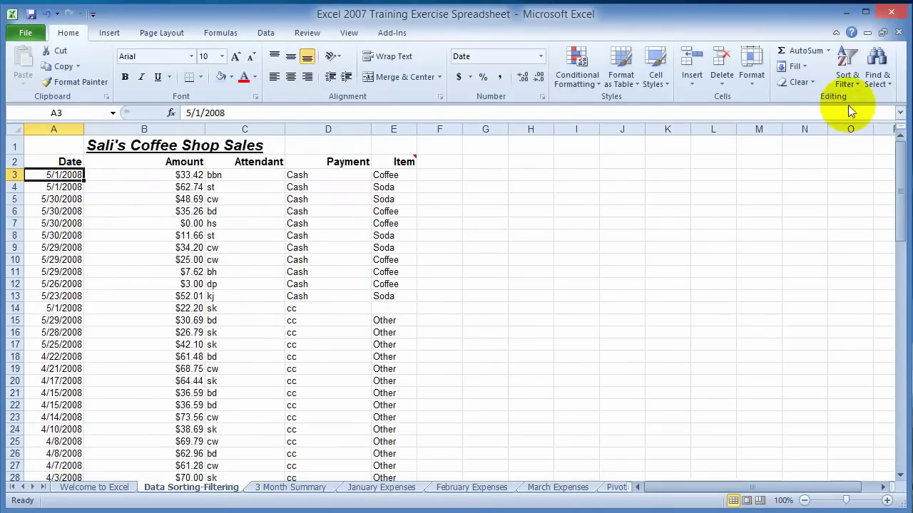
pyautogui.click(852, 78)
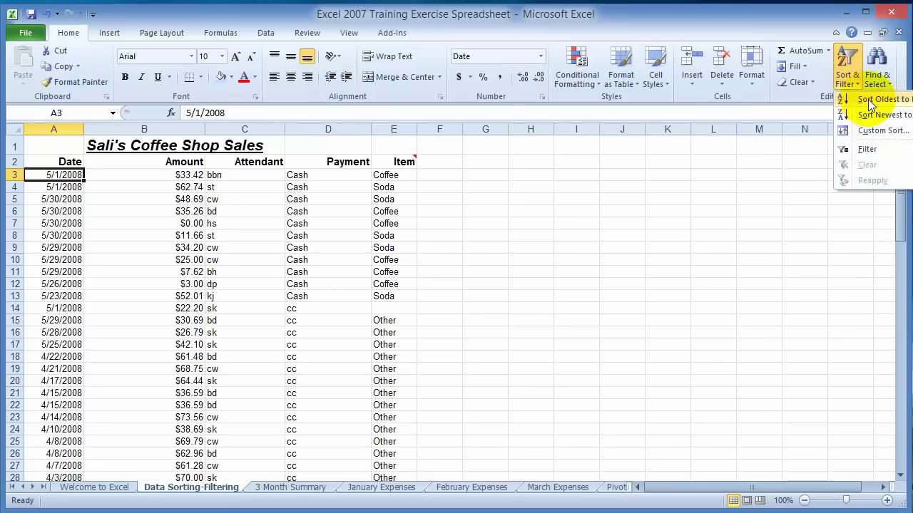
pyautogui.click(871, 100)
pyautogui.click(66, 187)
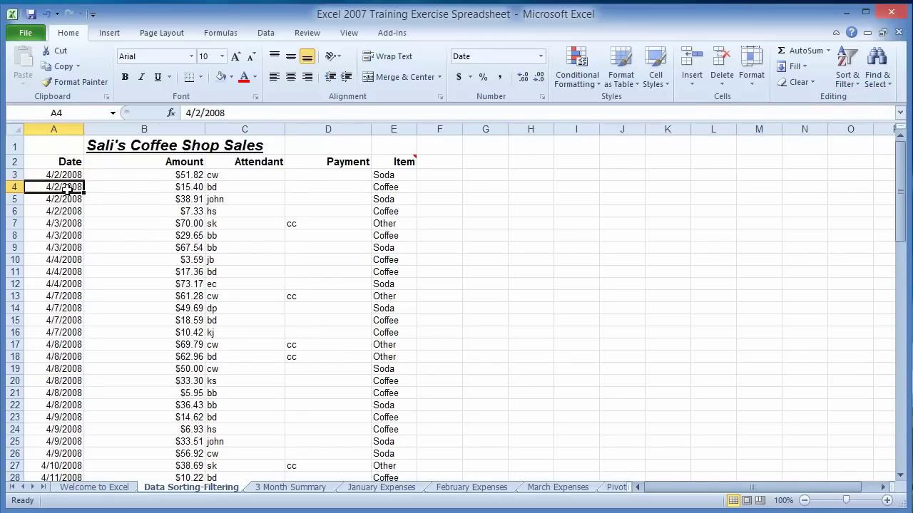
# Insert a basic 2-D line chart of the sorted Date and Amount data in A2:B91 and widen it to about column N.
pyautogui.click(106, 187)
pyautogui.moveTo(45, 163); pyautogui.dragTo(116, 446)
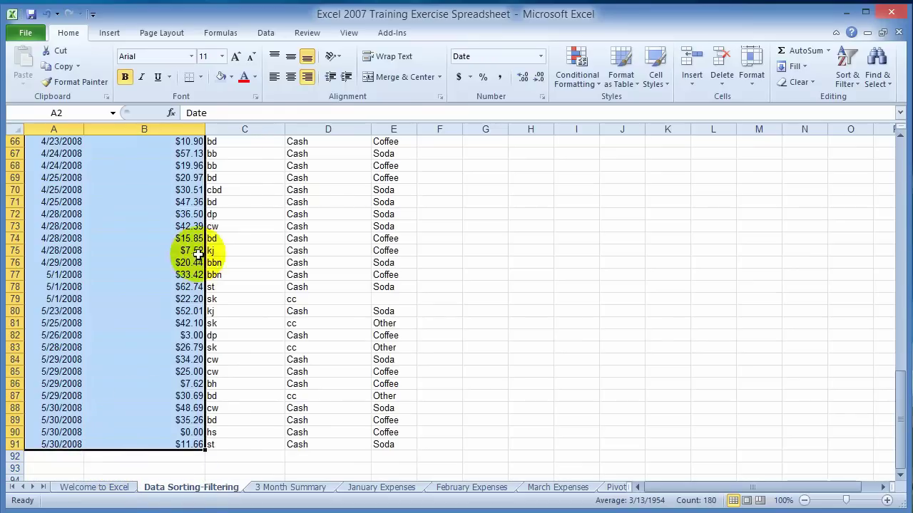
pyautogui.click(108, 32)
pyautogui.click(310, 73)
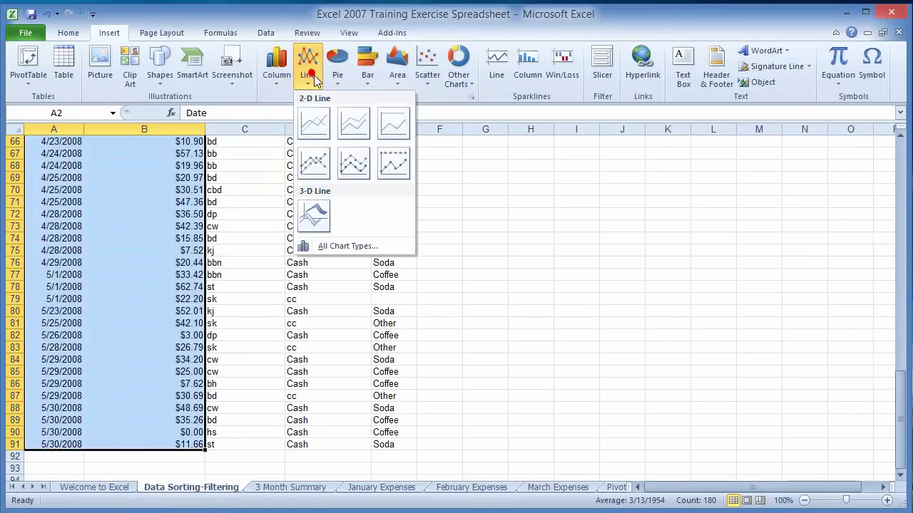
pyautogui.click(314, 122)
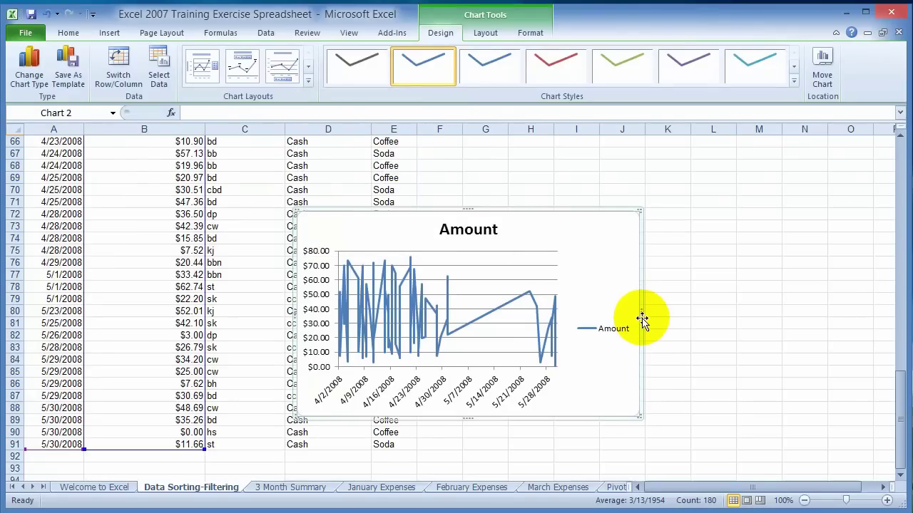
pyautogui.moveTo(641, 315); pyautogui.dragTo(820, 332)
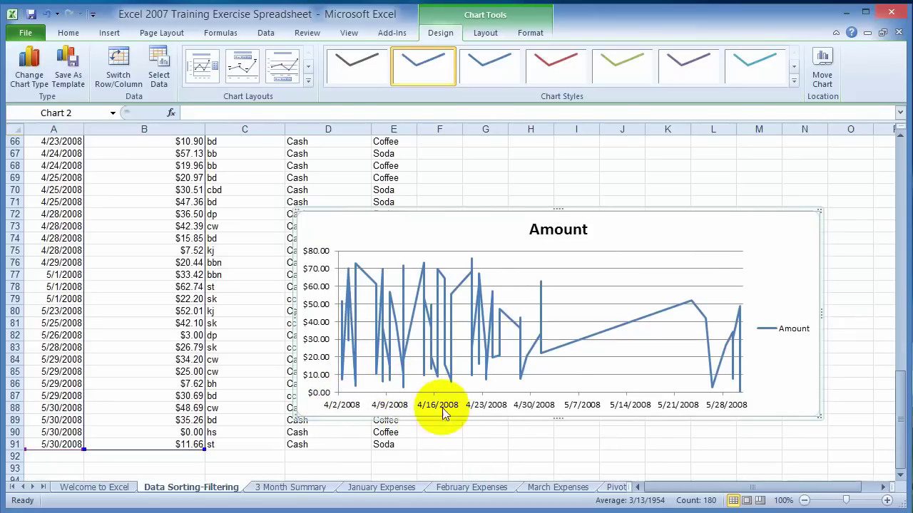
# Widen the Amount line chart to about column O and apply the red line chart style.
pyautogui.moveTo(820, 313); pyautogui.dragTo(874, 314)
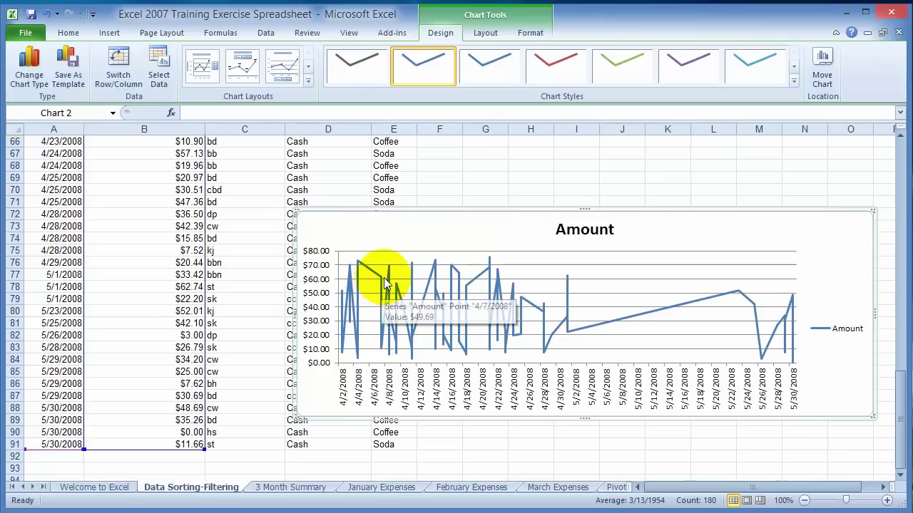
pyautogui.click(494, 213)
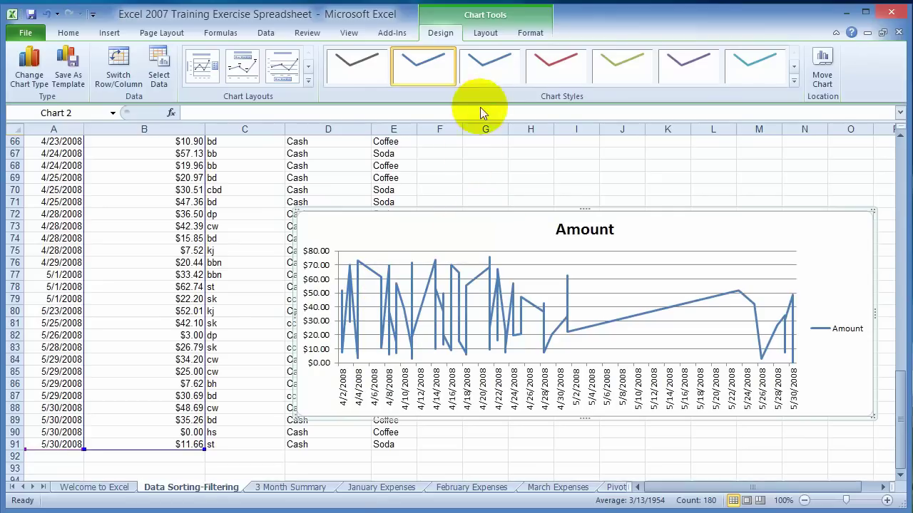
pyautogui.click(550, 65)
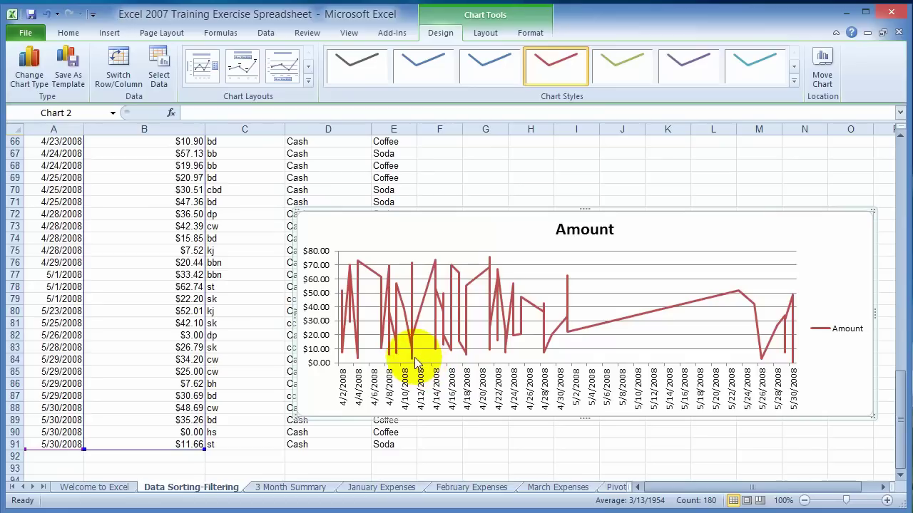
pyautogui.moveTo(412, 357)
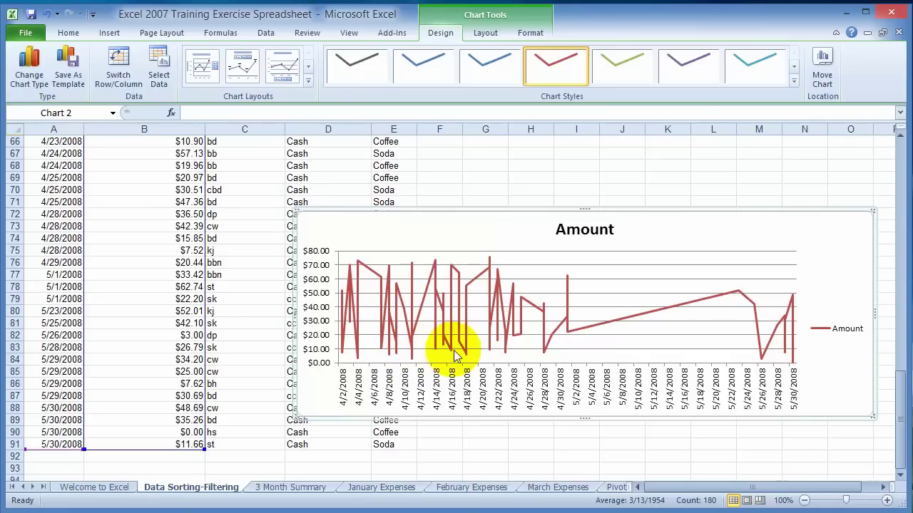
pyautogui.moveTo(450, 345)
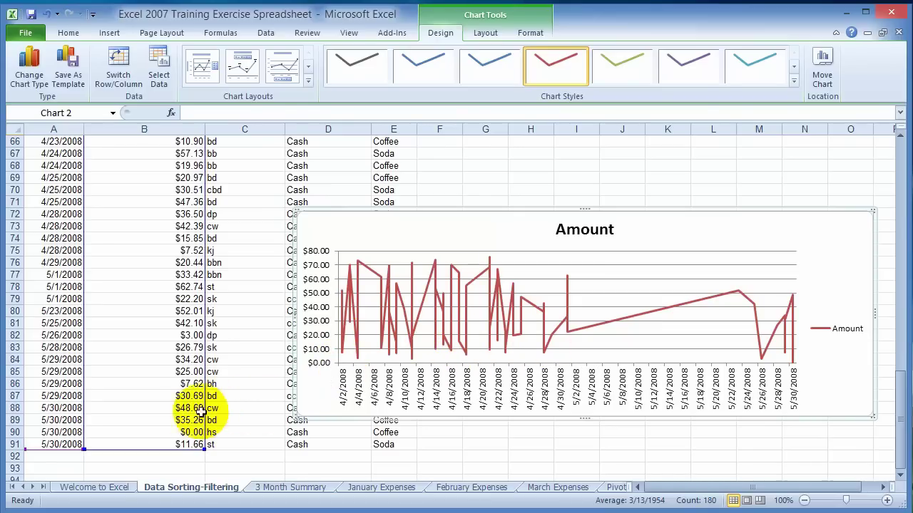
pyautogui.moveTo(357, 355)
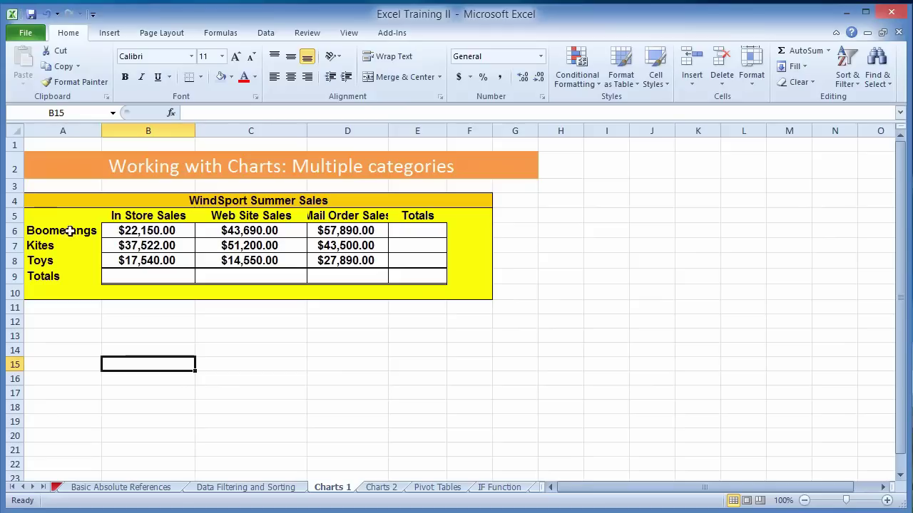
# Examine the product row labels and sales channel column headings of the WindSport Summer Sales table.
pyautogui.click(44, 231)
pyautogui.click(44, 245)
pyautogui.click(44, 260)
pyautogui.click(47, 276)
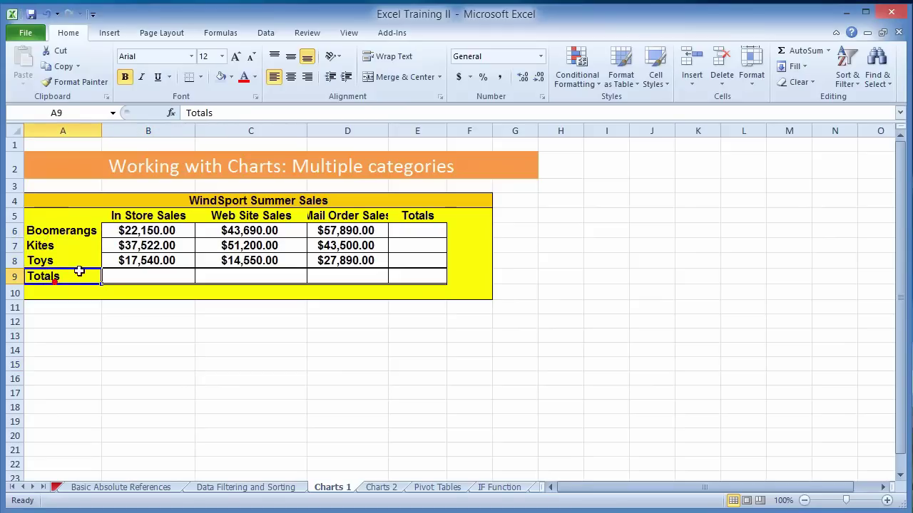
pyautogui.click(163, 215)
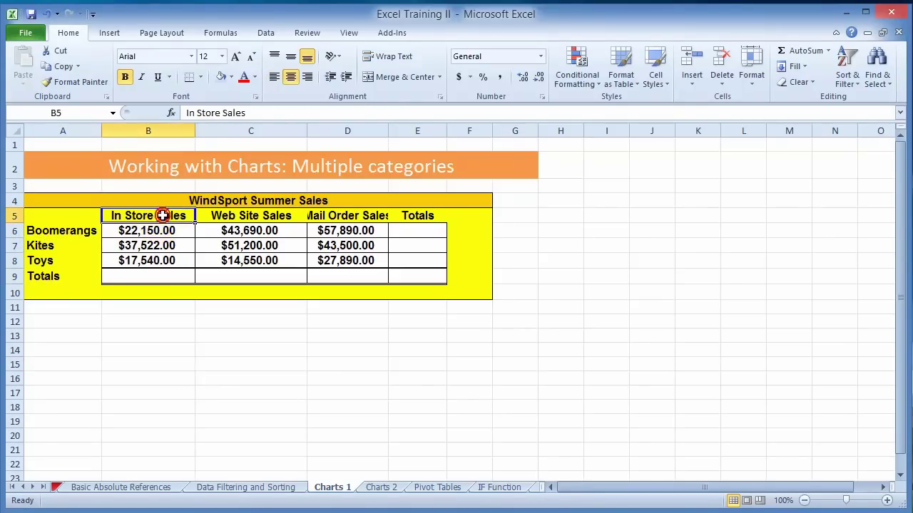
pyautogui.click(261, 216)
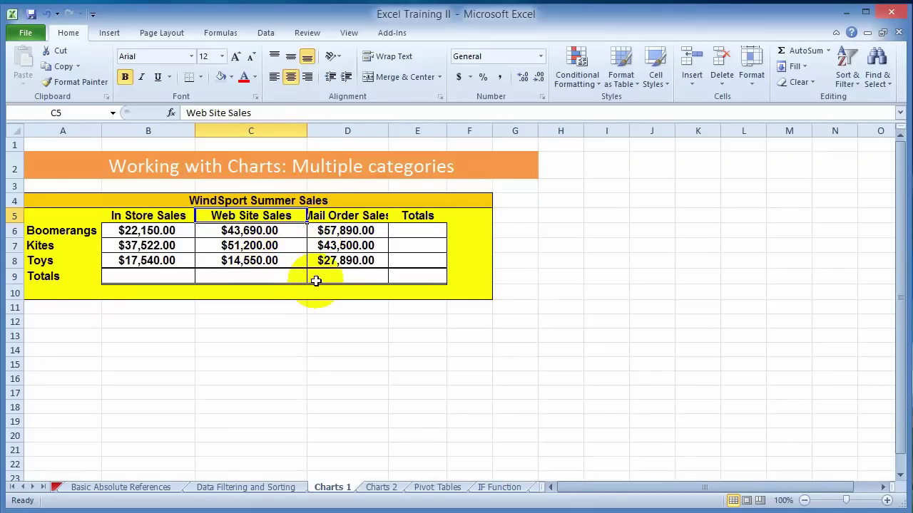
# Insert a 2-D clustered column chart from A5:D8 and place it beside the WindSport Summer Sales table, around columns G to N.
pyautogui.moveTo(59, 216); pyautogui.dragTo(343, 262)
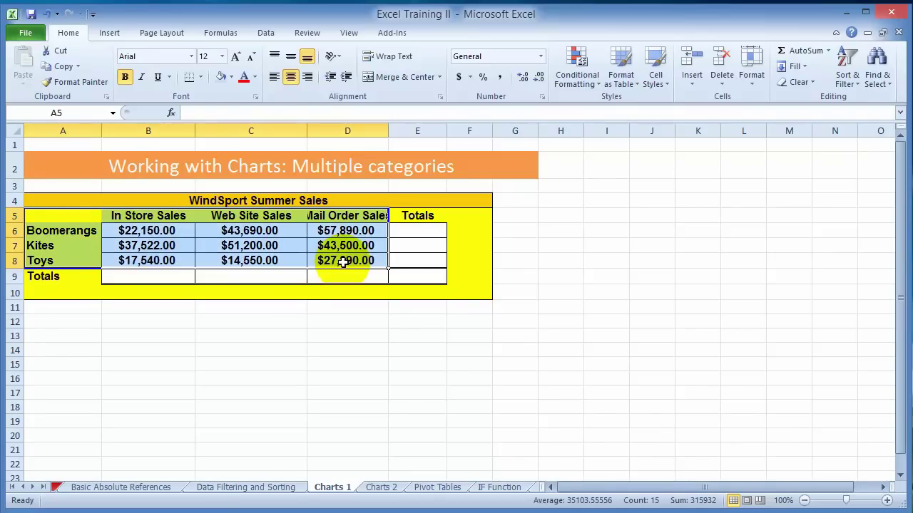
pyautogui.click(111, 33)
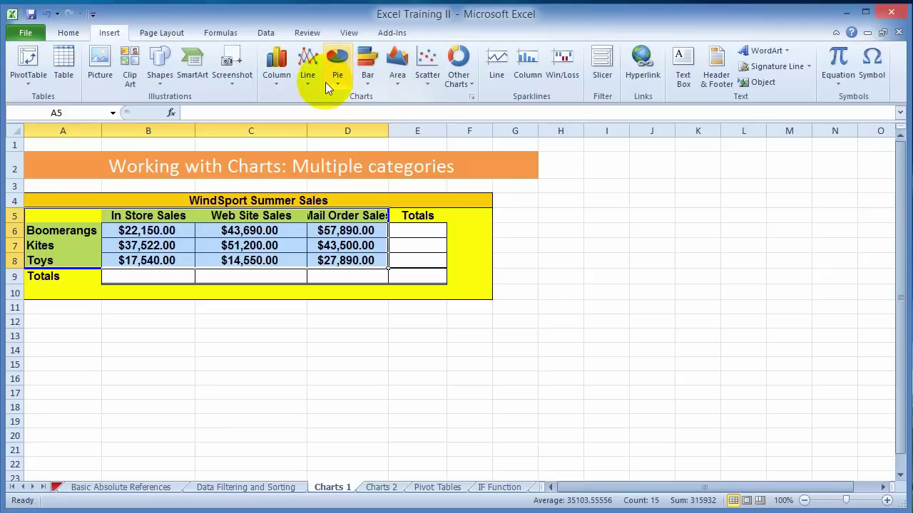
pyautogui.click(278, 84)
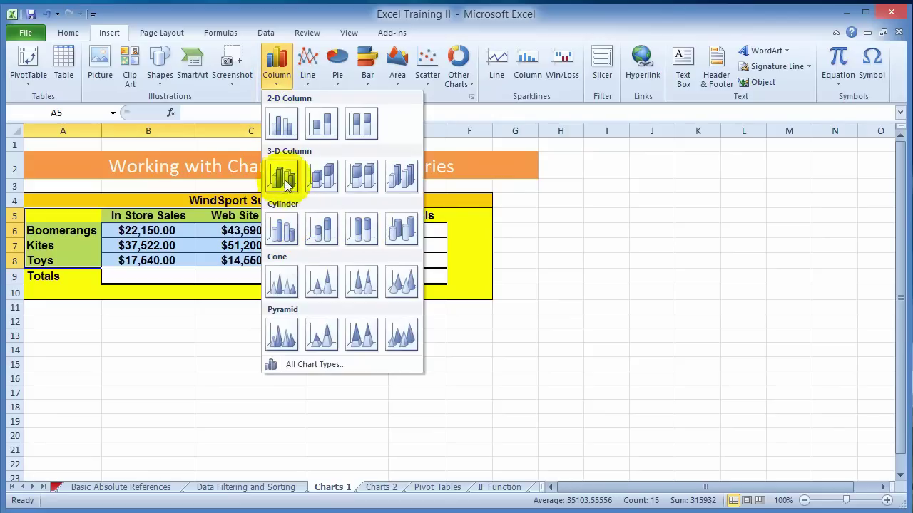
pyautogui.click(280, 126)
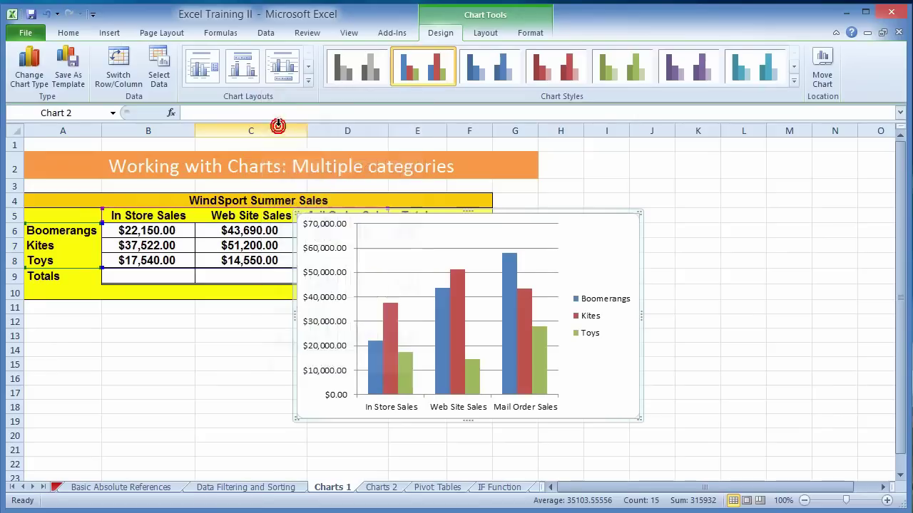
pyautogui.moveTo(528, 219); pyautogui.dragTo(624, 277)
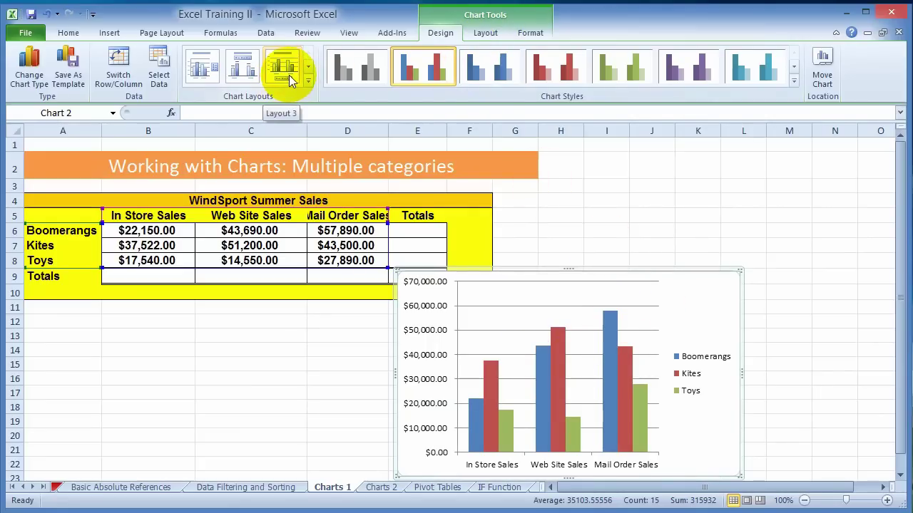
pyautogui.moveTo(547, 269); pyautogui.dragTo(644, 178)
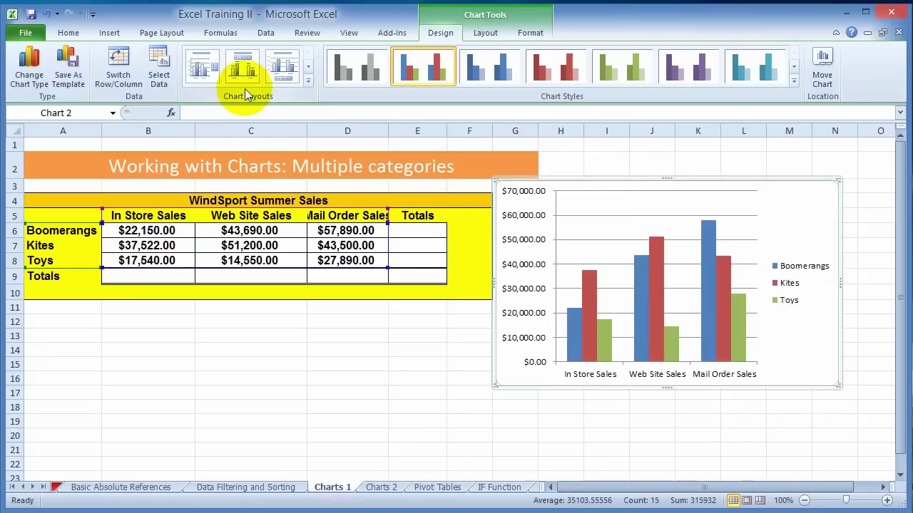
# Try several chart layouts, including Layouts 1, 2, 3 and 8, on the column chart and undo the layout changes.
pyautogui.click(208, 76)
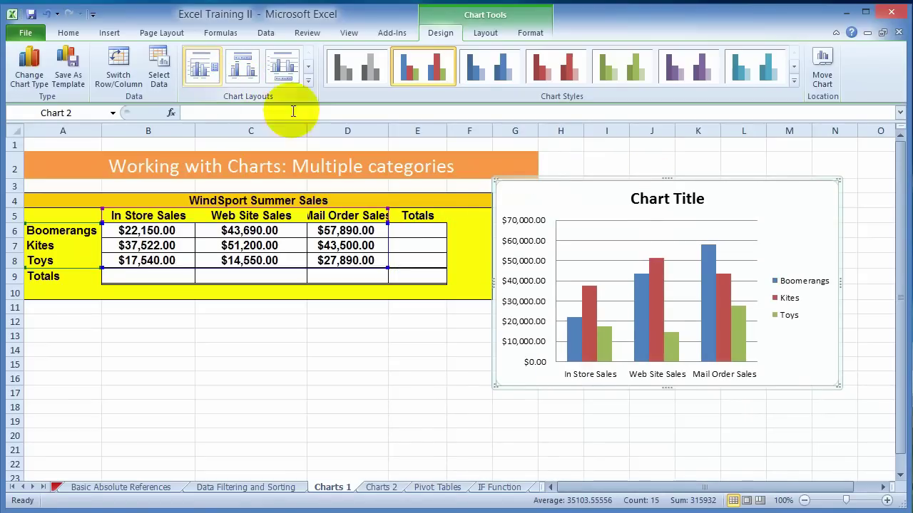
pyautogui.click(242, 68)
pyautogui.click(284, 77)
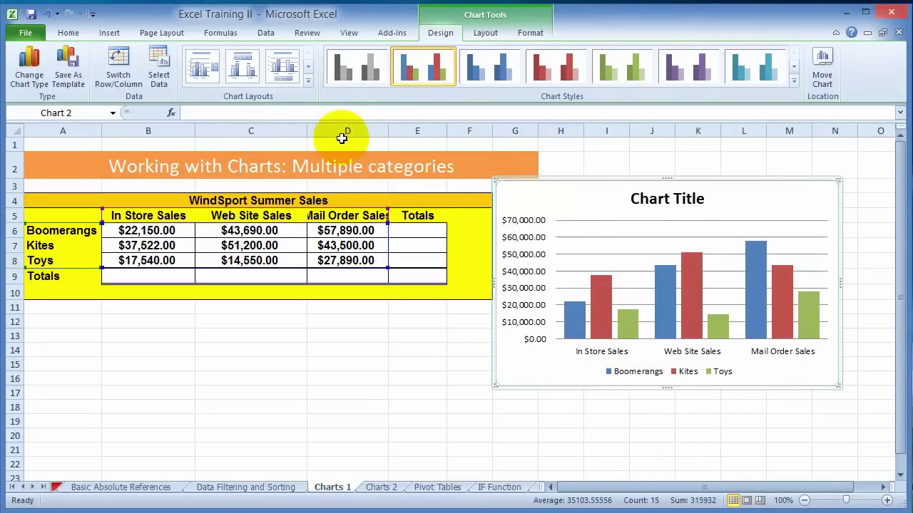
pyautogui.click(309, 81)
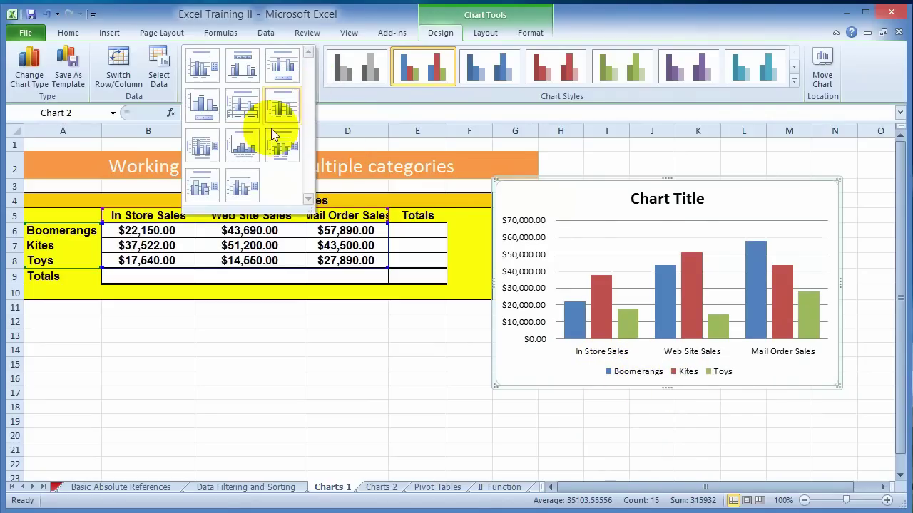
pyautogui.click(255, 152)
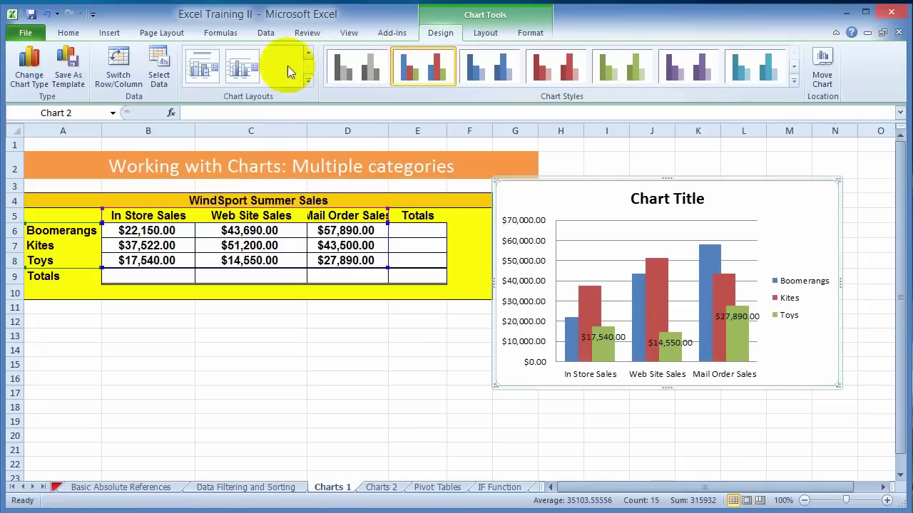
pyautogui.click(48, 19)
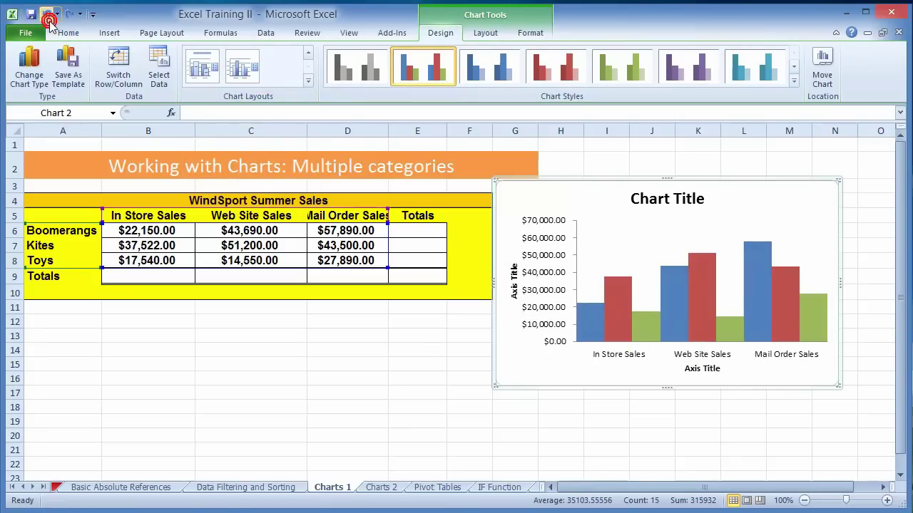
pyautogui.click(48, 20)
pyautogui.click(48, 20)
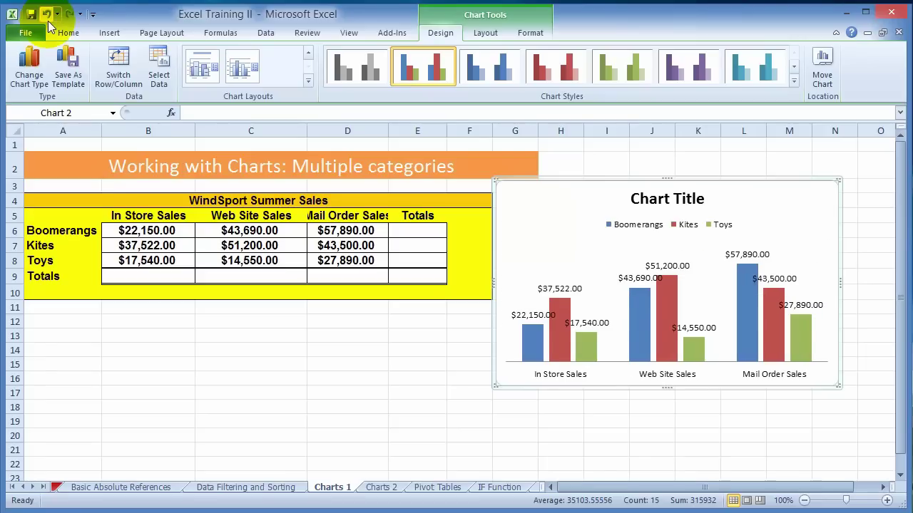
pyautogui.click(48, 20)
# Set the column chart's vertical axis display units to Thousands, with the display units label shown.
pyautogui.click(483, 32)
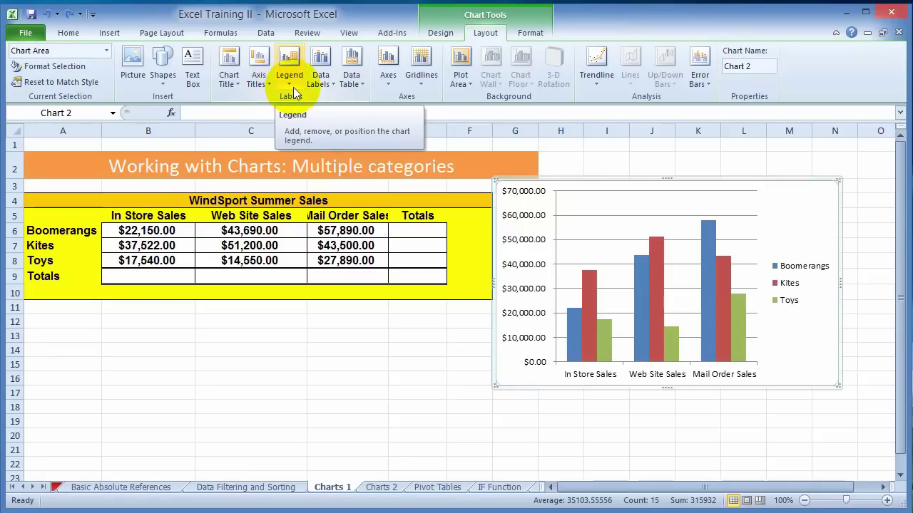
pyautogui.click(508, 266)
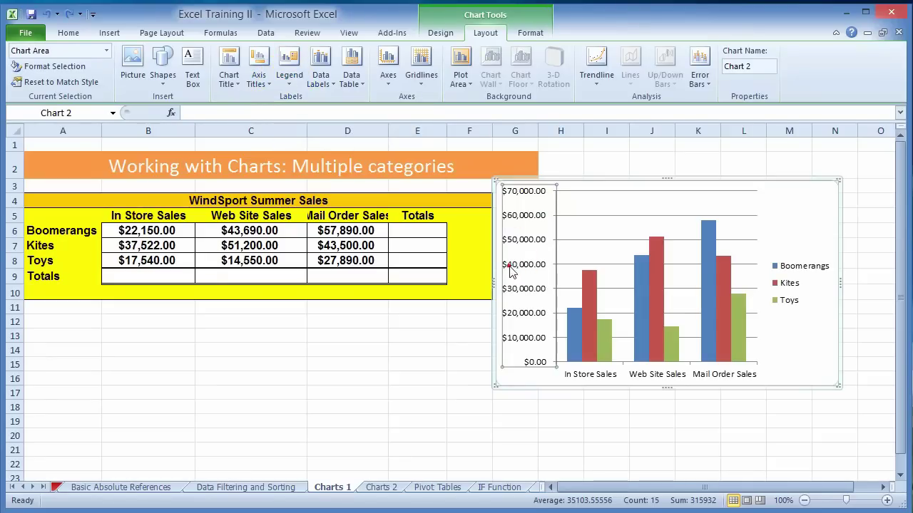
pyautogui.doubleClick(517, 268)
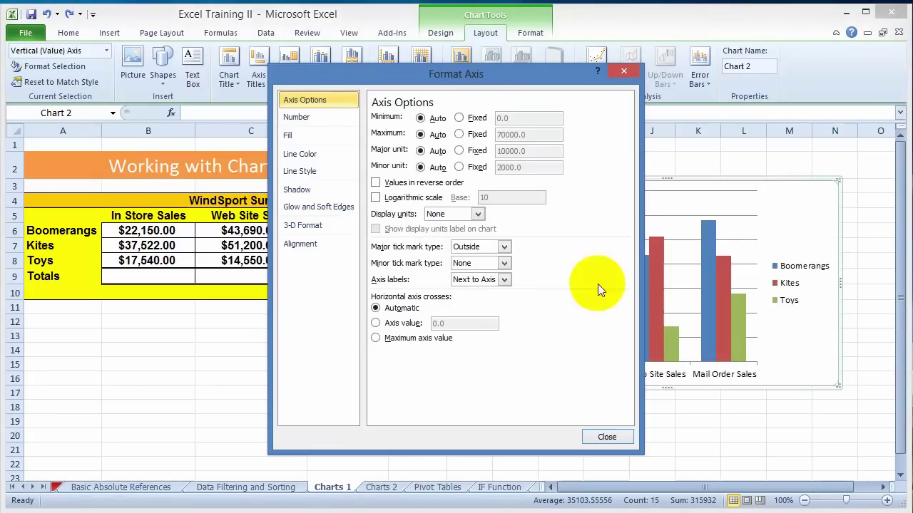
pyautogui.click(605, 435)
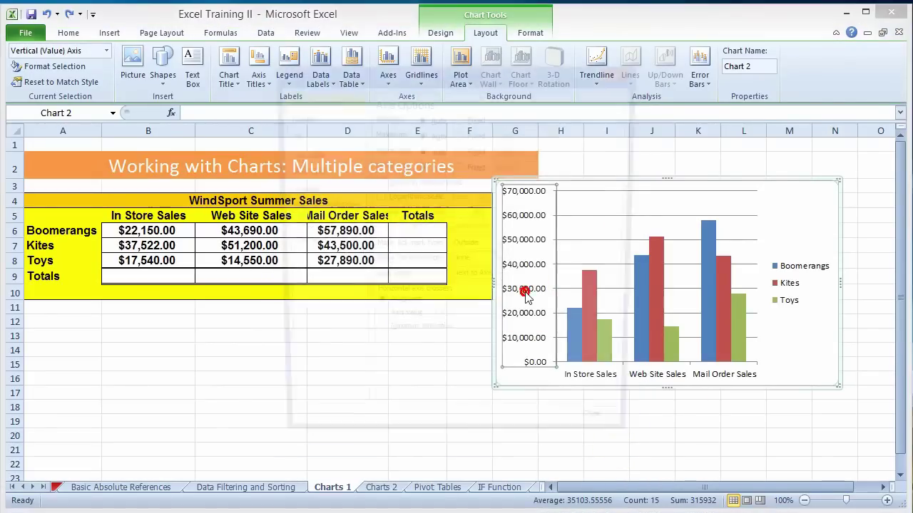
pyautogui.doubleClick(524, 292)
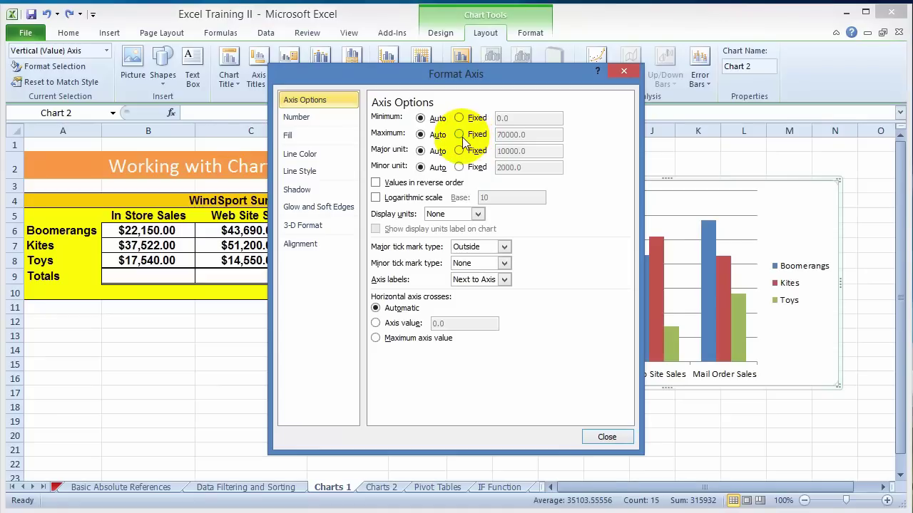
pyautogui.click(479, 214)
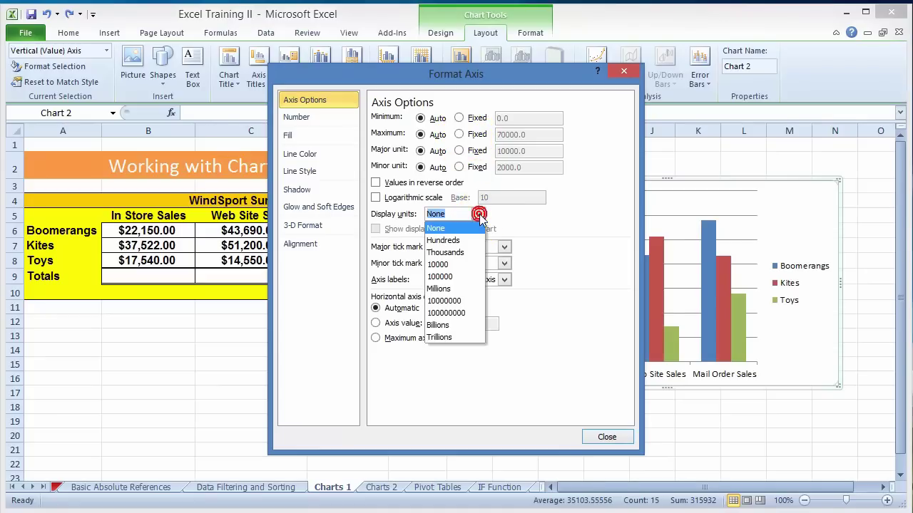
pyautogui.click(464, 252)
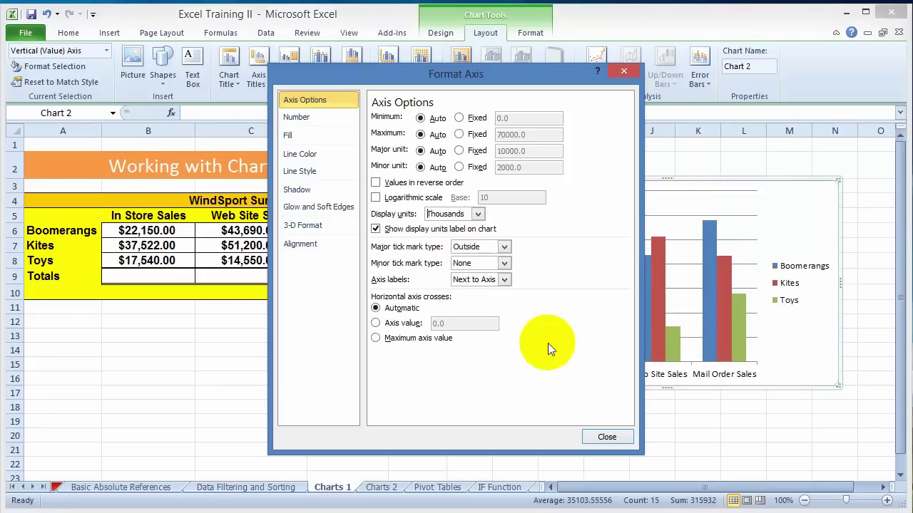
pyautogui.click(605, 436)
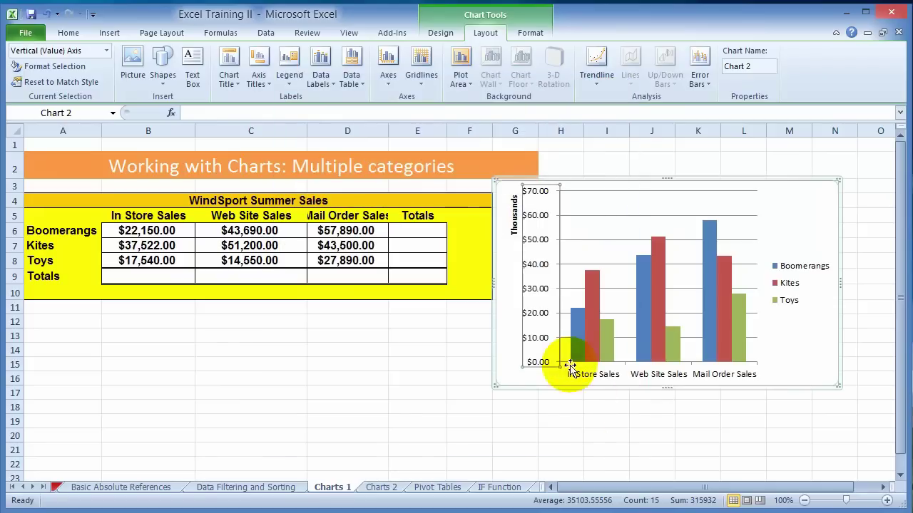
pyautogui.doubleClick(540, 261)
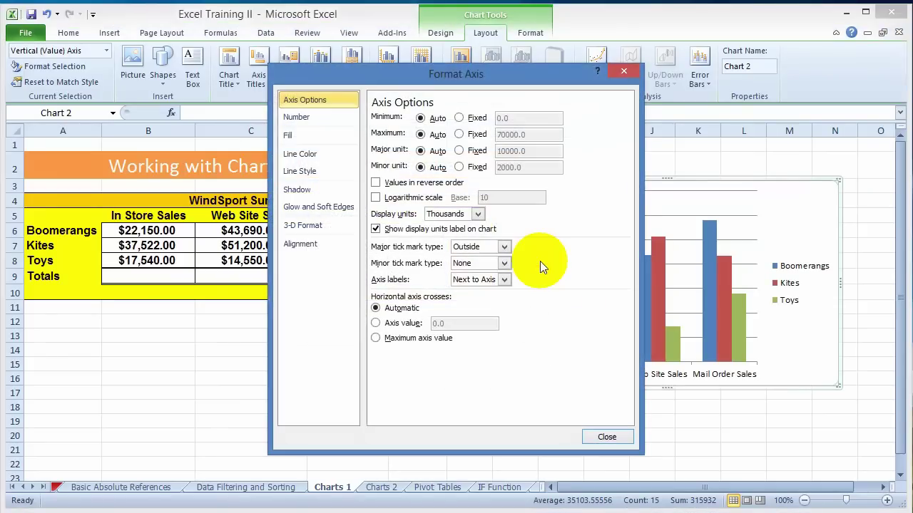
pyautogui.click(603, 436)
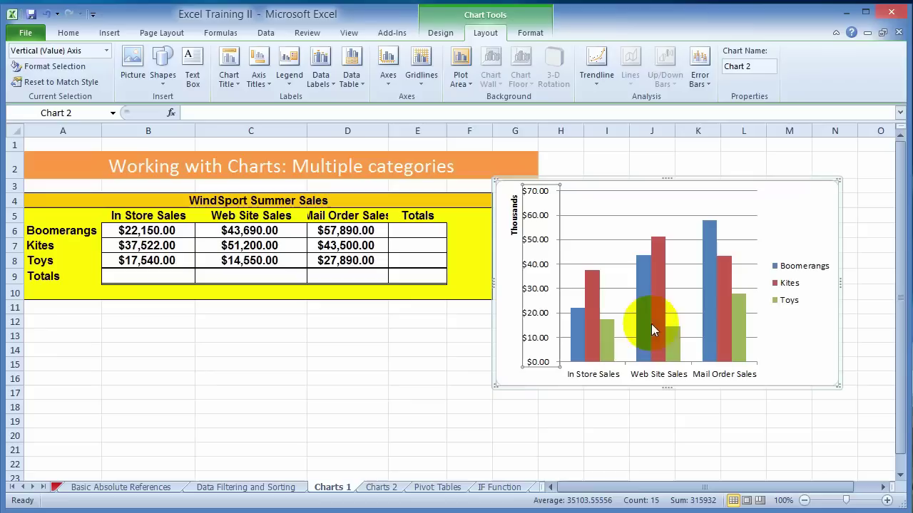
# Try the blue, red and green chart styles on the column chart and apply the purple one.
pyautogui.click(591, 315)
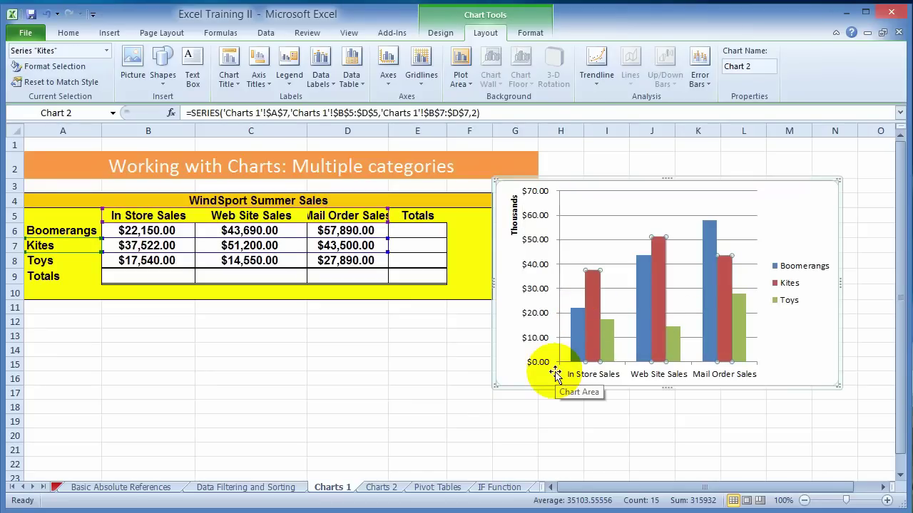
pyautogui.click(529, 36)
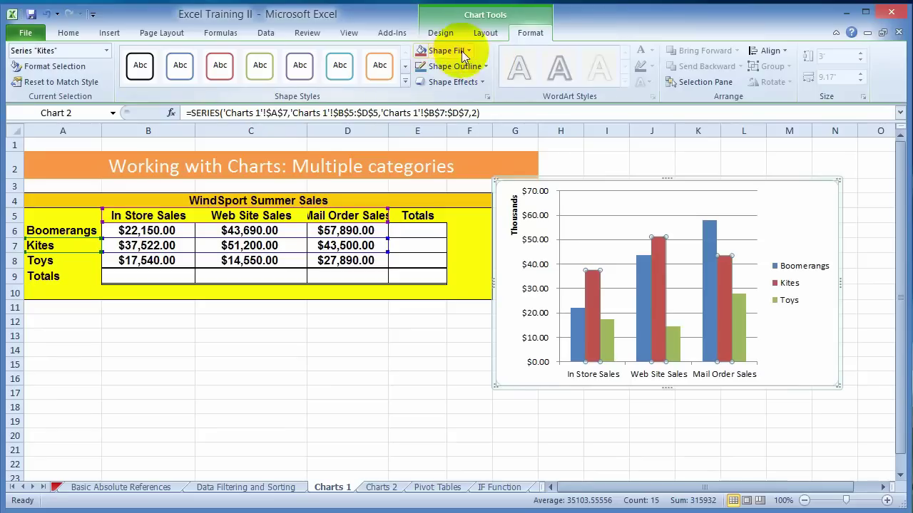
pyautogui.click(485, 32)
pyautogui.click(440, 33)
pyautogui.click(493, 65)
pyautogui.click(540, 69)
pyautogui.click(606, 70)
pyautogui.click(678, 74)
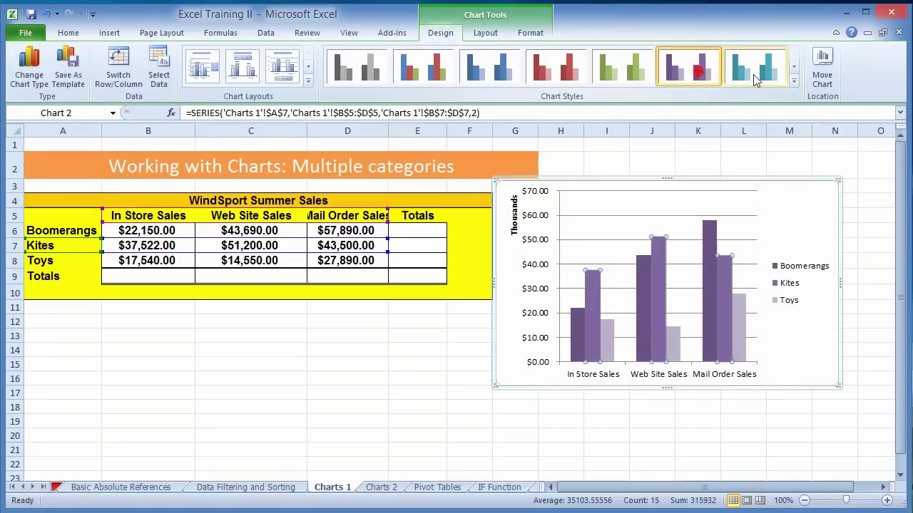
# Open the Charts 2 worksheet and select empty cell H9 beside the data tables.
pyautogui.click(381, 487)
pyautogui.click(436, 261)
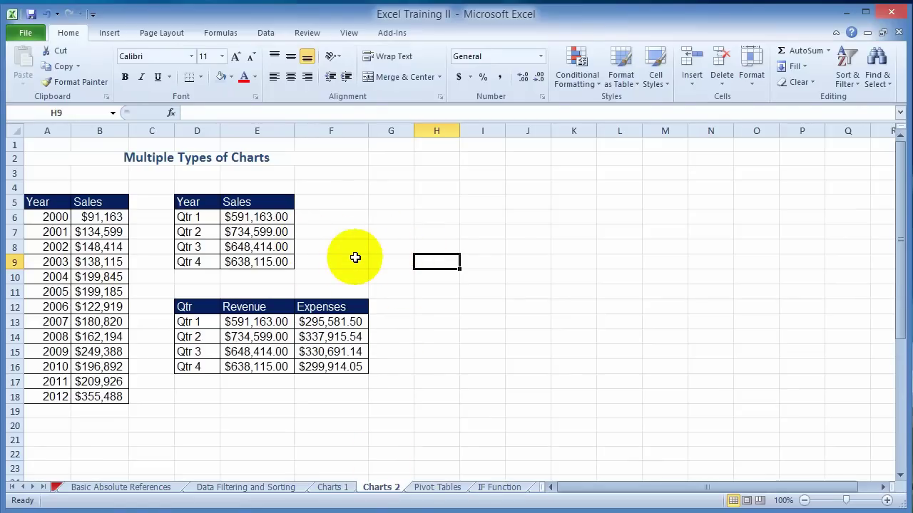
# Try a 2-D clustered column chart of the yearly sales in A5:B18, move it beside the tables and delete it.
pyautogui.click(356, 246)
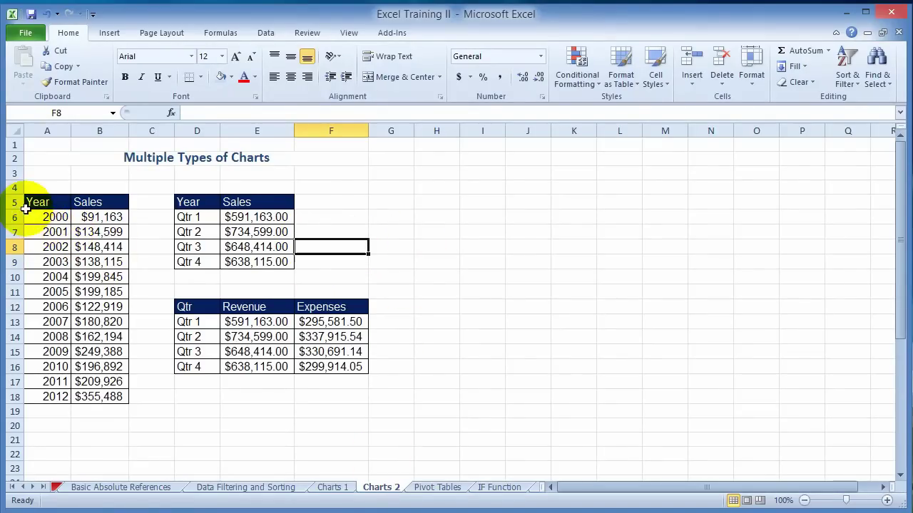
pyautogui.moveTo(37, 204); pyautogui.dragTo(91, 397)
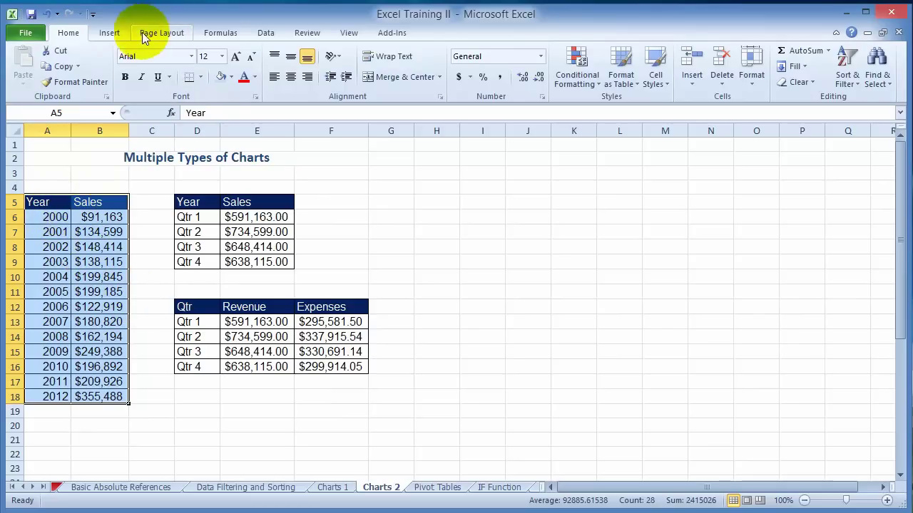
pyautogui.click(109, 33)
pyautogui.click(282, 78)
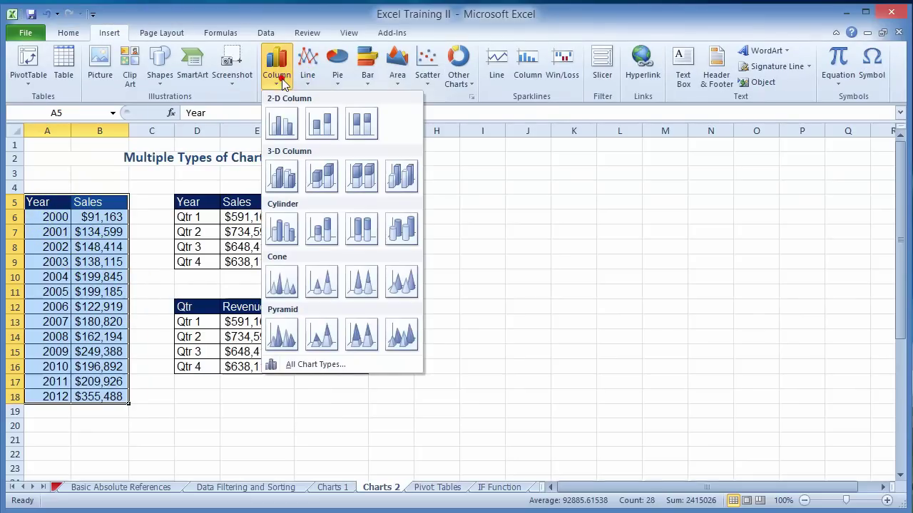
pyautogui.click(292, 125)
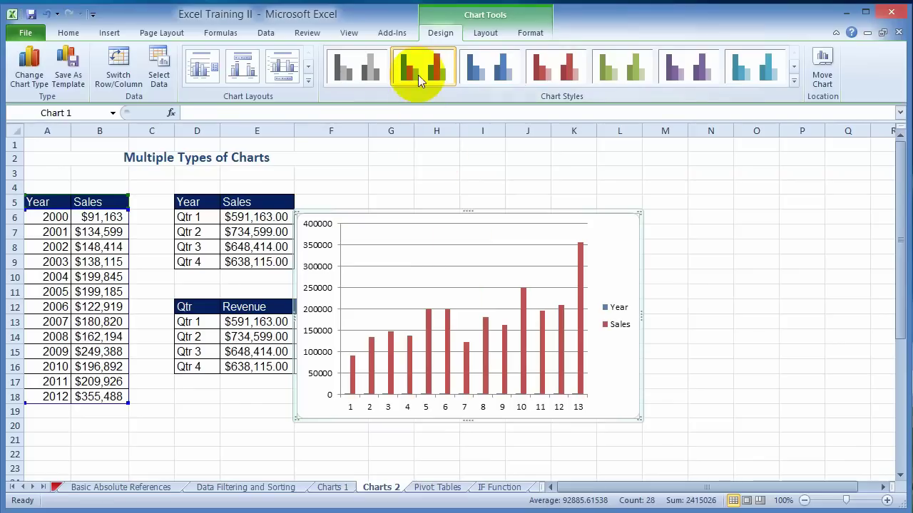
pyautogui.moveTo(422, 211); pyautogui.dragTo(548, 197)
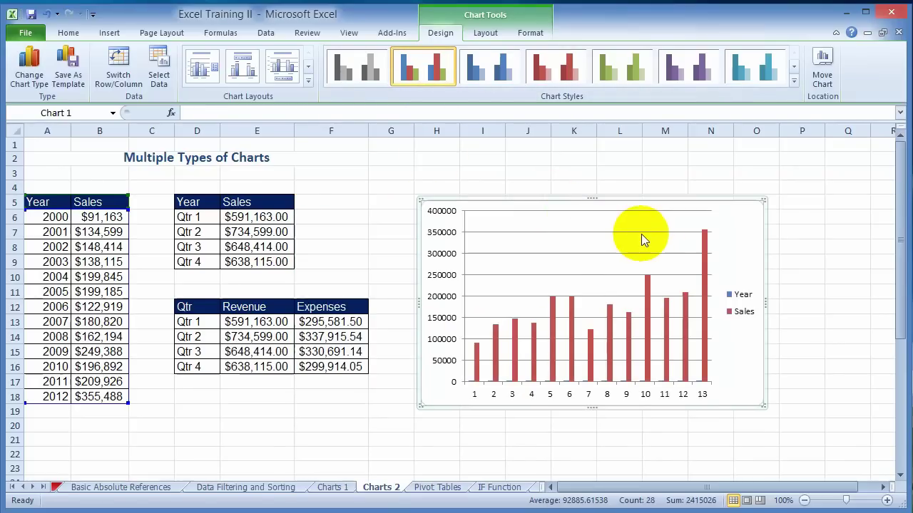
pyautogui.press('Delete')
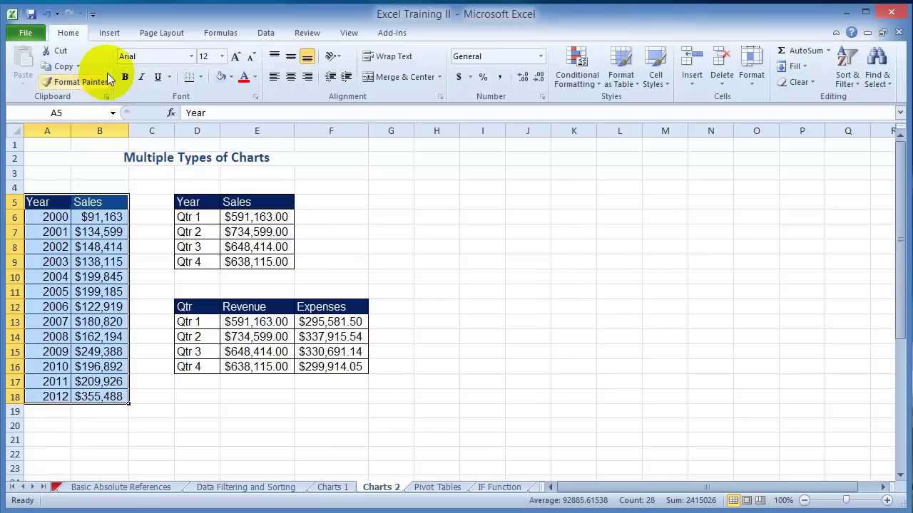
# Try a 2-D pie chart of the yearly sales data and delete it.
pyautogui.click(163, 33)
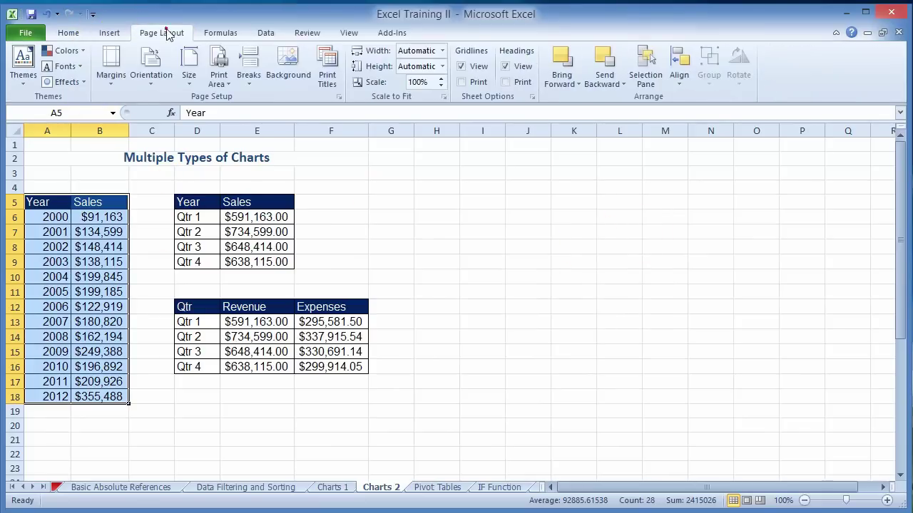
pyautogui.click(109, 33)
pyautogui.click(344, 73)
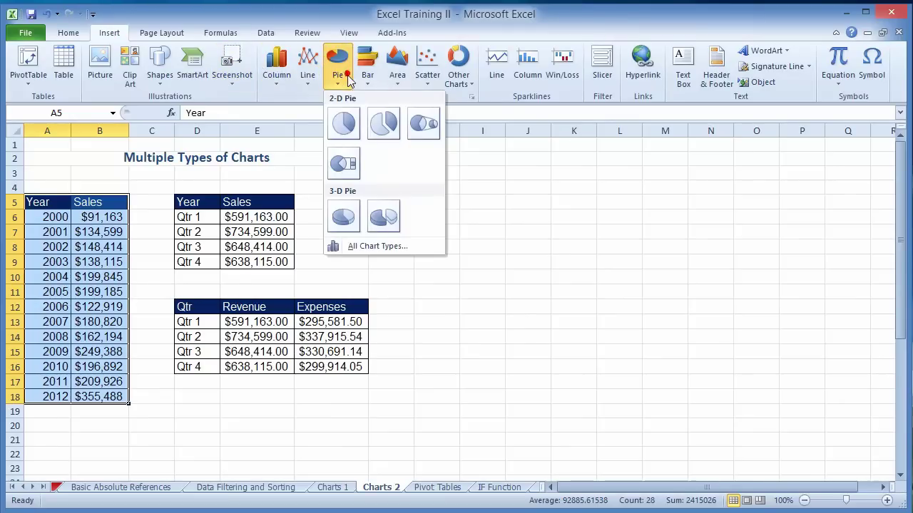
pyautogui.click(355, 116)
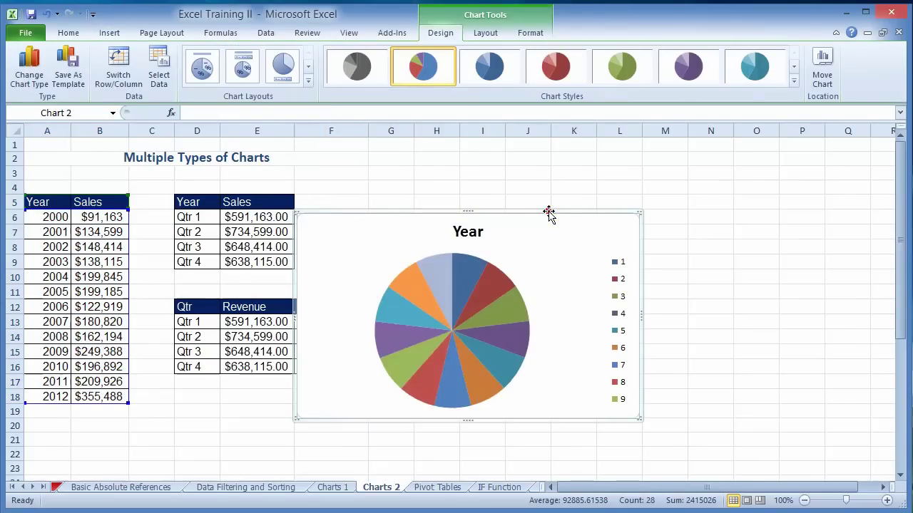
pyautogui.press('Delete')
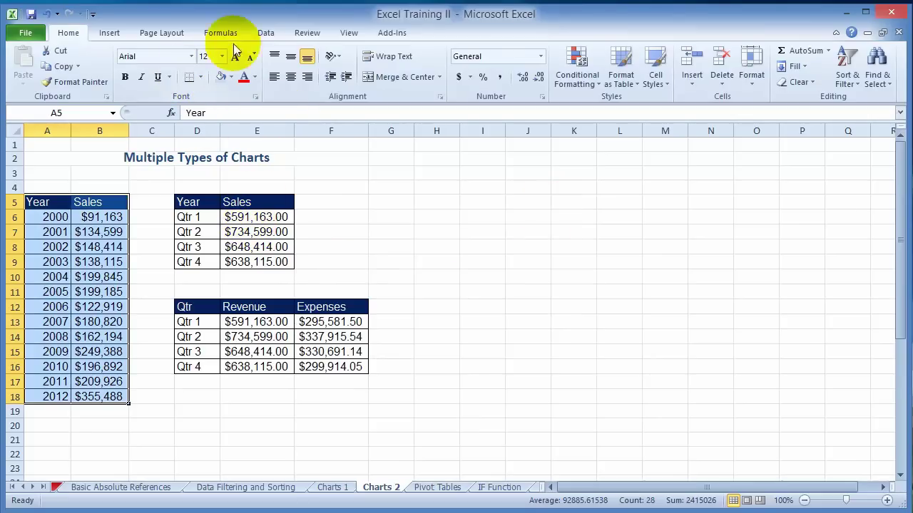
# Insert a 2-D line chart of the yearly sales in A5:B18 and move it down the sheet.
pyautogui.click(109, 33)
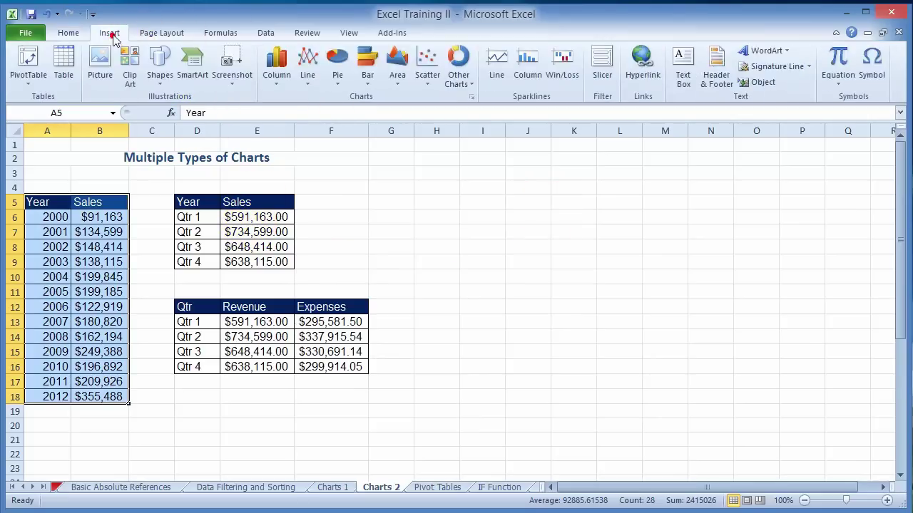
pyautogui.click(305, 79)
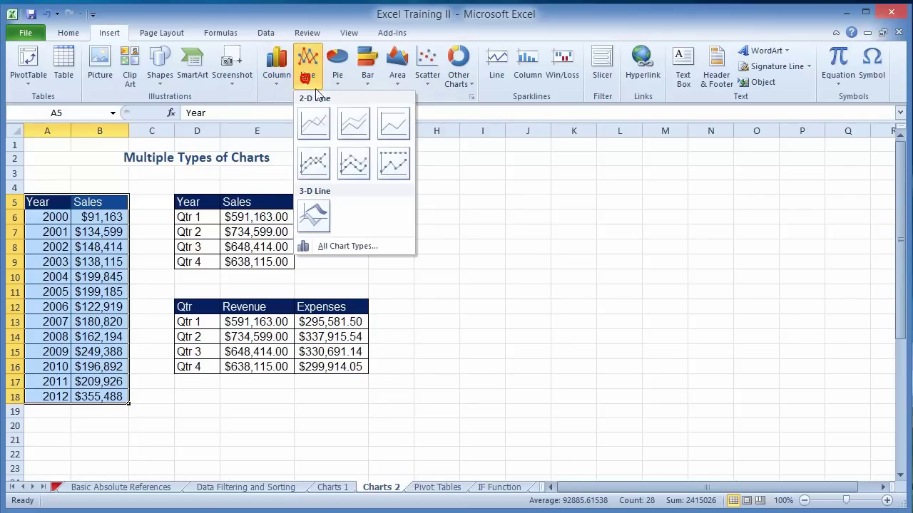
pyautogui.click(310, 137)
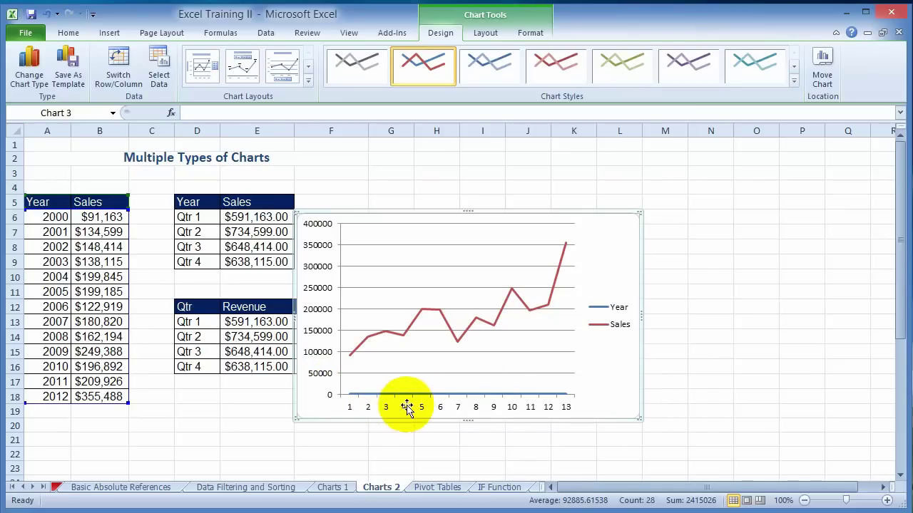
pyautogui.moveTo(605, 214); pyautogui.dragTo(611, 308)
pyautogui.click(509, 226)
# Try a 2-D clustered column chart of the quarterly sales in D6:E9 without the header row and delete it.
pyautogui.moveTo(197, 217); pyautogui.dragTo(298, 268)
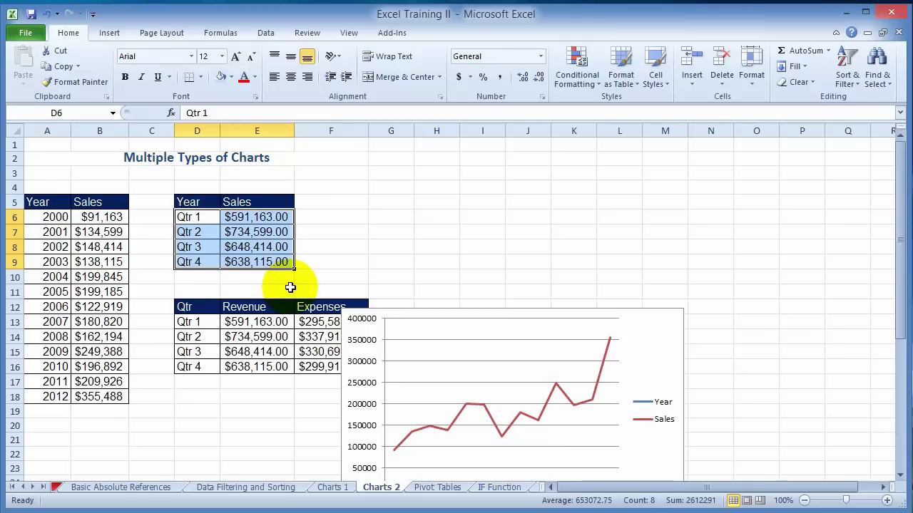
pyautogui.click(109, 32)
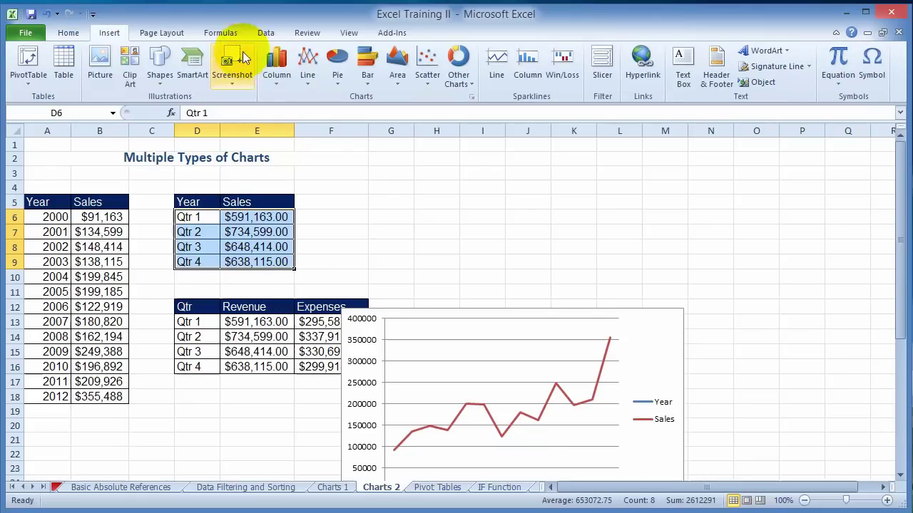
pyautogui.click(337, 70)
pyautogui.click(276, 63)
pyautogui.click(278, 123)
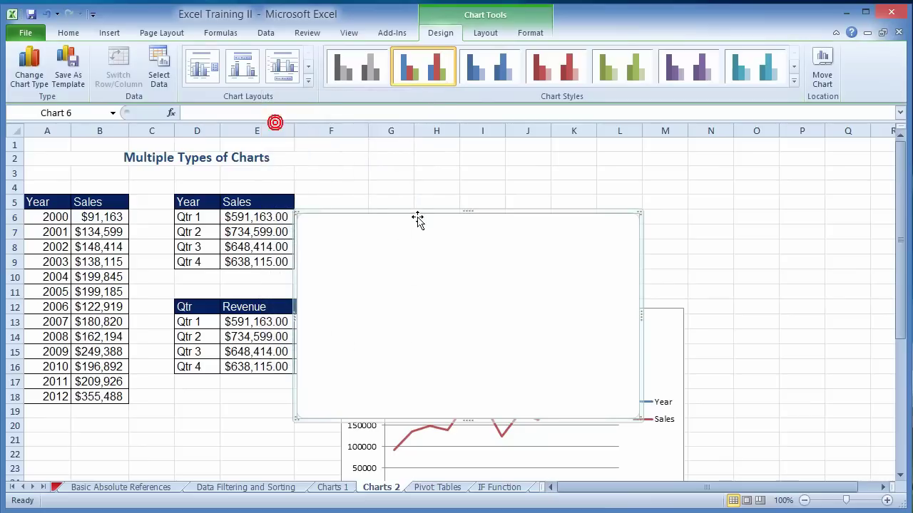
pyautogui.click(532, 237)
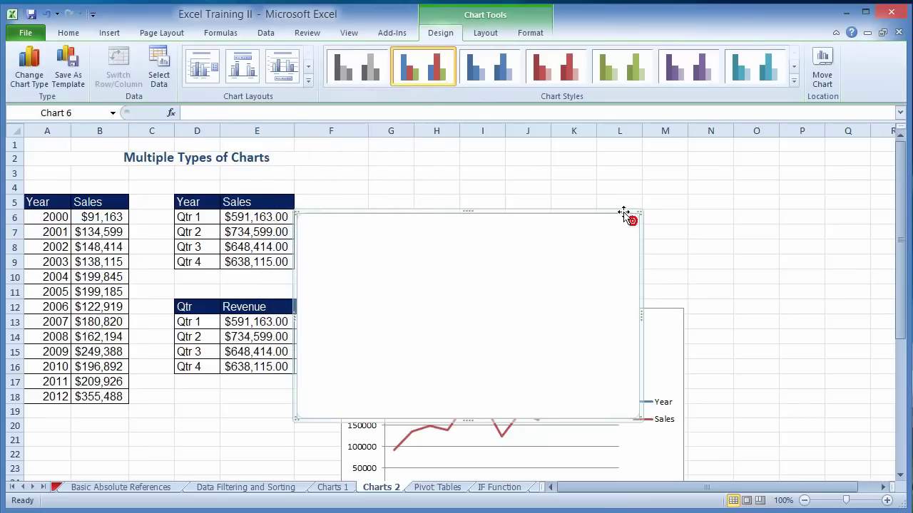
pyautogui.press('Delete')
# Insert a 2-D clustered column chart of the quarterly sales in D5:E9 beside the tables and move the line chart below the Revenue and Expenses table.
pyautogui.moveTo(191, 202); pyautogui.dragTo(246, 262)
pyautogui.click(102, 32)
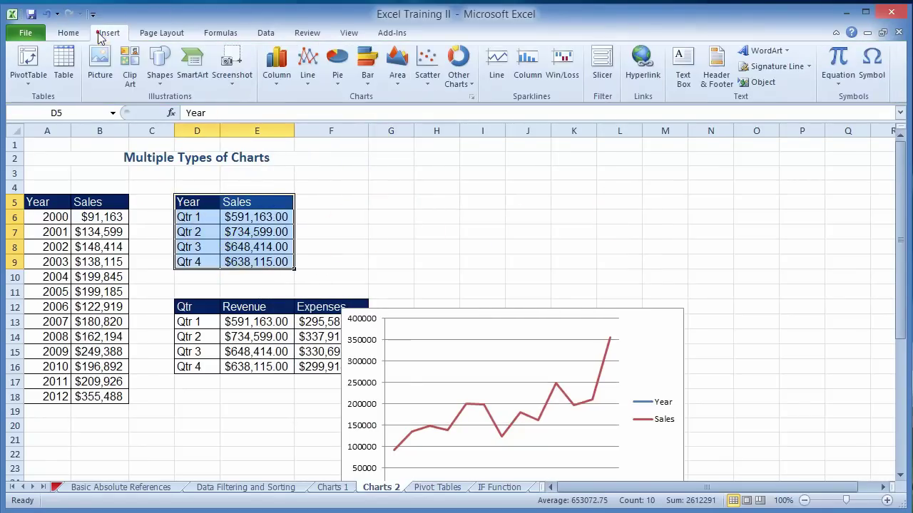
pyautogui.click(282, 72)
pyautogui.click(282, 127)
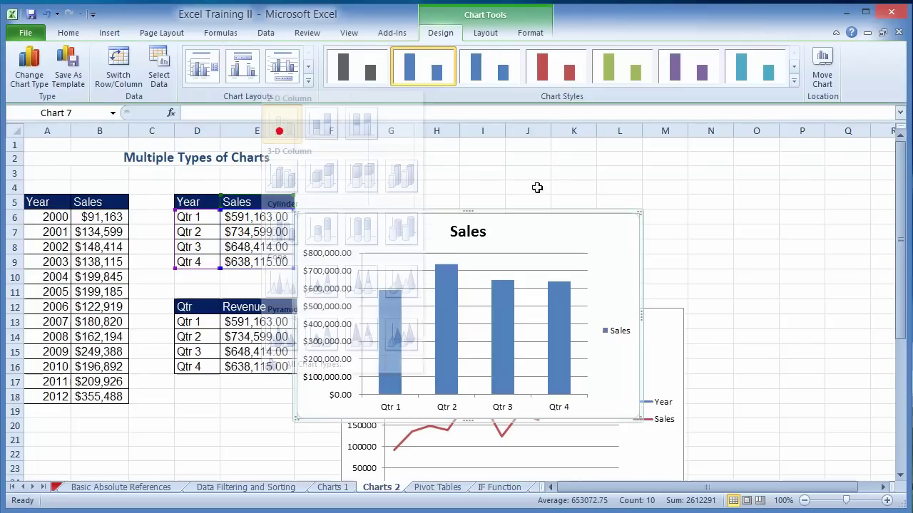
pyautogui.moveTo(517, 210); pyautogui.dragTo(625, 162)
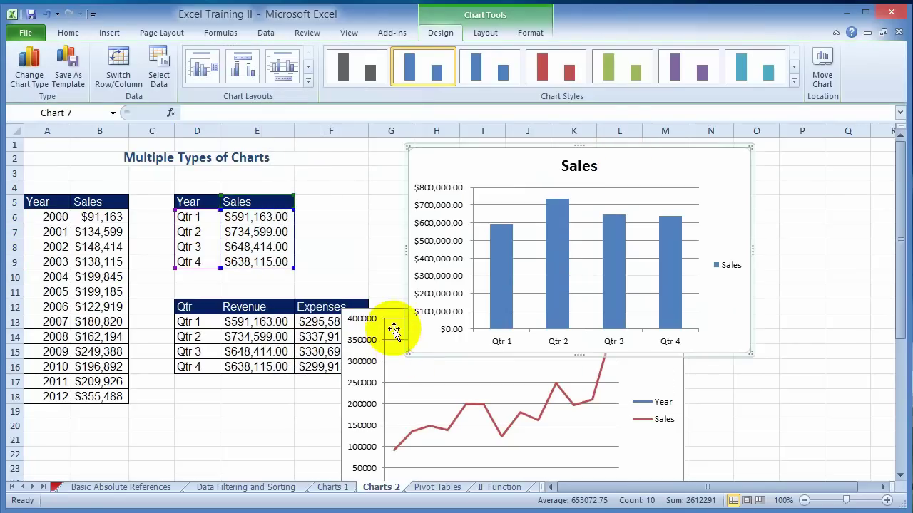
pyautogui.moveTo(394, 308); pyautogui.dragTo(220, 387)
pyautogui.click(688, 423)
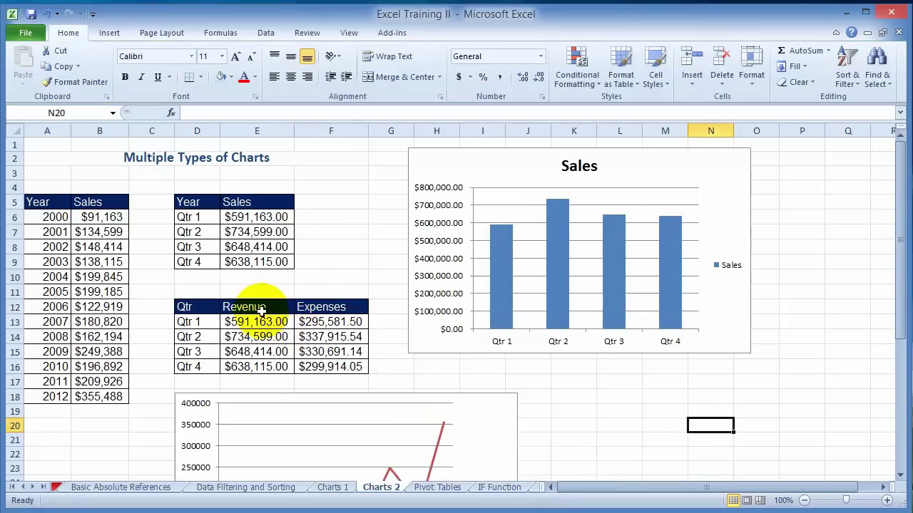
# Try a 2-D line chart of the quarterly revenue and expenses in D12:F16 and undo it.
pyautogui.click(184, 307)
pyautogui.hotkey('ctrl', 'a')
pyautogui.click(109, 33)
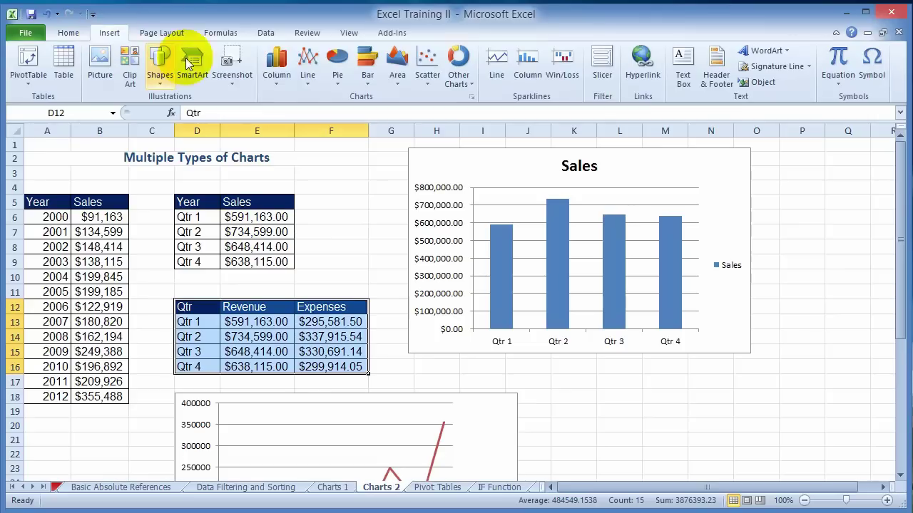
pyautogui.click(316, 83)
pyautogui.click(317, 116)
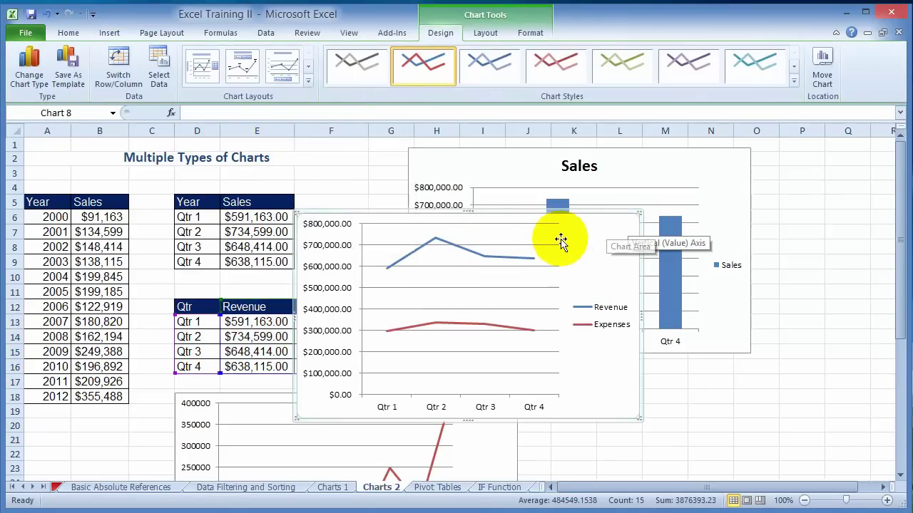
pyautogui.hotkey('ctrl', 'z')
# Insert a 2-D clustered column chart of the quarterly revenue and expenses in D12:F16 and place it below the Sales column chart.
pyautogui.click(276, 68)
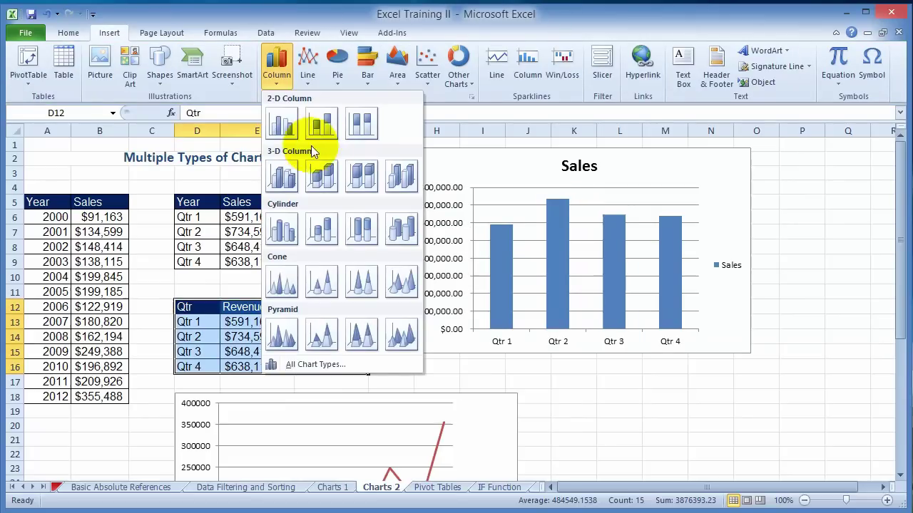
pyautogui.click(283, 125)
pyautogui.moveTo(462, 216); pyautogui.dragTo(708, 346)
pyautogui.scroll(-4, 670, 338)
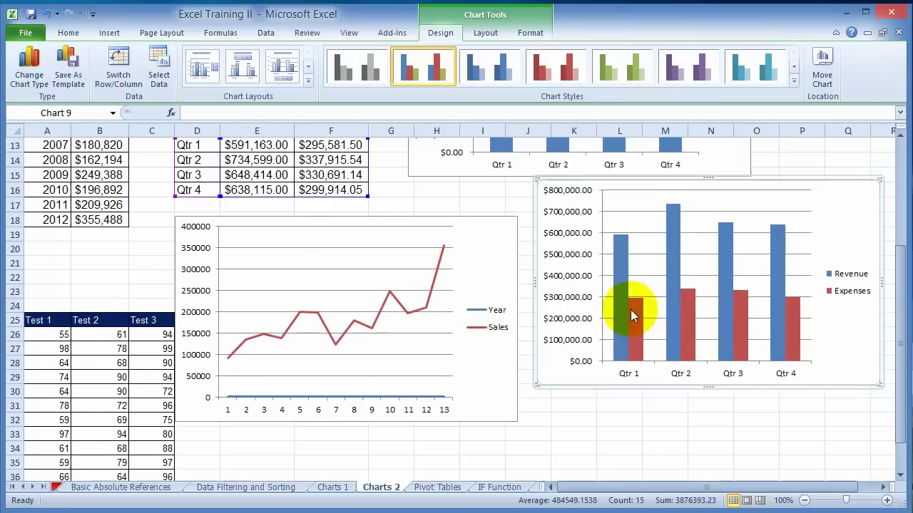
pyautogui.scroll(1, 373, 228)
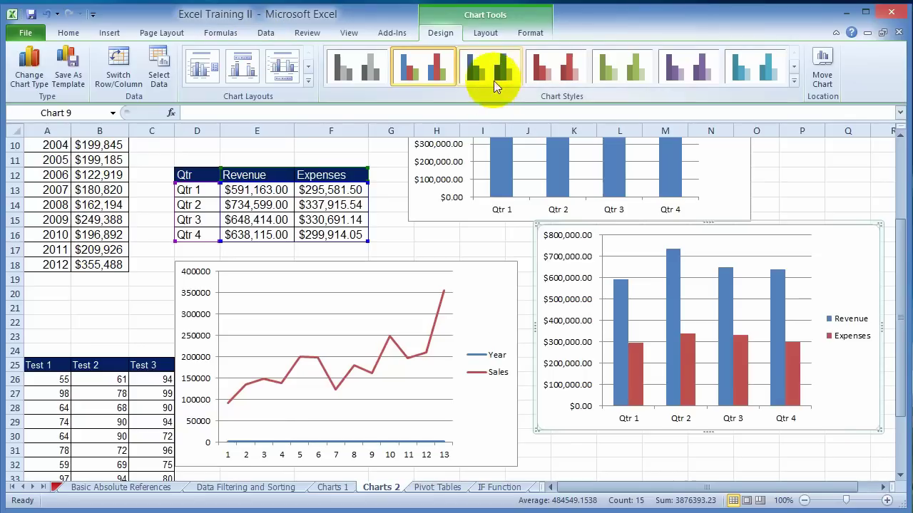
pyautogui.click(472, 35)
pyautogui.click(532, 35)
pyautogui.click(472, 34)
pyautogui.click(442, 37)
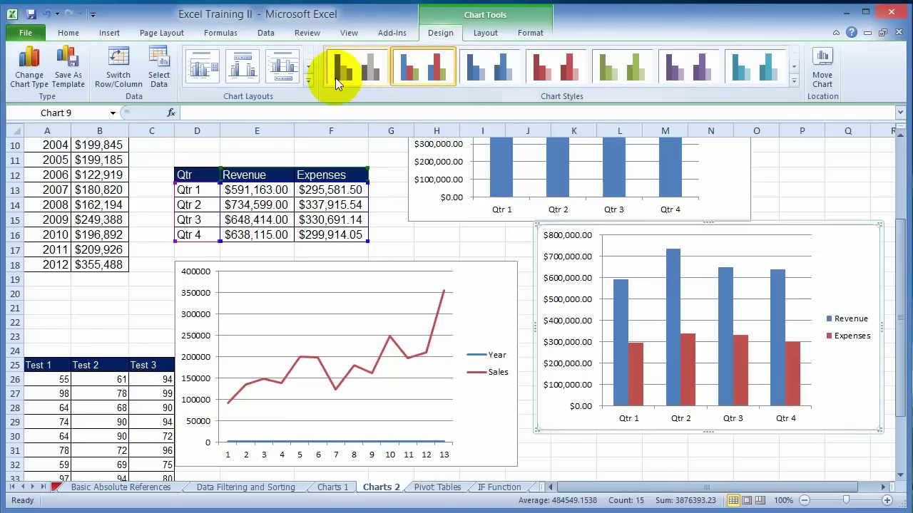
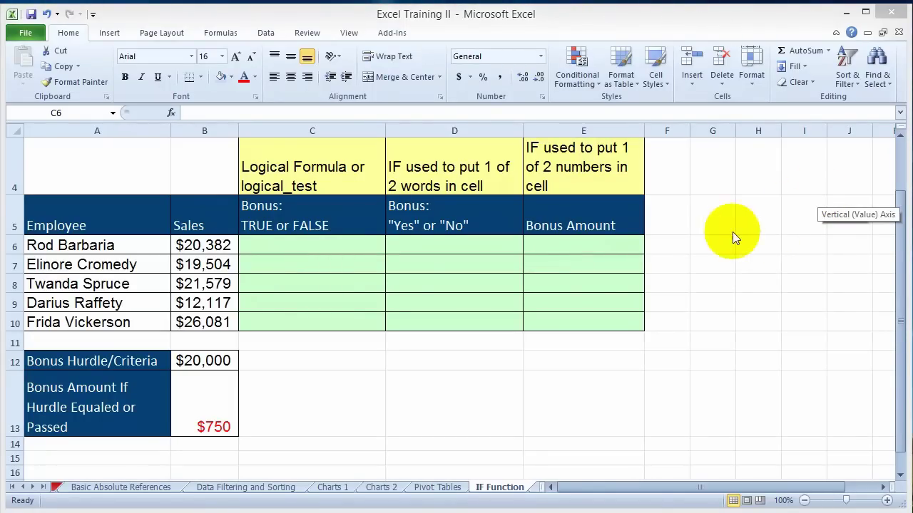
# Examine the employee sales, bonus hurdle and bonus amount on the IF Function worksheet and select cell C6.
pyautogui.scroll(1, 678, 235)
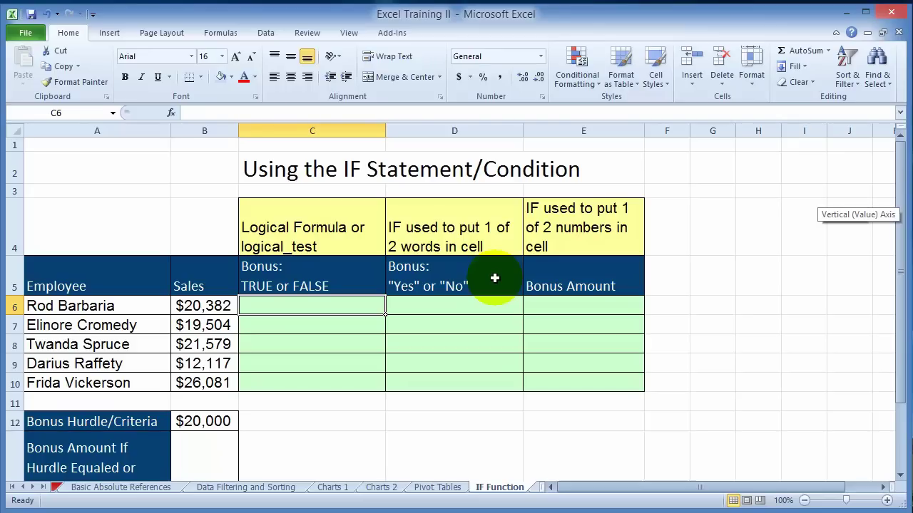
pyautogui.click(107, 307)
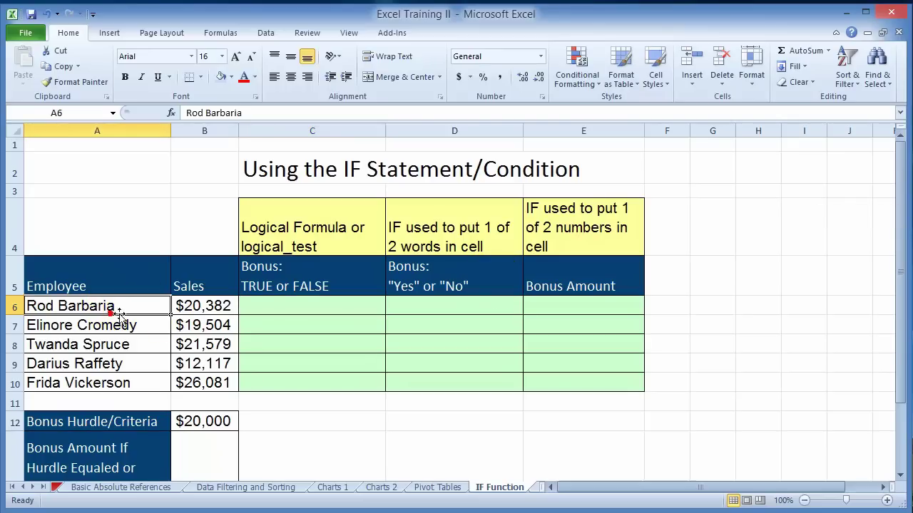
pyautogui.click(217, 414)
pyautogui.scroll(-1, 257, 427)
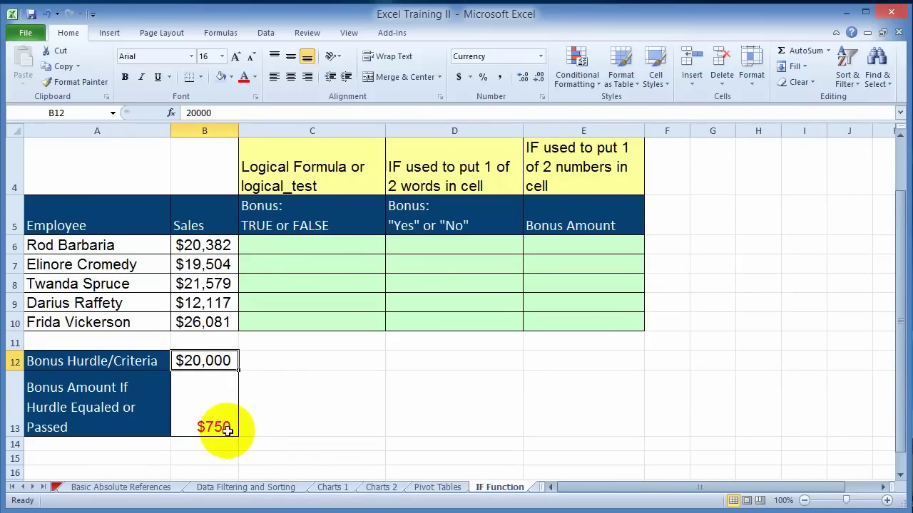
pyautogui.click(312, 248)
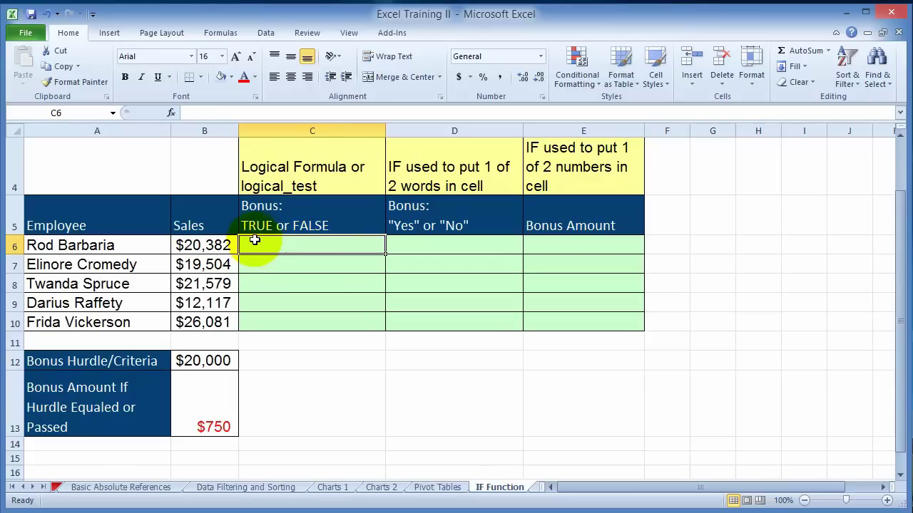
# Change the second line of the heading in C5 to "Deserves Bonus or No Bonus".
pyautogui.click(278, 225)
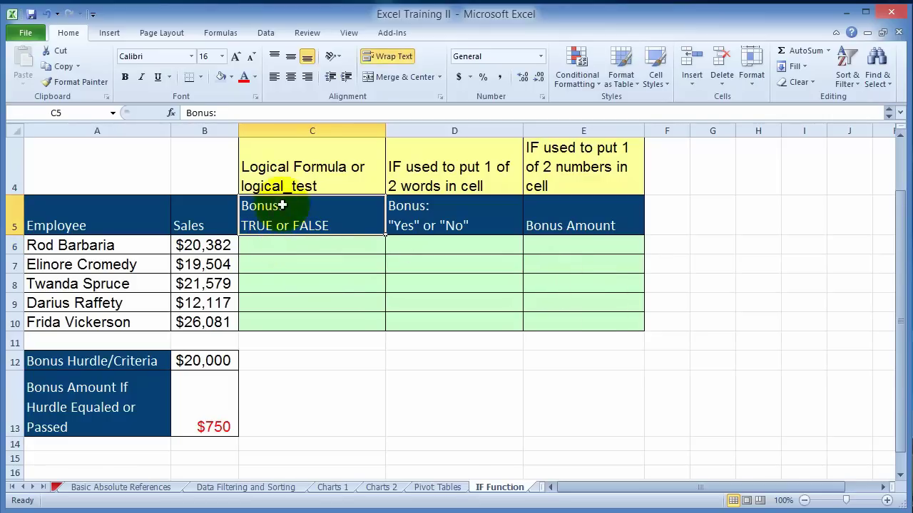
pyautogui.doubleClick(274, 226)
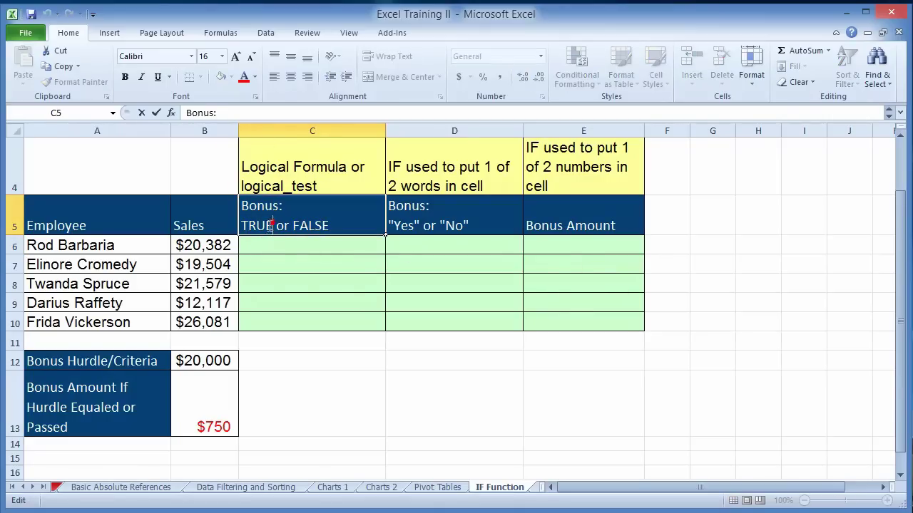
pyautogui.doubleClick(258, 226)
pyautogui.write('Deserves Bonus')
pyautogui.doubleClick(261, 261)
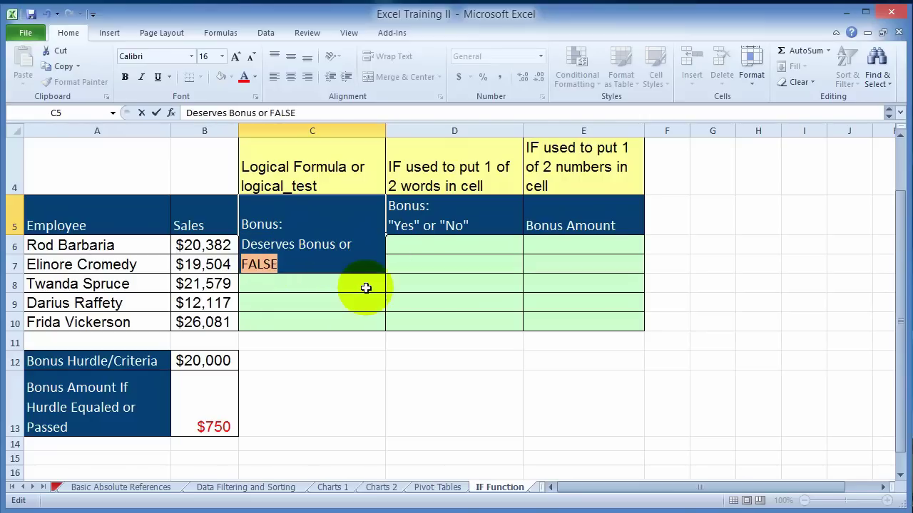
pyautogui.write('No Bonus')
pyautogui.press('Return')
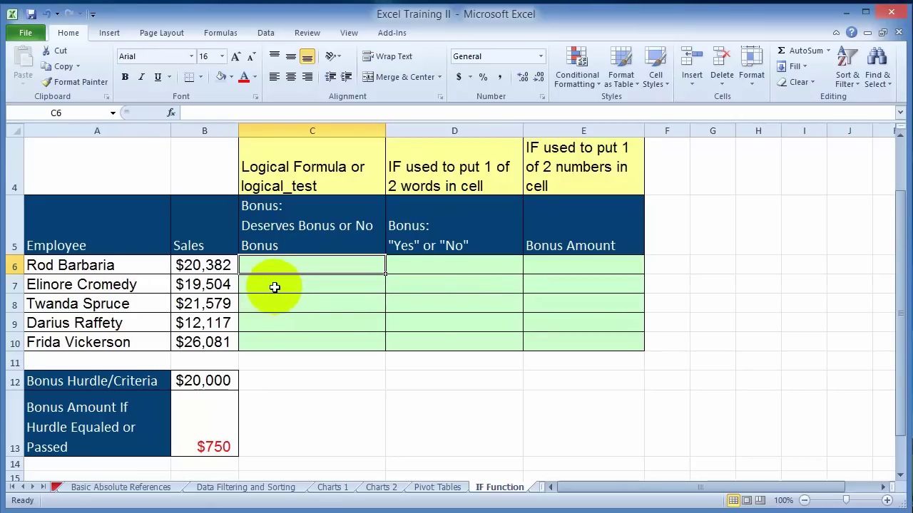
# Browse the function library's categories for cell C6, including the date and time, math and trig, and logical functions.
pyautogui.click(271, 263)
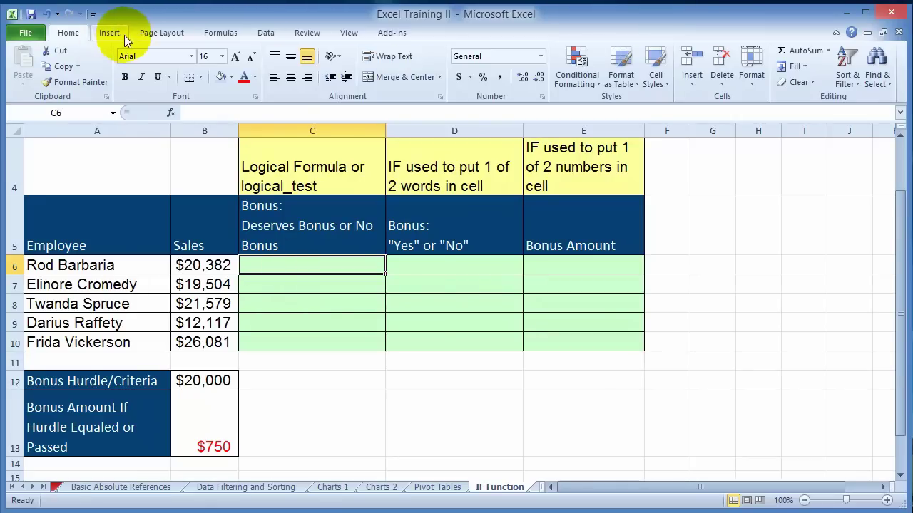
pyautogui.click(225, 32)
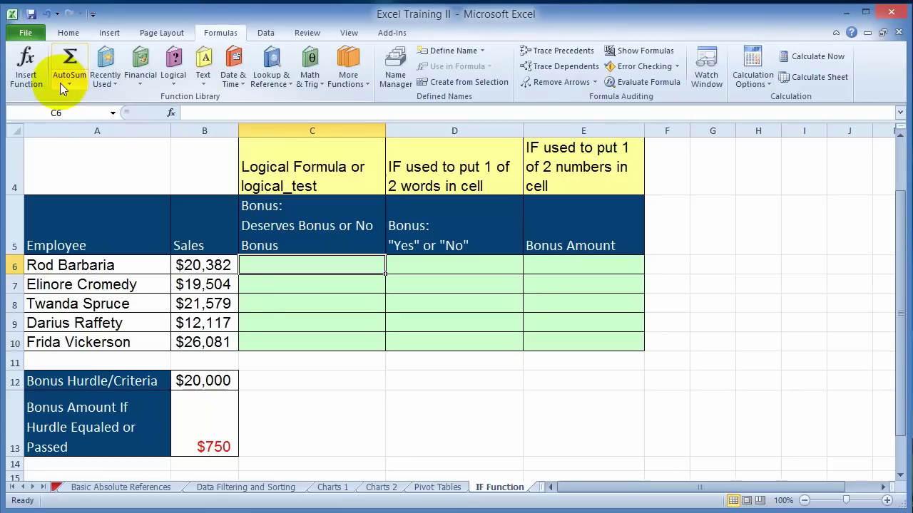
pyautogui.click(111, 84)
pyautogui.click(137, 81)
pyautogui.click(173, 74)
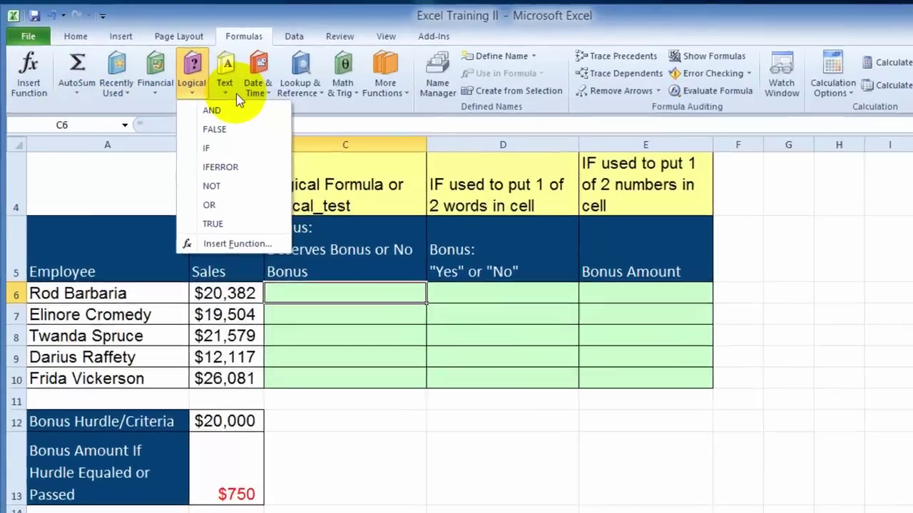
pyautogui.click(227, 90)
pyautogui.click(256, 89)
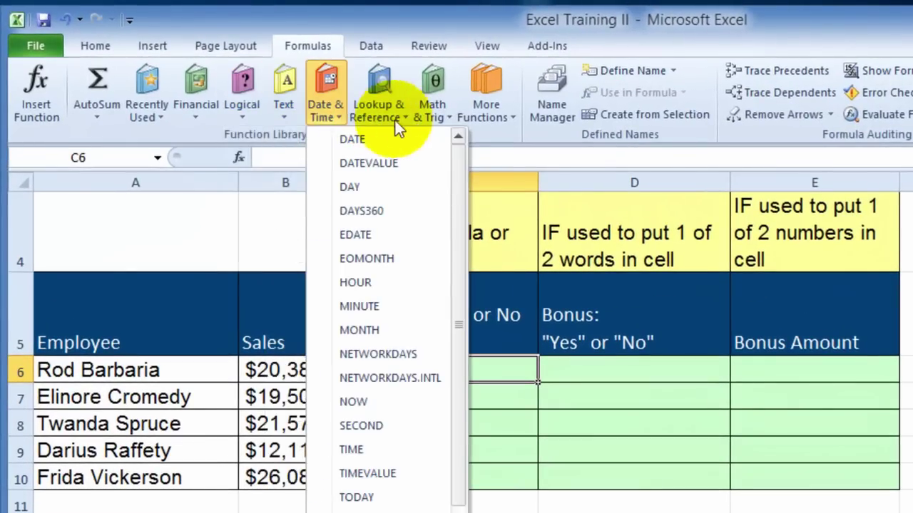
pyautogui.click(435, 121)
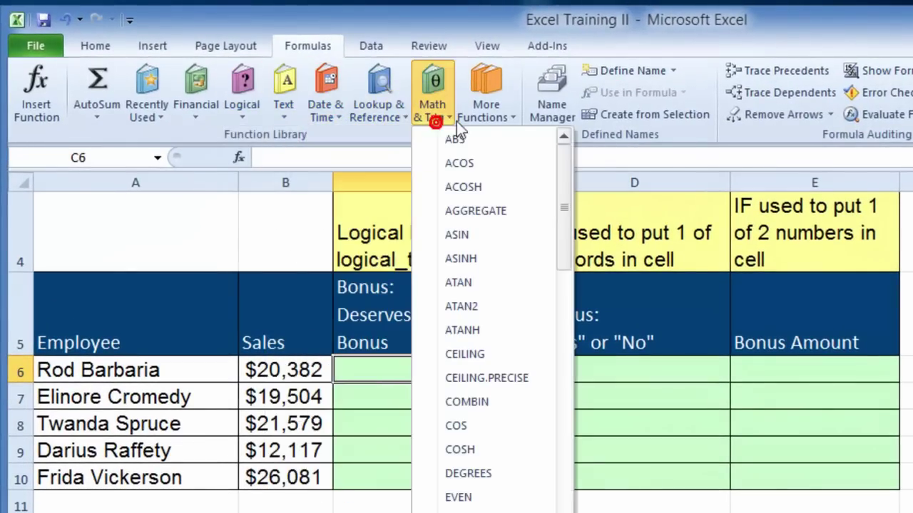
pyautogui.click(502, 122)
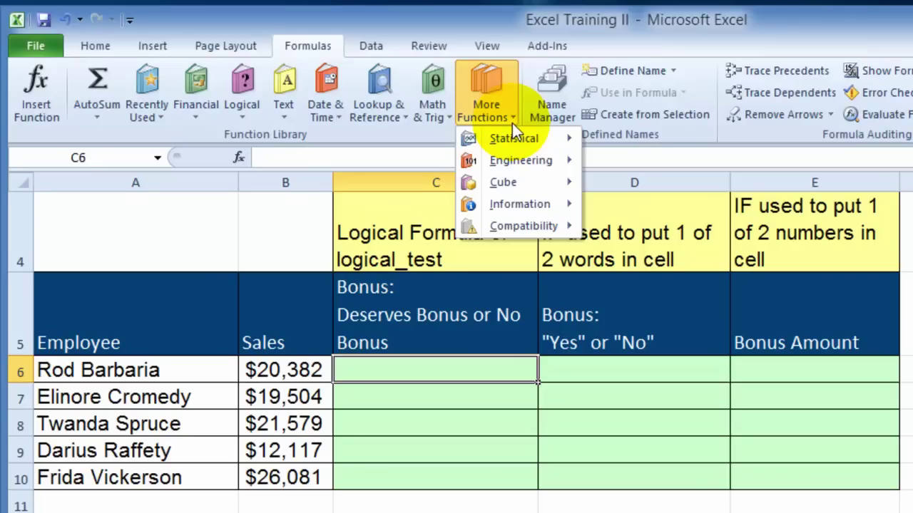
pyautogui.click(244, 114)
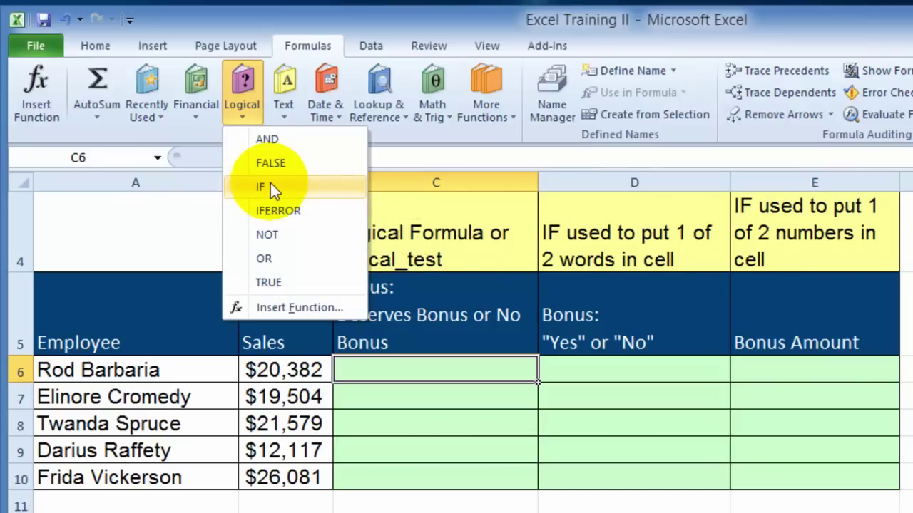
pyautogui.click(41, 106)
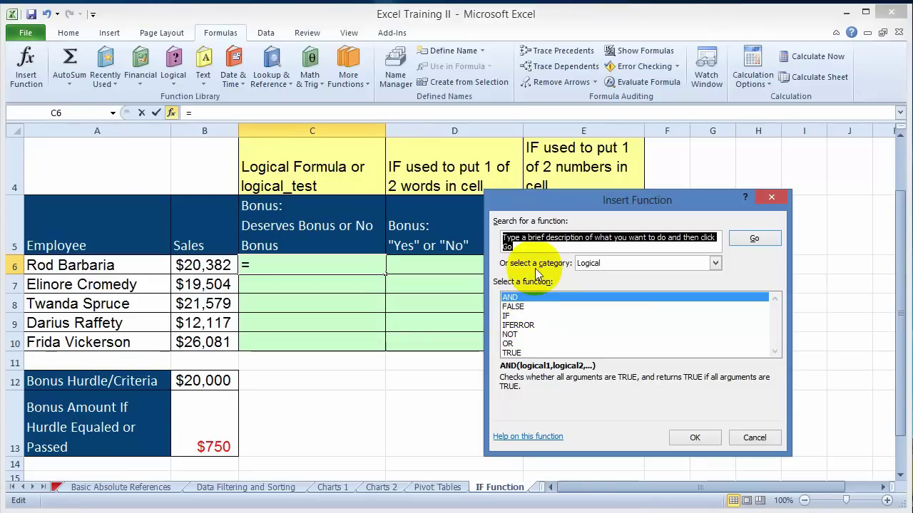
pyautogui.write('if')
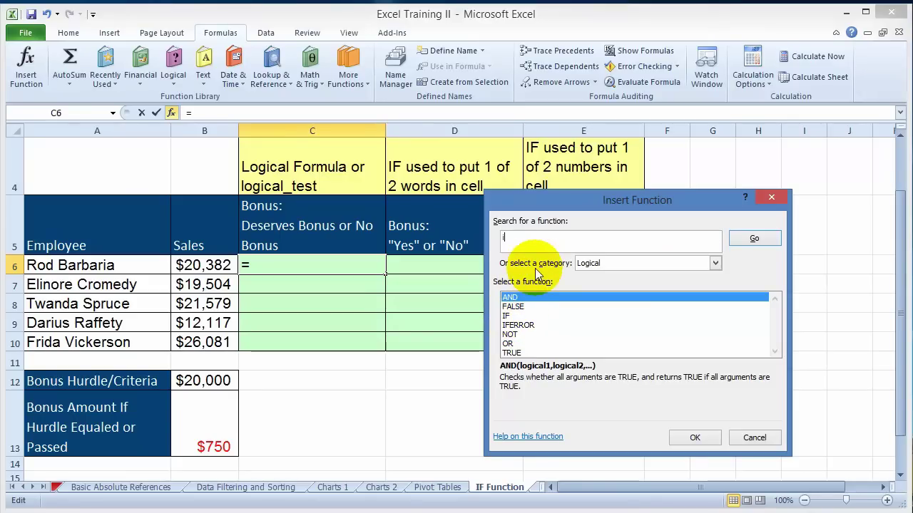
pyautogui.click(755, 240)
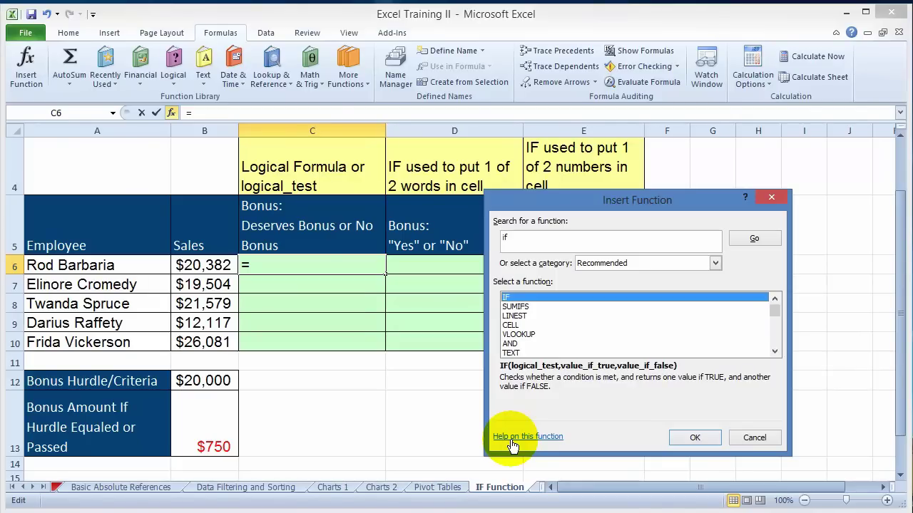
pyautogui.click(697, 437)
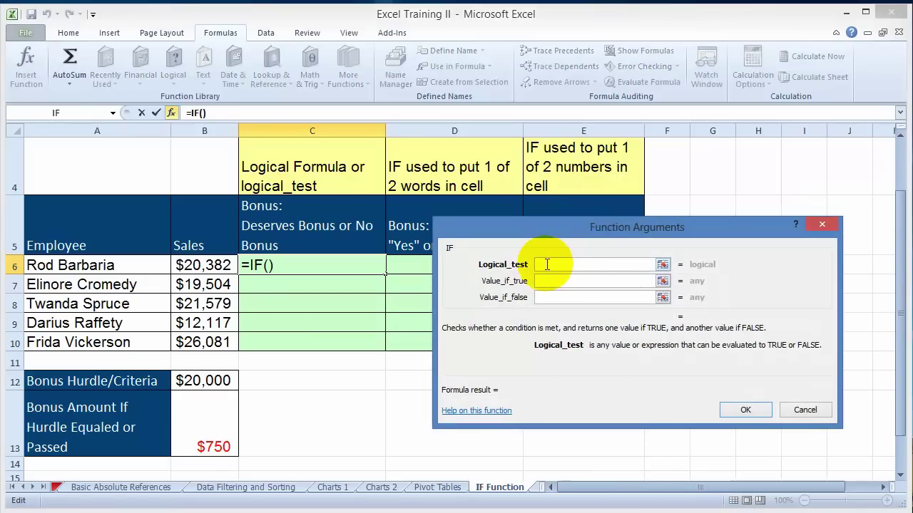
pyautogui.press('Escape')
# Insert the IF function in C6 and set its logical test to B6>=B12.
pyautogui.click(34, 82)
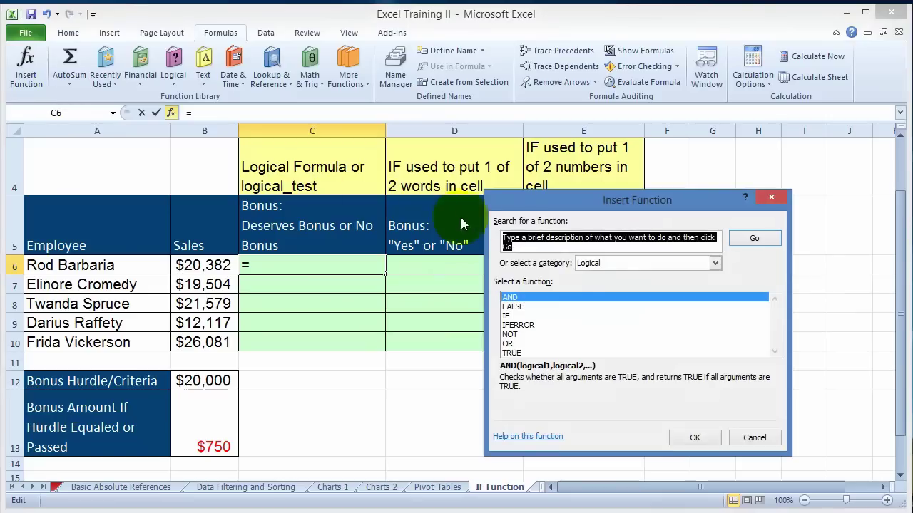
pyautogui.click(507, 315)
pyautogui.doubleClick(508, 315)
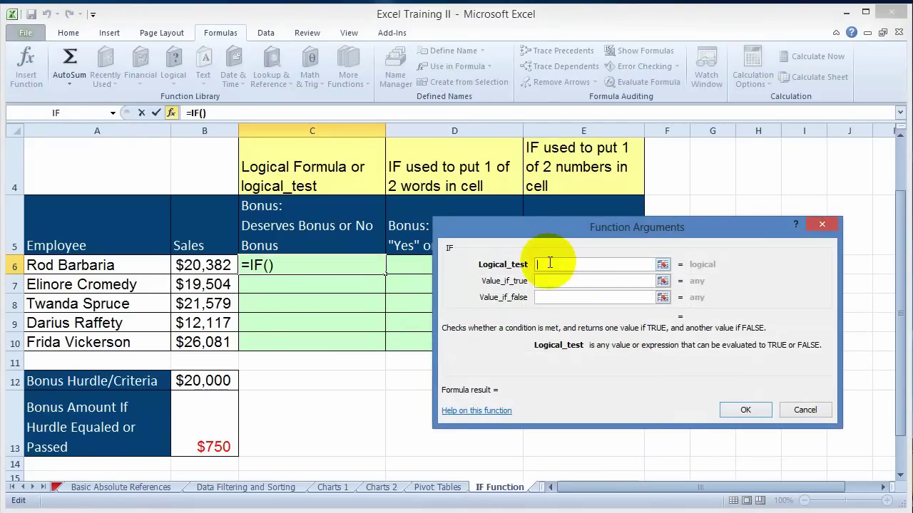
pyautogui.click(198, 265)
pyautogui.write('>=')
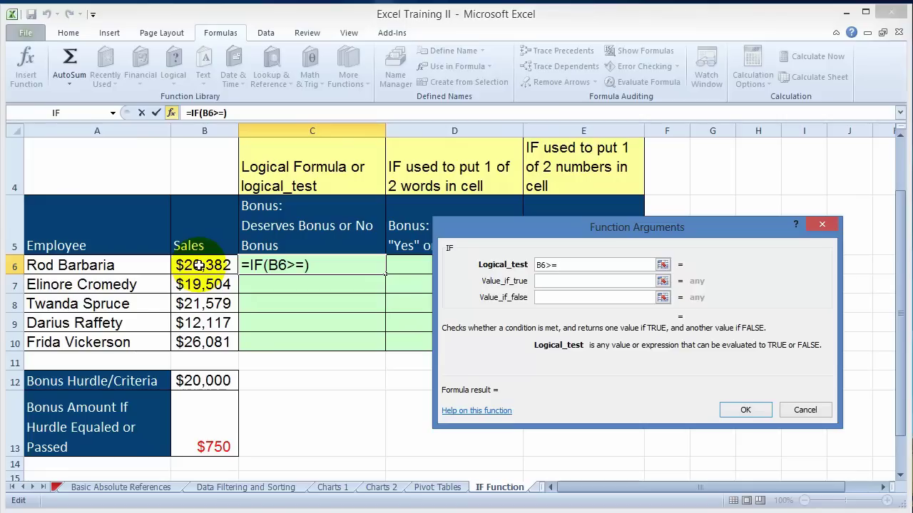
pyautogui.click(204, 381)
pyautogui.click(204, 381)
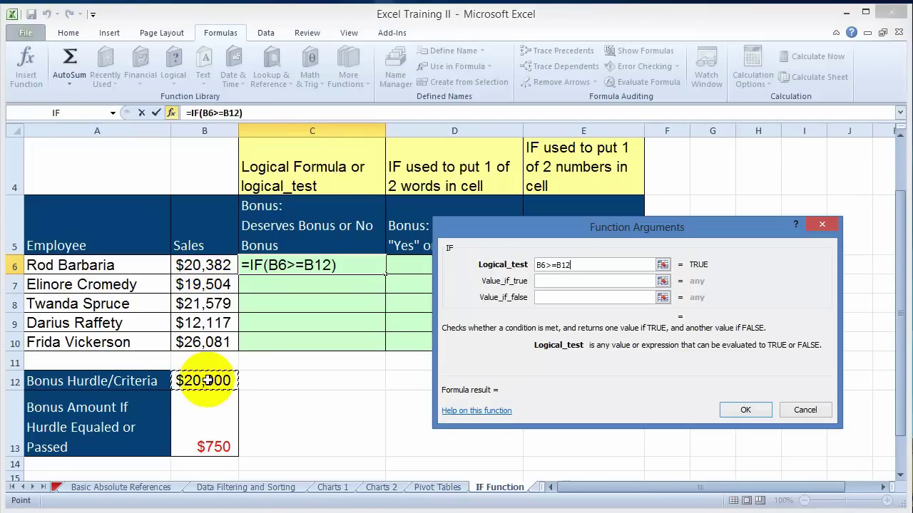
# Set the IF function's true value to "Deserves bonus" and its false value to "No bonus for you", and apply it.
pyautogui.click(568, 282)
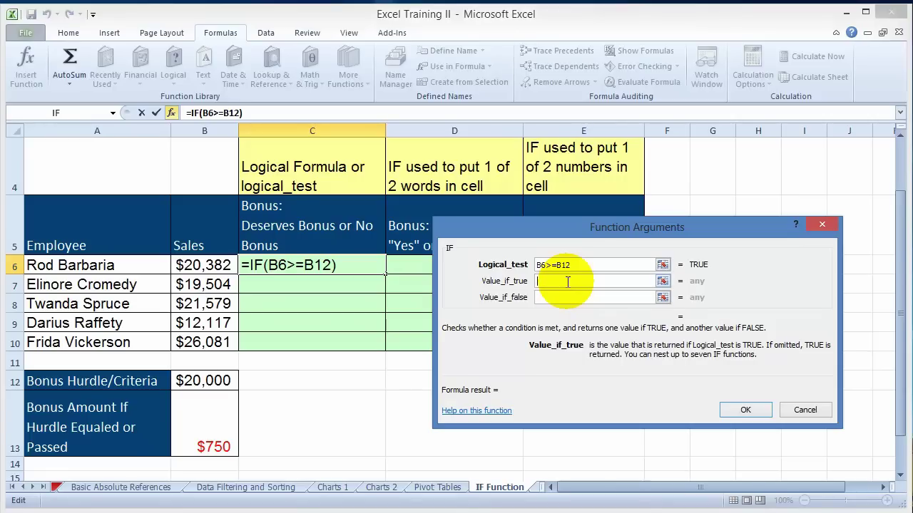
pyautogui.write('Deserves bonus')
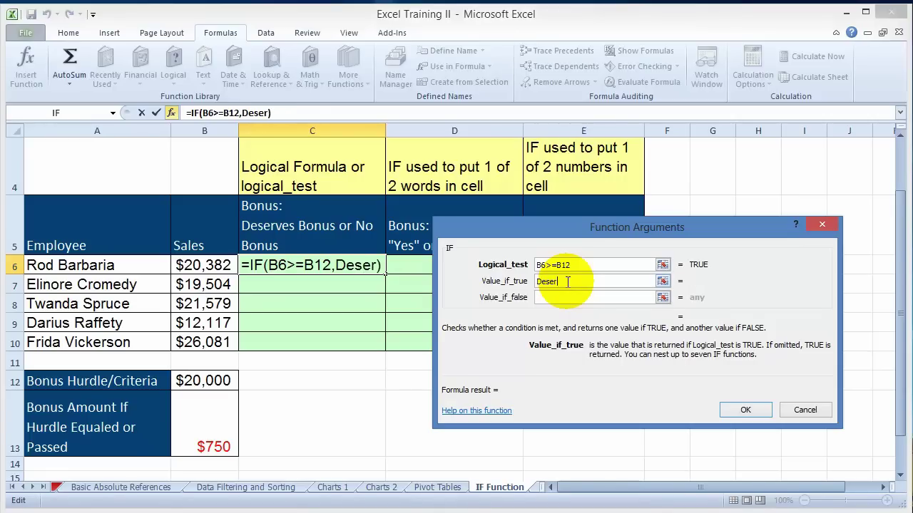
pyautogui.press('Tab')
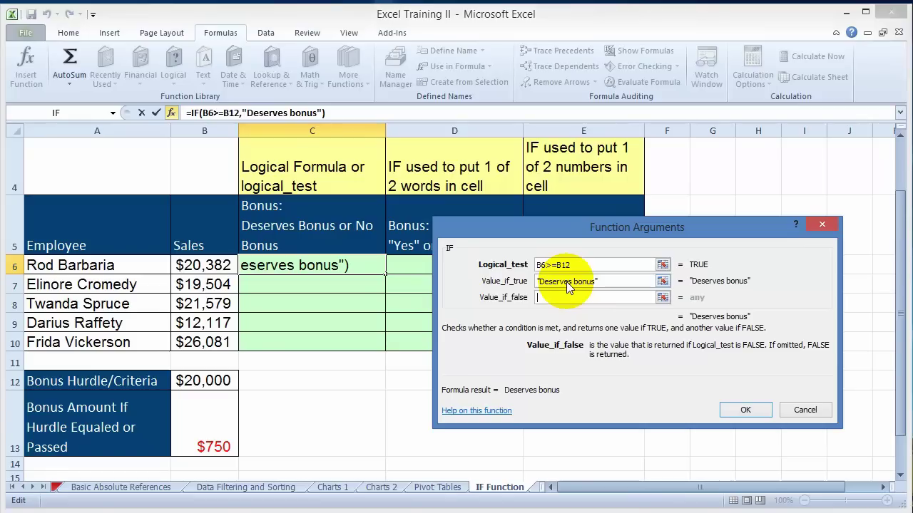
pyautogui.write('No ')
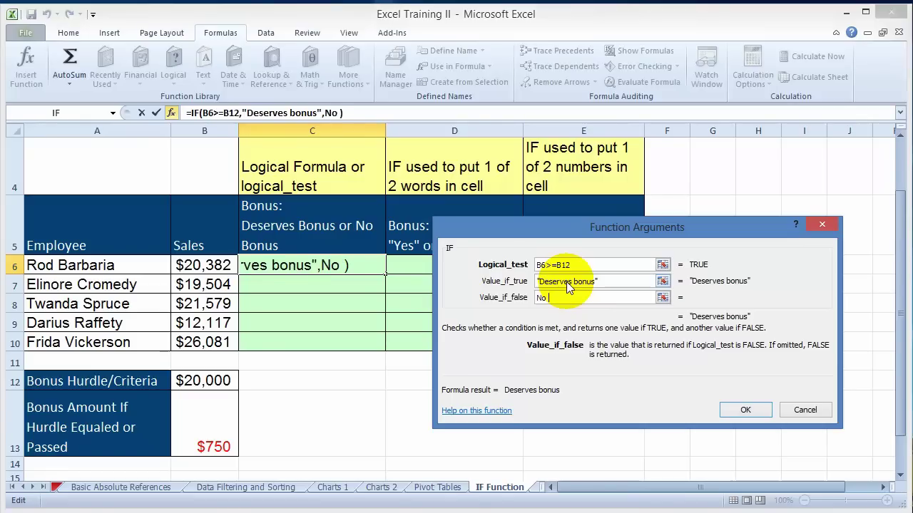
pyautogui.write('bonus for you')
pyautogui.click(745, 410)
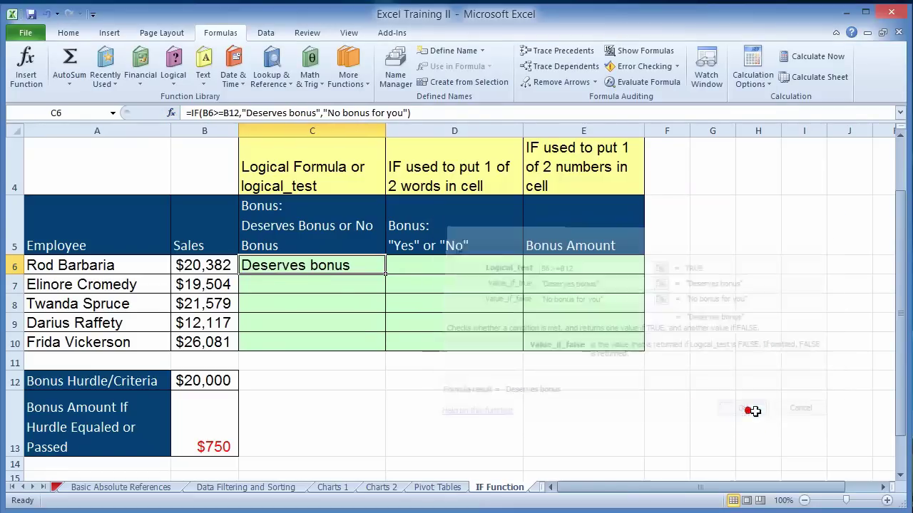
# Copy the IF formula from C6 down through C10 for the remaining employees.
pyautogui.click(290, 278)
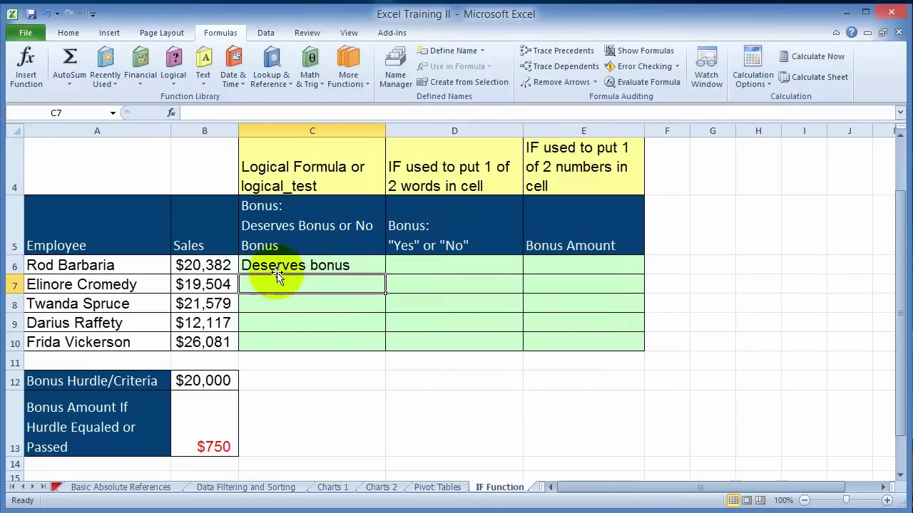
pyautogui.click(265, 265)
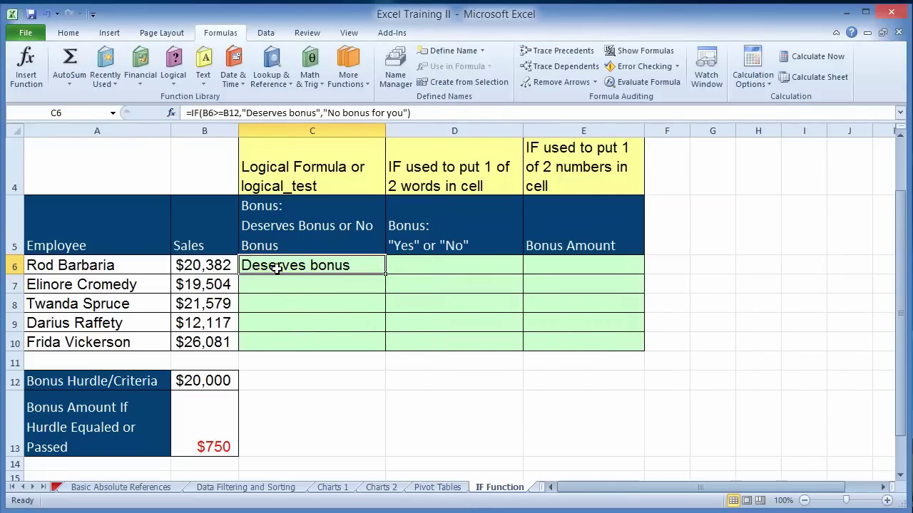
pyautogui.click(208, 269)
pyautogui.click(302, 267)
pyautogui.moveTo(385, 273); pyautogui.dragTo(364, 349)
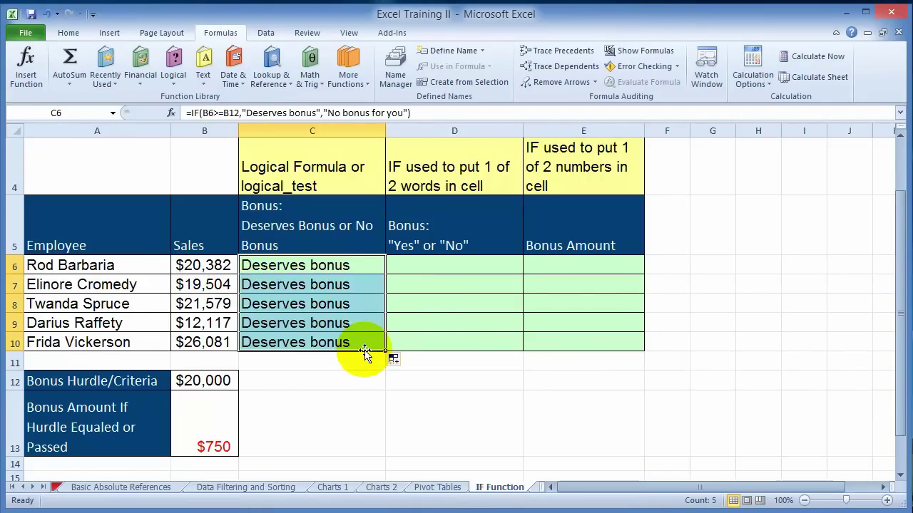
# Examine which sales and hurdle cells the IF formulas in C6, C7 and C9 refer to.
pyautogui.press('Down')
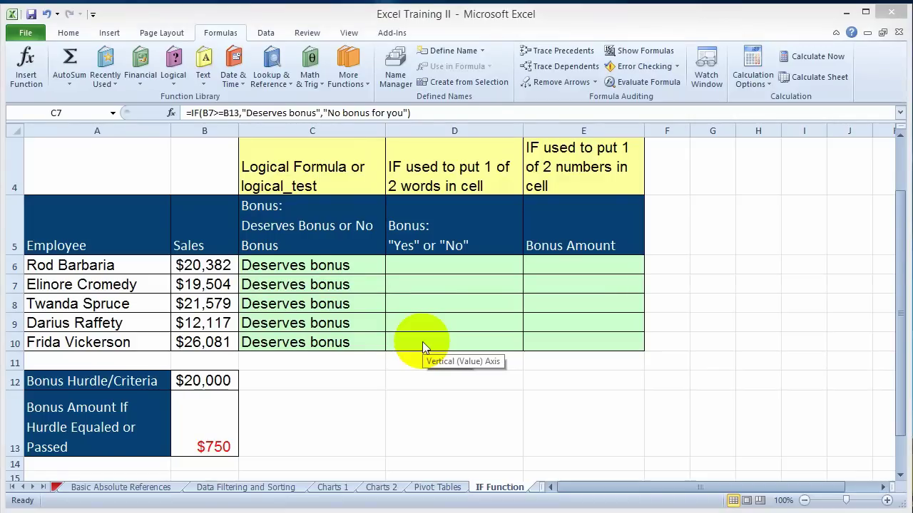
pyautogui.click(293, 281)
pyautogui.click(312, 265)
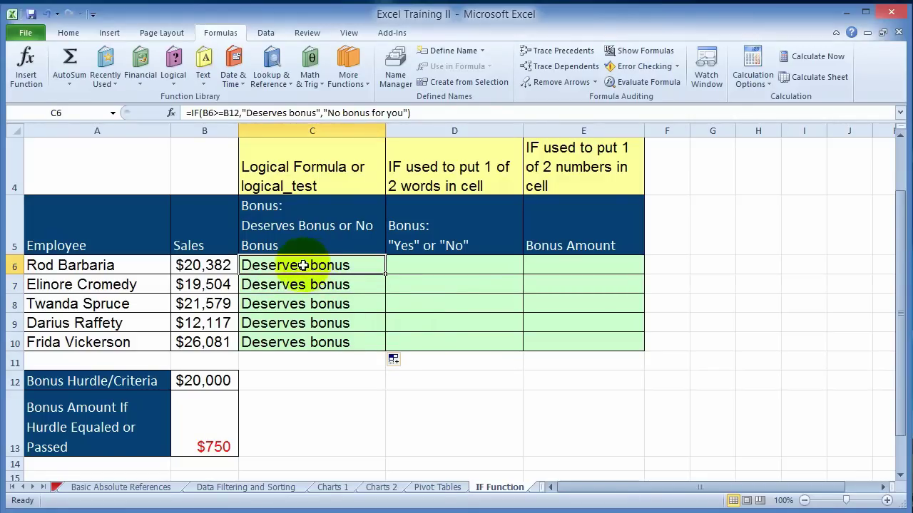
pyautogui.click(217, 113)
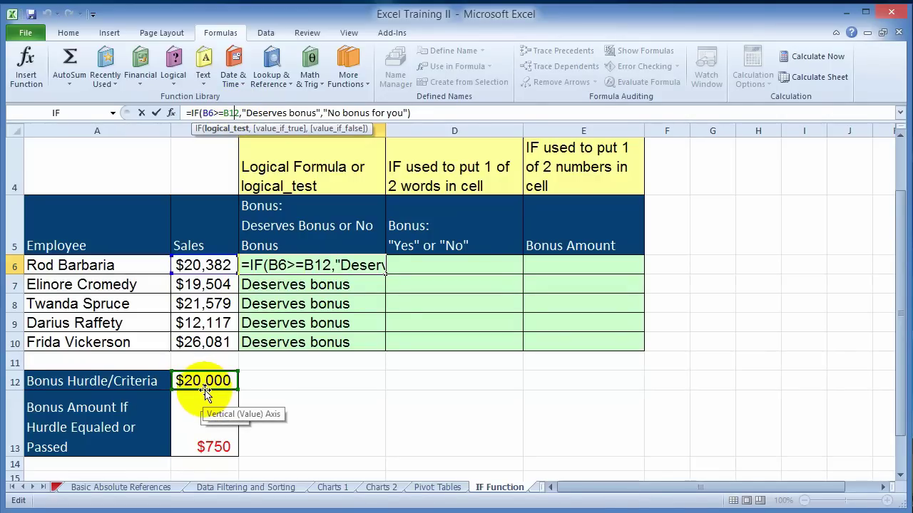
pyautogui.click(258, 324)
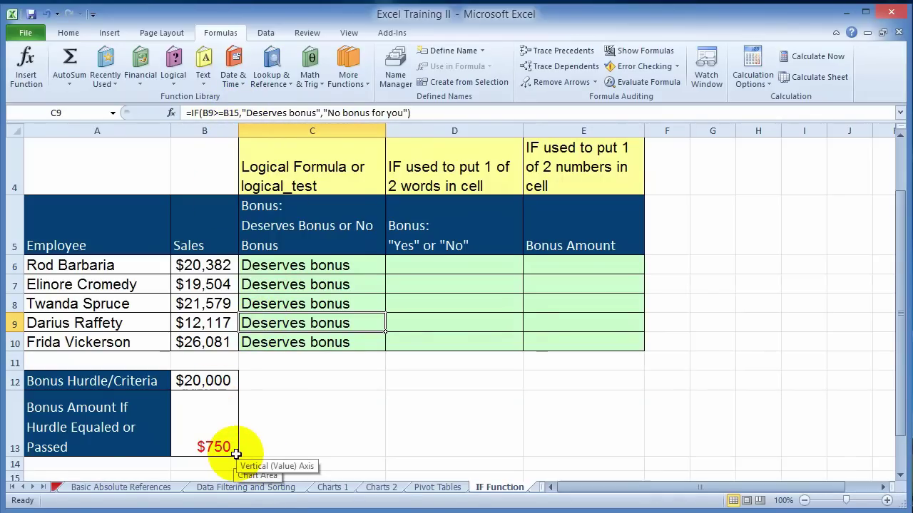
# Make the bonus hurdle reference in C6's IF formula absolute as $B$12.
pyautogui.click(295, 266)
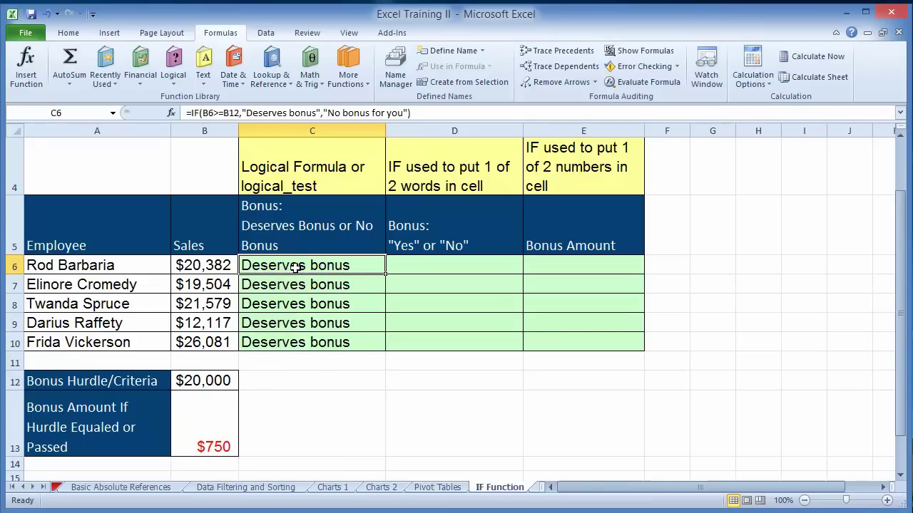
pyautogui.click(226, 113)
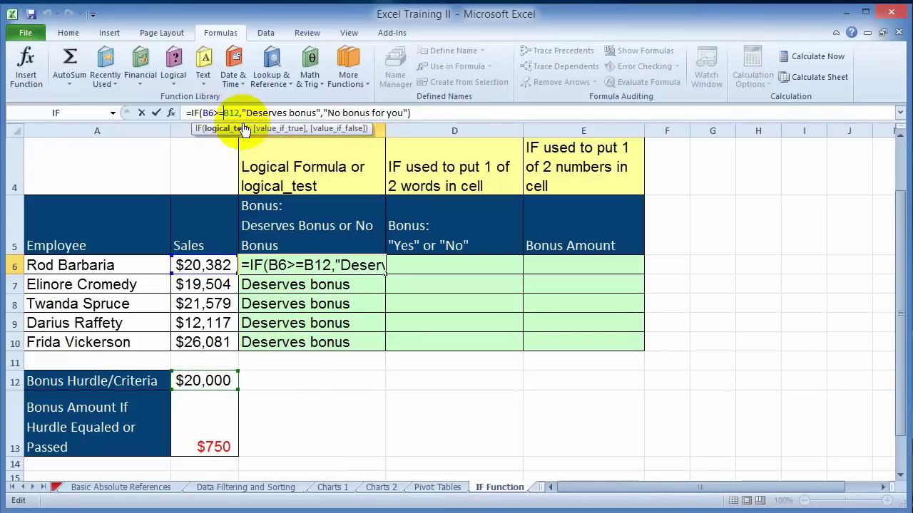
pyautogui.press('F4')
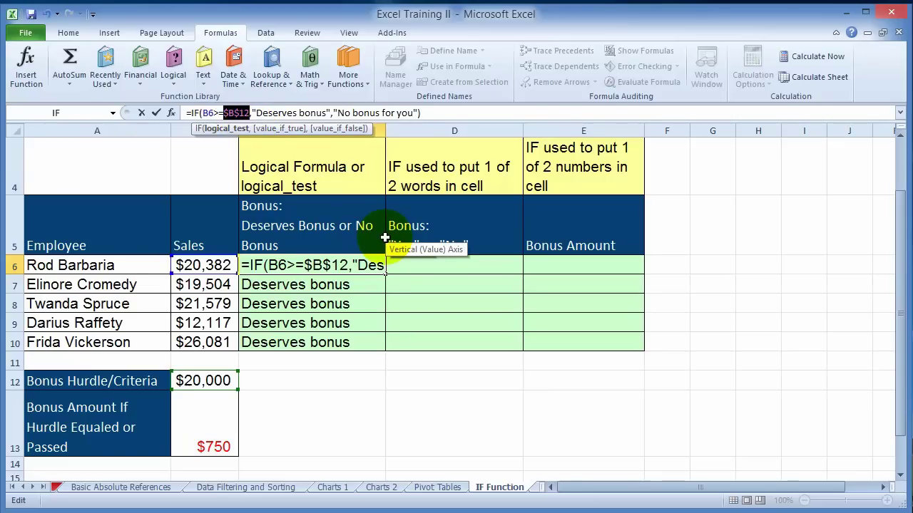
pyautogui.press('Return')
pyautogui.click(345, 265)
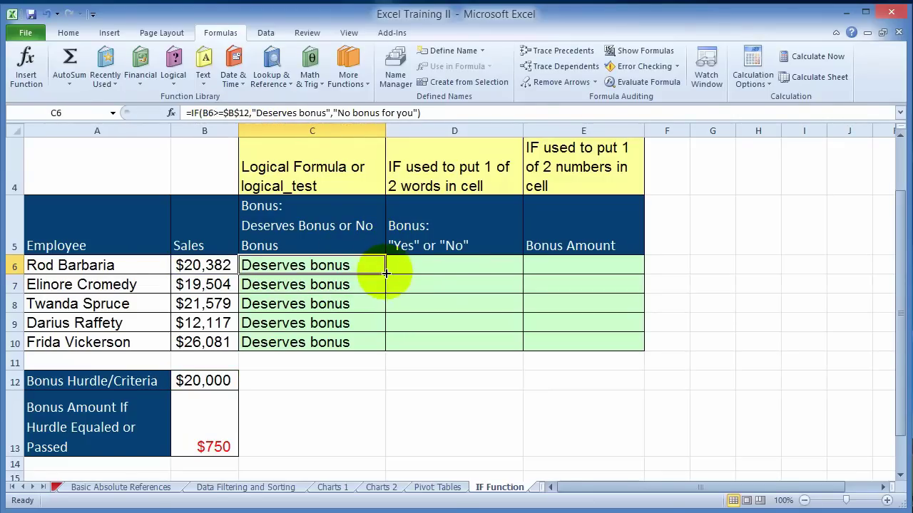
# Copy the corrected IF formula from C6 down through C10 and check the copied formulas.
pyautogui.moveTo(385, 284); pyautogui.dragTo(378, 349)
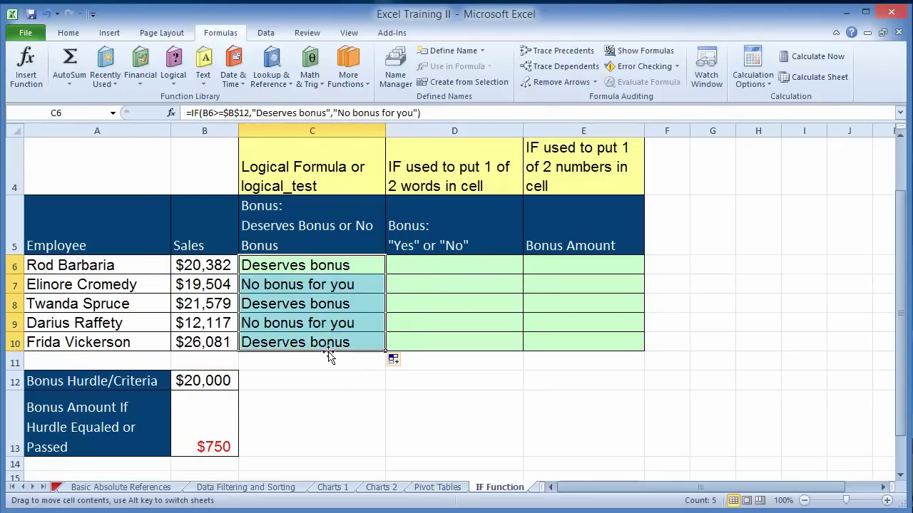
pyautogui.click(305, 329)
pyautogui.click(328, 307)
pyautogui.click(328, 285)
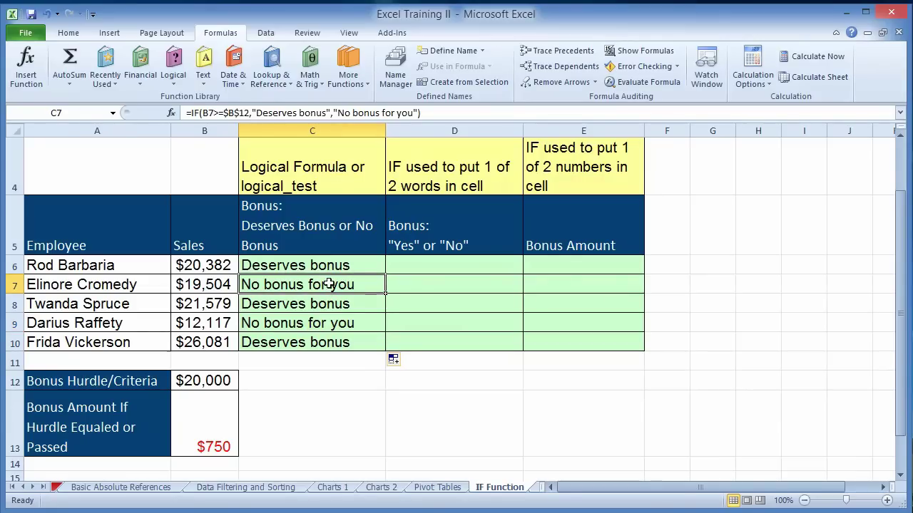
pyautogui.click(328, 265)
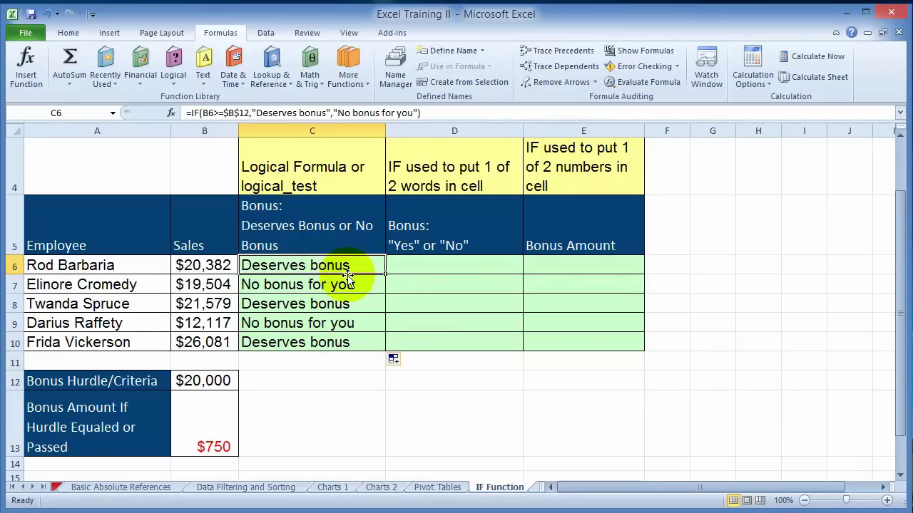
# Insert an IF function in D6 with the logical test B6>=B12, comparing sales against the bonus hurdle.
pyautogui.click(436, 263)
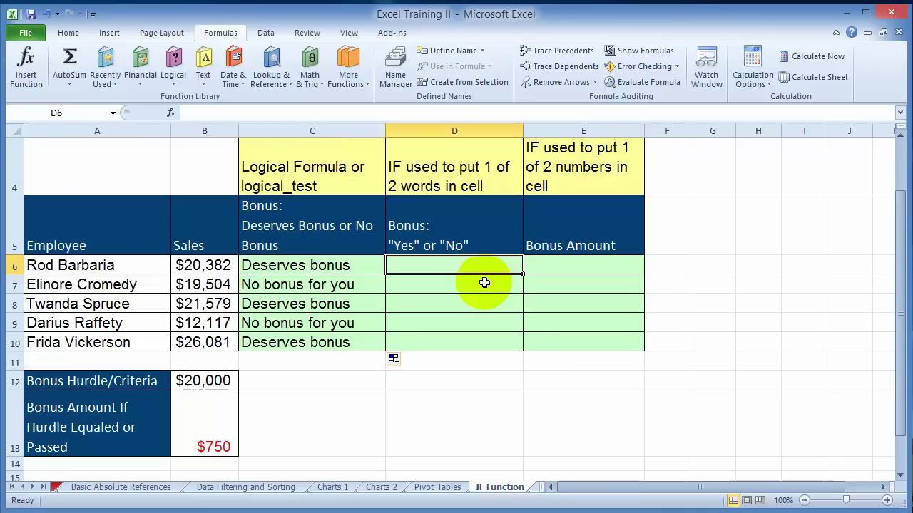
pyautogui.click(32, 77)
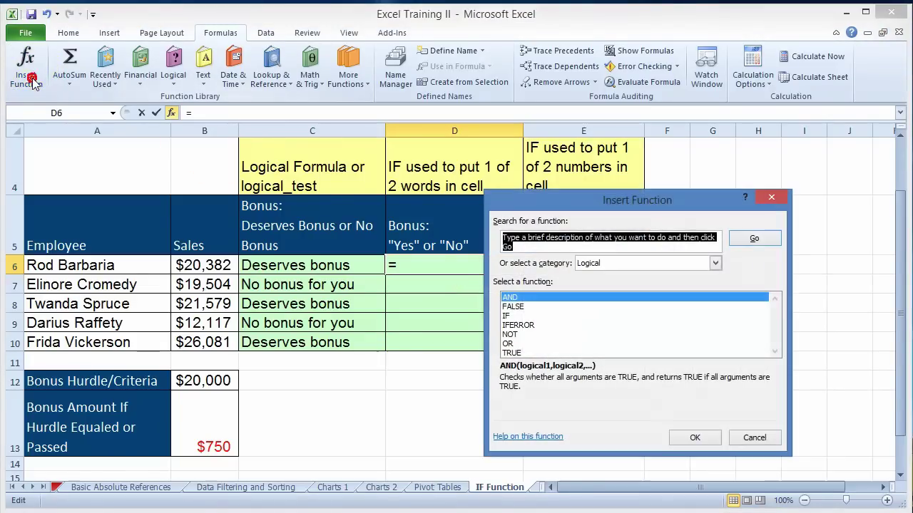
pyautogui.click(506, 316)
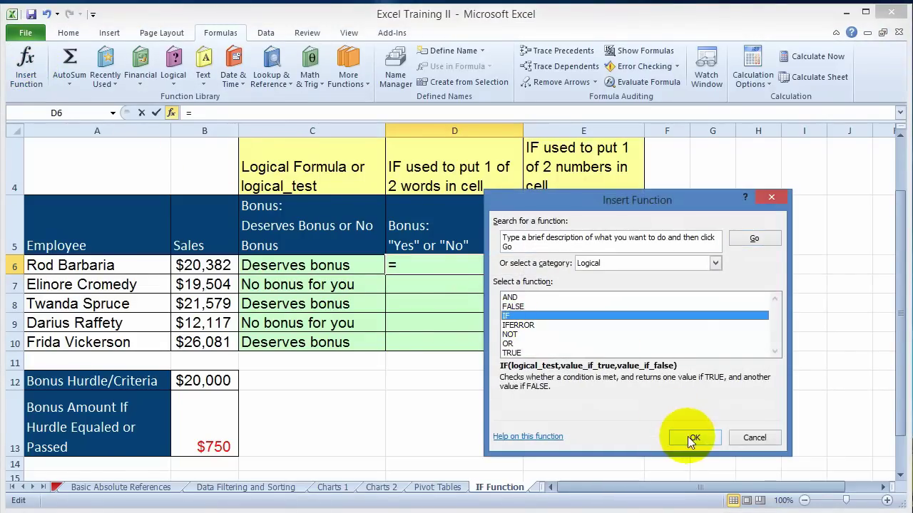
pyautogui.click(687, 436)
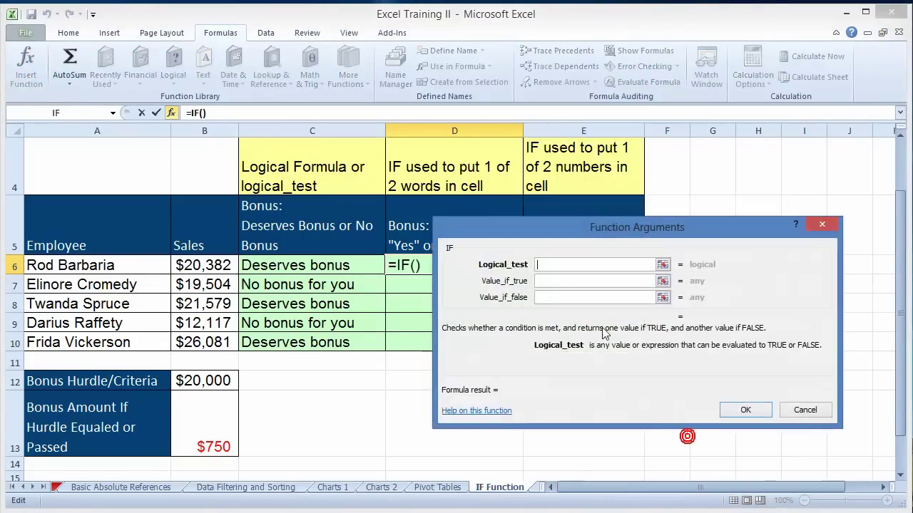
pyautogui.click(207, 268)
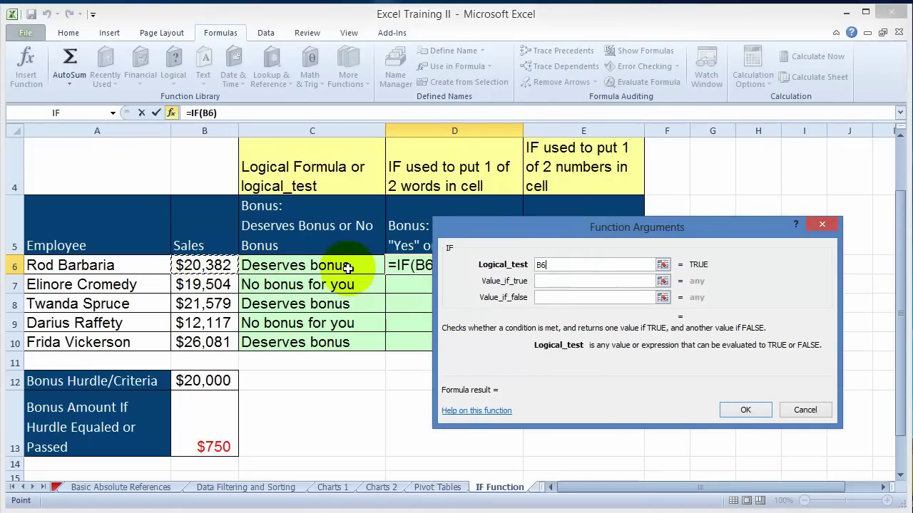
pyautogui.write('>=')
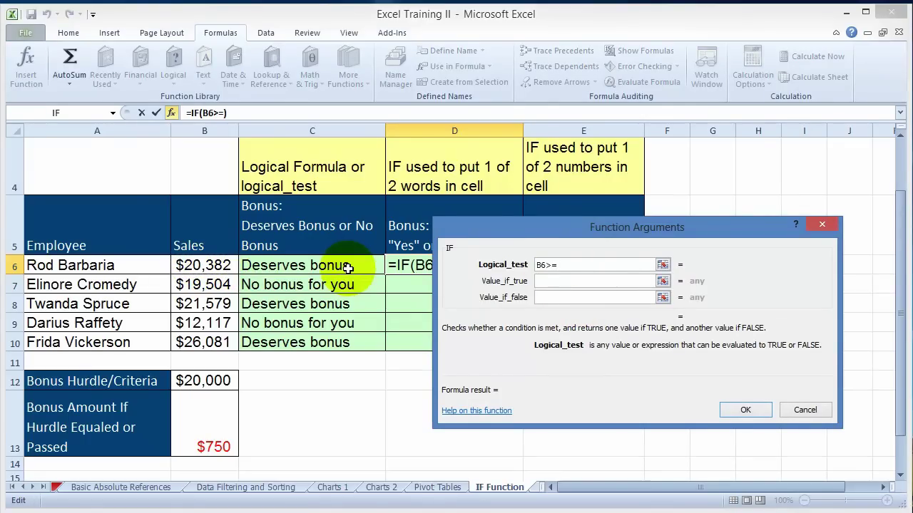
pyautogui.click(227, 382)
# Set D6's IF true value to "Yes" and make the hurdle reference in its logical test absolute as $B$12.
pyautogui.click(563, 281)
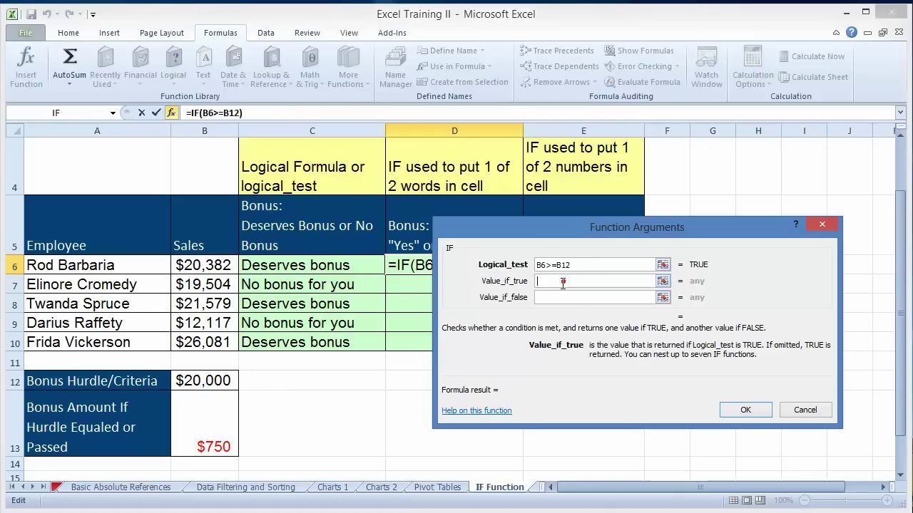
pyautogui.write('Yes')
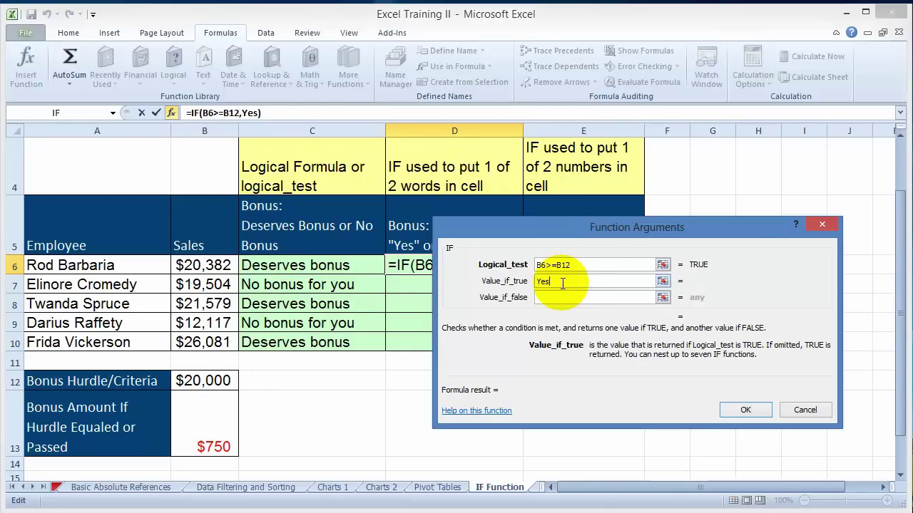
pyautogui.click(557, 264)
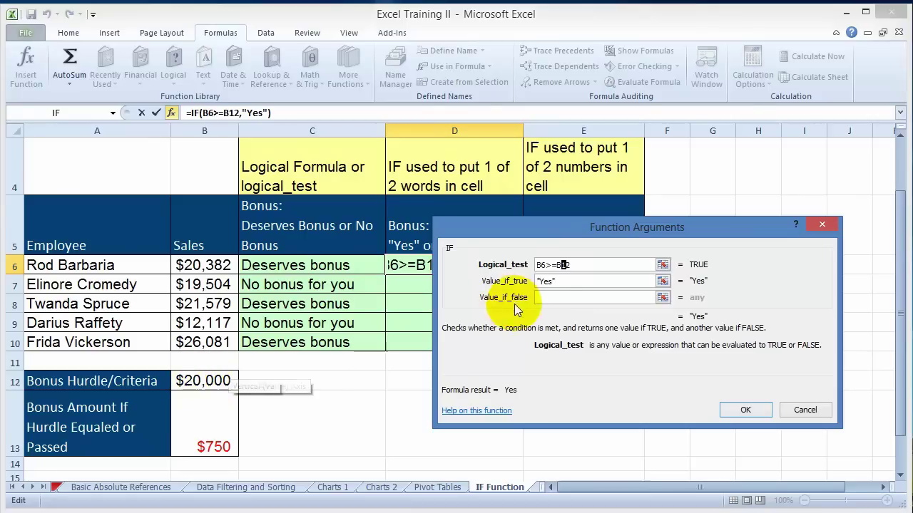
pyautogui.click(563, 265)
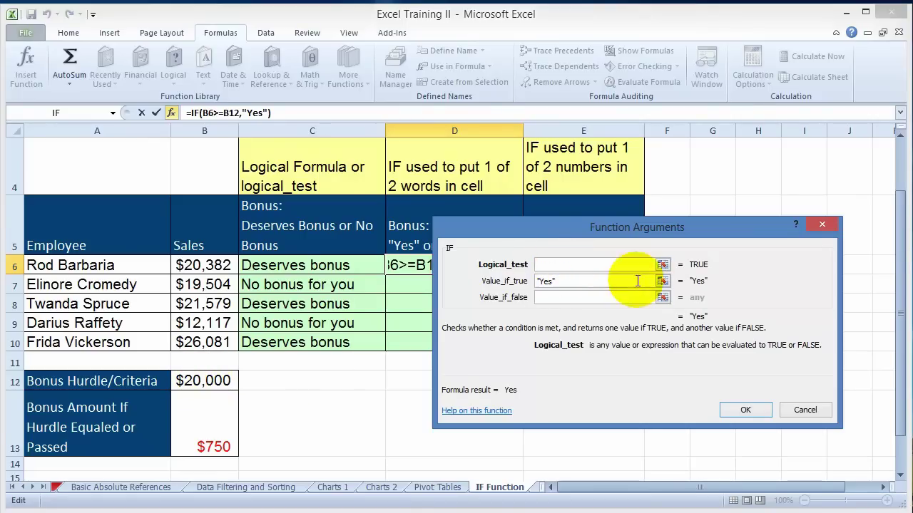
pyautogui.press('F4')
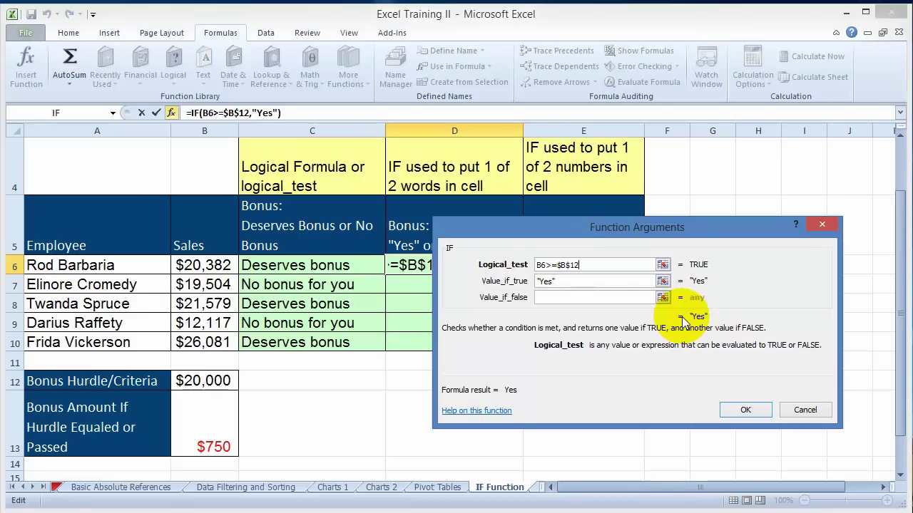
# Set D6's IF false value to "No" and apply the function.
pyautogui.click(567, 296)
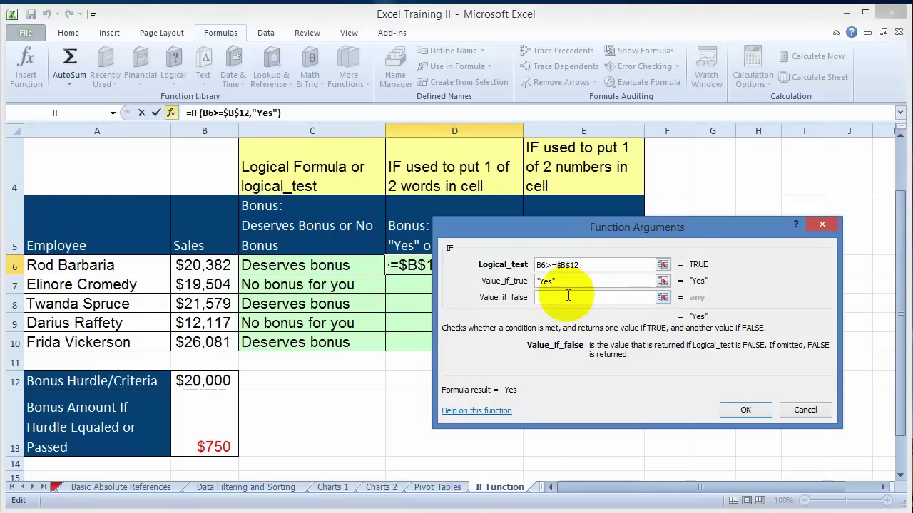
pyautogui.write('No')
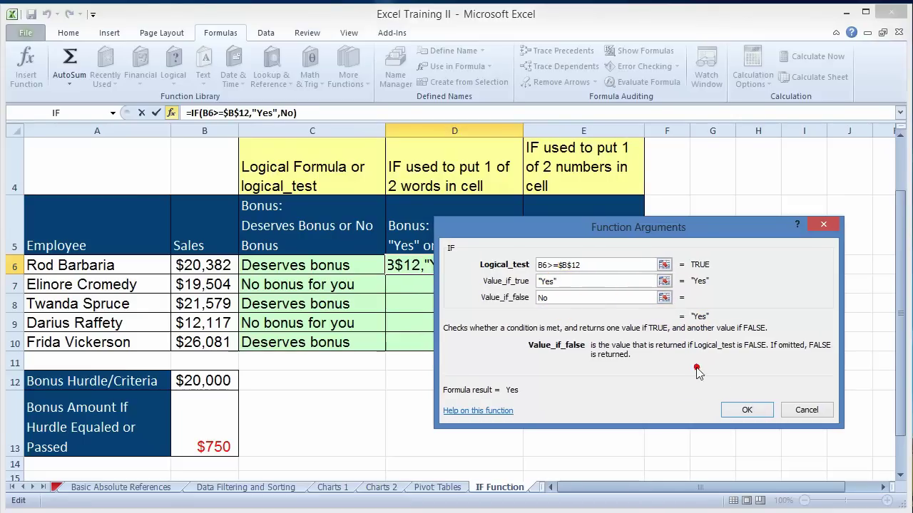
pyautogui.click(757, 416)
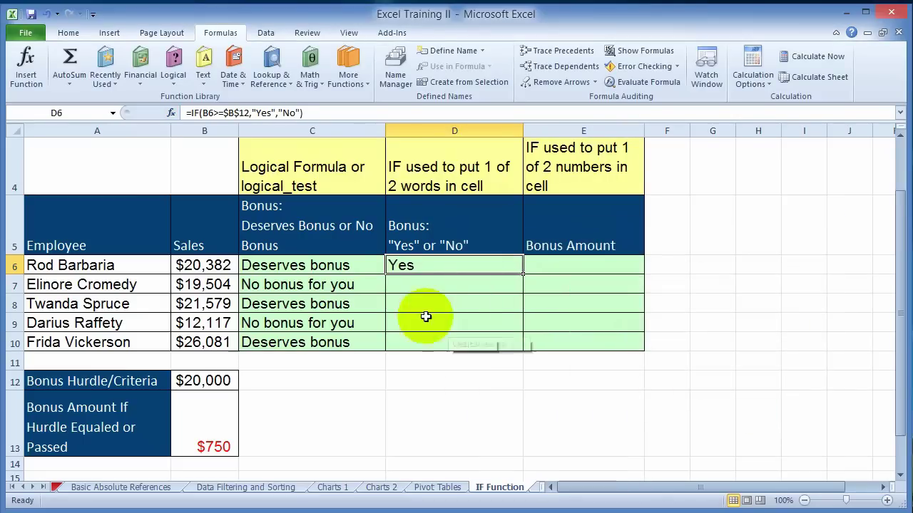
# Copy the Yes/No formula from D6 down through D10 and compare row 9's formulas in columns D and C.
pyautogui.moveTo(522, 274); pyautogui.dragTo(510, 352)
pyautogui.click(404, 321)
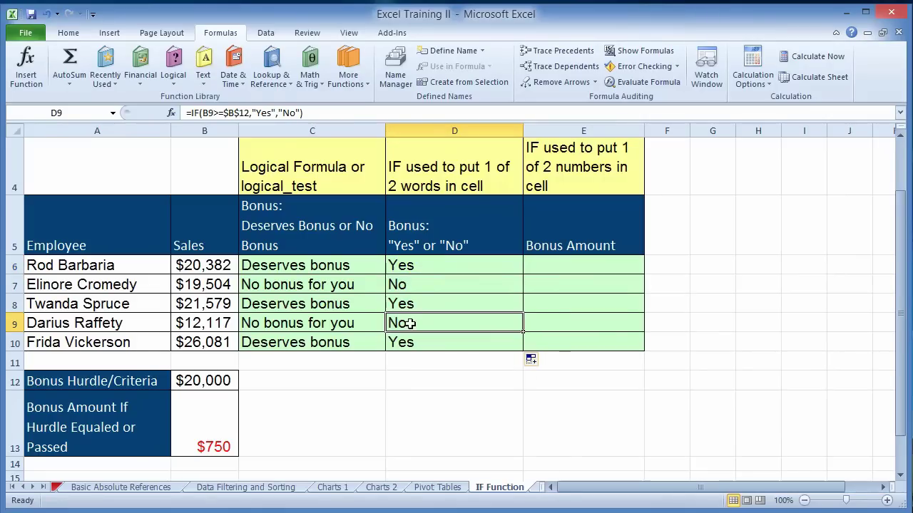
pyautogui.click(296, 330)
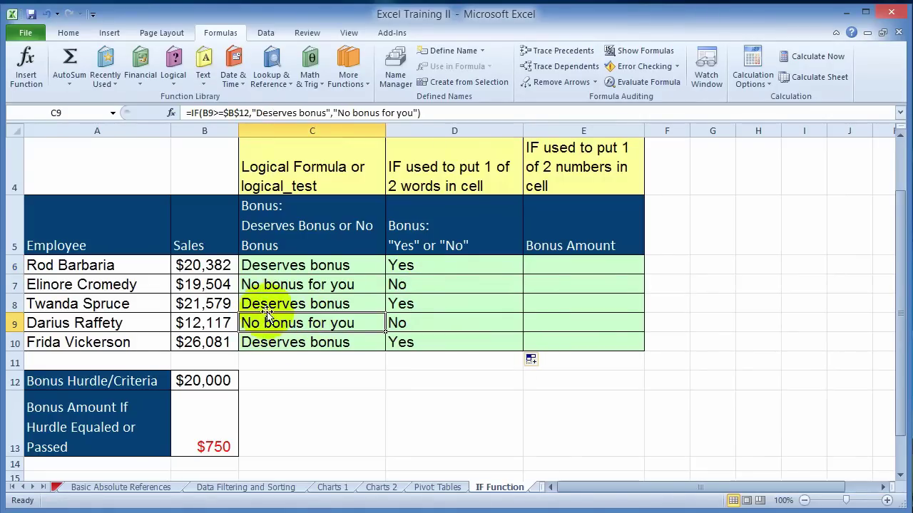
# Insert an IF function in E6 with the logical test B6>=$B$12, keeping the hurdle reference absolute.
pyautogui.click(556, 274)
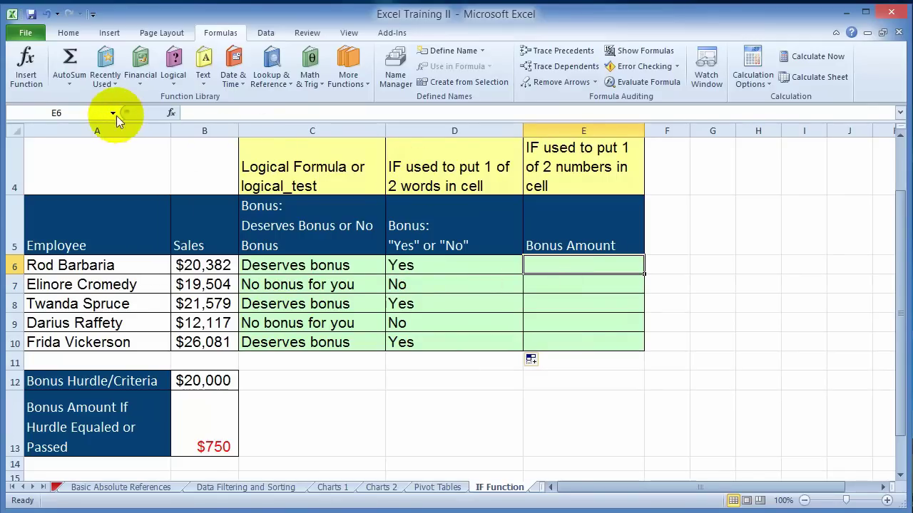
pyautogui.click(26, 66)
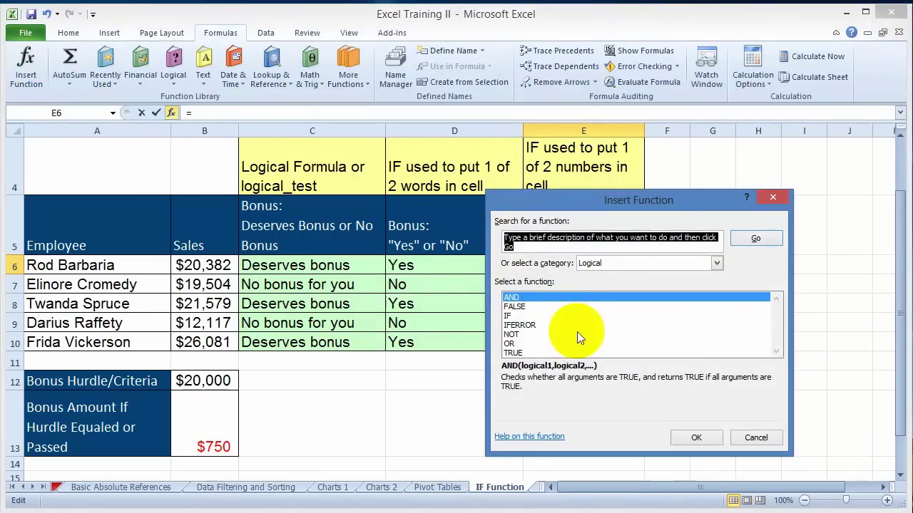
pyautogui.doubleClick(509, 316)
pyautogui.click(558, 263)
pyautogui.click(193, 264)
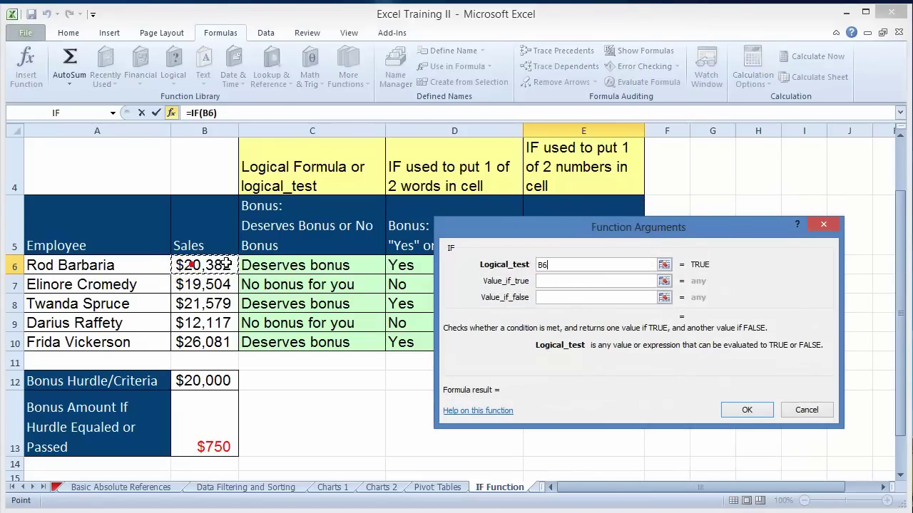
pyautogui.write('>=')
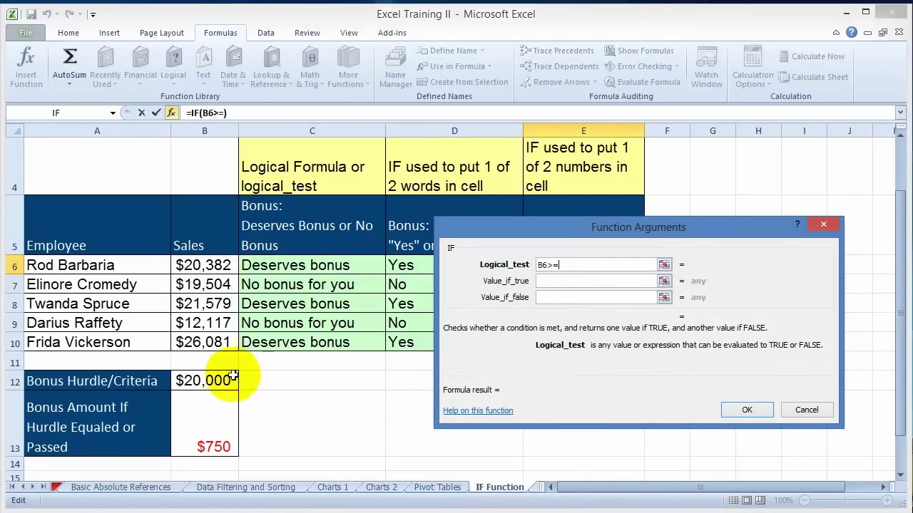
pyautogui.click(213, 380)
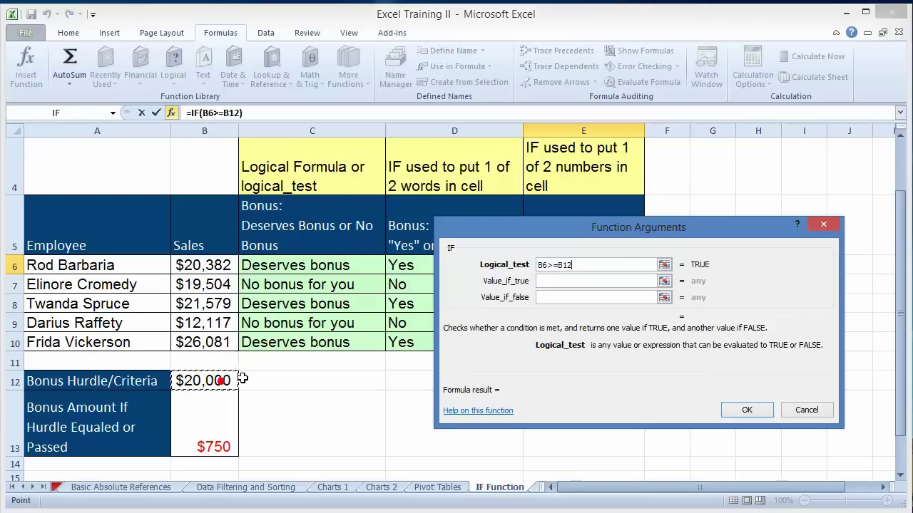
pyautogui.click(577, 265)
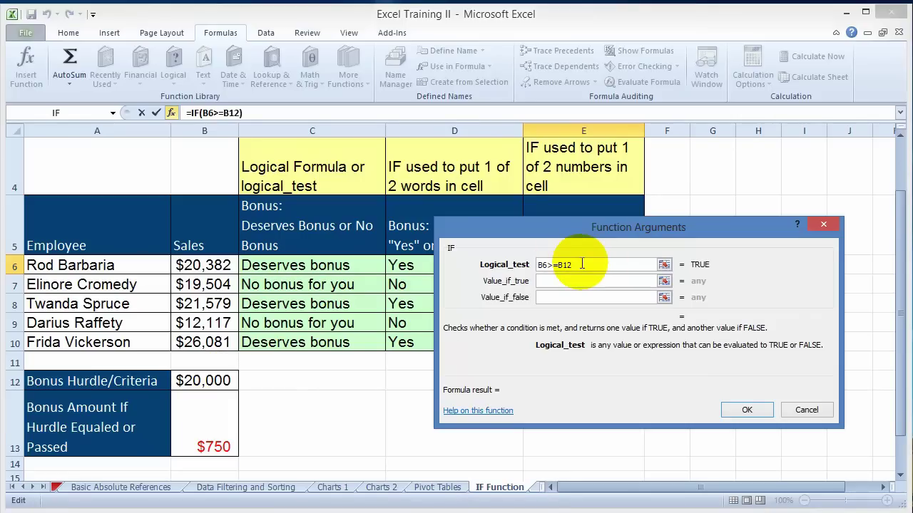
pyautogui.press('F4')
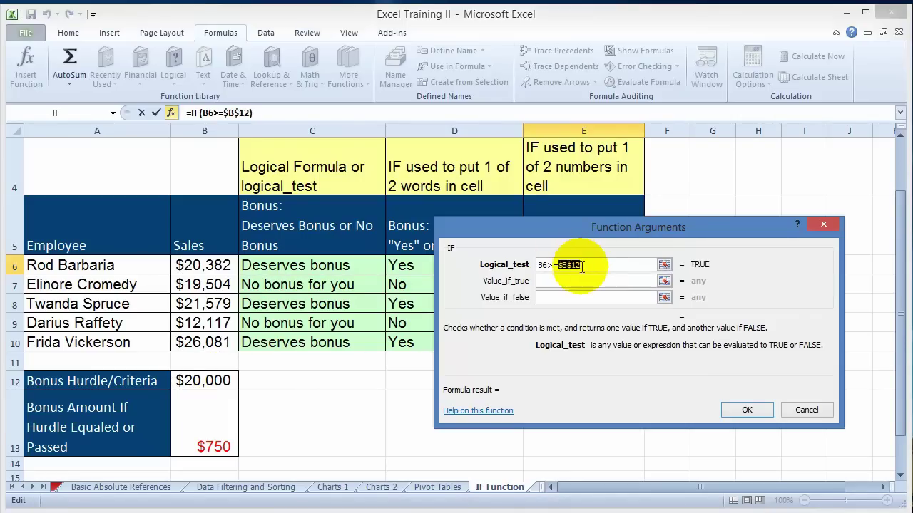
pyautogui.click(571, 265)
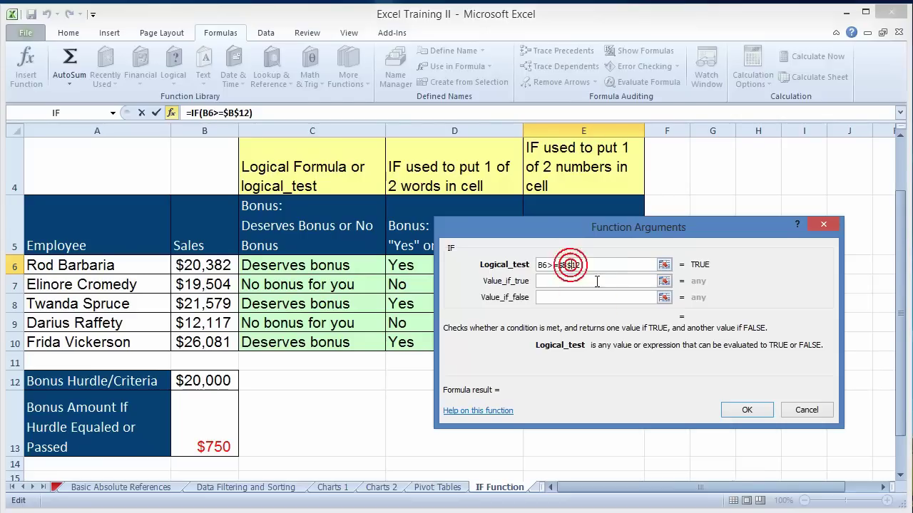
# Set E6's IF true value to the absolute bonus amount reference $B$13 and its false value to 0, and apply it.
pyautogui.click(560, 281)
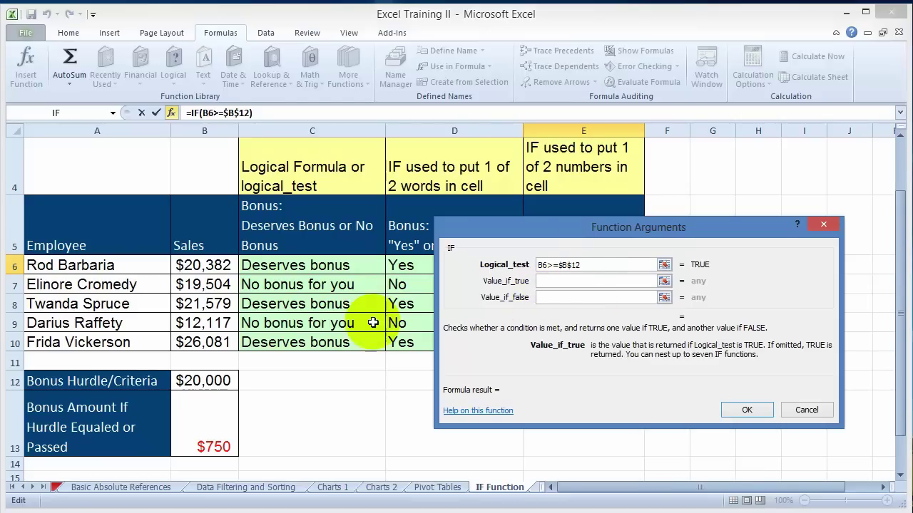
pyautogui.click(220, 449)
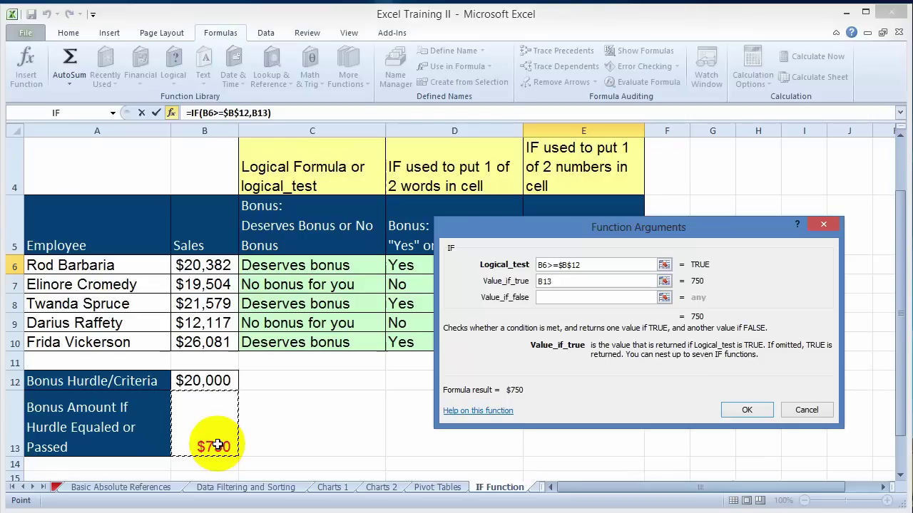
pyautogui.press('F4')
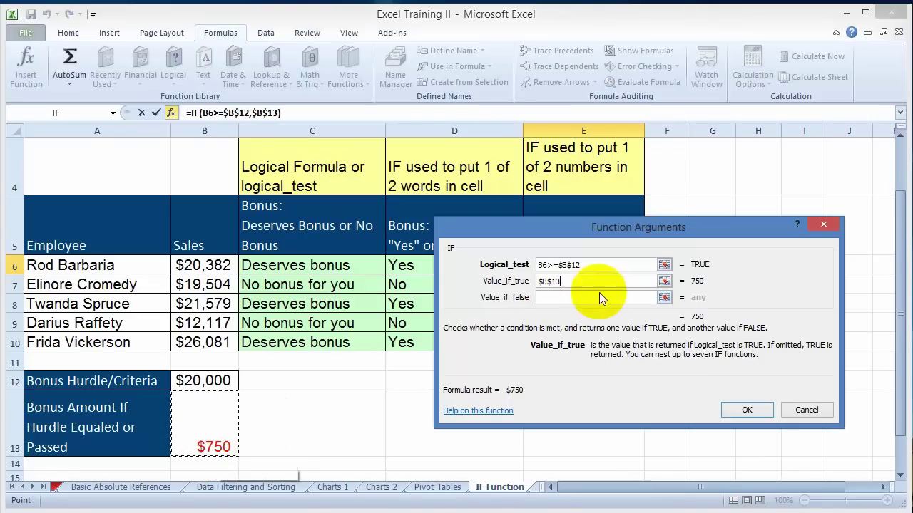
pyautogui.click(588, 297)
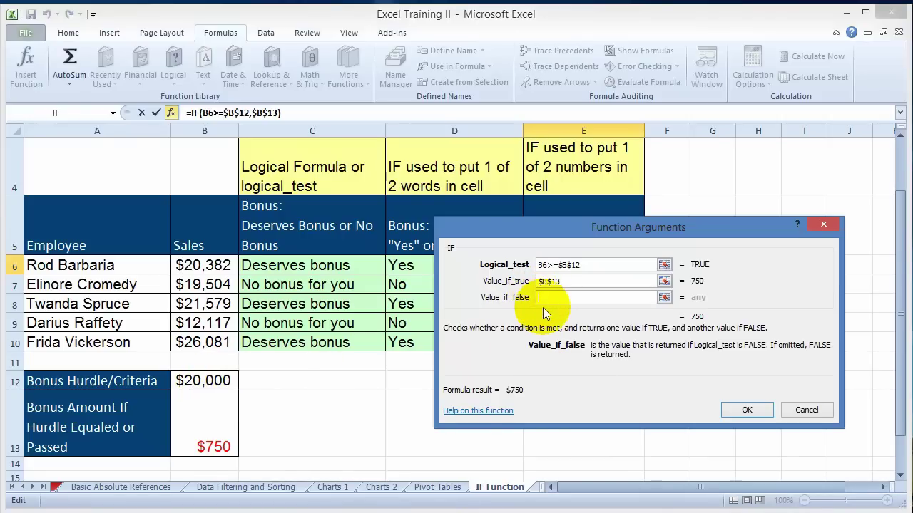
pyautogui.write('0')
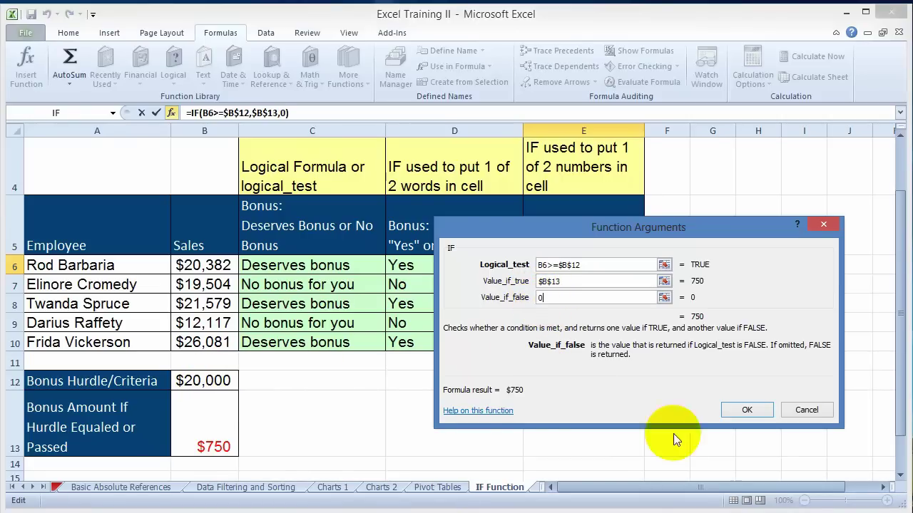
pyautogui.click(736, 410)
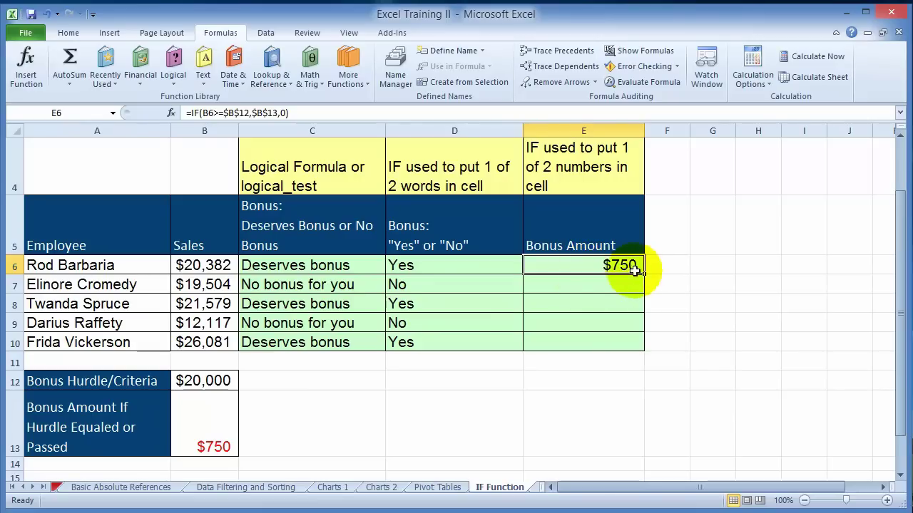
# Copy the bonus amount formula from E6 down through E10 and check the copied formula in E9.
pyautogui.moveTo(644, 274); pyautogui.dragTo(646, 342)
pyautogui.click(598, 321)
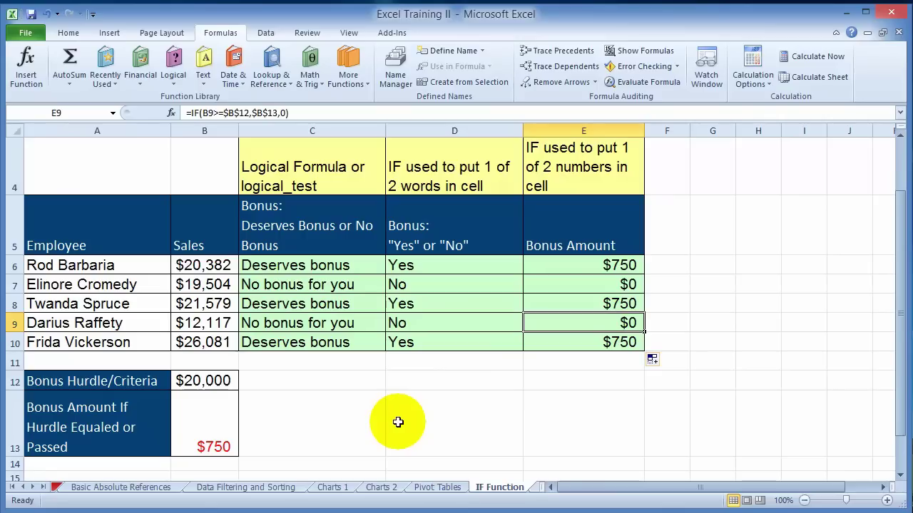
pyautogui.click(463, 383)
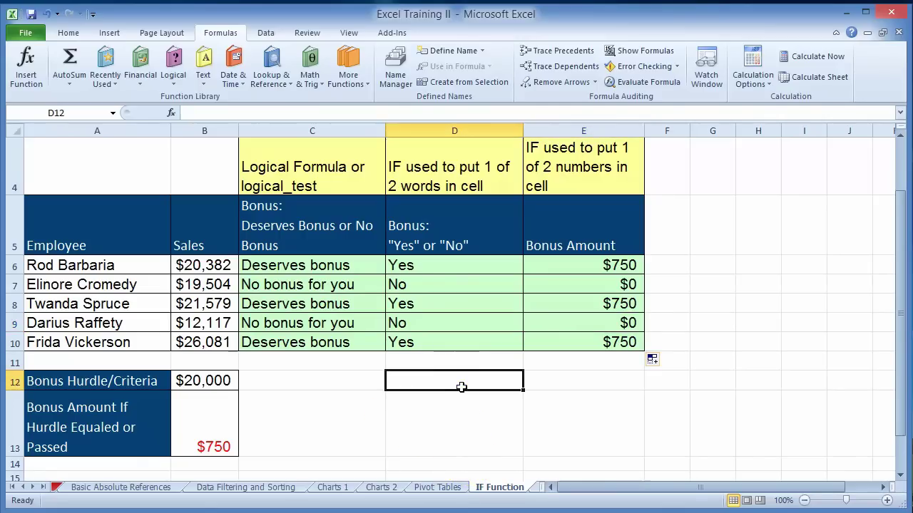
# Compare the IF formulas in C6 and E6 on the IF Function worksheet.
pyautogui.click(320, 268)
pyautogui.click(208, 113)
pyautogui.click(264, 112)
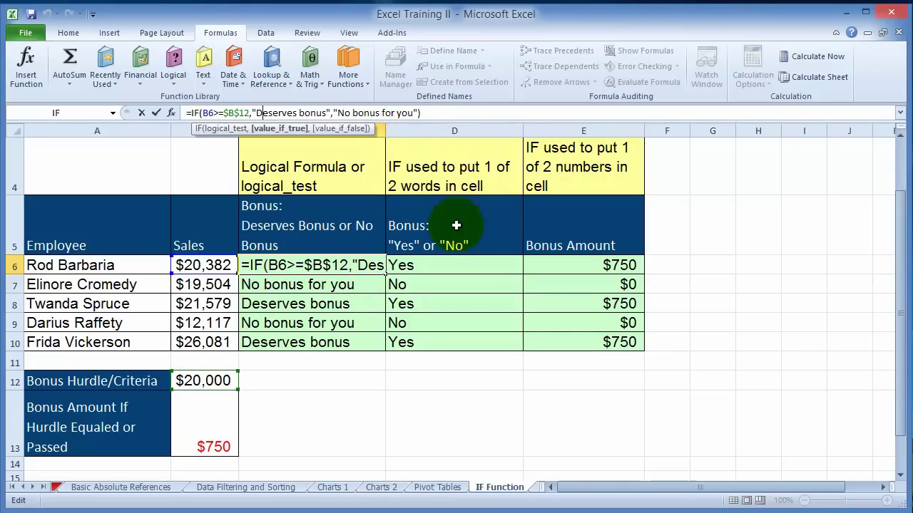
pyautogui.click(608, 264)
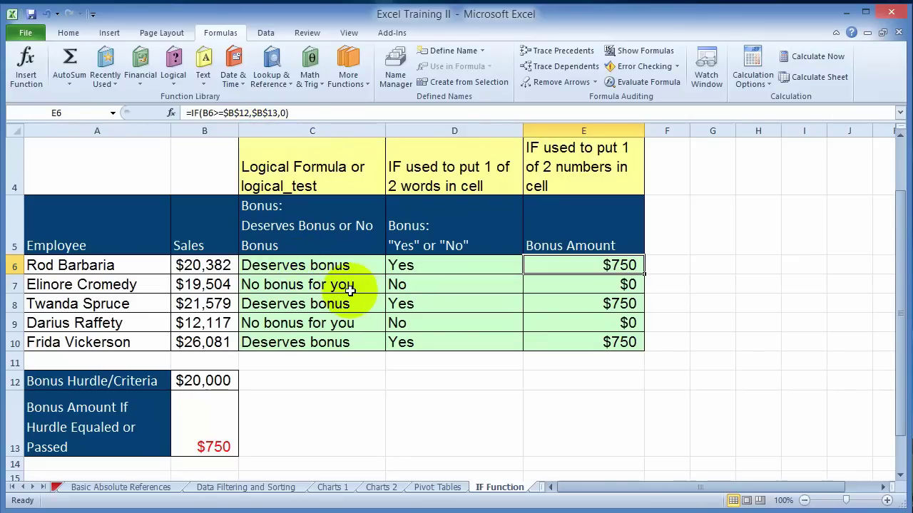
pyautogui.click(21, 87)
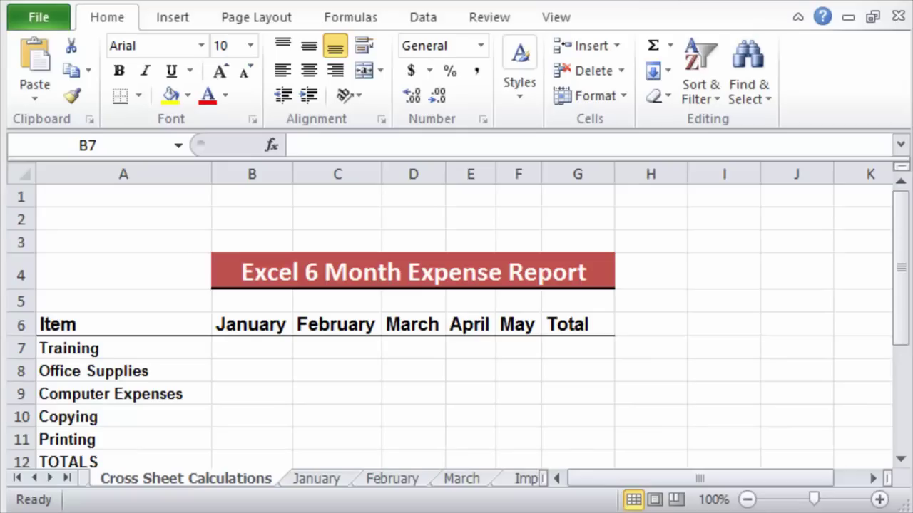
# Look through the January, February and March expense sheets of the expense report workbook.
pyautogui.click(328, 482)
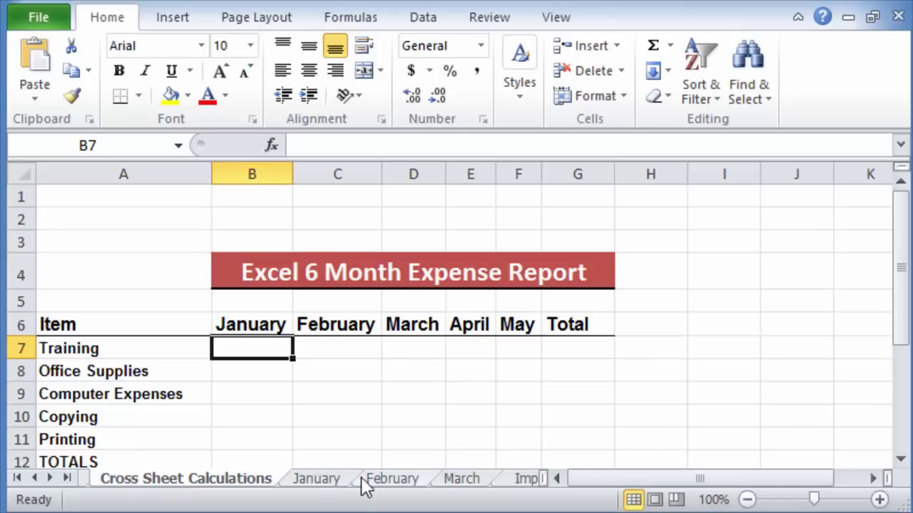
pyautogui.click(332, 483)
pyautogui.click(389, 484)
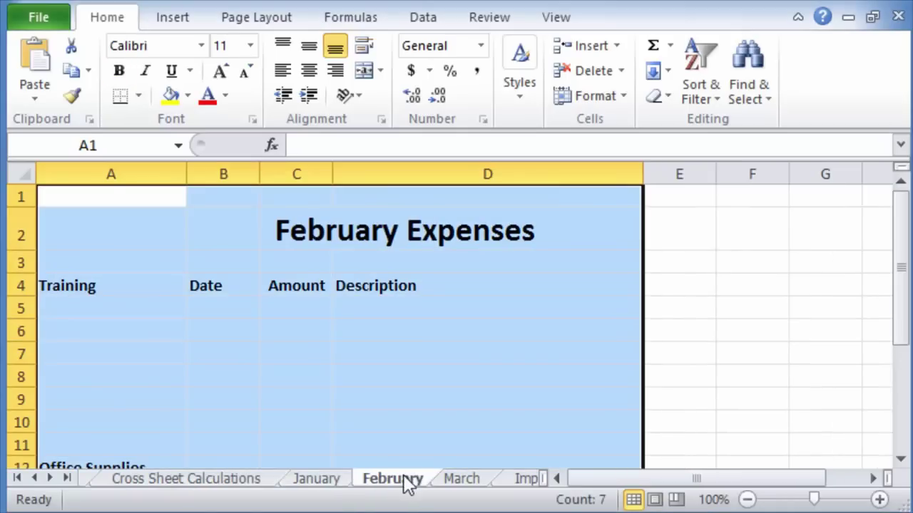
pyautogui.click(456, 488)
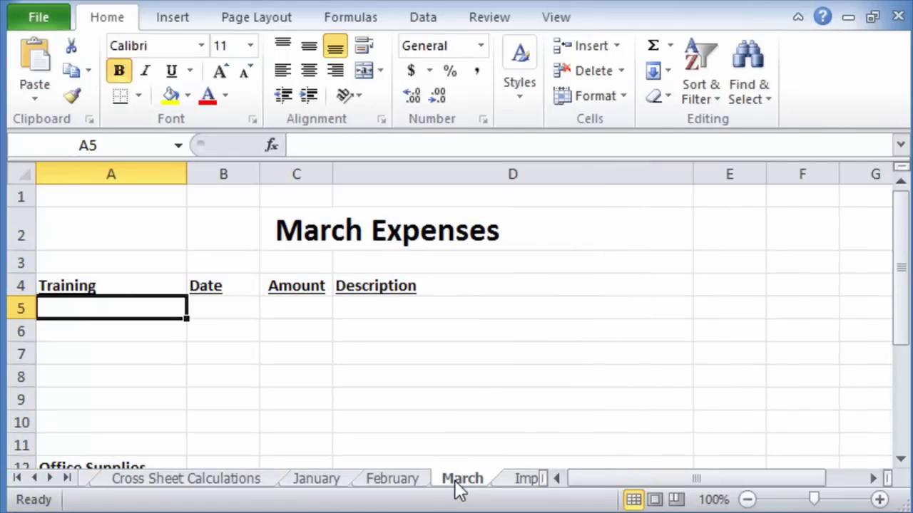
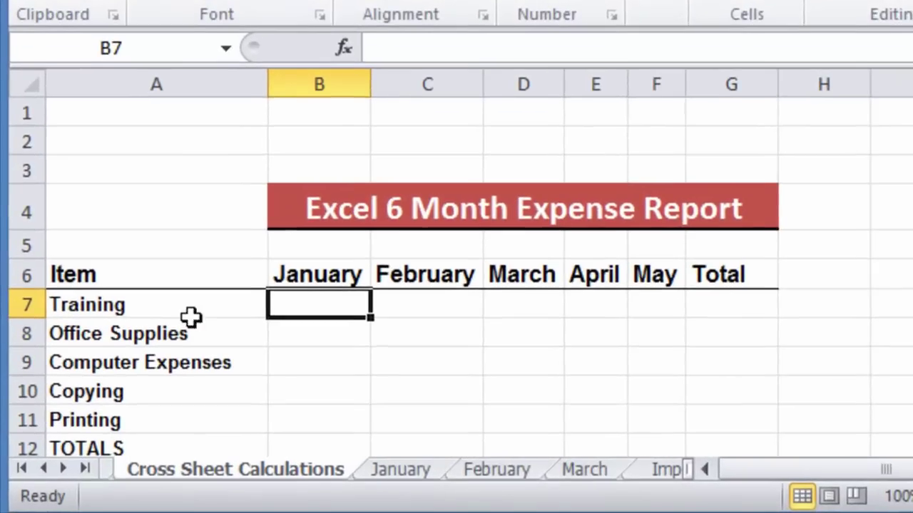
# Examine the January sheet's Training date, amount and description cells, and return to the January column of the Cross Sheet Calculations summary.
pyautogui.click(404, 470)
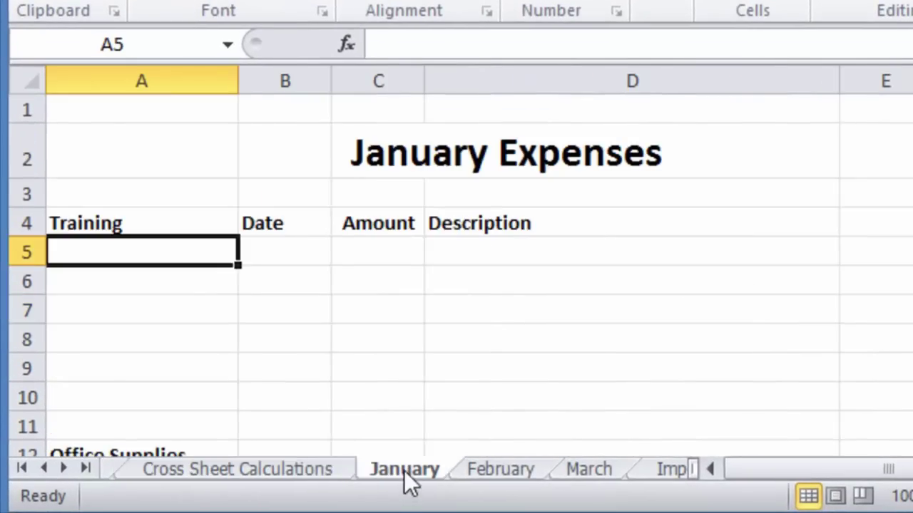
pyautogui.click(282, 263)
pyautogui.click(377, 265)
pyautogui.click(505, 258)
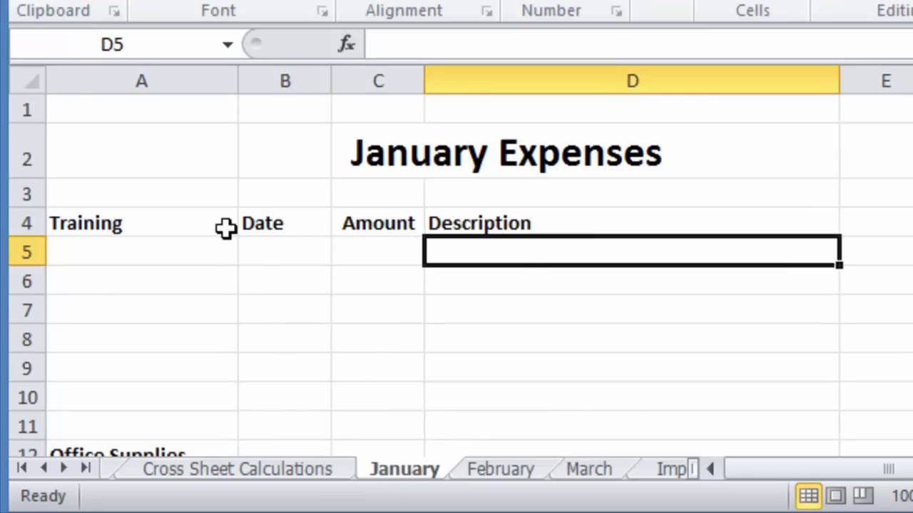
pyautogui.click(289, 471)
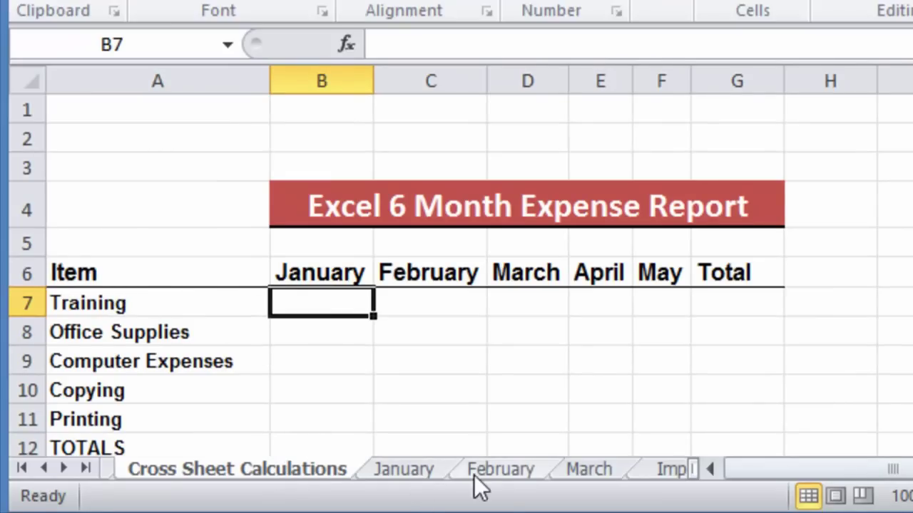
pyautogui.click(293, 358)
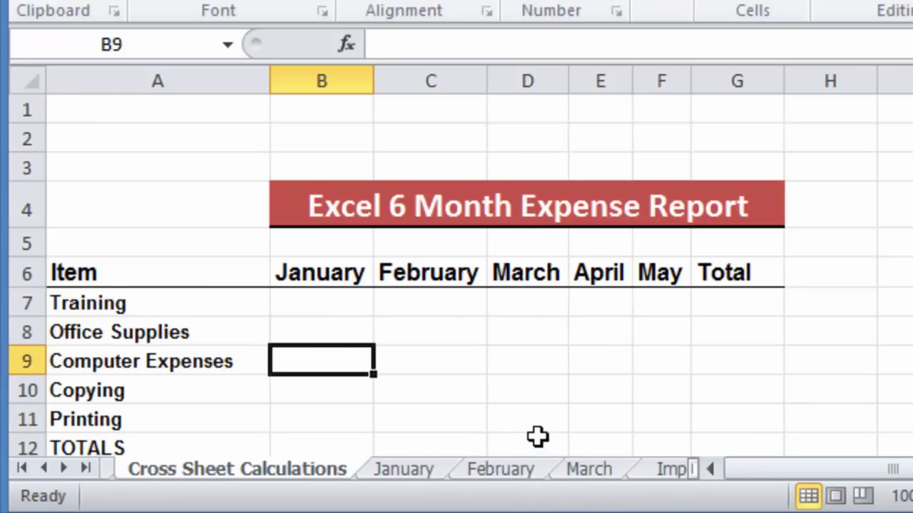
# Enter the sample value 40 in cell I5 of the Cross Sheet Calculations sheet.
pyautogui.click(894, 243)
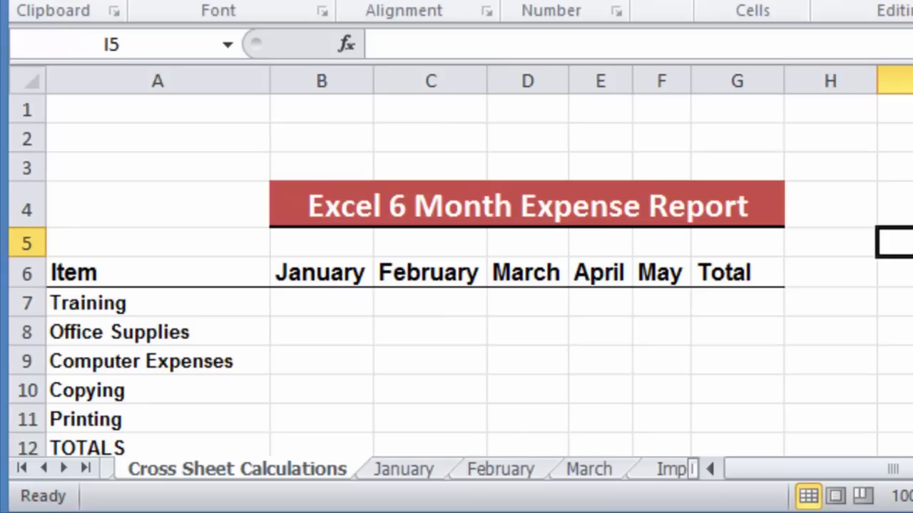
pyautogui.write('40')
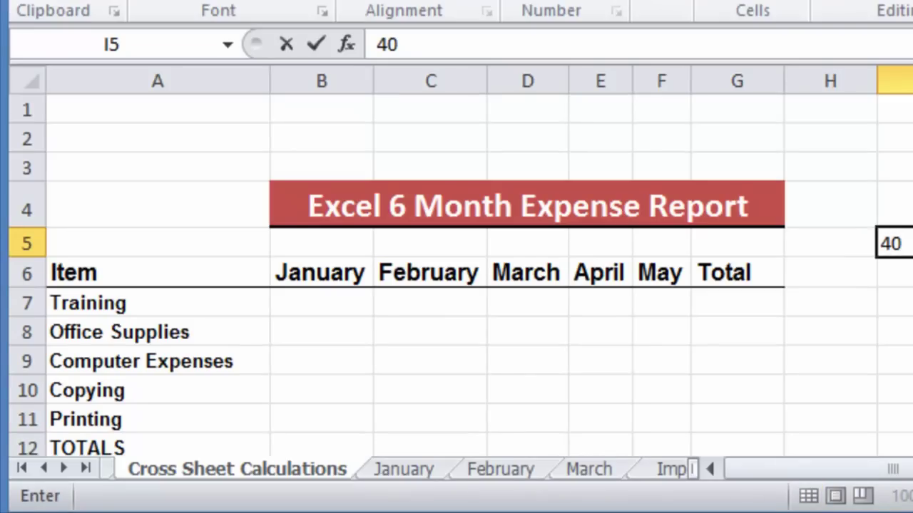
pyautogui.press('Return')
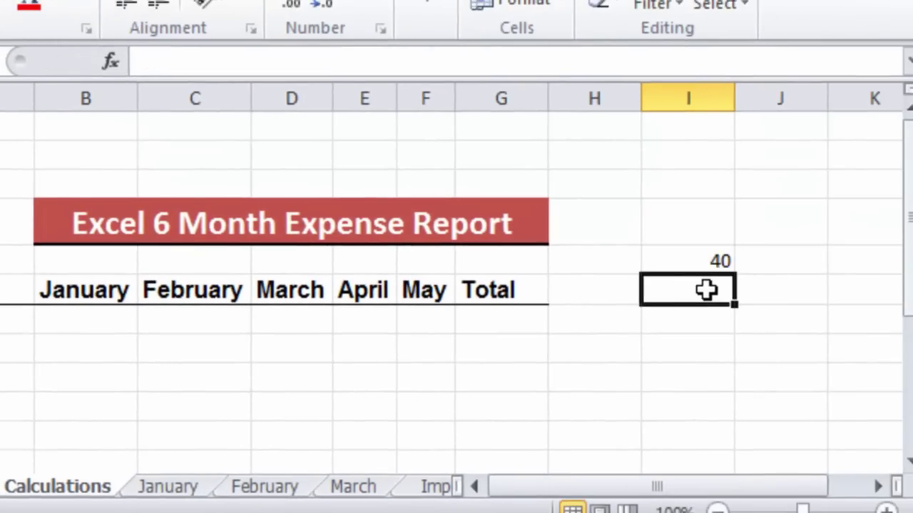
# Link cell J8 to the sample value with the formula =I5 and check the formula.
pyautogui.click(766, 348)
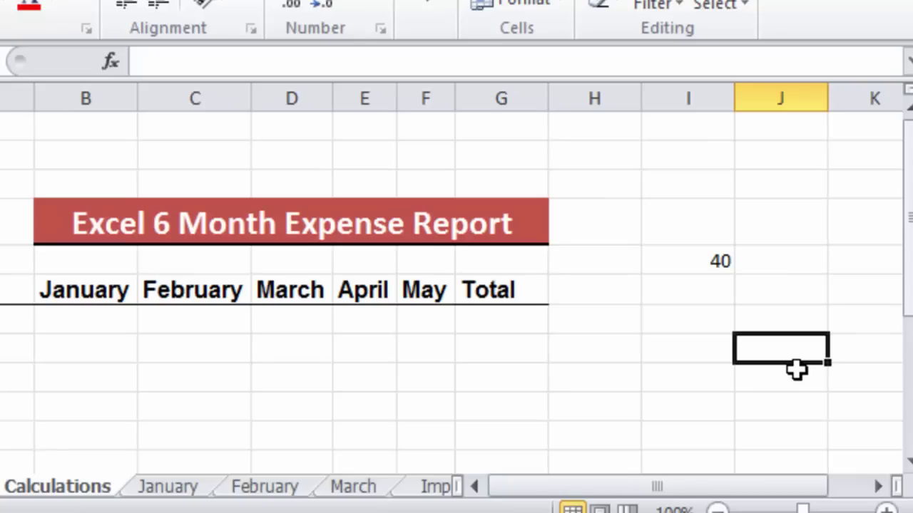
pyautogui.write('=')
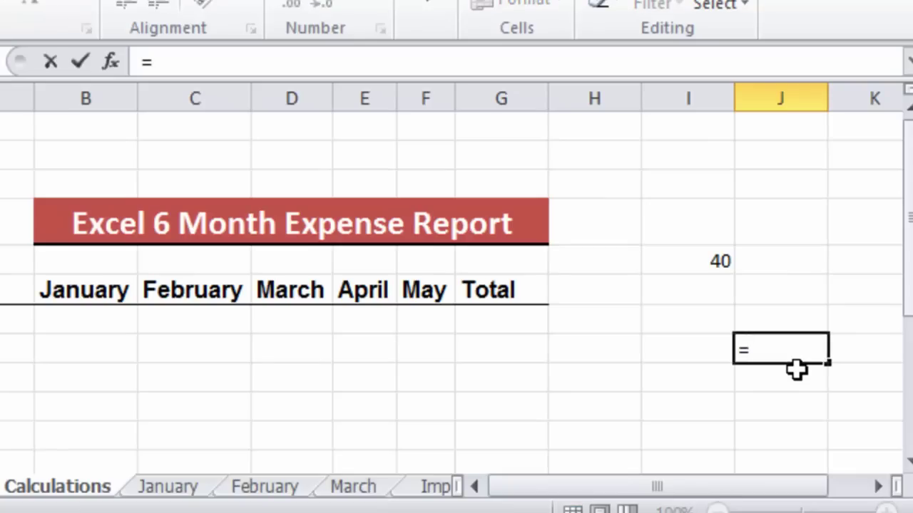
pyautogui.click(706, 263)
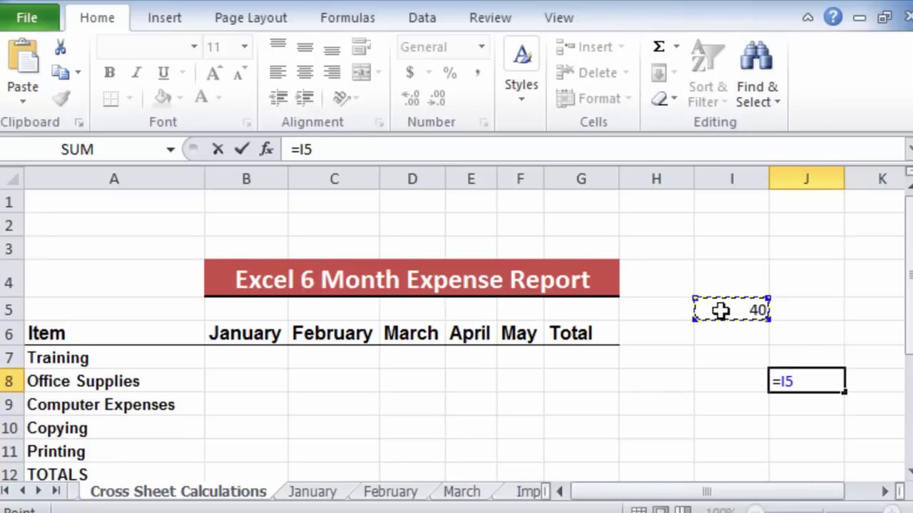
pyautogui.press('Return')
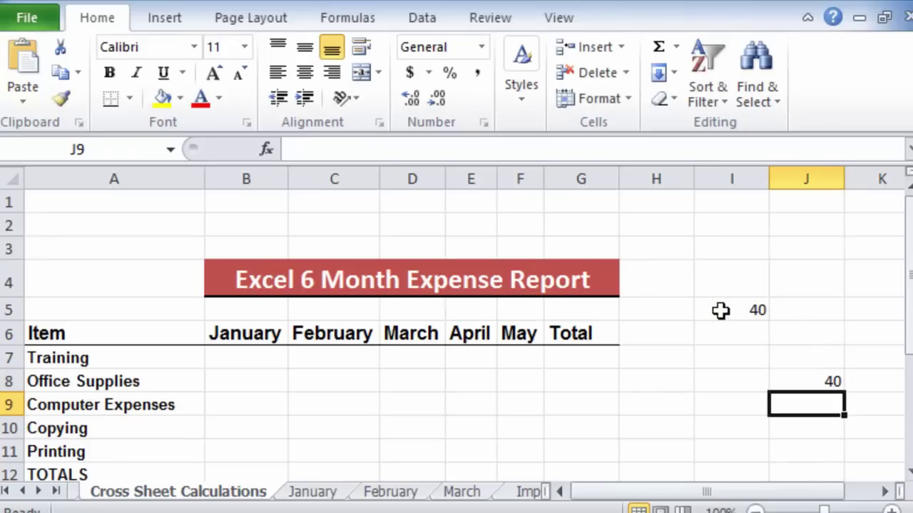
pyautogui.click(815, 380)
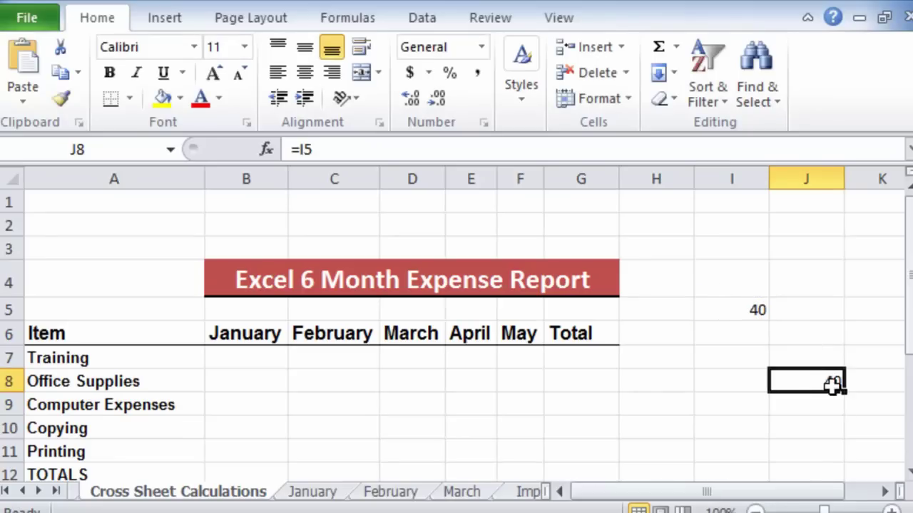
# Change the sample value in I5 to 50 and check the linked cell J8.
pyautogui.click(752, 308)
pyautogui.write('50')
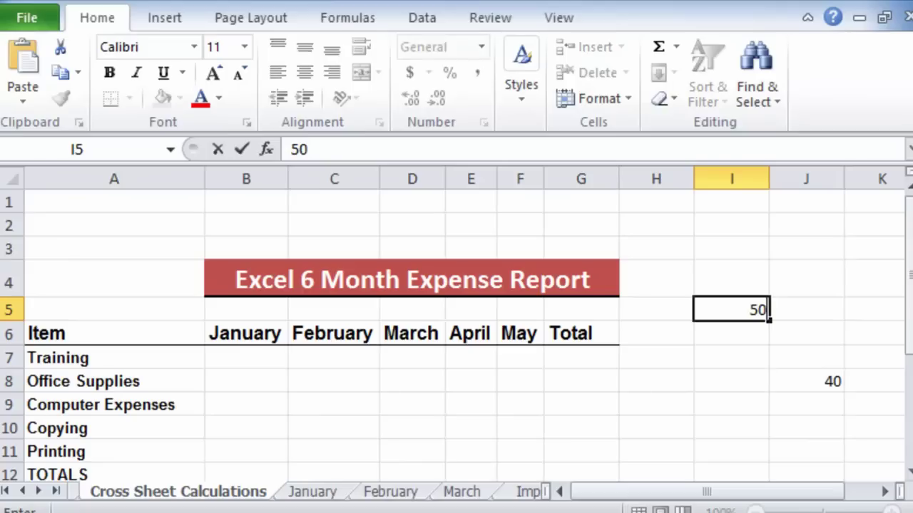
pyautogui.press('Return')
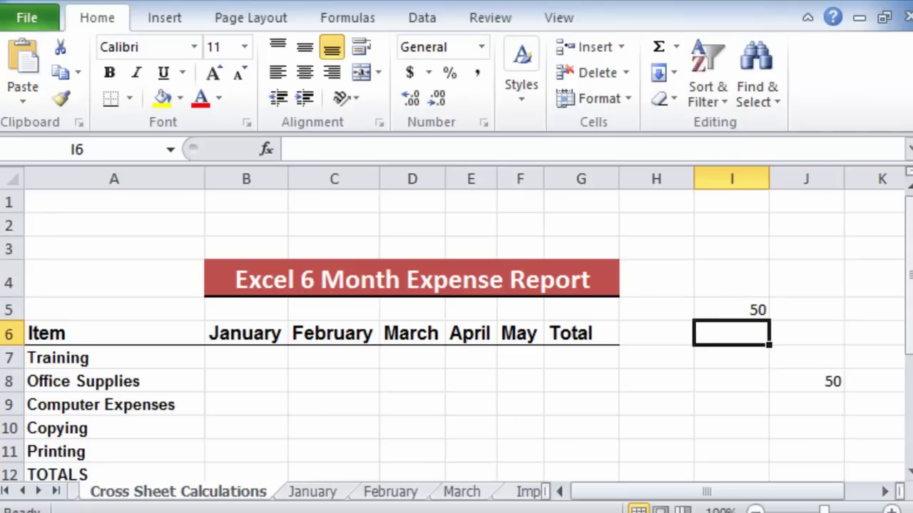
pyautogui.click(821, 378)
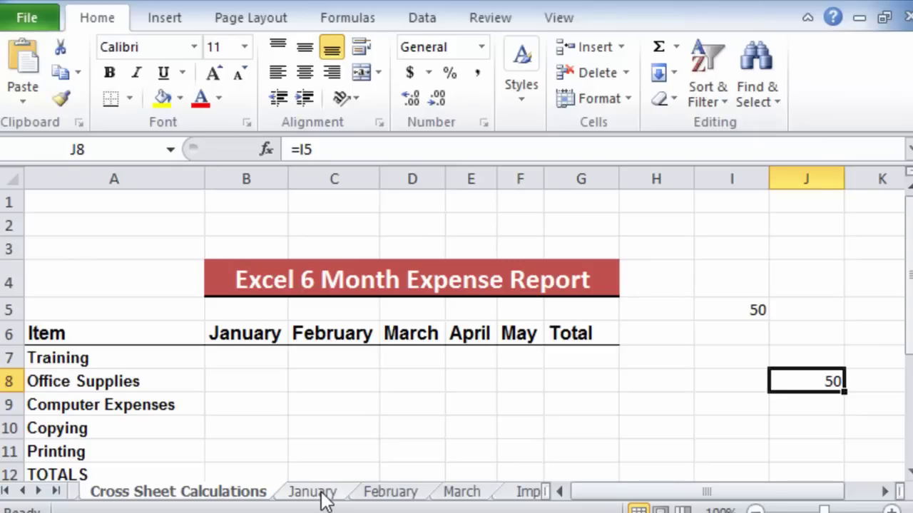
# On the January sheet, enter the Training items Excel with amount 50 and Word with amount 100 in rows 5 and 6.
pyautogui.click(321, 498)
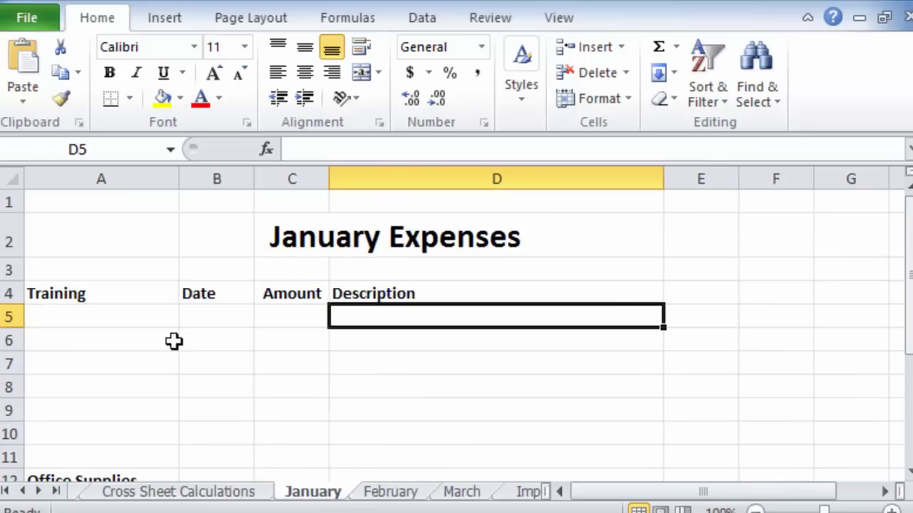
pyautogui.click(100, 318)
pyautogui.hotkey('ctrl', 'b')
pyautogui.write('Exe')
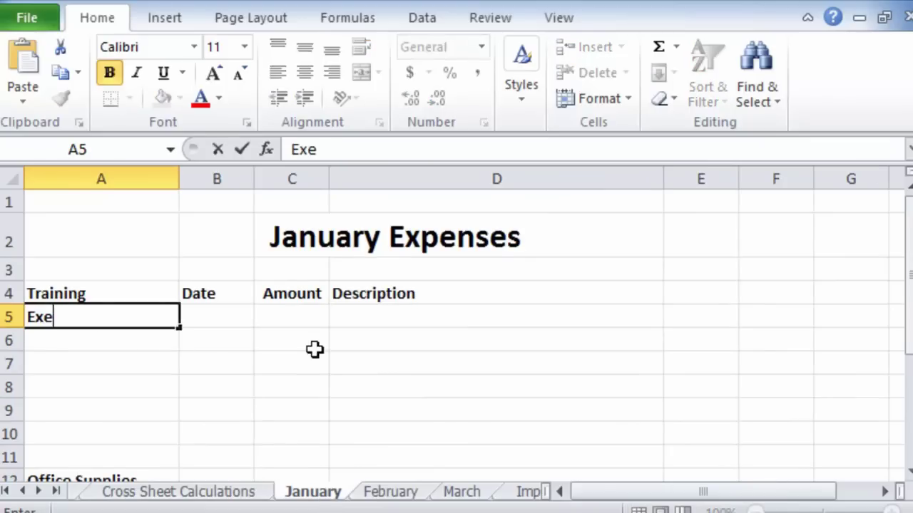
pyautogui.press('BackSpace')
pyautogui.write('cel')
pyautogui.press('Tab')
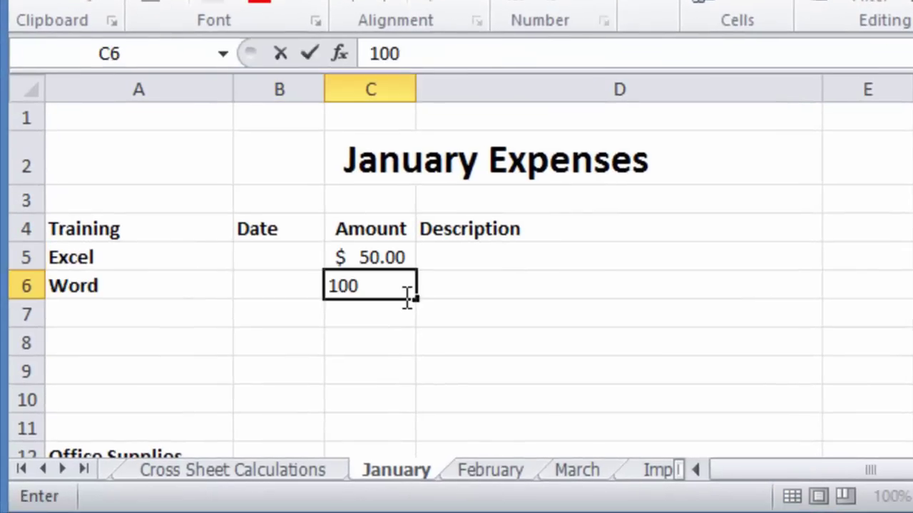
pyautogui.press('Return')
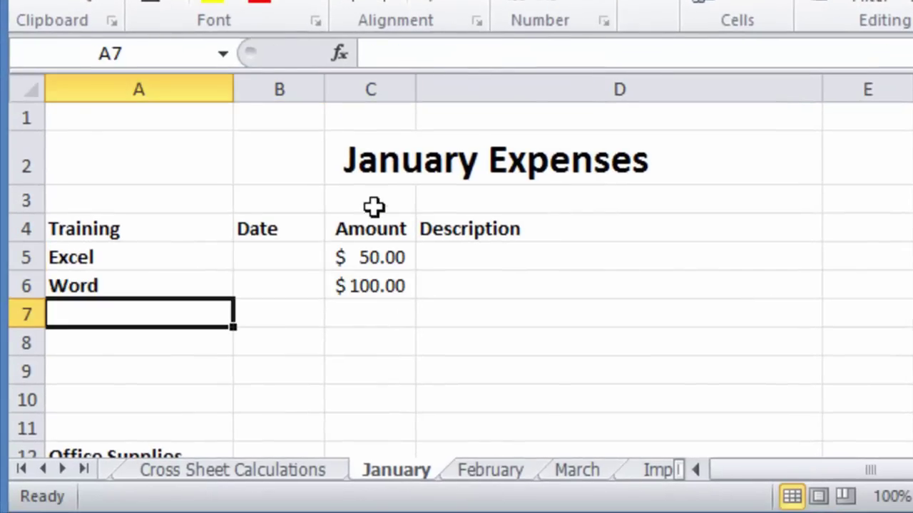
# Label B3 "Total for training" and total the Training amounts in C3 with a SUM of C5:C11.
pyautogui.click(292, 196)
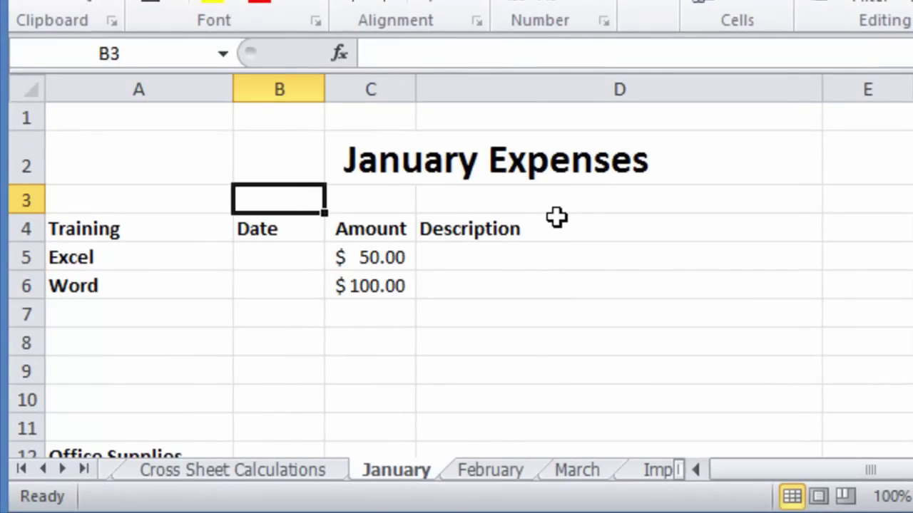
pyautogui.write('Total for training')
pyautogui.press('Tab')
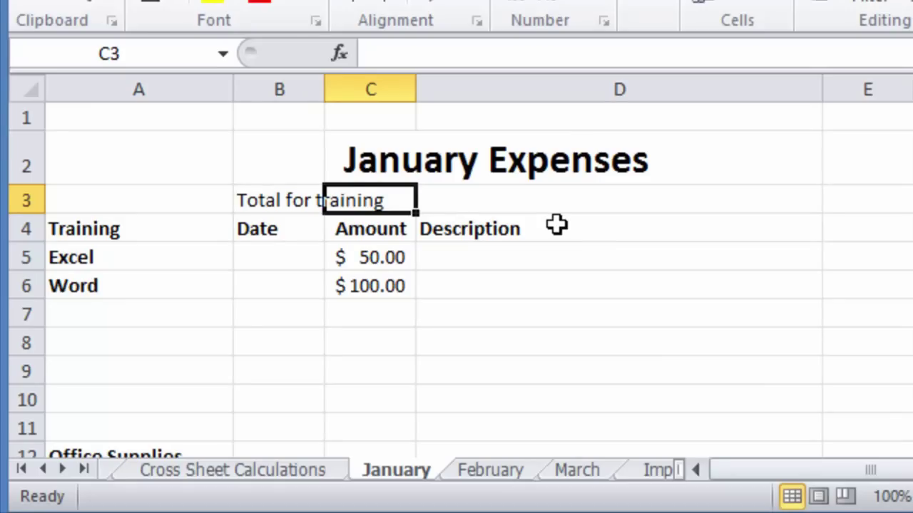
pyautogui.write('=')
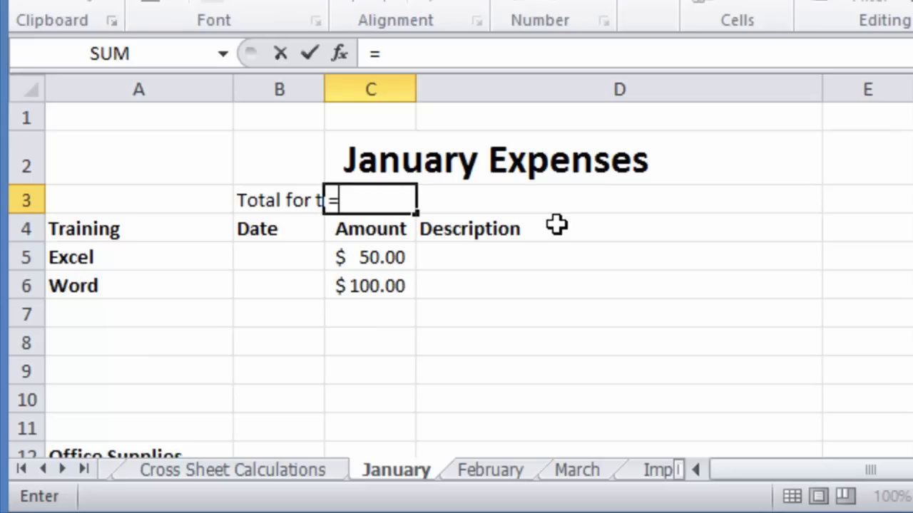
pyautogui.write('sum')
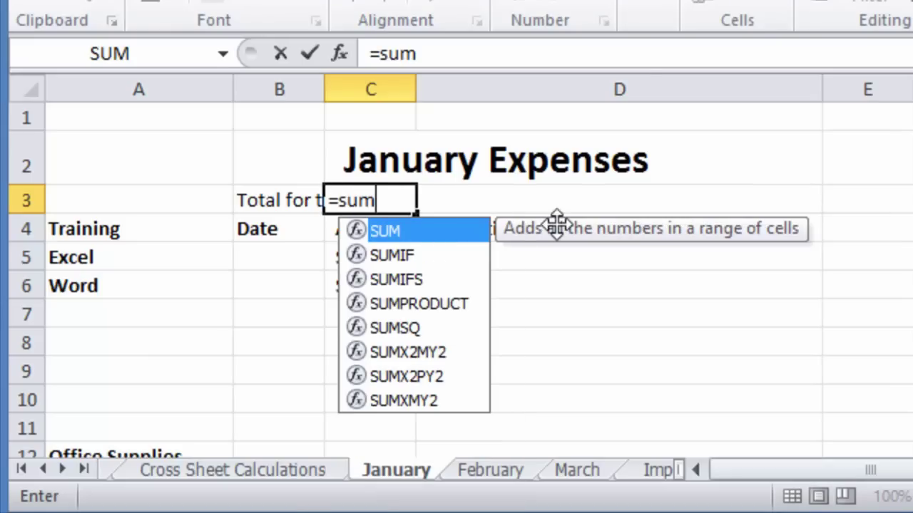
pyautogui.write('(')
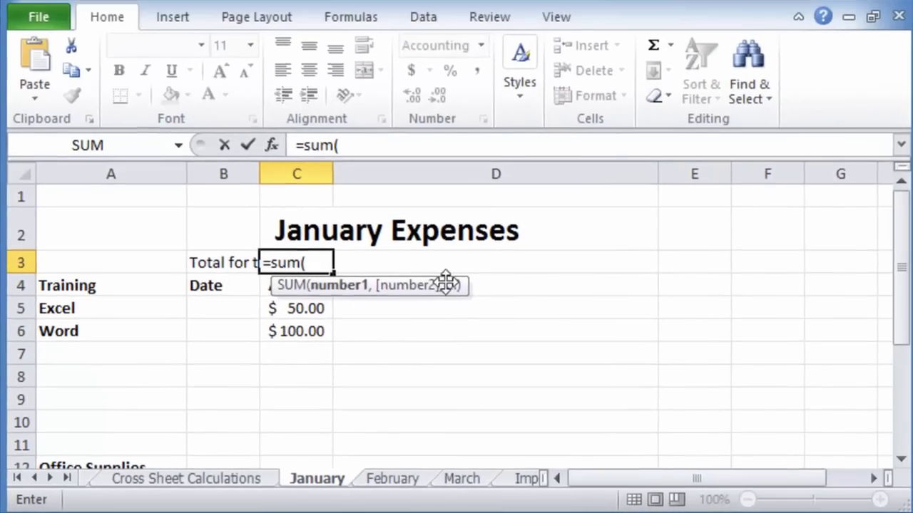
pyautogui.moveTo(287, 306); pyautogui.dragTo(293, 448)
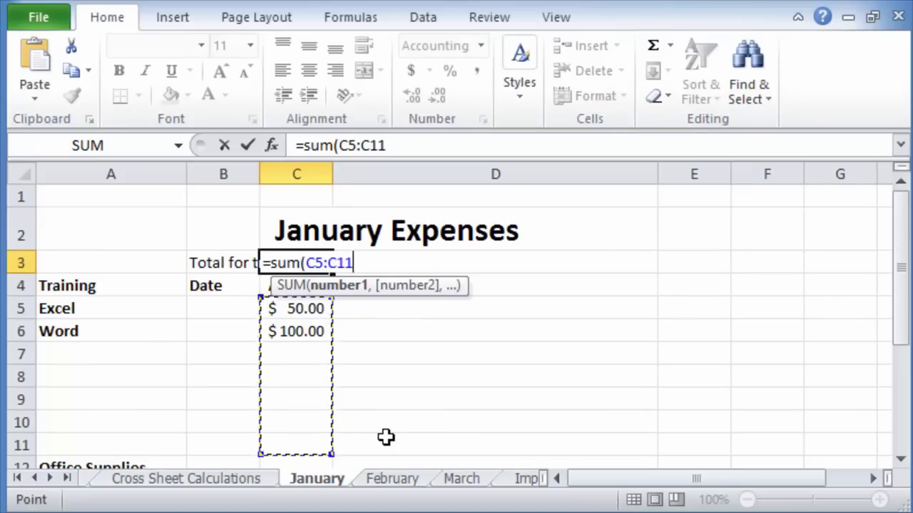
pyautogui.press('Return')
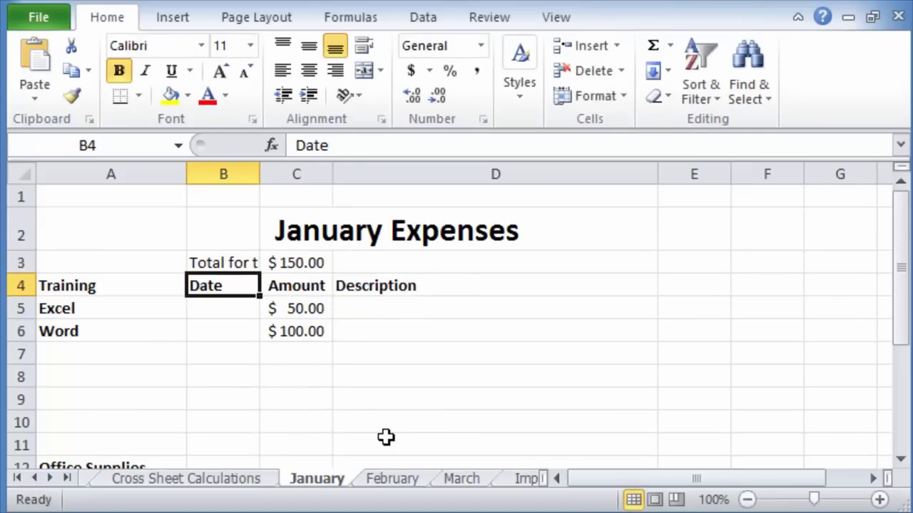
pyautogui.click(306, 261)
# Add the Training item PowerPoint with amount 100 in row 7 and check the SUM formula in C3.
pyautogui.click(171, 354)
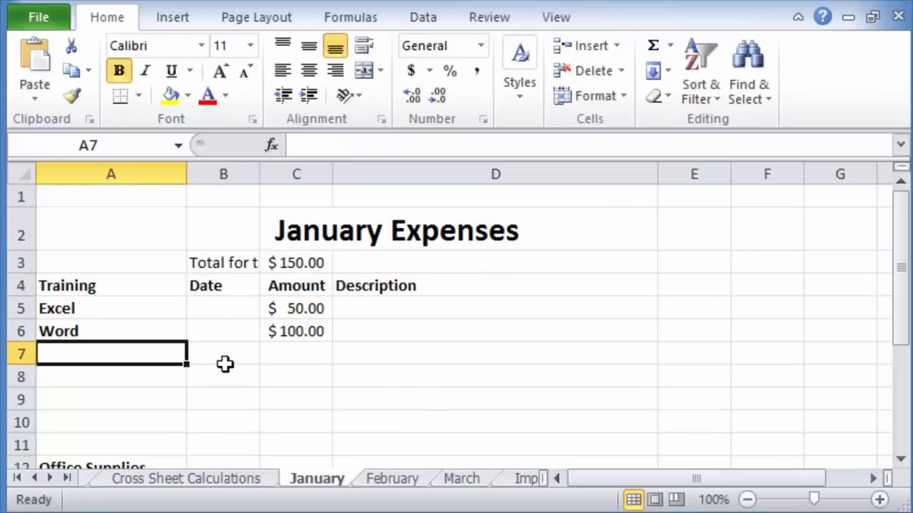
pyautogui.write('PowerPoint')
pyautogui.press('Tab')
pyautogui.press('Tab')
pyautogui.write('100')
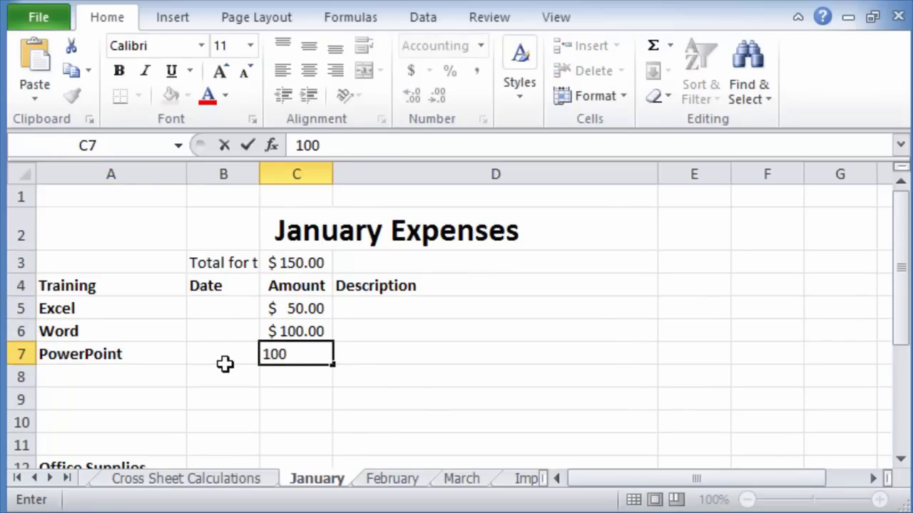
pyautogui.press('Return')
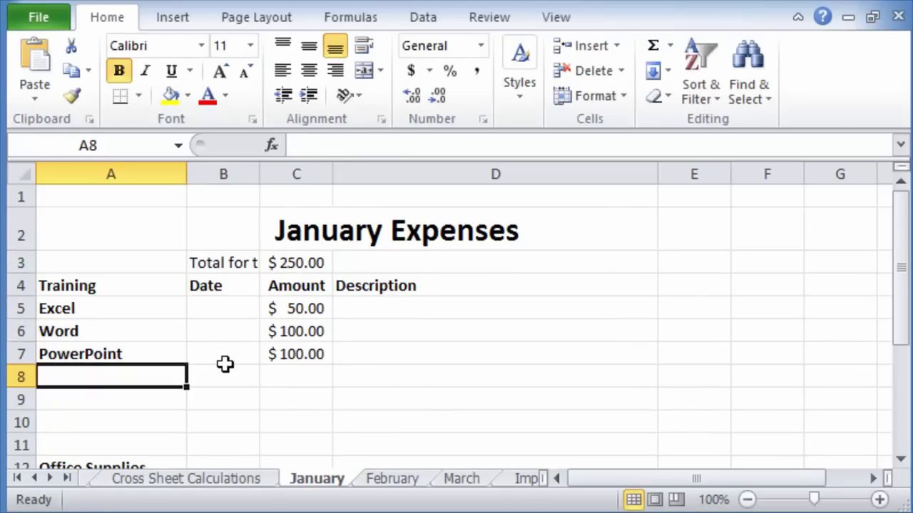
pyautogui.click(295, 264)
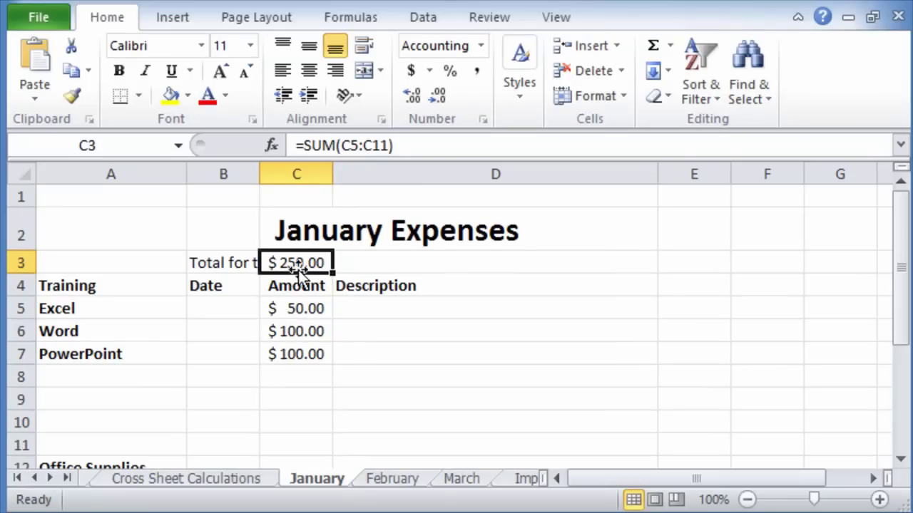
pyautogui.click(669, 46)
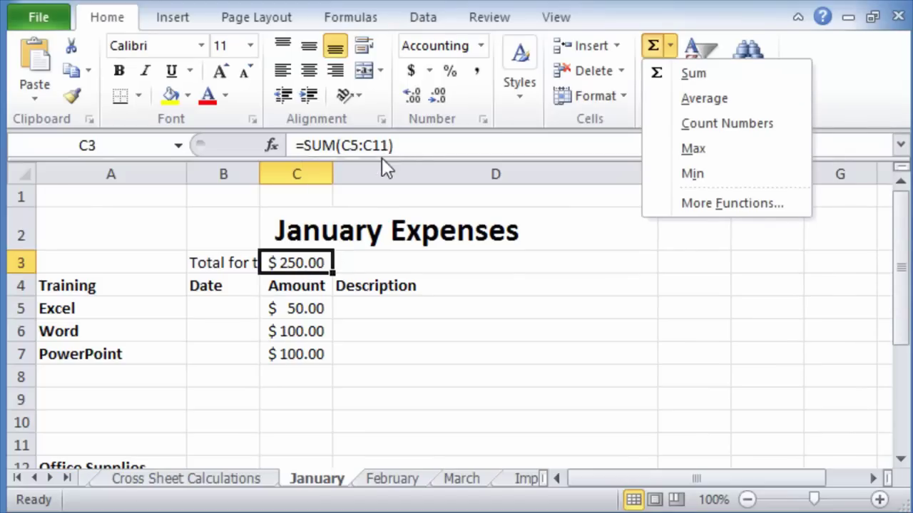
pyautogui.click(296, 308)
# Under Office Supplies, enter Pencils with amount 70, Paper with 80 and Paper Clips with 100 in rows 13 to 15.
pyautogui.scroll(-1, 330, 330)
pyautogui.scroll(-1, 274, 350)
pyautogui.click(97, 335)
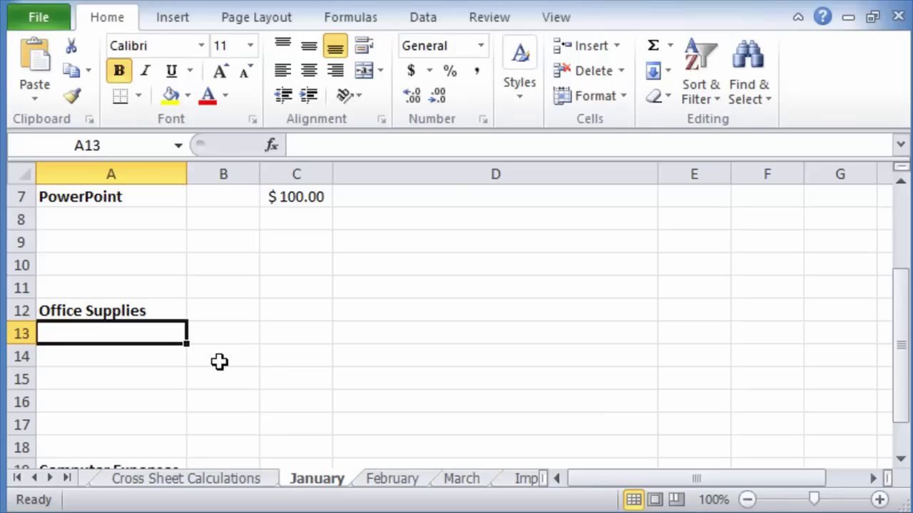
pyautogui.write('Pencils')
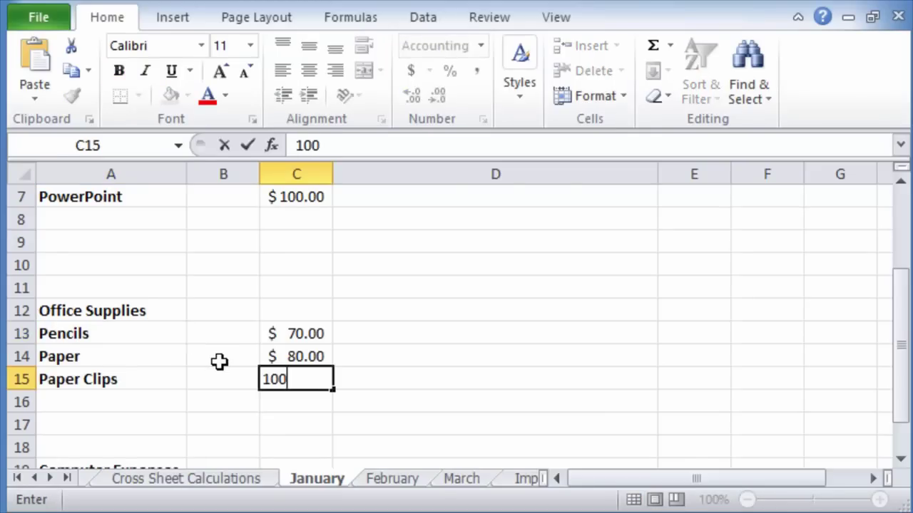
pyautogui.press('Return')
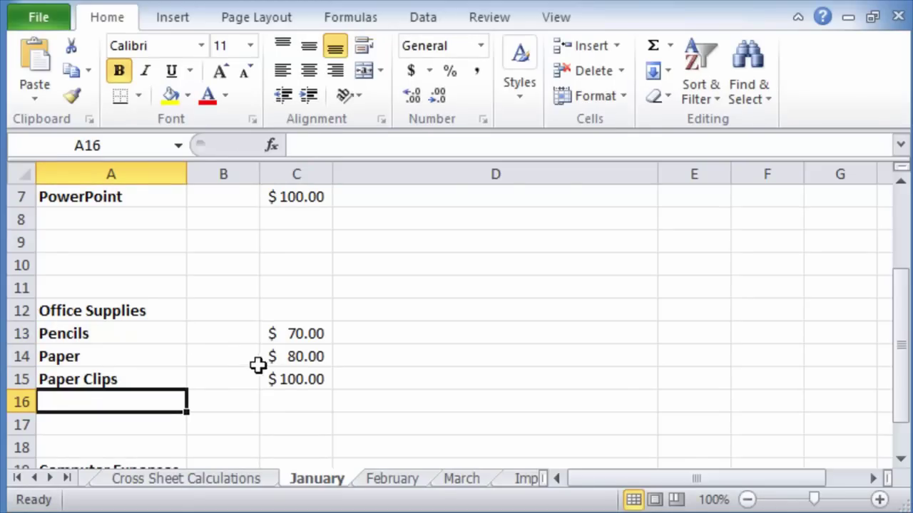
# Total the Office Supplies amounts in C12 with a SUM of C13:C18 and check the formula's range.
pyautogui.click(285, 311)
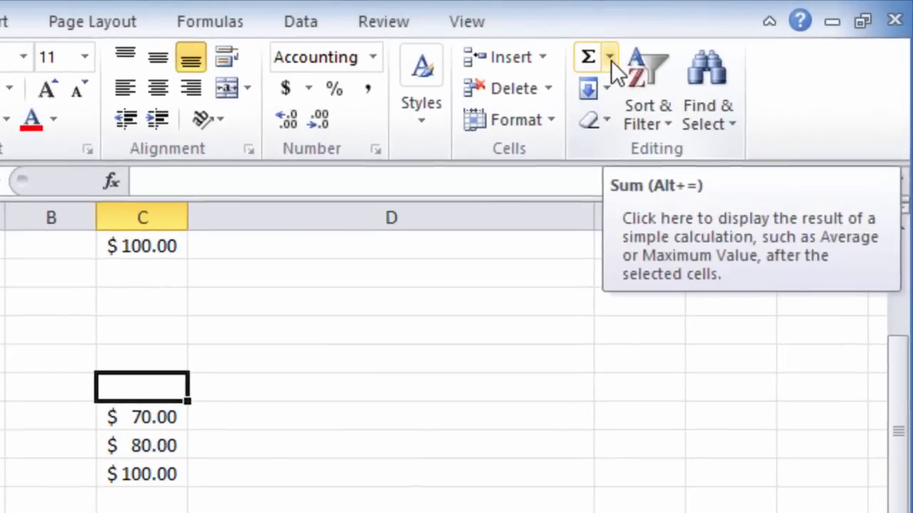
pyautogui.click(611, 61)
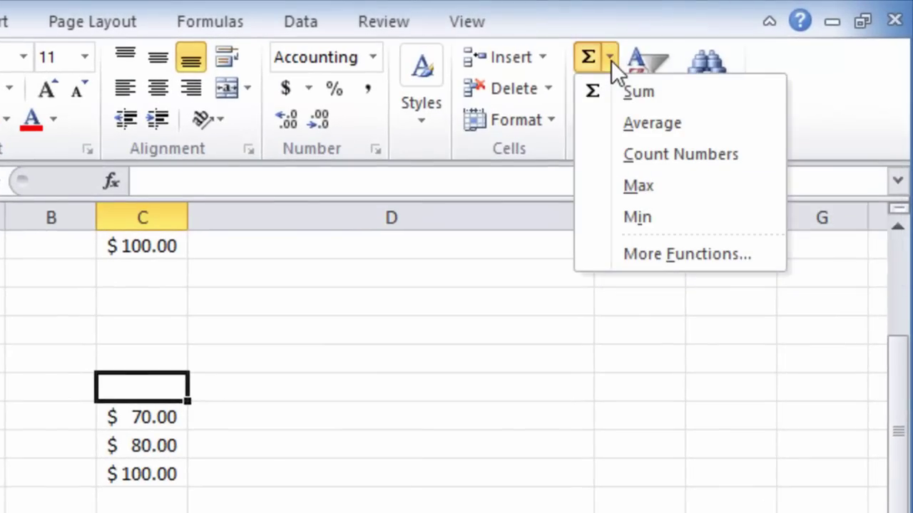
pyautogui.click(634, 94)
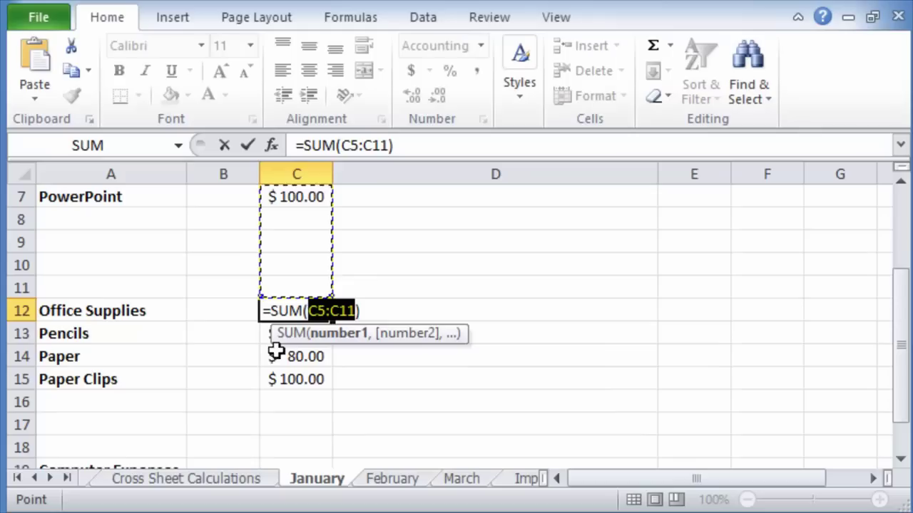
pyautogui.moveTo(264, 337); pyautogui.dragTo(286, 451)
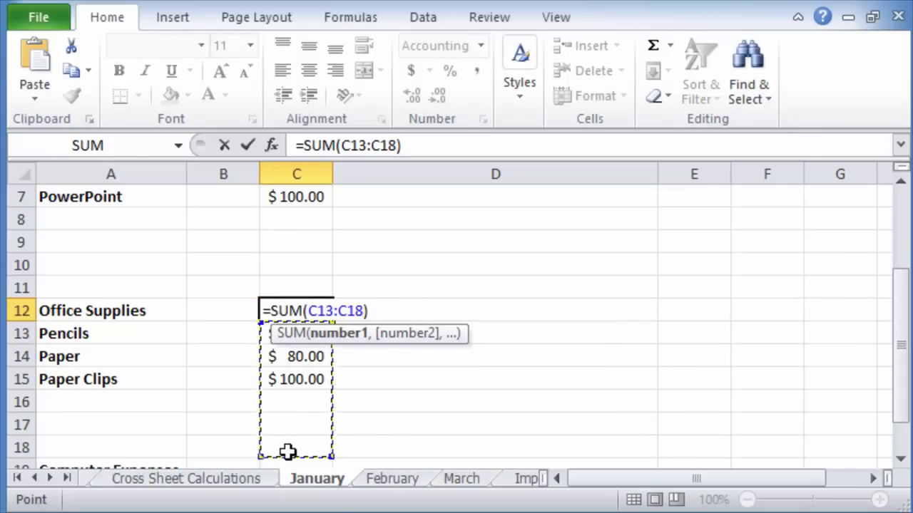
pyautogui.press('Return')
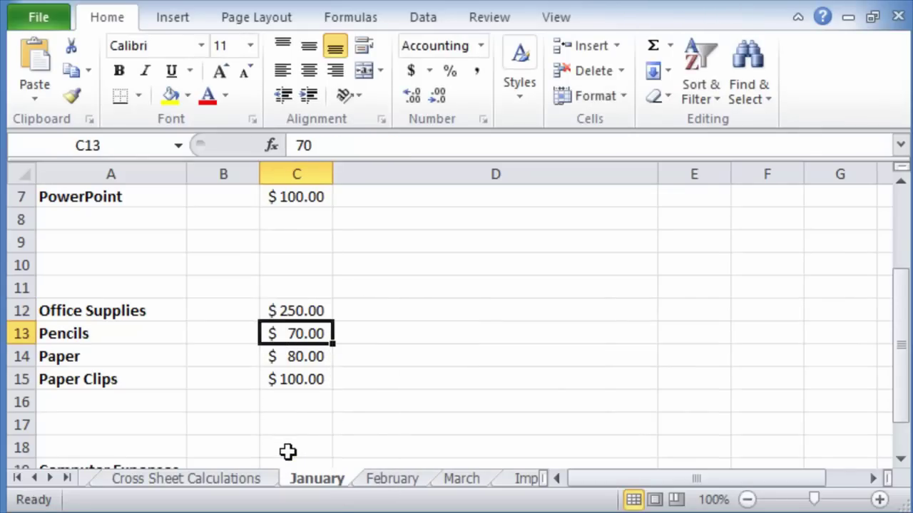
pyautogui.click(295, 312)
pyautogui.press('F2')
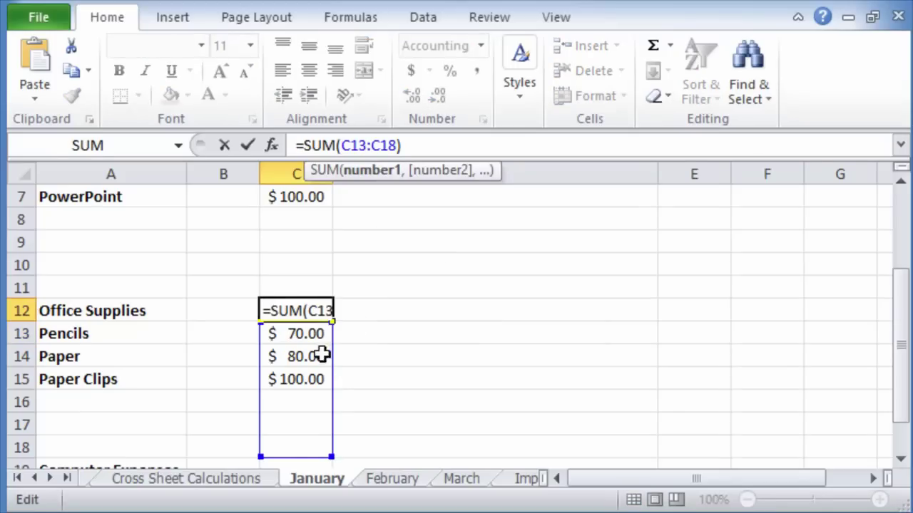
pyautogui.click(227, 421)
# Add the Office Supplies item Software binders with amount 20 in row 16 and check the total in C12.
pyautogui.click(100, 402)
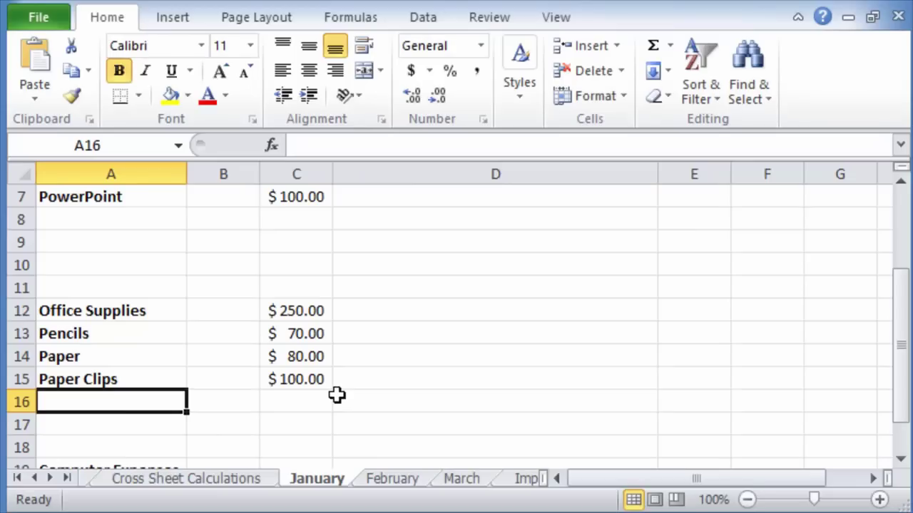
pyautogui.write('Software binders')
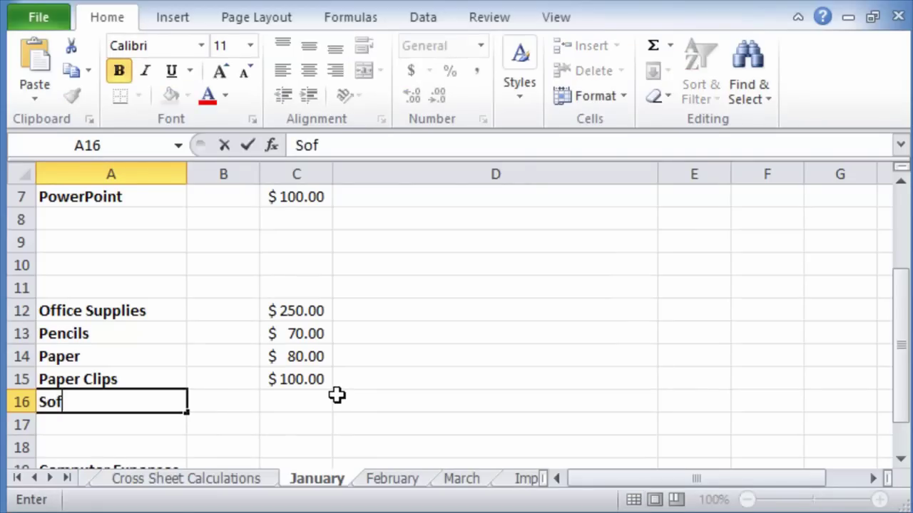
pyautogui.press('Tab')
pyautogui.press('Tab')
pyautogui.write('20')
pyautogui.press('Return')
pyautogui.click(307, 318)
# Review the January Training total in C3 and the Office Supplies total in C12.
pyautogui.scroll(2, 306, 318)
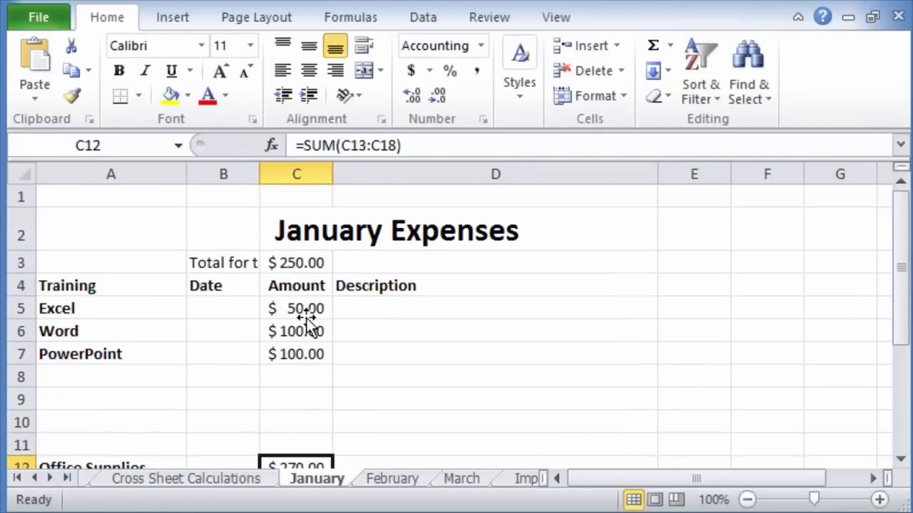
pyautogui.click(118, 291)
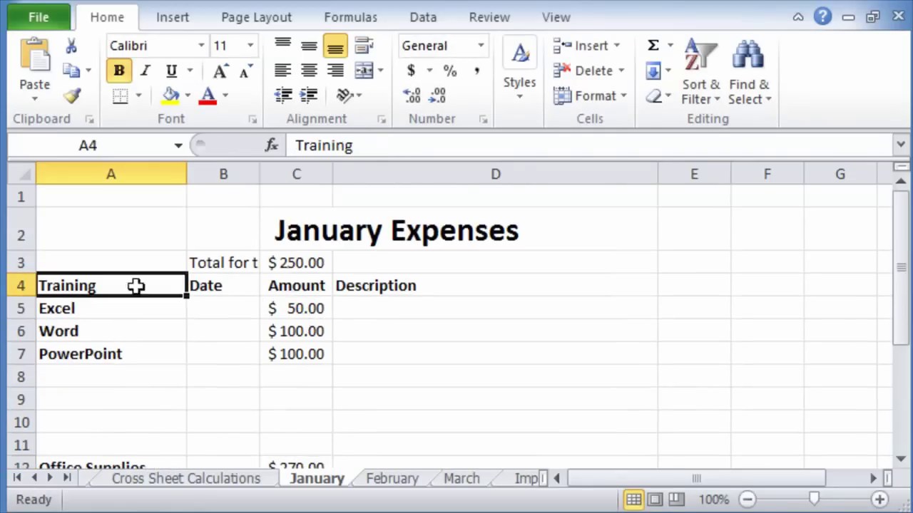
pyautogui.click(301, 261)
pyautogui.scroll(-1, 349, 368)
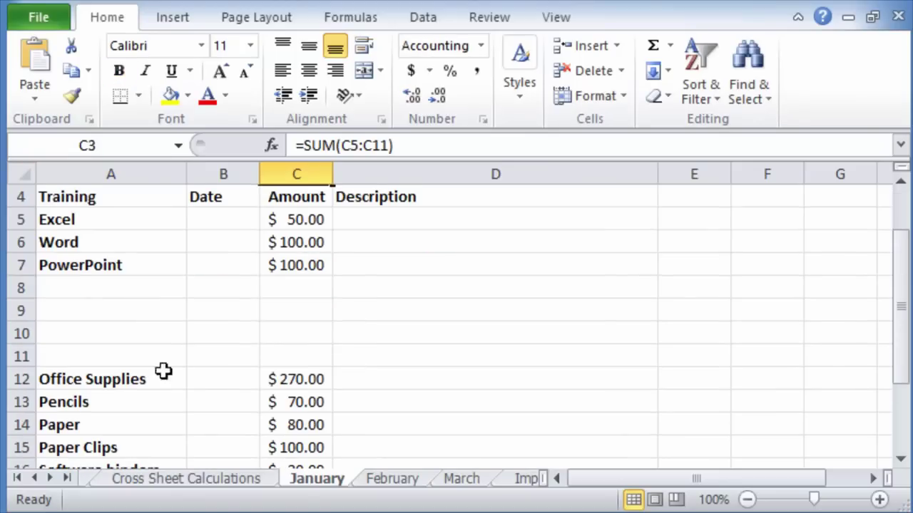
pyautogui.click(106, 378)
pyautogui.click(277, 378)
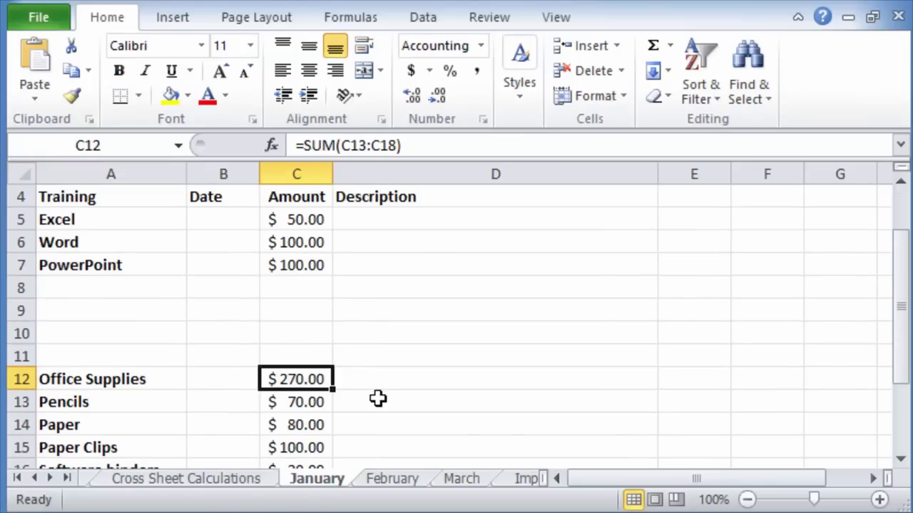
# On the February sheet, enter the Training items Computer training with 100, Online software training with 150 and Windows 8 with 1000 in rows 5 to 7.
pyautogui.click(405, 484)
pyautogui.click(201, 324)
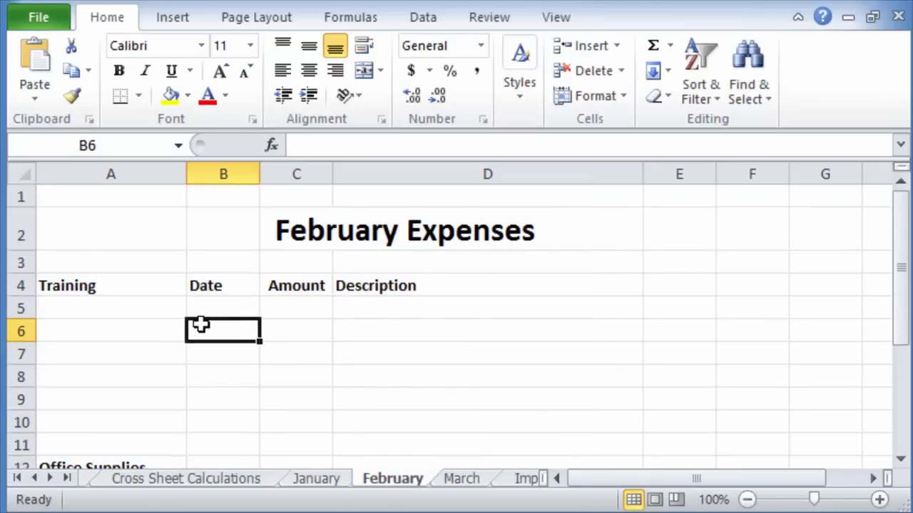
pyautogui.click(120, 314)
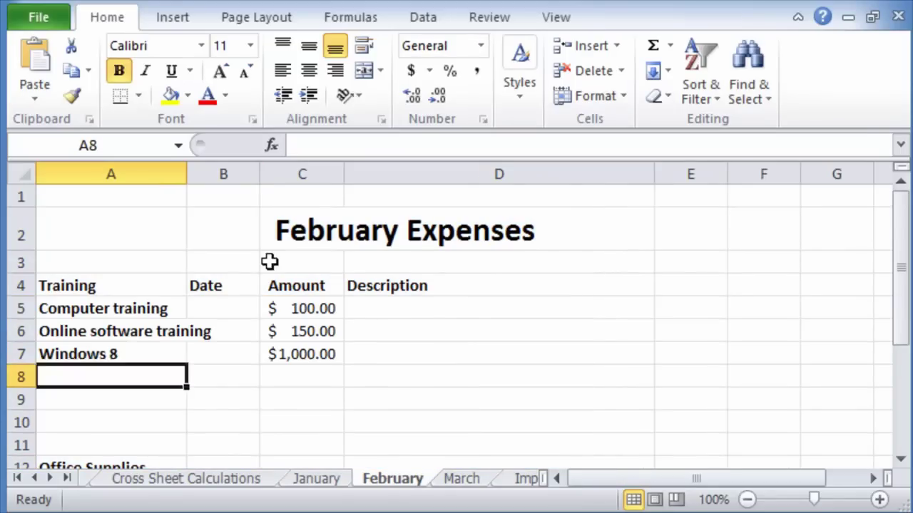
# Label B3 "Total" on the February sheet and total the Training amounts in C3.
pyautogui.click(306, 265)
pyautogui.click(232, 259)
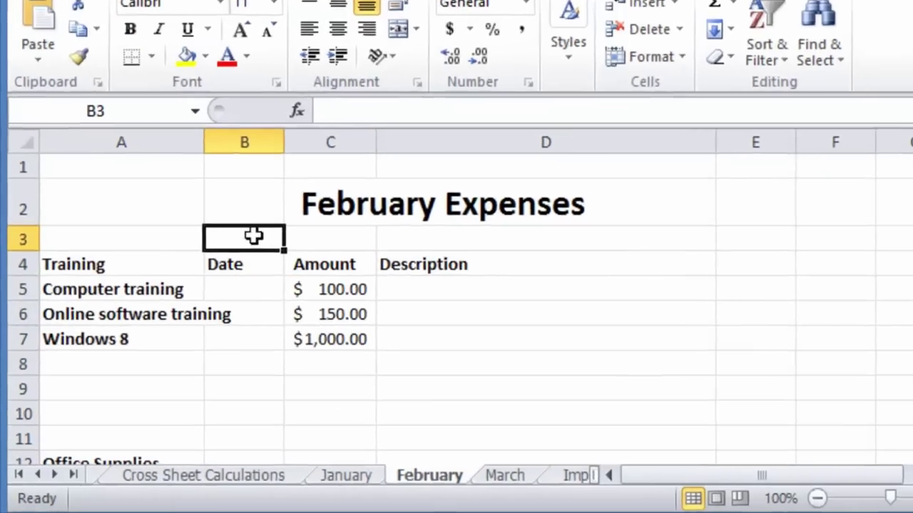
pyautogui.write('Total')
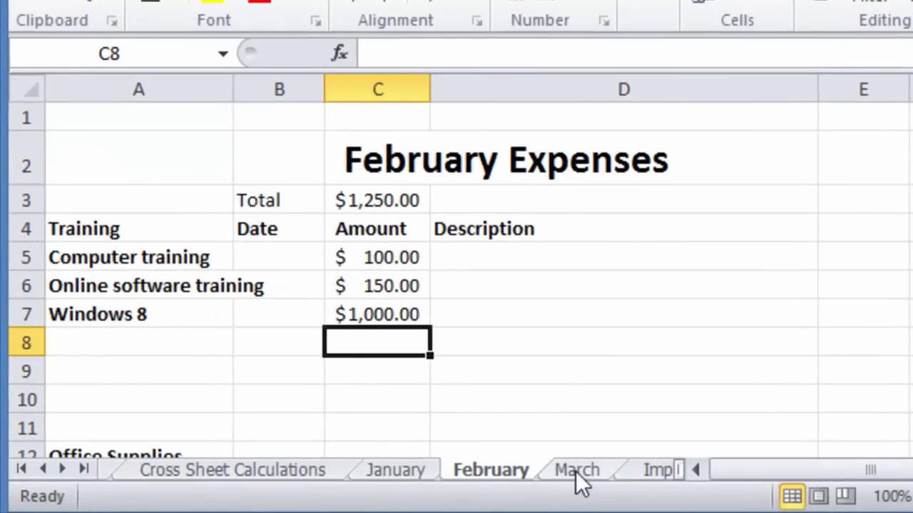
# Look over the March and January expense sheets and the 6 Month Expense Report on the Cross Sheet Calculations sheet.
pyautogui.click(576, 470)
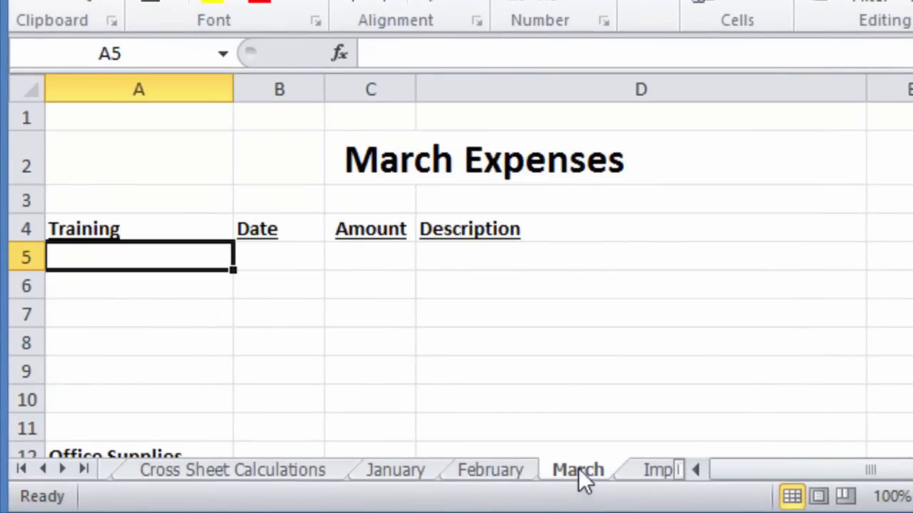
pyautogui.click(454, 478)
pyautogui.click(398, 469)
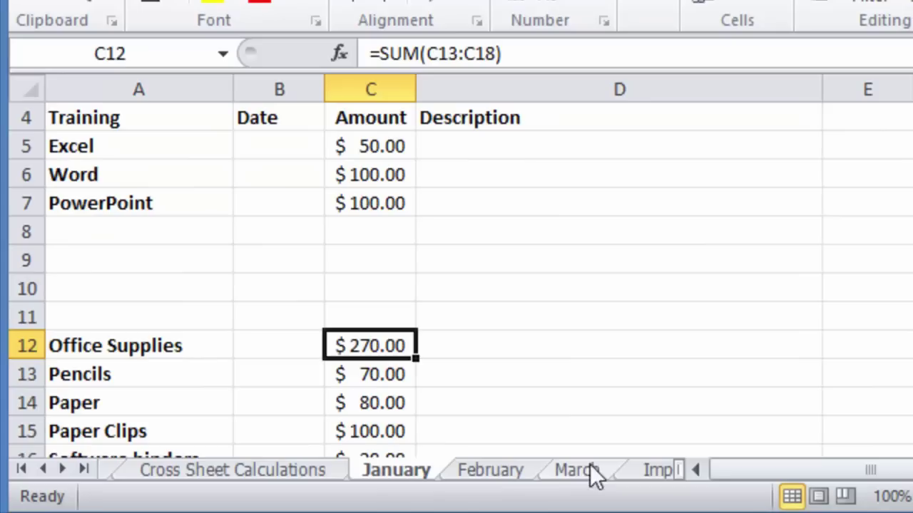
pyautogui.click(268, 470)
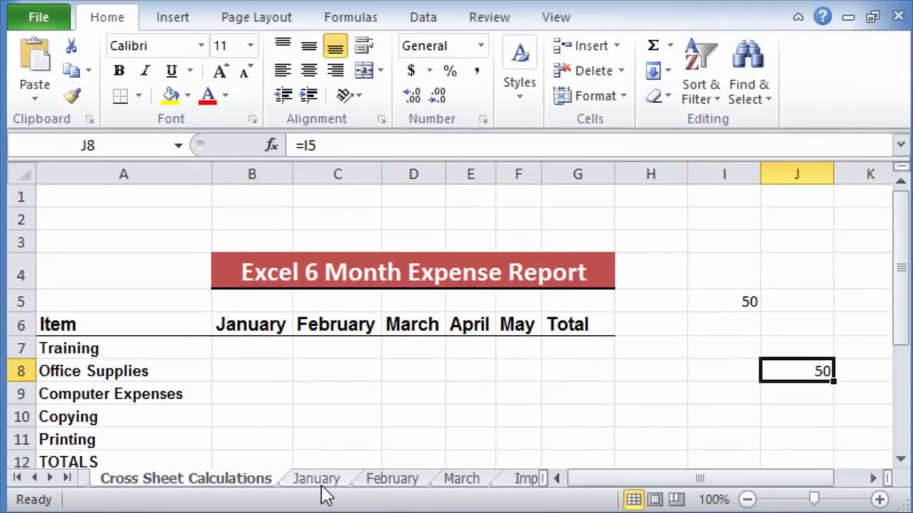
# Check the Training total in C3 on the January sheet and select the January Training cell B7 in the 6 Month Expense Report.
pyautogui.click(317, 479)
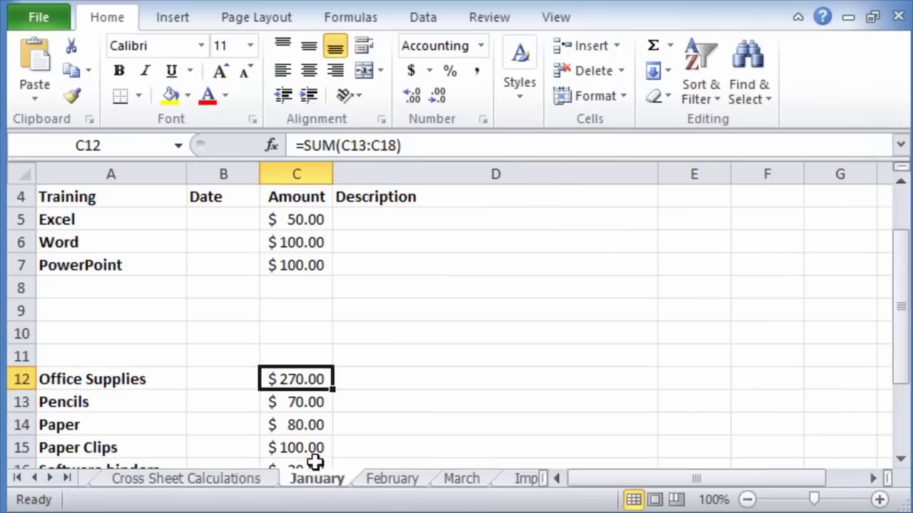
pyautogui.scroll(1, 282, 242)
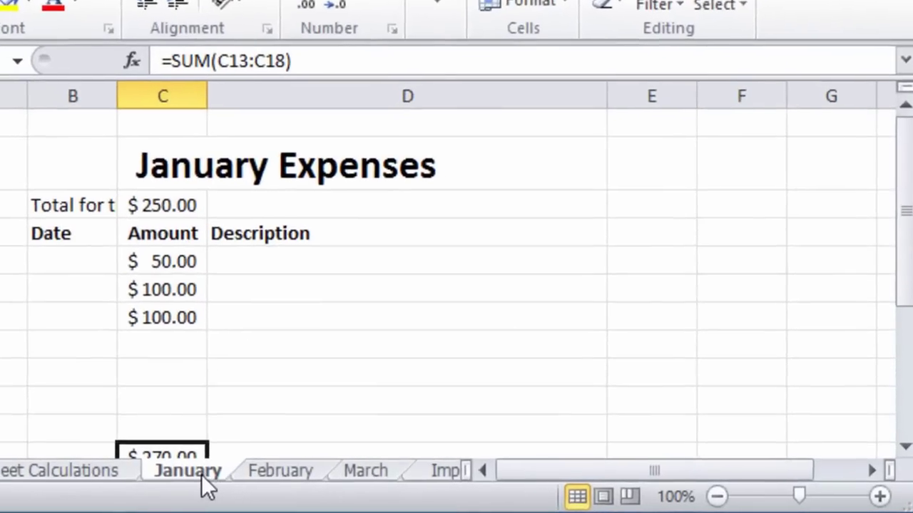
pyautogui.click(286, 253)
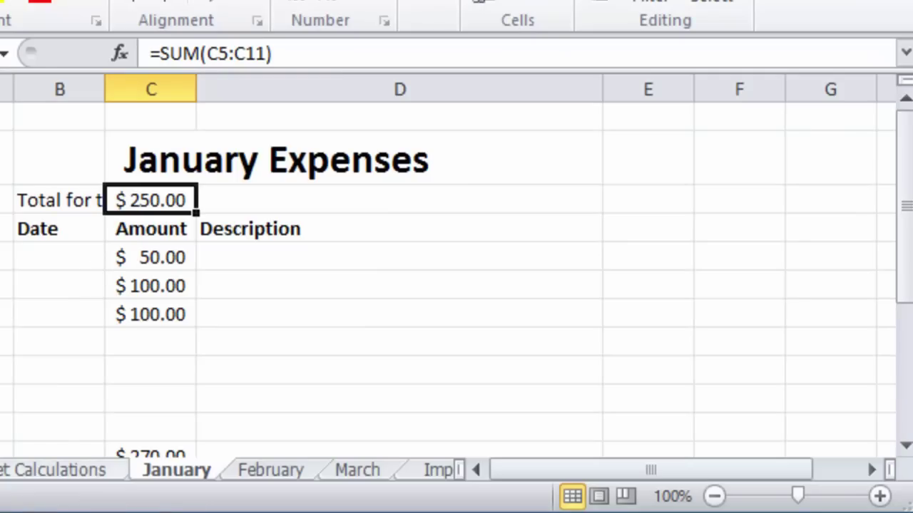
pyautogui.hotkey('ctrl', 'pageup')
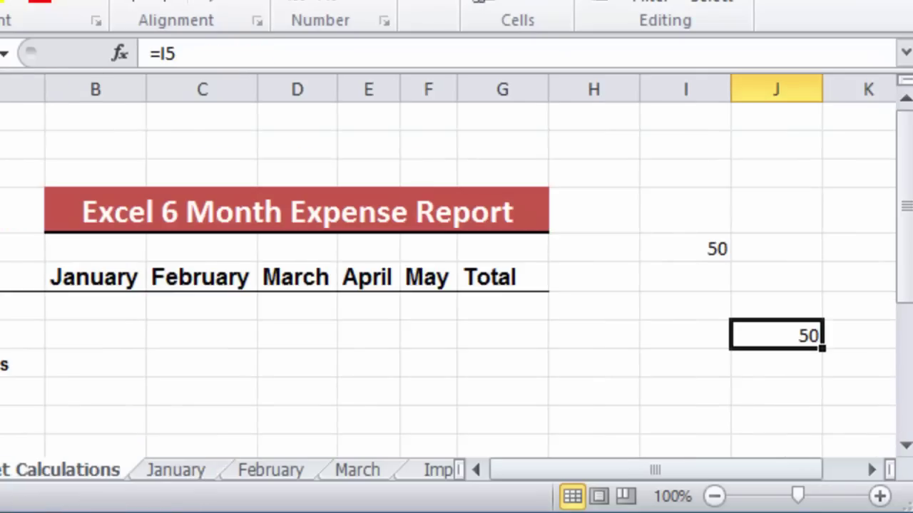
pyautogui.click(71, 306)
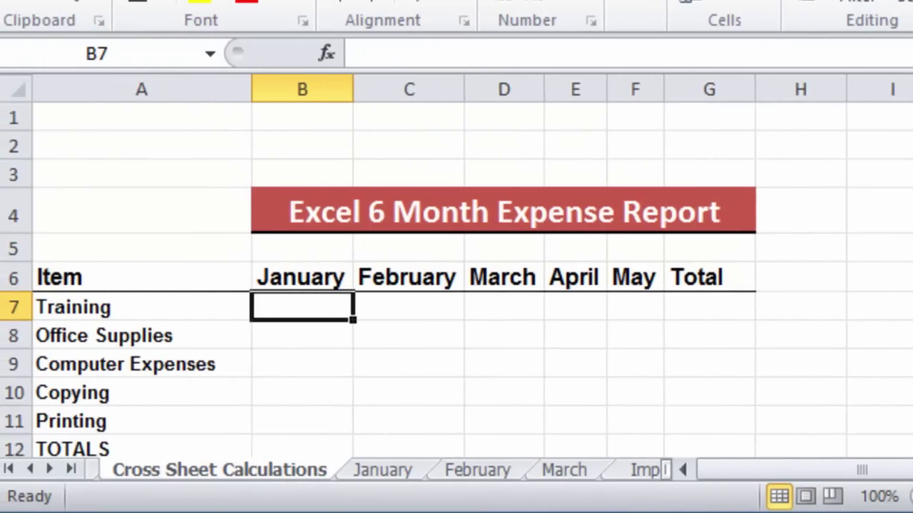
# In J3 of the Cross Sheet Calculations sheet, enter a formula that references I5 and check it.
pyautogui.click(772, 174)
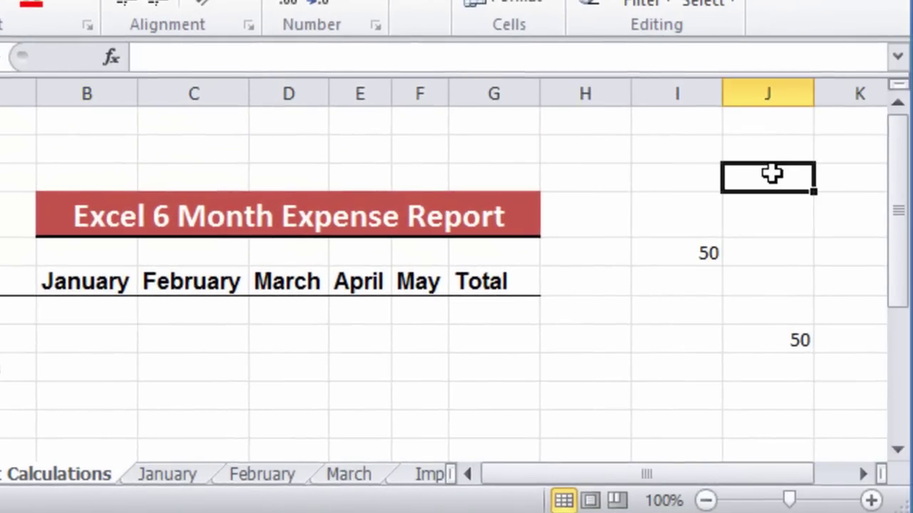
pyautogui.write('=')
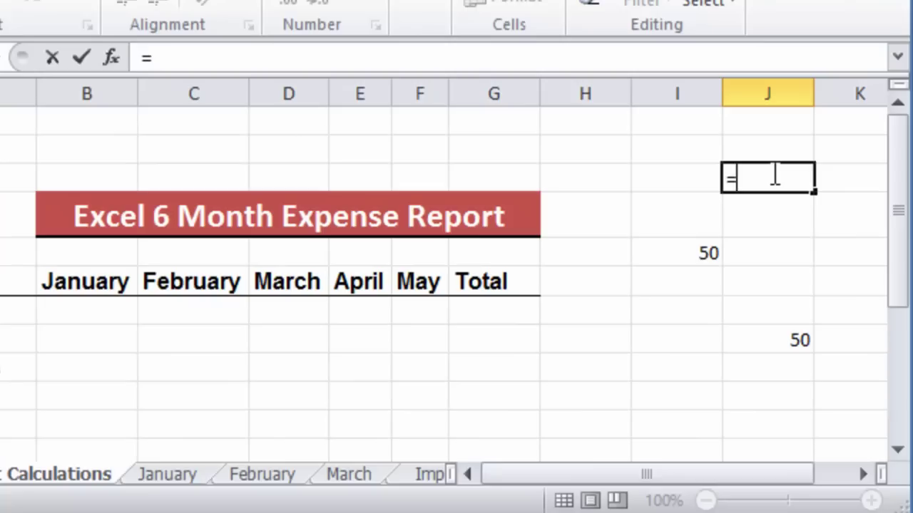
pyautogui.click(700, 258)
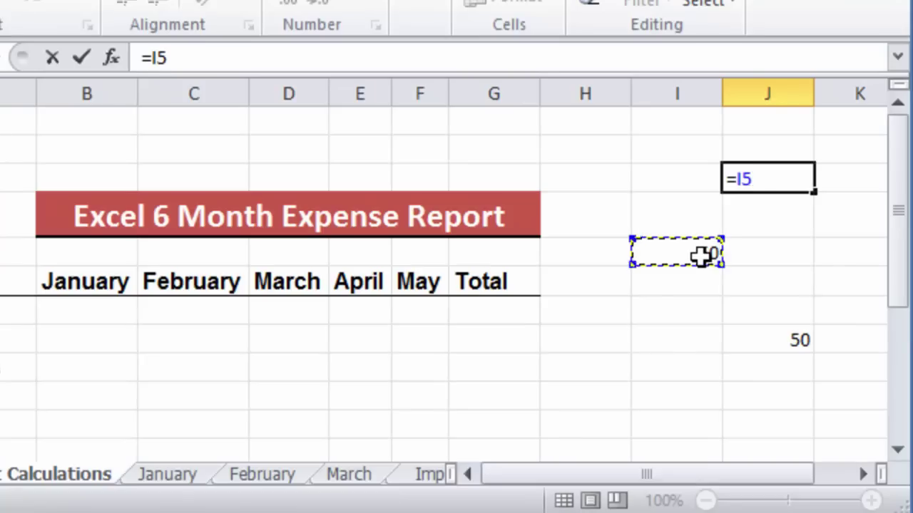
pyautogui.press('Return')
pyautogui.click(783, 178)
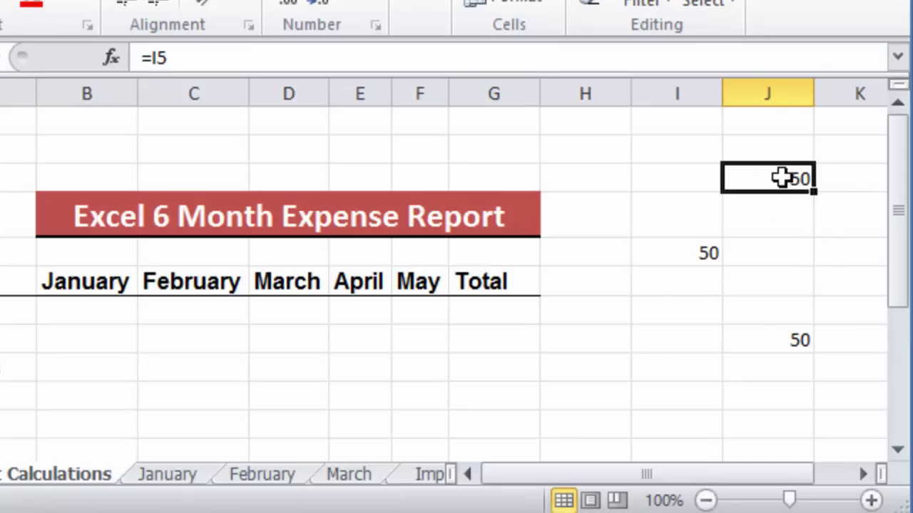
# Link the January Training cell B7 in the 6 Month Expense Report to the total in C3 on the January sheet.
pyautogui.click(95, 317)
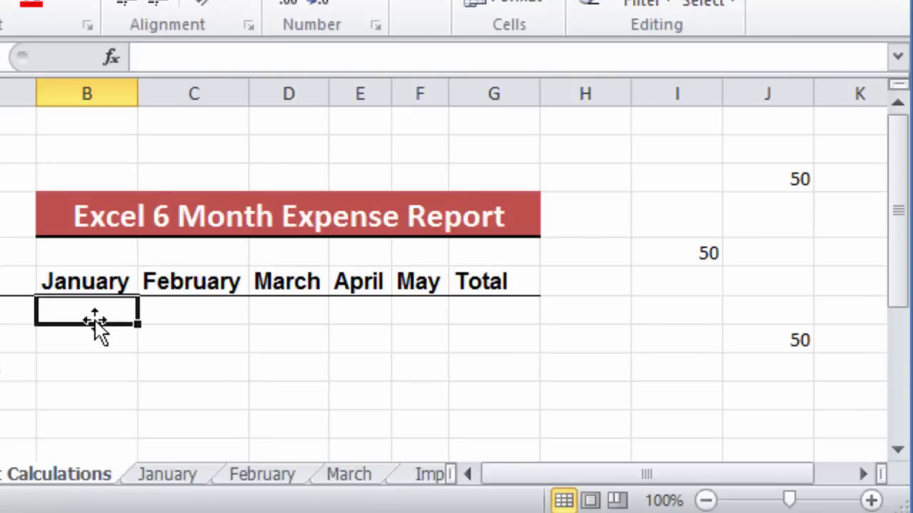
pyautogui.write('=')
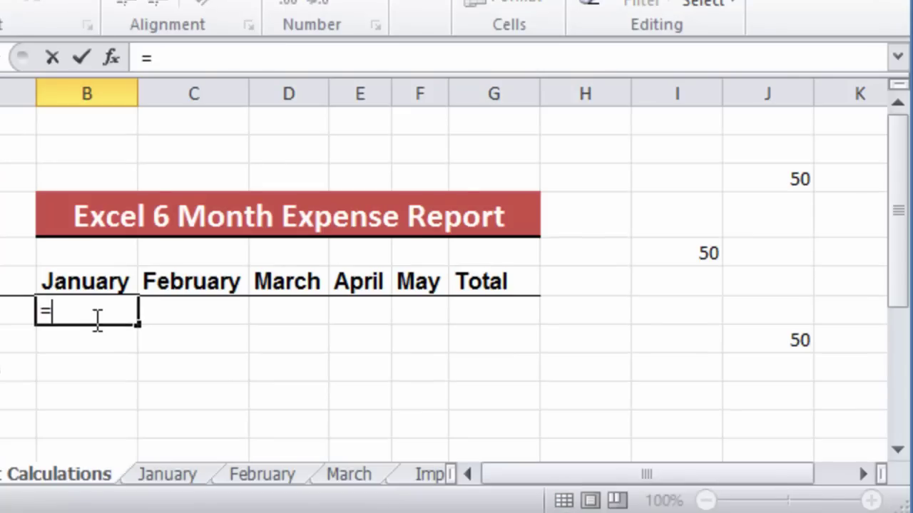
pyautogui.click(168, 475)
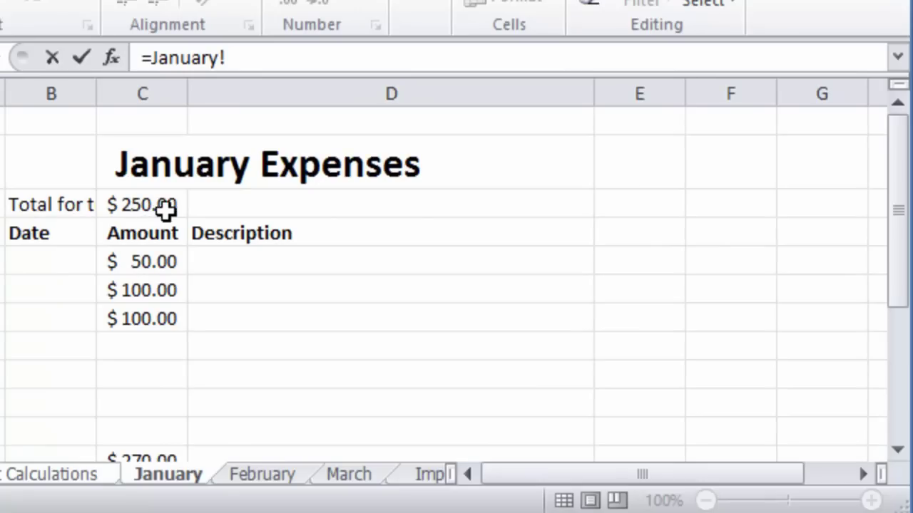
pyautogui.click(168, 208)
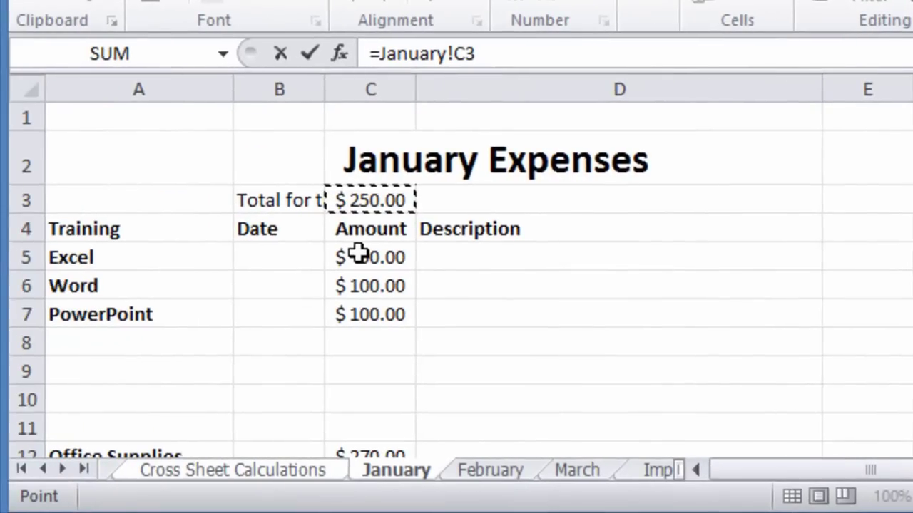
pyautogui.press('Return')
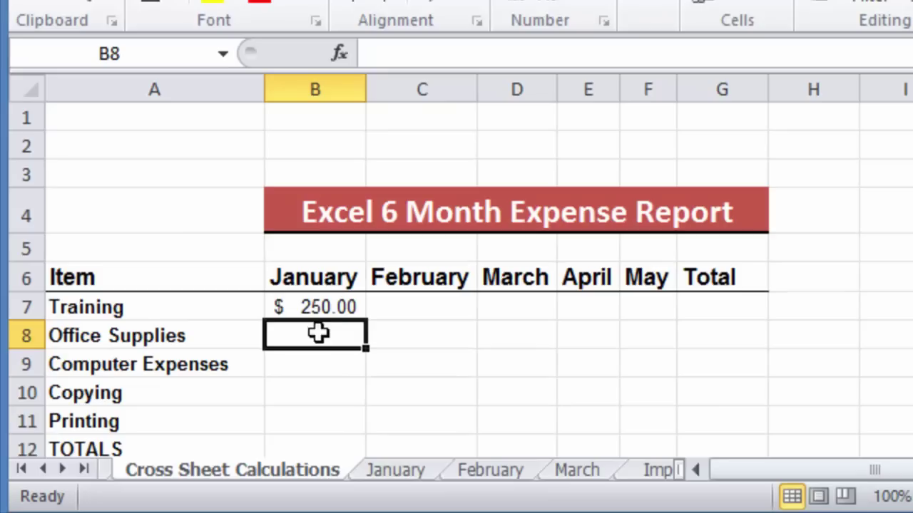
# Link the January Office Supplies cell B8 to the Office Supplies total in C12 on the January sheet.
pyautogui.write('=')
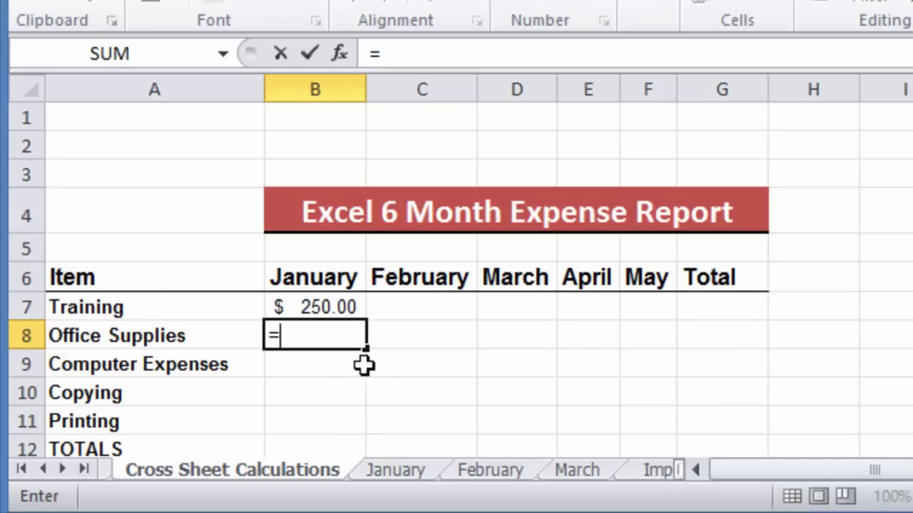
pyautogui.click(391, 472)
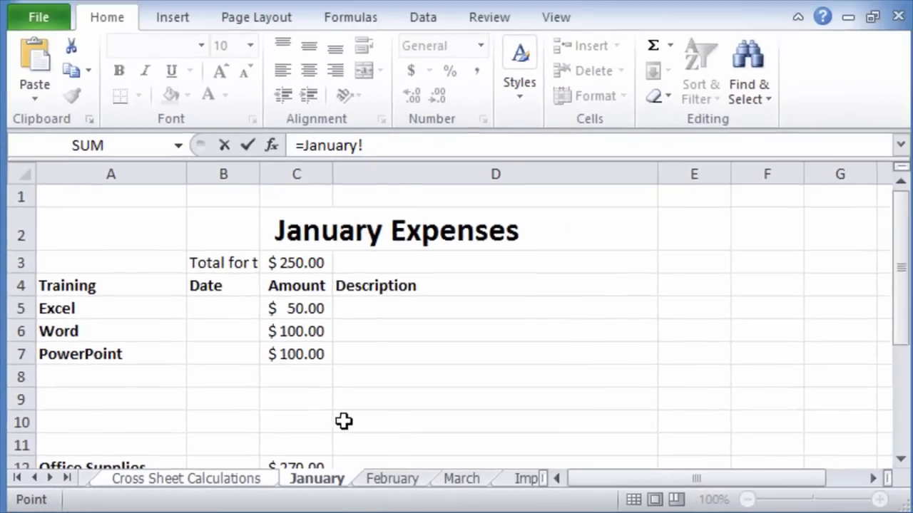
pyautogui.scroll(-1, 421, 401)
pyautogui.click(295, 381)
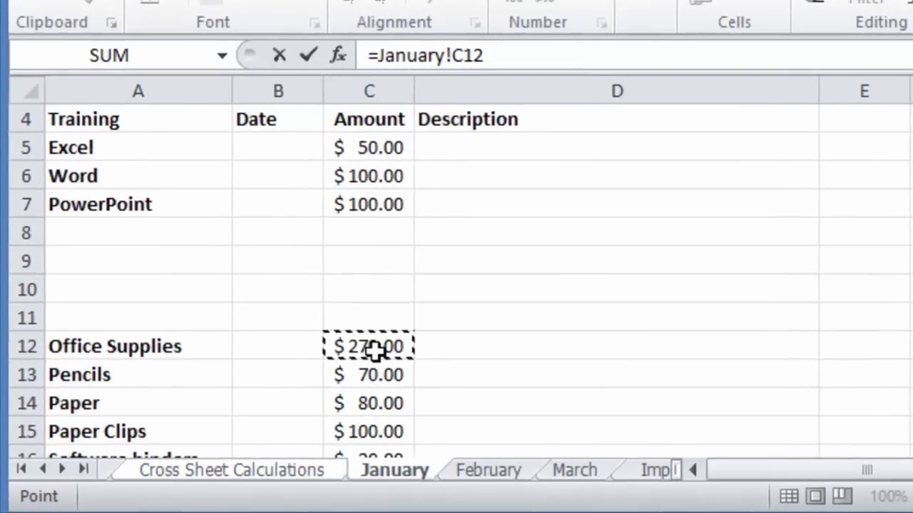
pyautogui.press('Return')
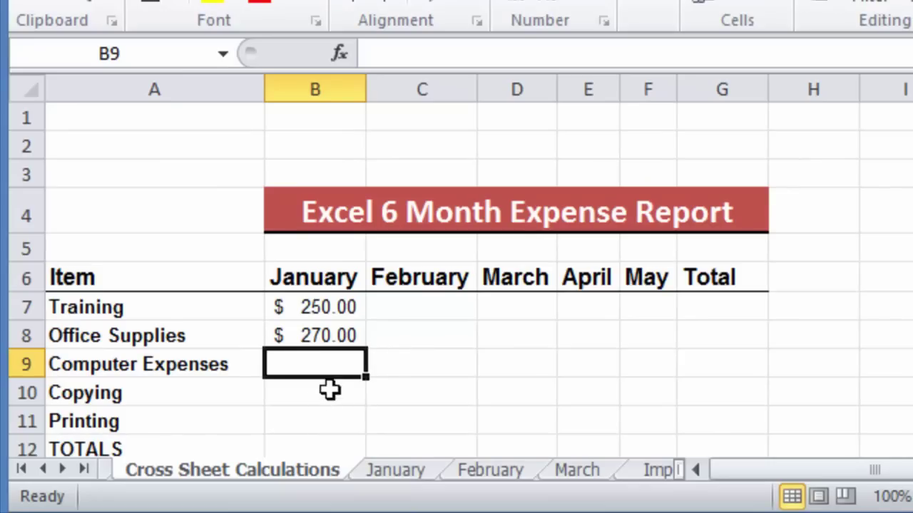
# Link the February Training cell C7 to the total in C3 on the February sheet, and check the formulas in C7 and B7.
pyautogui.click(421, 307)
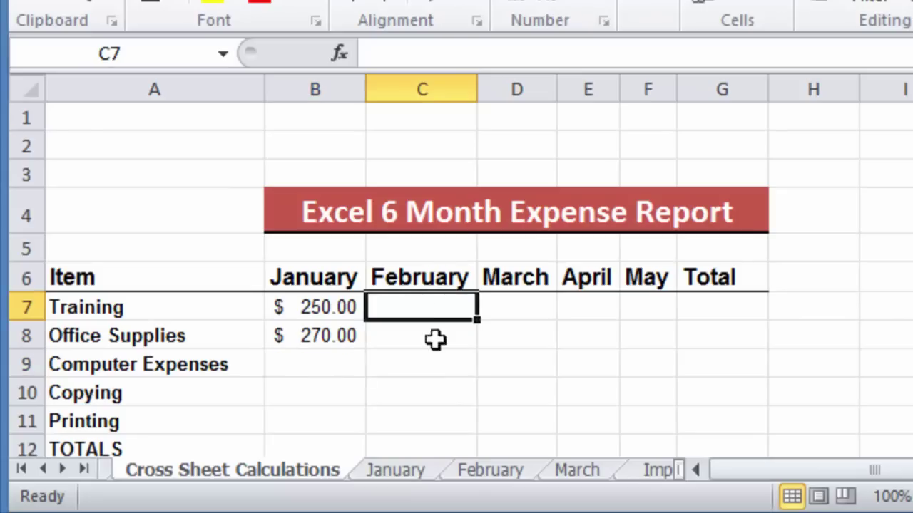
pyautogui.click(491, 470)
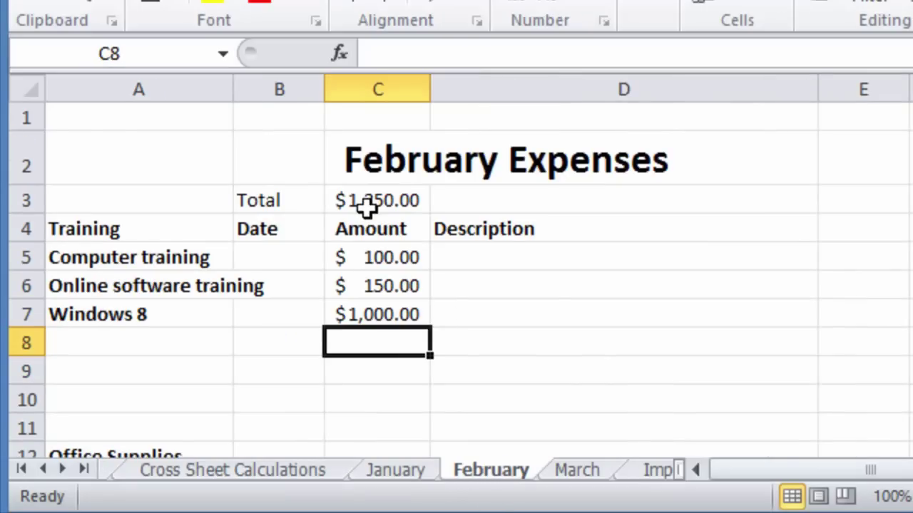
pyautogui.click(297, 474)
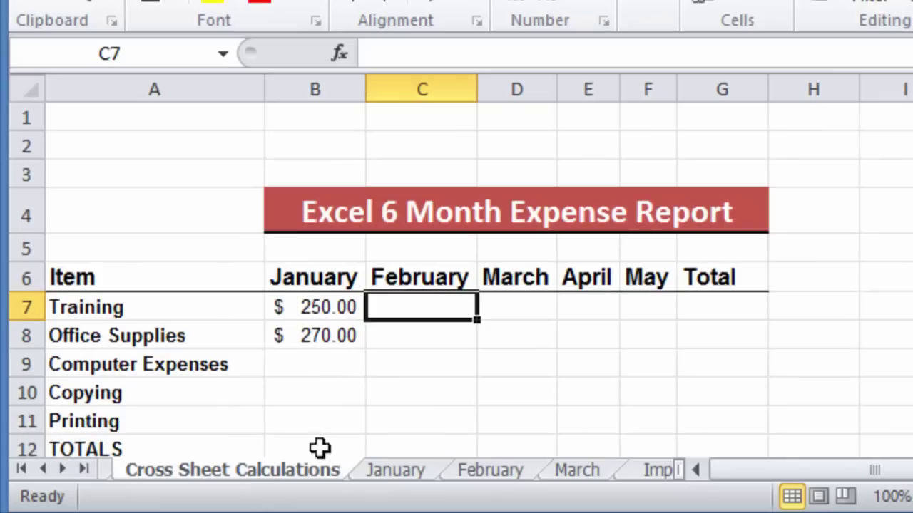
pyautogui.write('=')
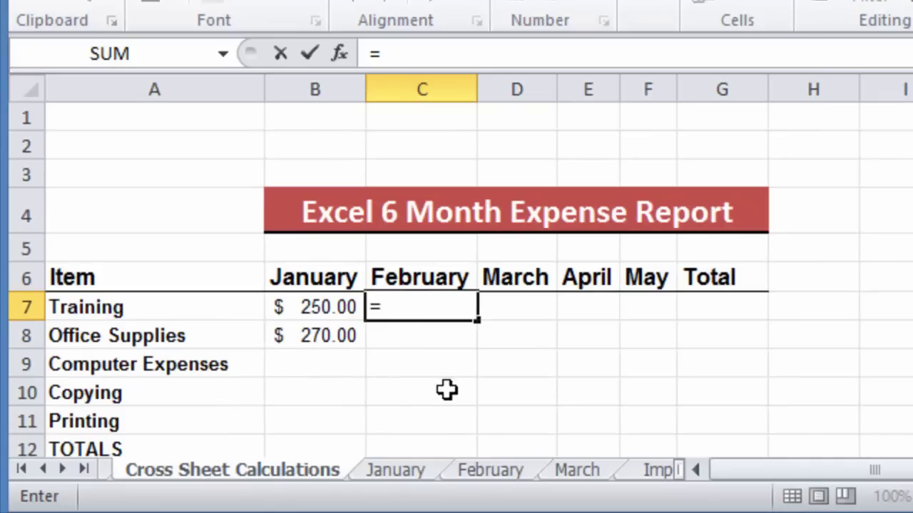
pyautogui.click(499, 475)
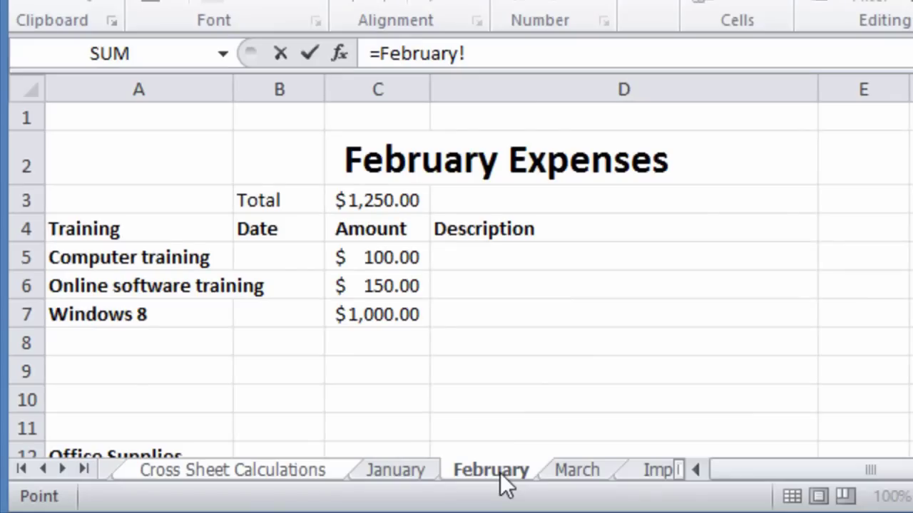
pyautogui.click(385, 201)
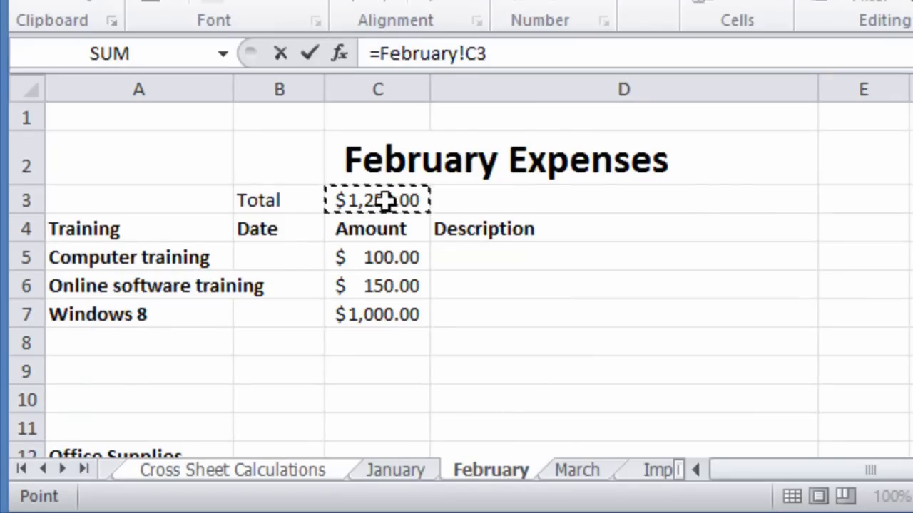
pyautogui.press('Return')
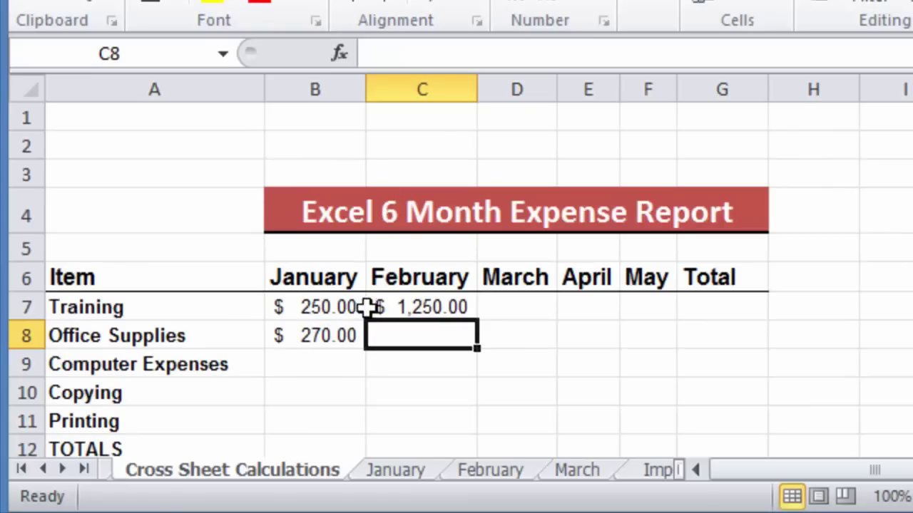
pyautogui.click(429, 310)
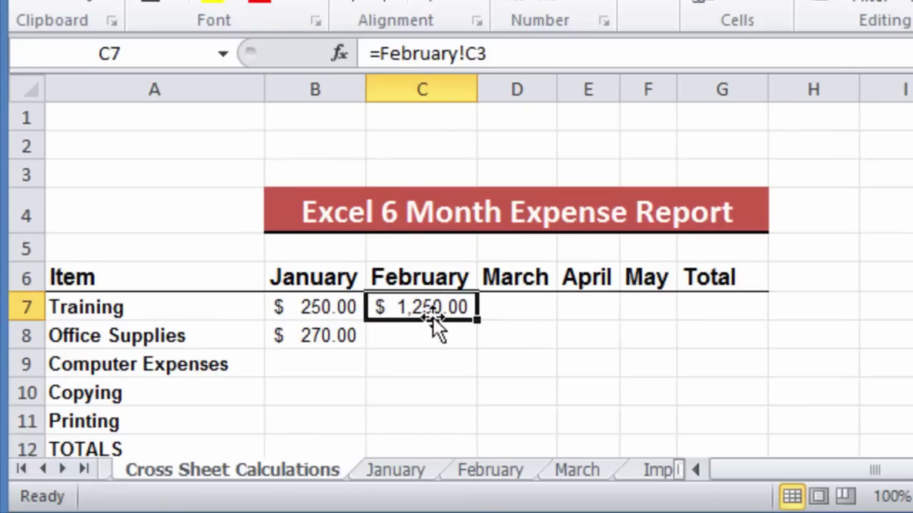
pyautogui.click(350, 315)
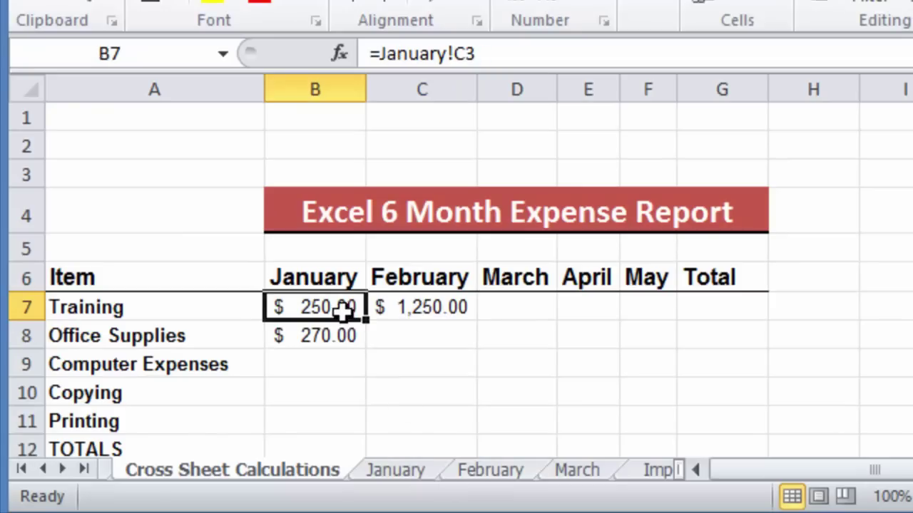
# Add the Training item Google Chrome with 25 in row 8 of the January sheet, and return to the Cross Sheet Calculations sheet.
pyautogui.click(399, 473)
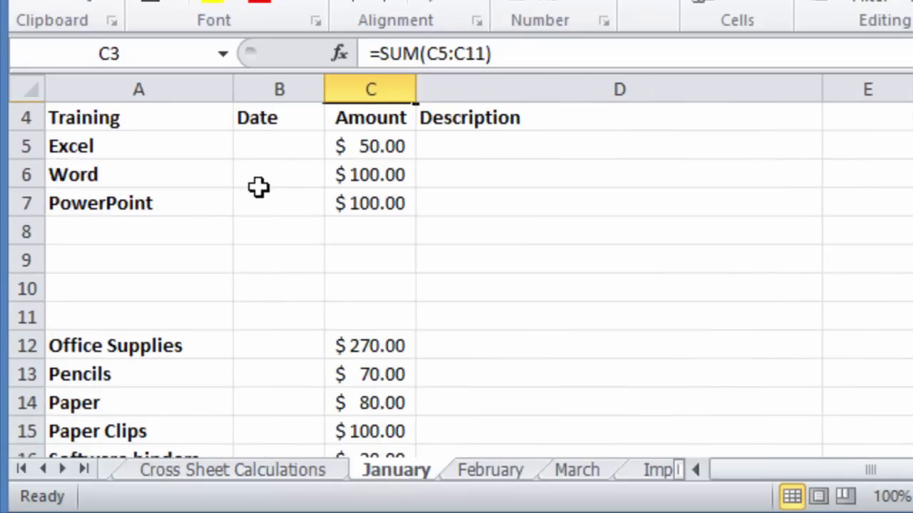
pyautogui.click(99, 231)
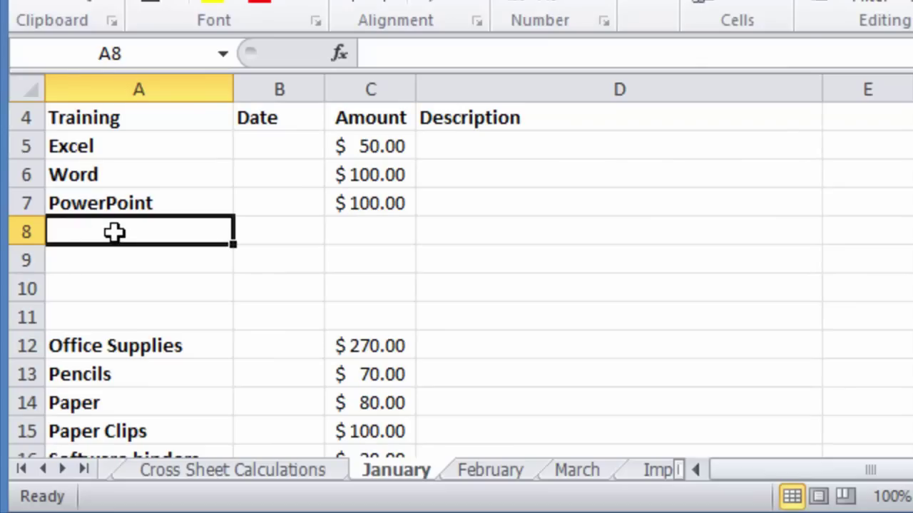
pyautogui.write('Google Chrome')
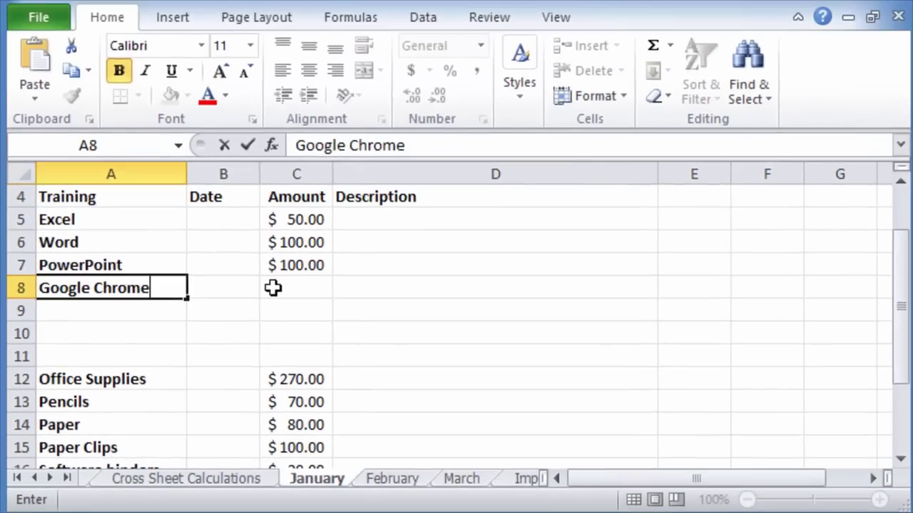
pyautogui.click(335, 243)
pyautogui.scroll(1, 335, 245)
pyautogui.write('25')
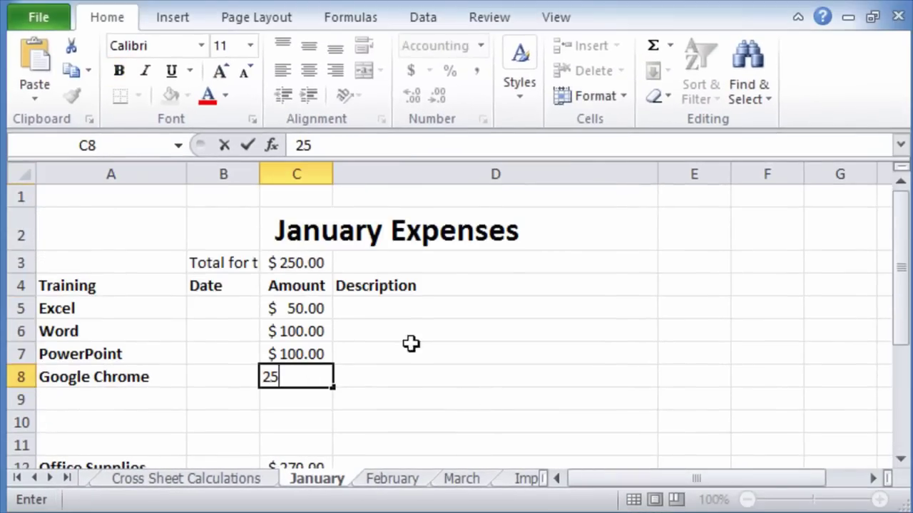
pyautogui.press('Return')
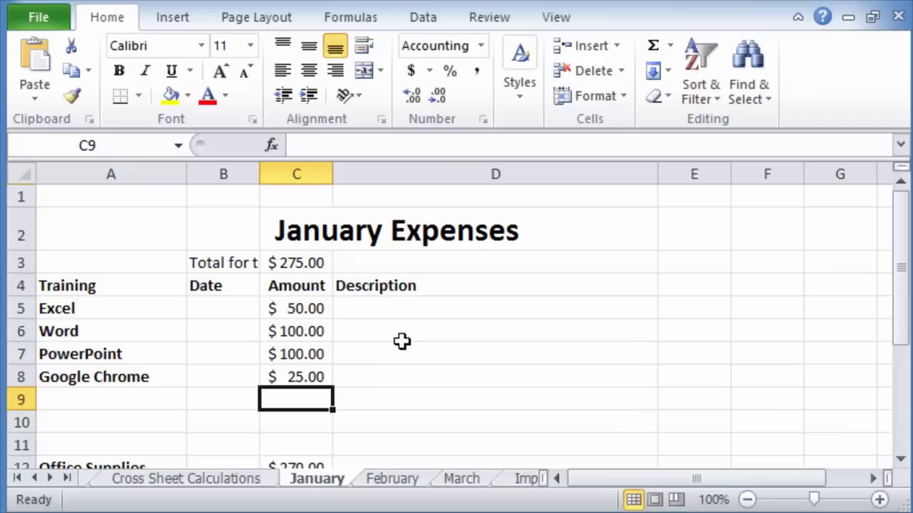
pyautogui.click(180, 489)
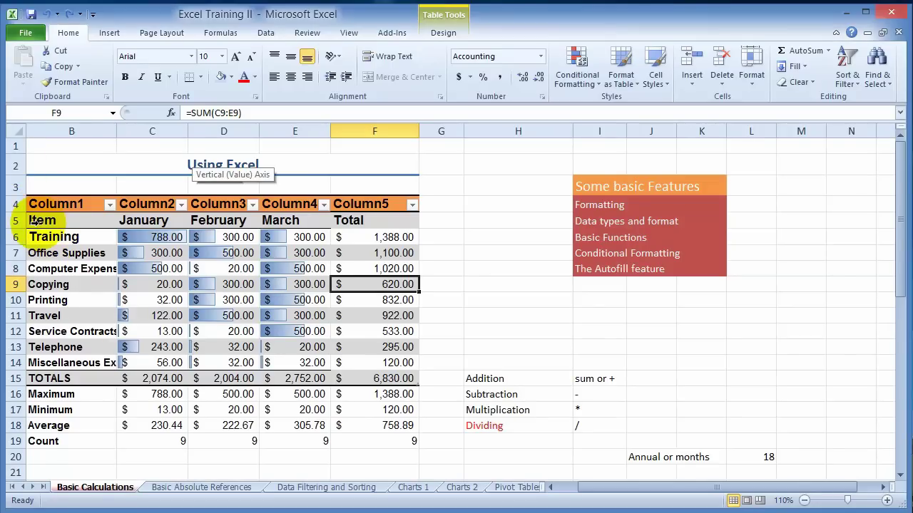
# Open Microsoft Word with a new document containing the lines "This is my fancy report." and "Budget.".
pyautogui.press('super')
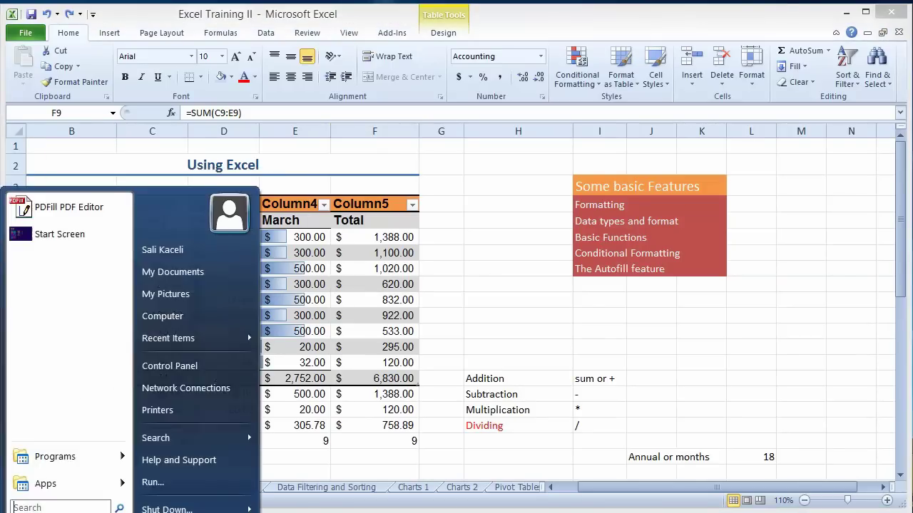
pyautogui.click(77, 455)
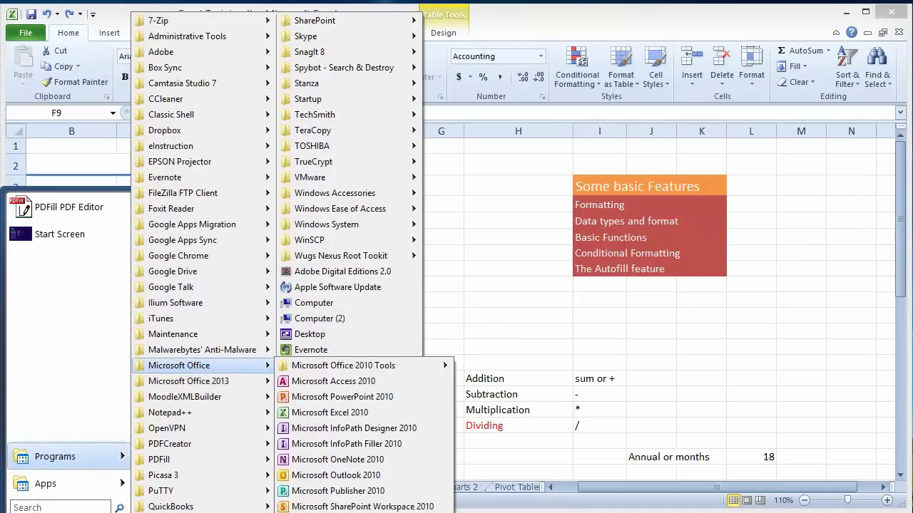
pyautogui.click(410, 447)
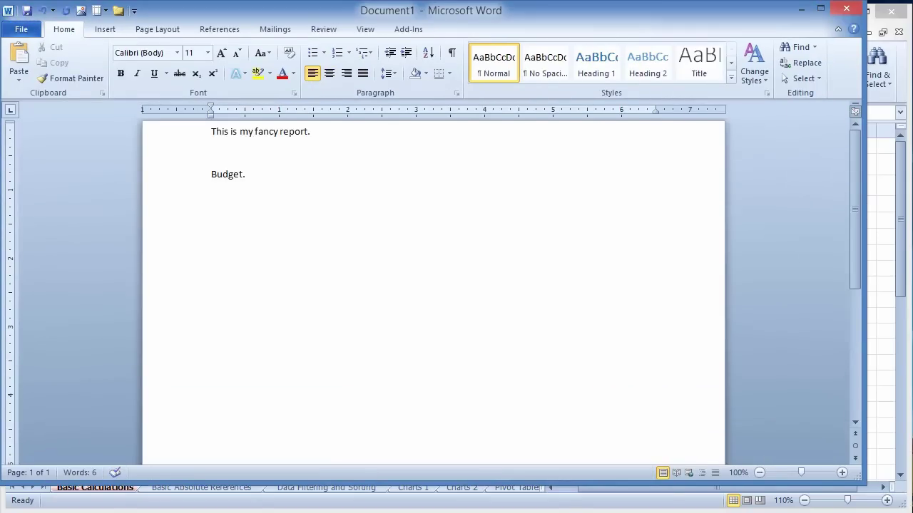
# Copy the expense table B5:F15 from the Basic Calculations sheet in Excel and switch back to the Word document.
pyautogui.click(872, 264)
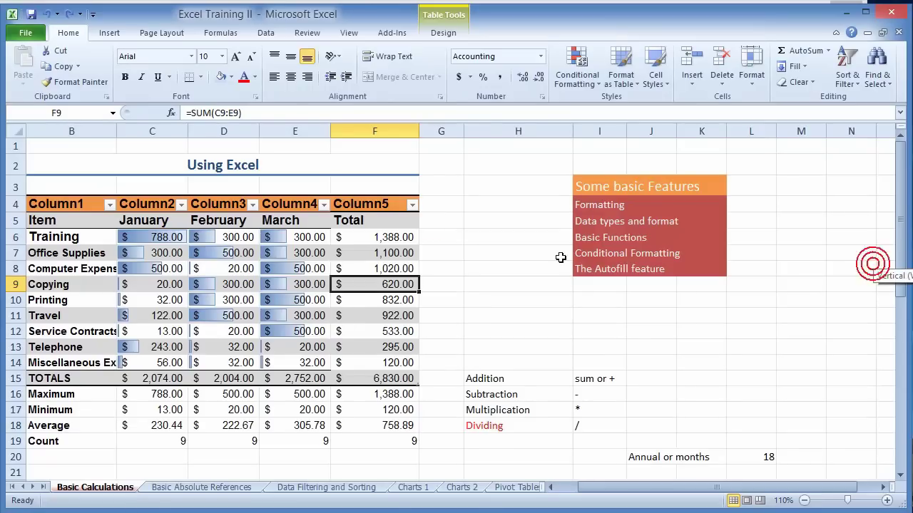
pyautogui.click(72, 236)
pyautogui.click(34, 220)
pyautogui.moveTo(33, 220); pyautogui.dragTo(265, 378)
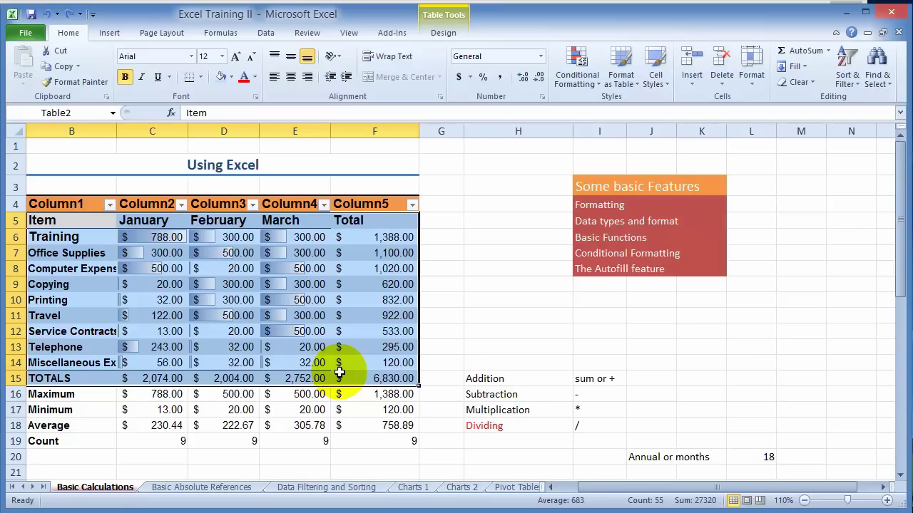
pyautogui.click(64, 66)
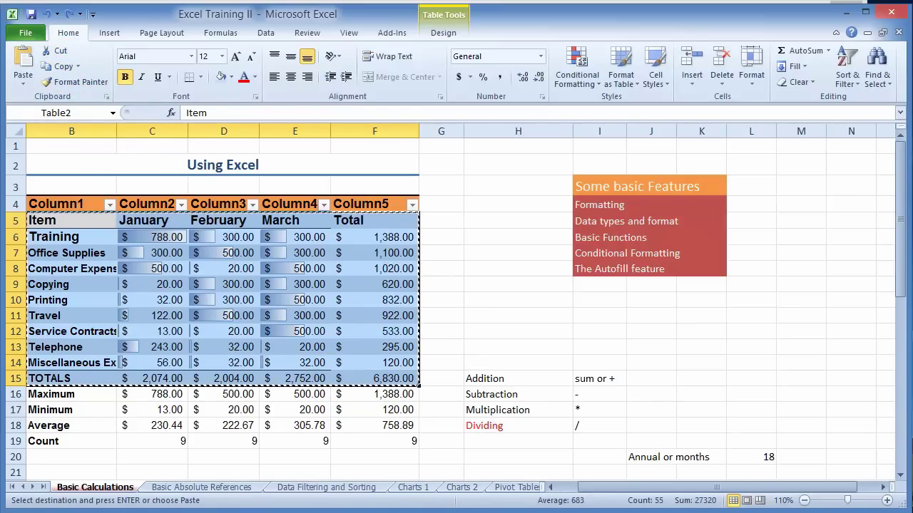
pyautogui.hotkey('alt', 'Tab')
pyautogui.press('Return')
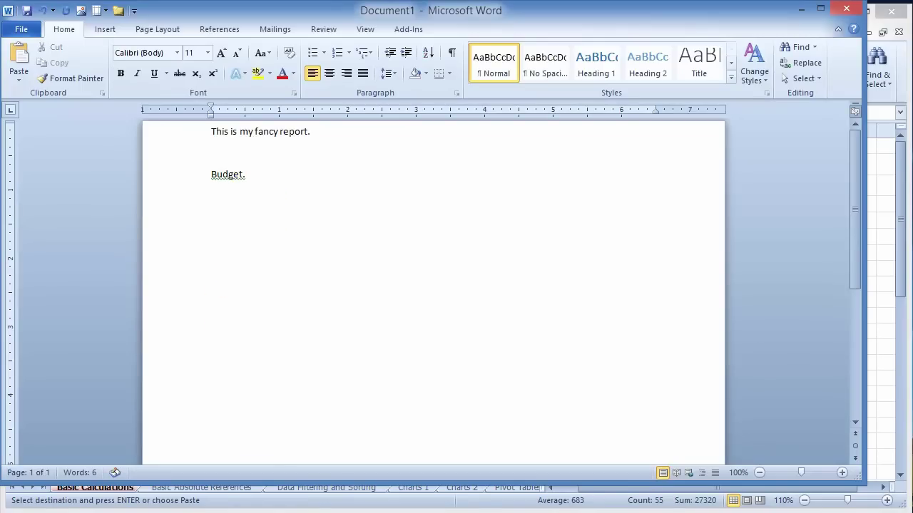
# Paste the expense table below the Budget line with its source formatting, and add "Simply copied from Excel." after "Budget.".
pyautogui.rightClick(213, 196)
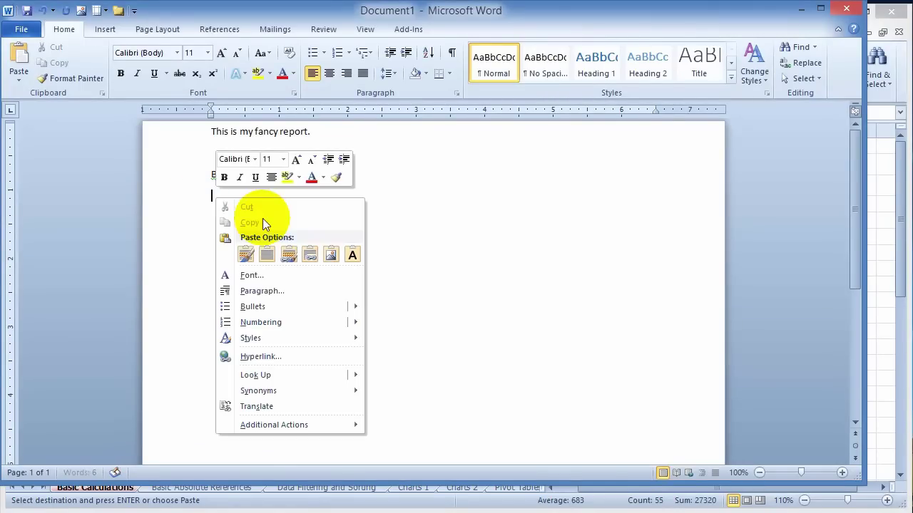
pyautogui.click(246, 255)
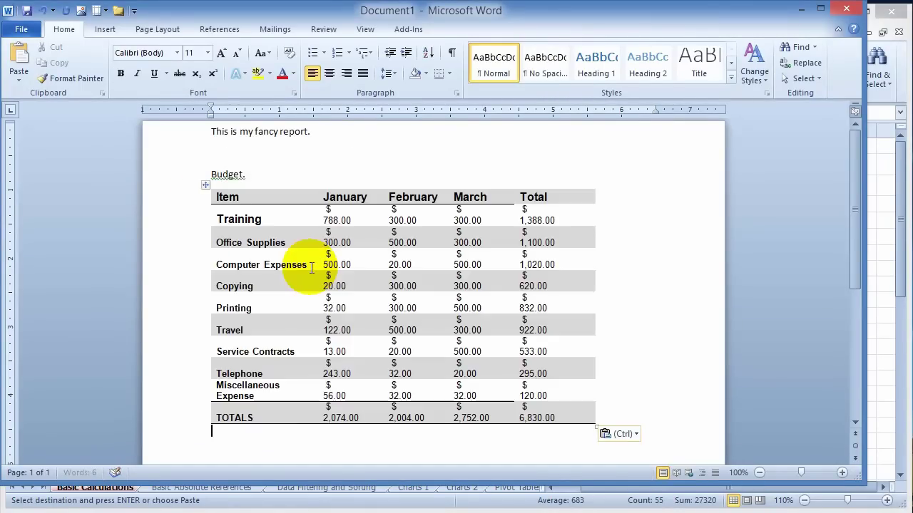
pyautogui.click(598, 381)
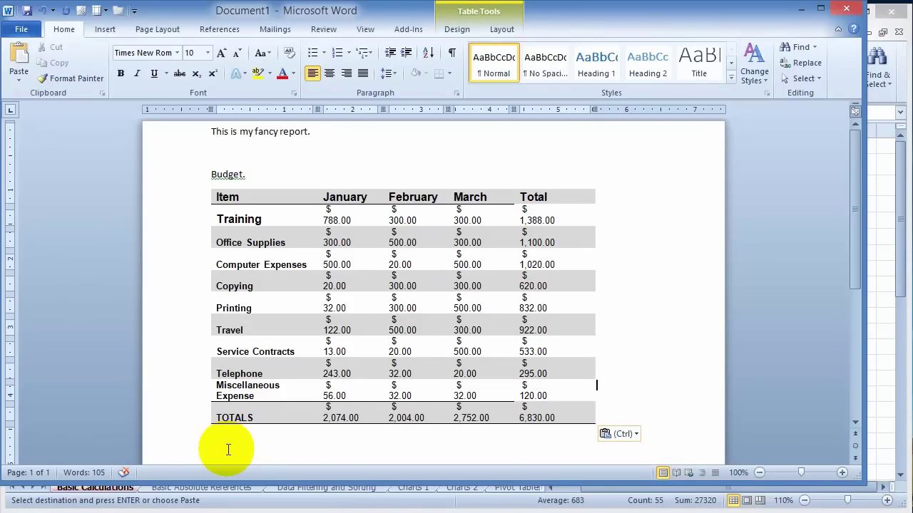
pyautogui.click(268, 174)
pyautogui.write('Simply copied from Excel.')
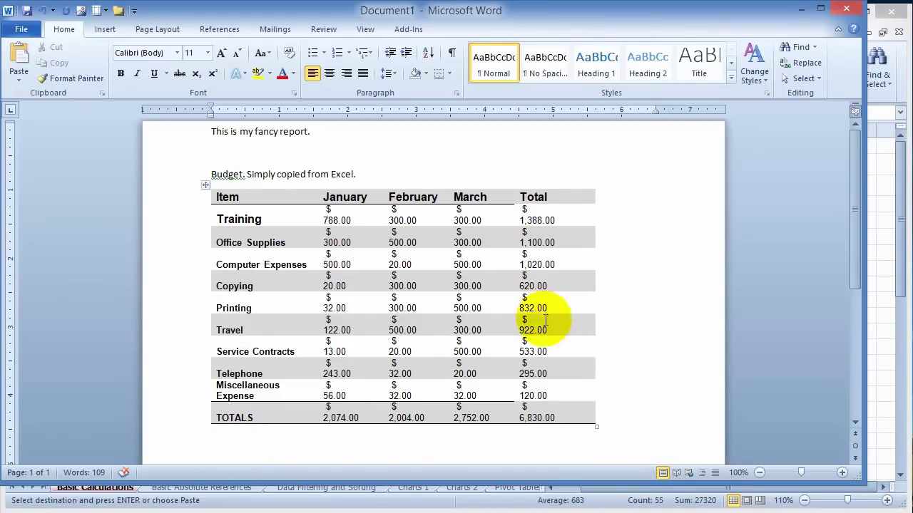
# Add the line "Data in real time from Excel." below the pasted table, with an empty line after it.
pyautogui.click(621, 407)
pyautogui.press('Down')
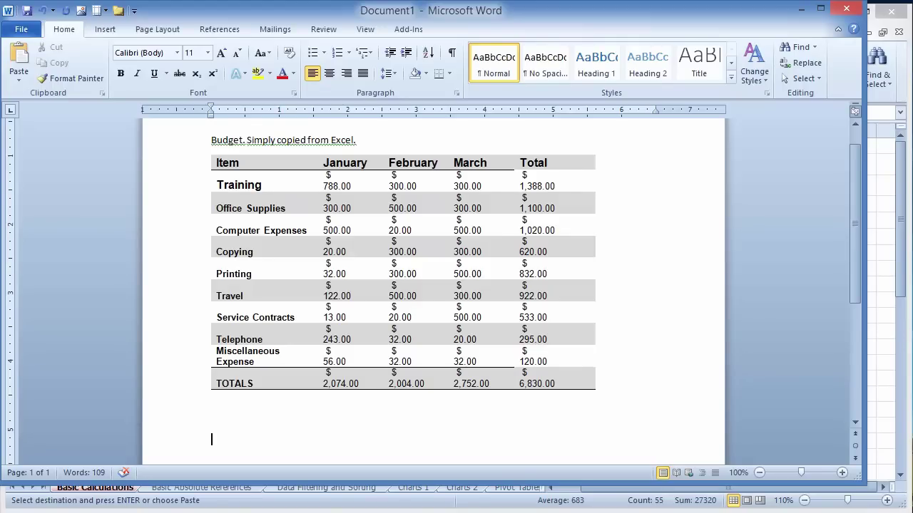
pyautogui.scroll(-6, 609, 426)
pyautogui.write('Data in real time from Excel.')
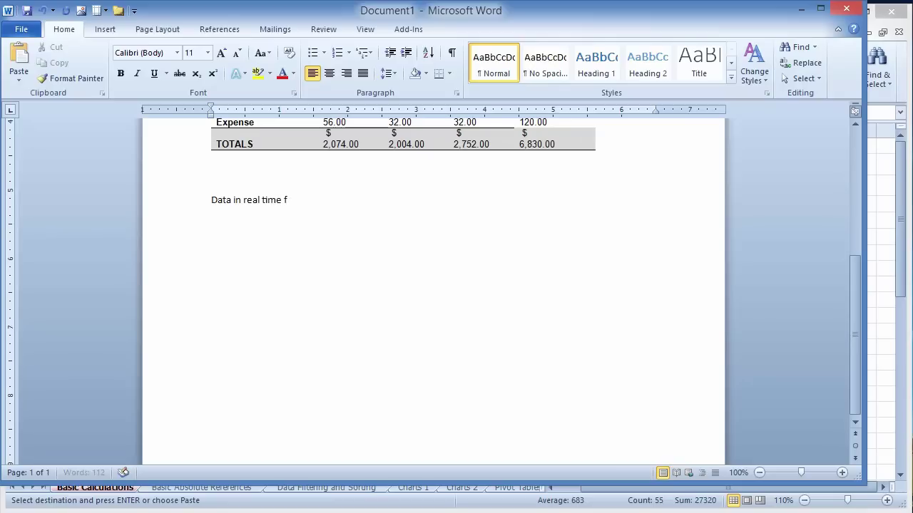
pyautogui.click(221, 219)
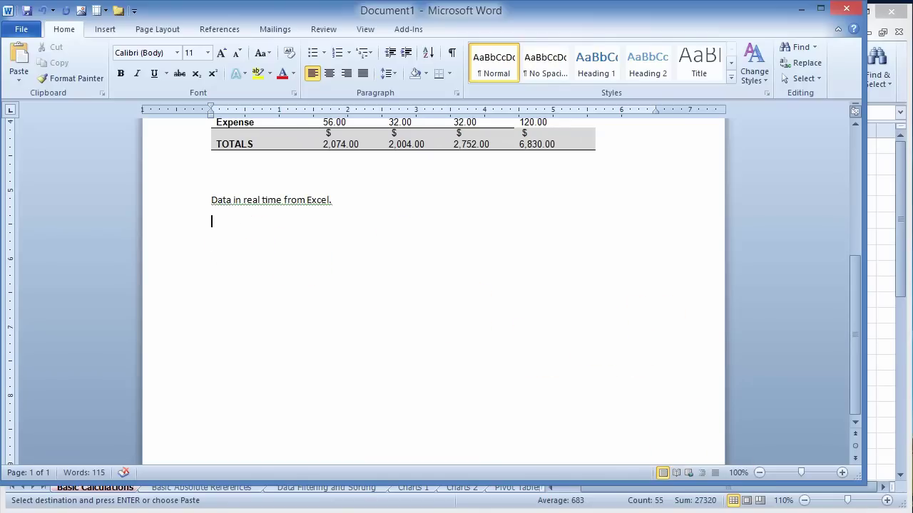
# Switch to Excel, copy the expense table B5:F15 on the Basic Calculations sheet again, and return to the Word document.
pyautogui.hotkey('alt', 'Tab')
pyautogui.click(45, 237)
pyautogui.click(52, 223)
pyautogui.moveTo(53, 222); pyautogui.dragTo(388, 382)
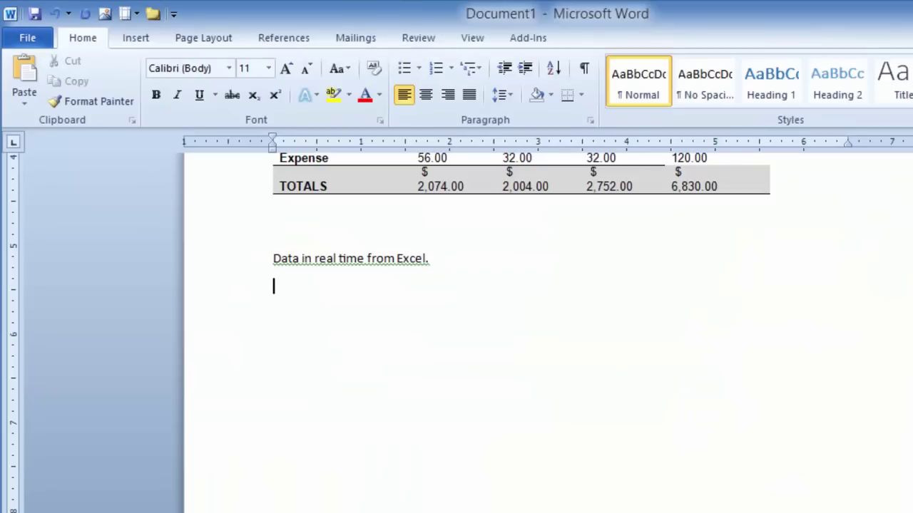
# Paste the expense table below the "Data in real time from Excel." line as a linked Microsoft Excel Worksheet Object using Paste Special.
pyautogui.click(388, 311)
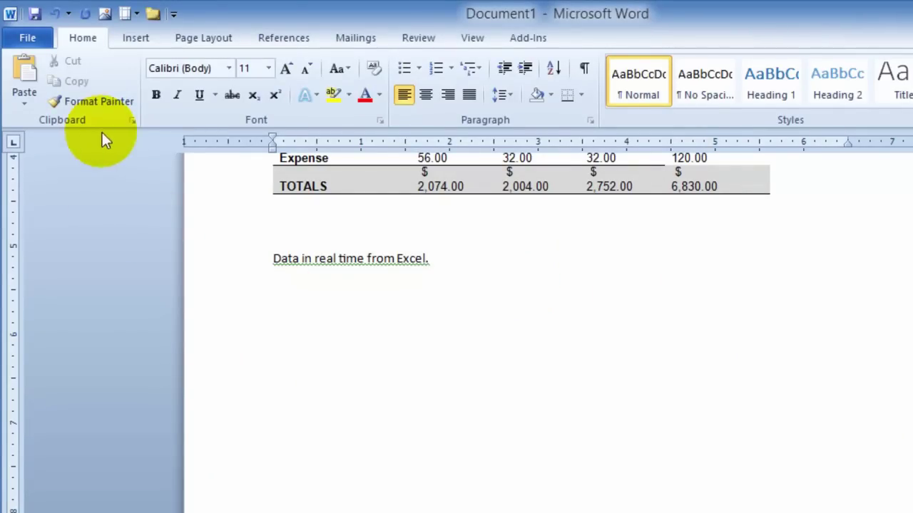
pyautogui.click(292, 308)
pyautogui.click(281, 292)
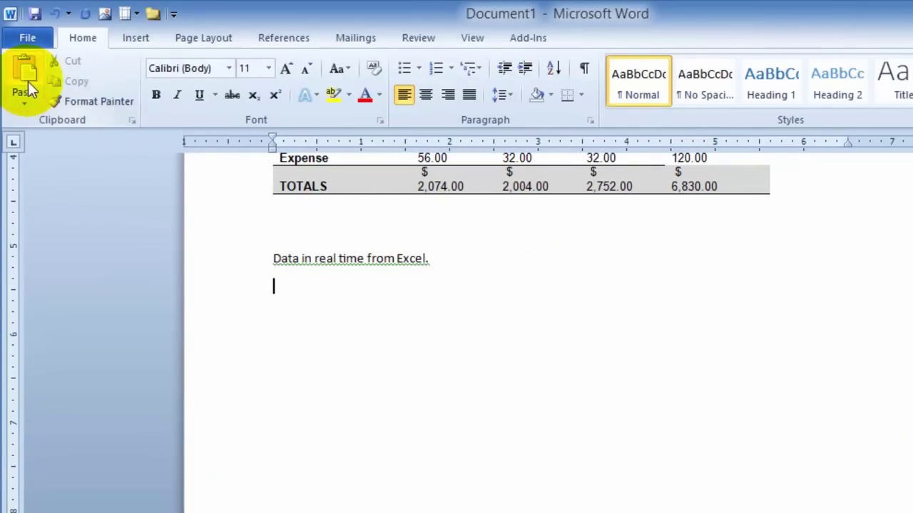
pyautogui.rightClick(294, 302)
pyautogui.click(632, 303)
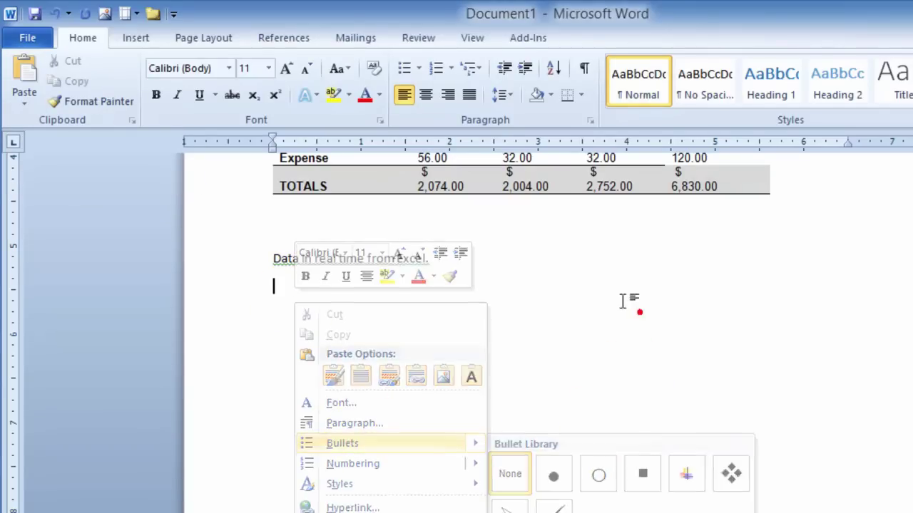
pyautogui.click(31, 106)
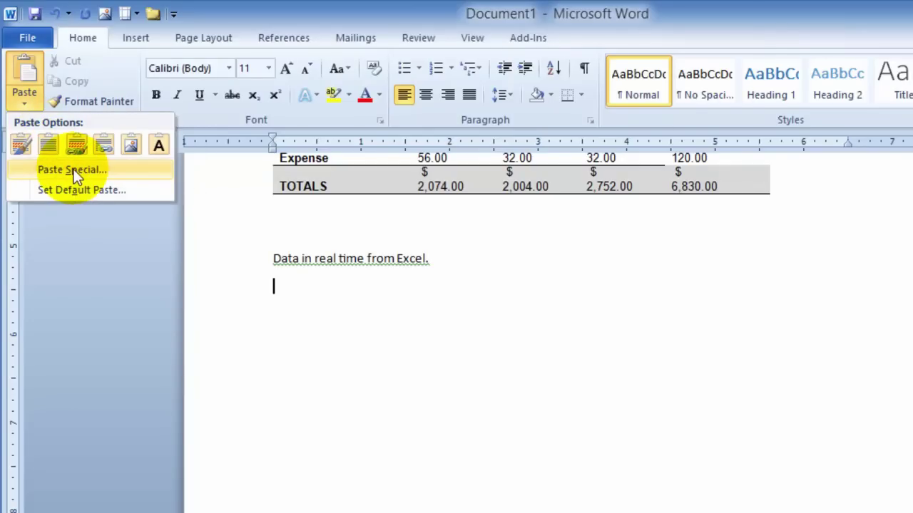
pyautogui.click(73, 171)
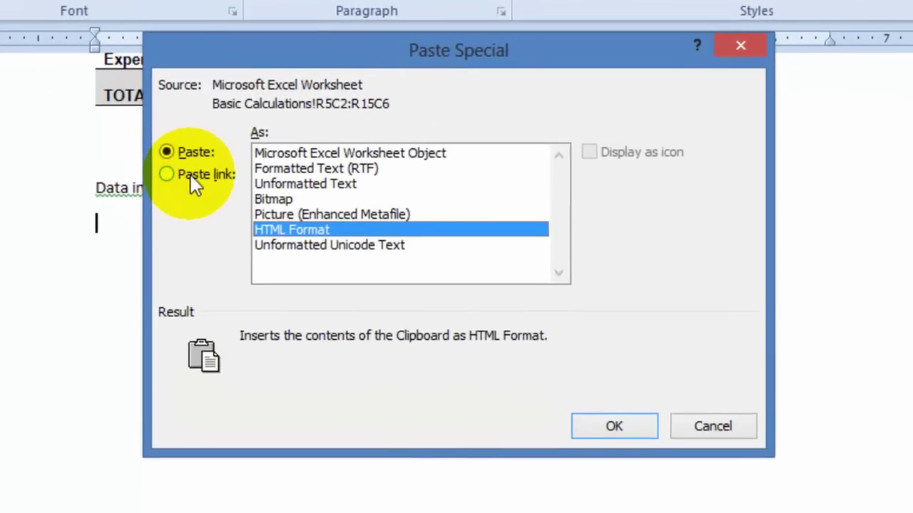
pyautogui.click(190, 174)
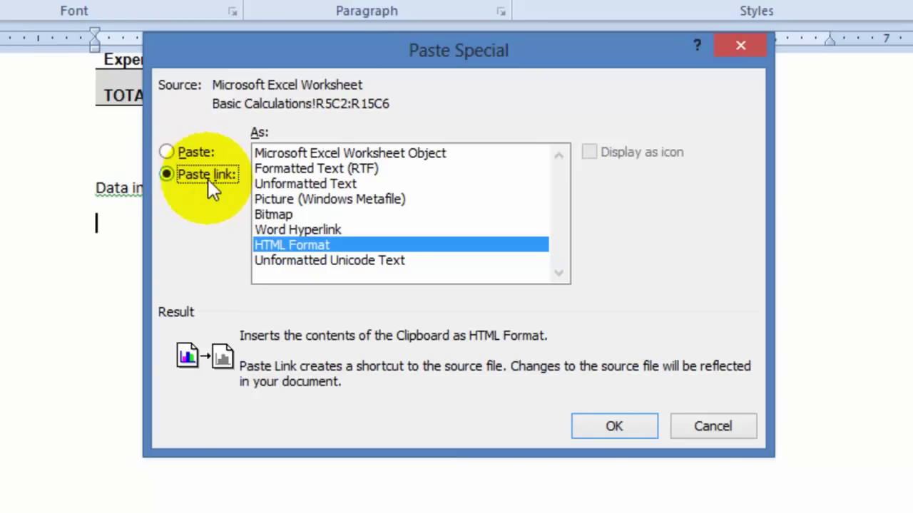
pyautogui.click(317, 153)
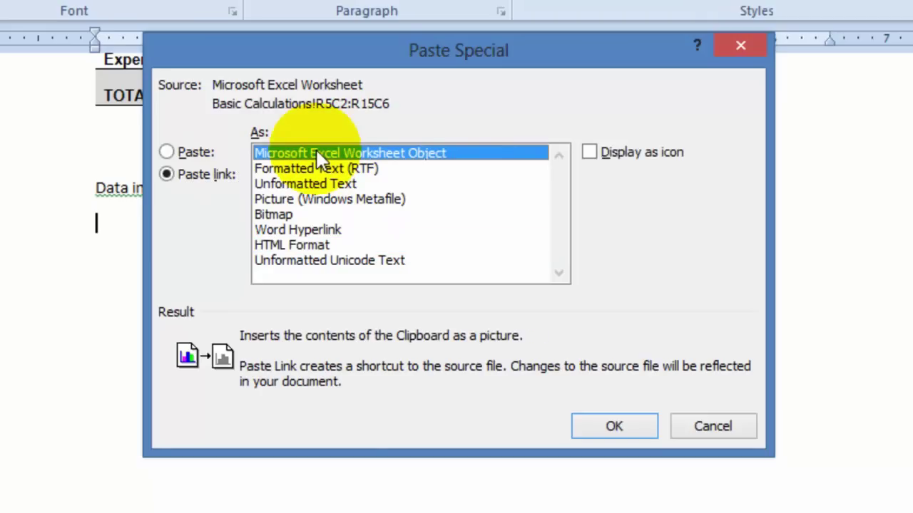
pyautogui.click(628, 426)
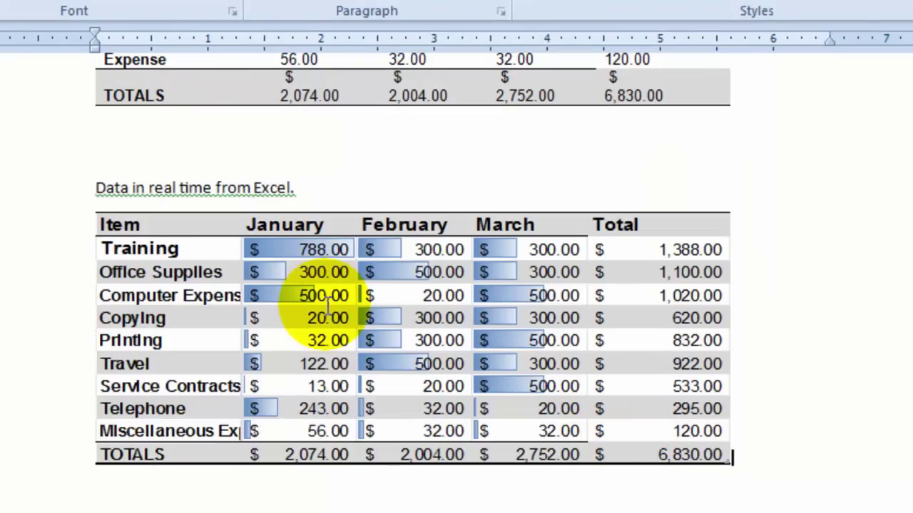
# Compare the simply copied table with the linked expense table in the report.
pyautogui.scroll(3, 280, 293)
pyautogui.scroll(3, 280, 292)
pyautogui.scroll(-6, 310, 333)
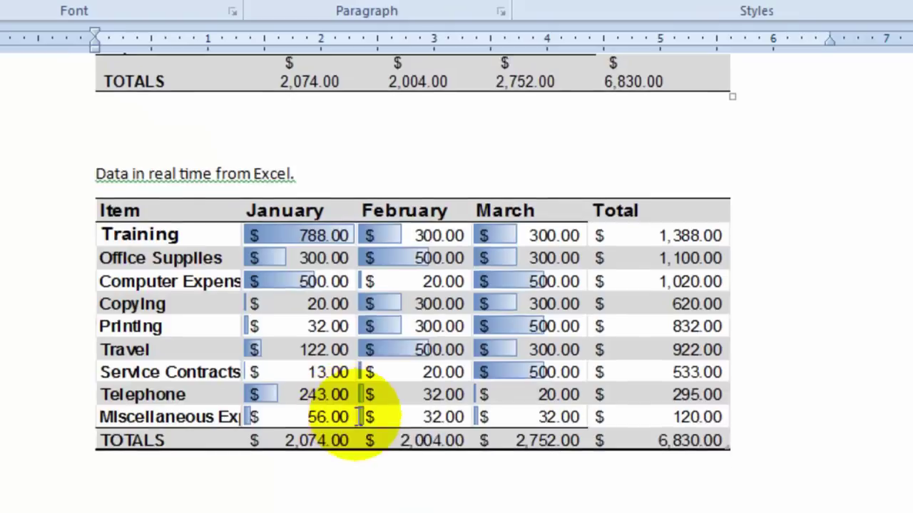
pyautogui.scroll(8, 356, 295)
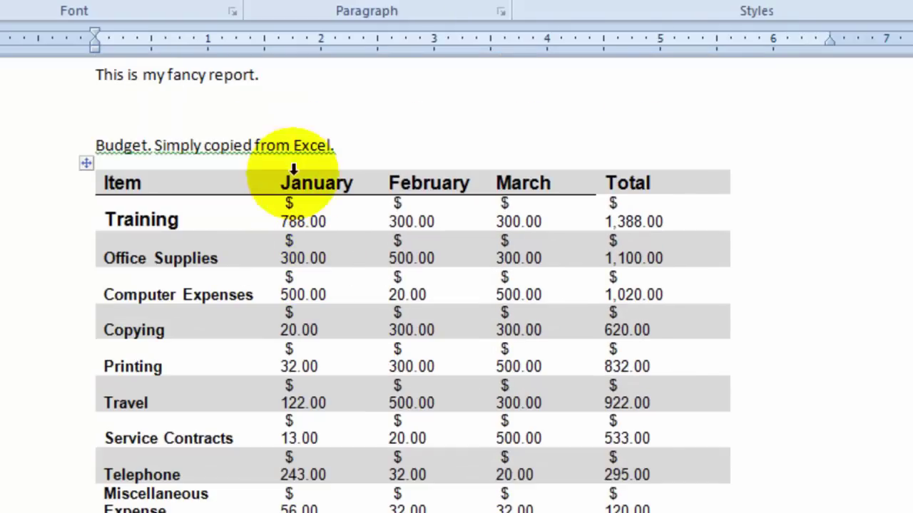
pyautogui.click(180, 148)
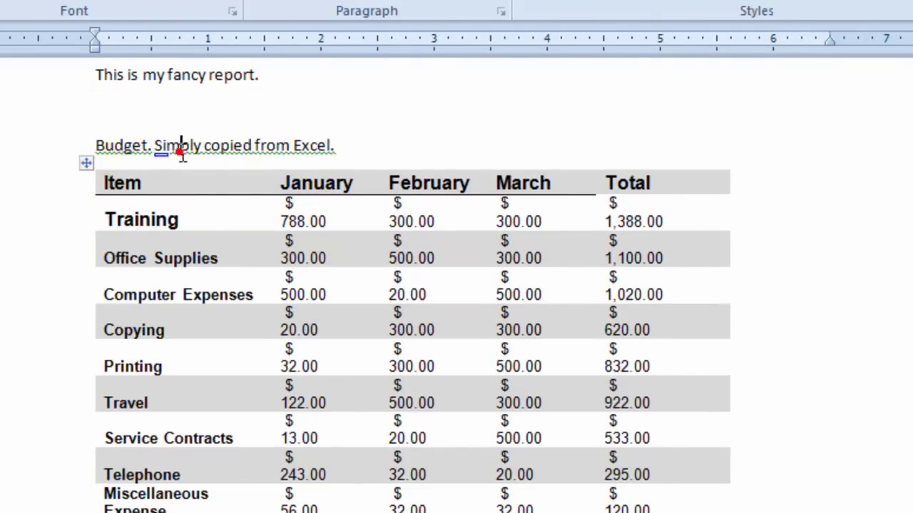
pyautogui.scroll(-3, 356, 469)
pyautogui.click(171, 497)
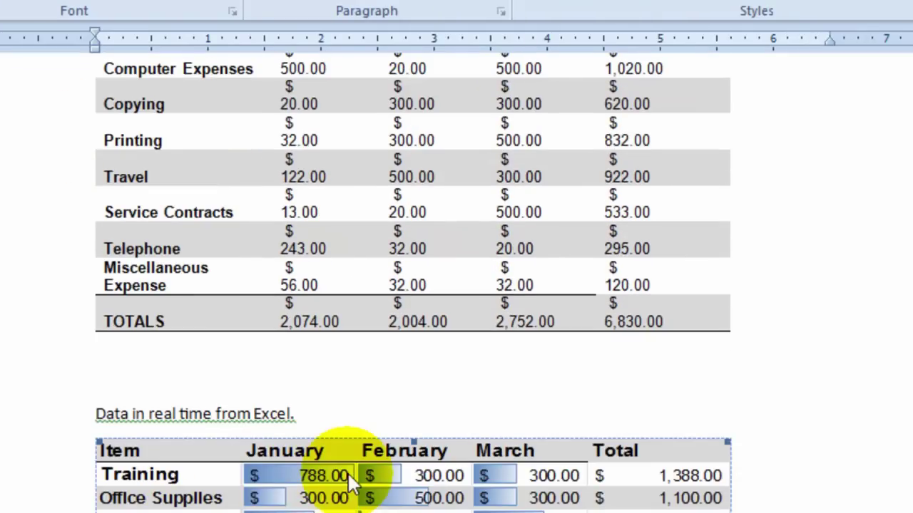
pyautogui.scroll(-3, 303, 492)
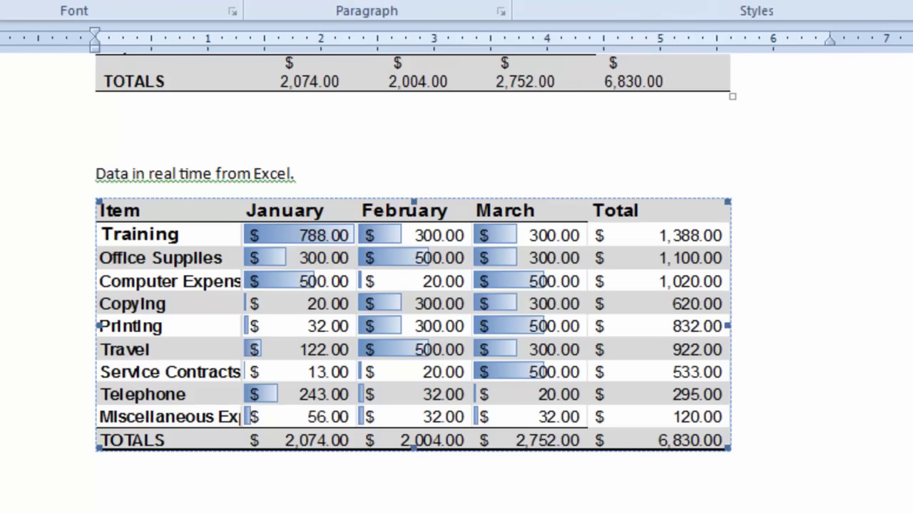
# Close the Word report, saving it as Monthly report.
pyautogui.hotkey('alt', 'F4')
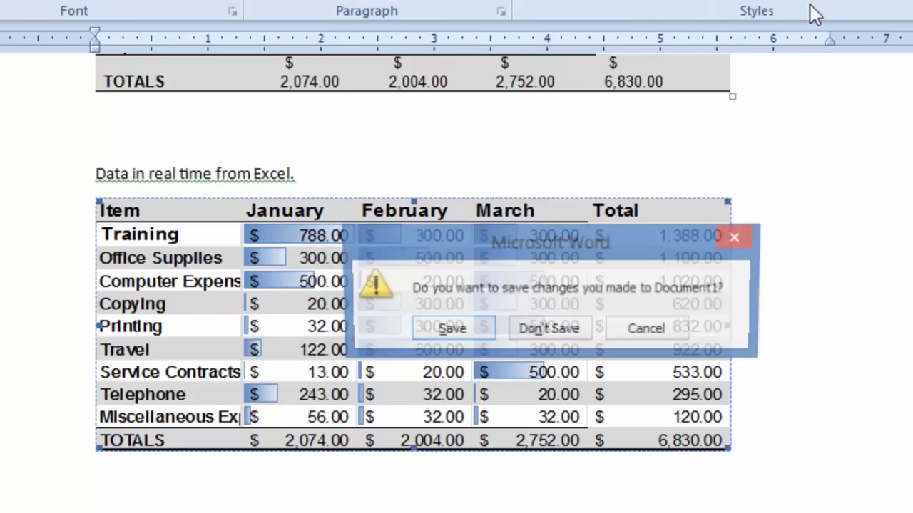
pyautogui.click(471, 327)
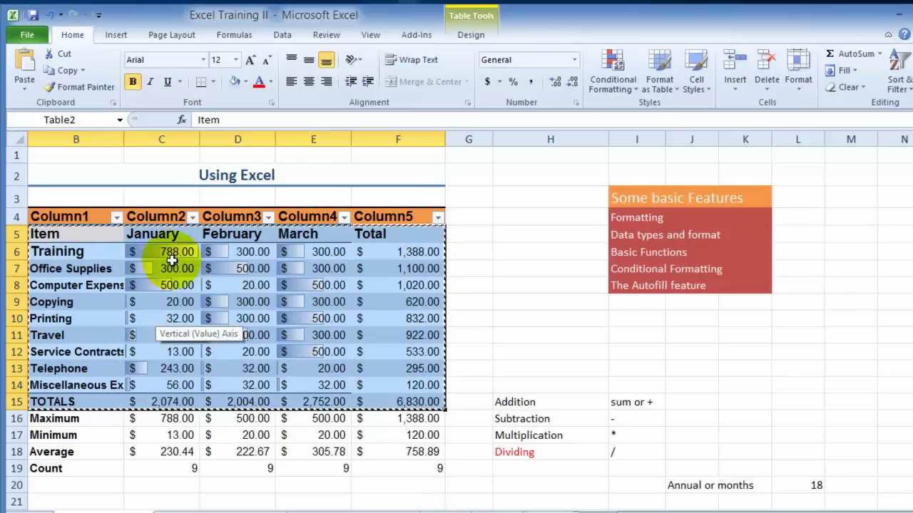
# Set the January Training amount in cell C6 of the Excel expense table to 1,500.
pyautogui.click(173, 255)
pyautogui.click(174, 259)
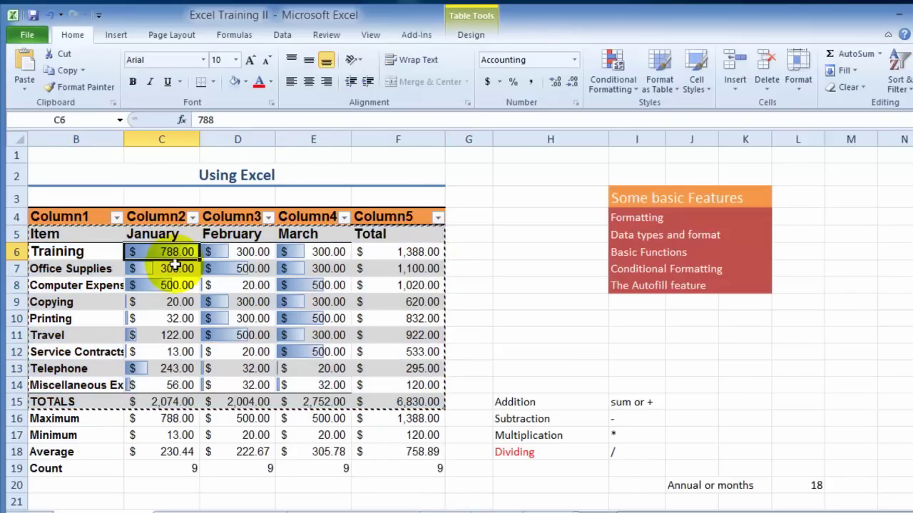
pyautogui.write('1,')
pyautogui.write('500')
pyautogui.press('Return')
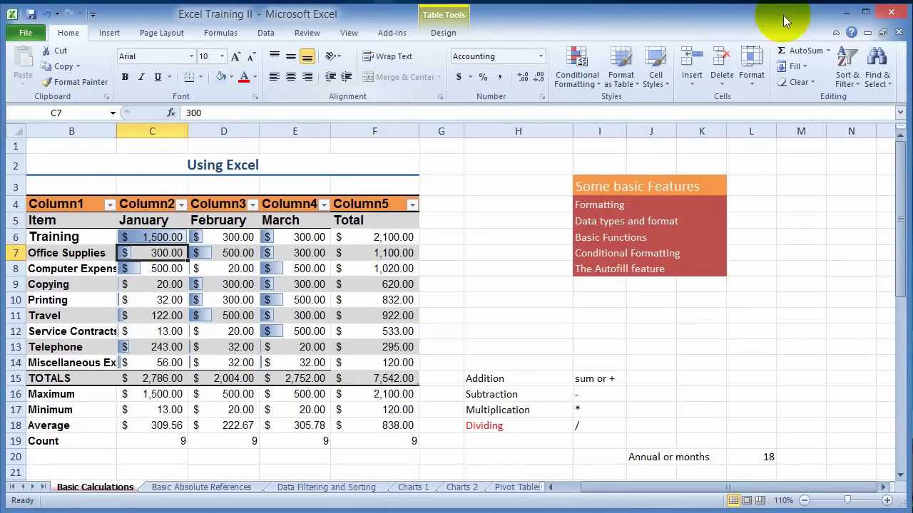
# Reopen the Monthly report document in Word, update its linked data from Excel, and check the January Training value in the linked table.
pyautogui.click(849, 15)
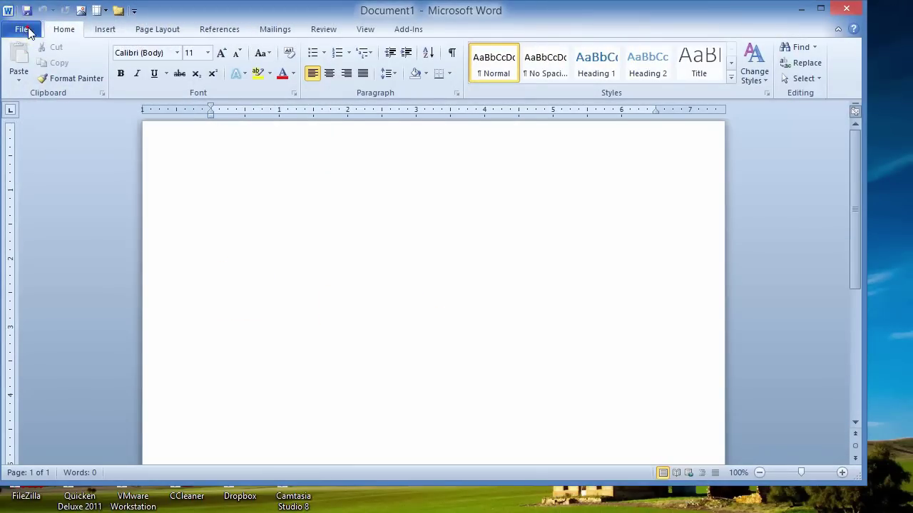
pyautogui.click(24, 29)
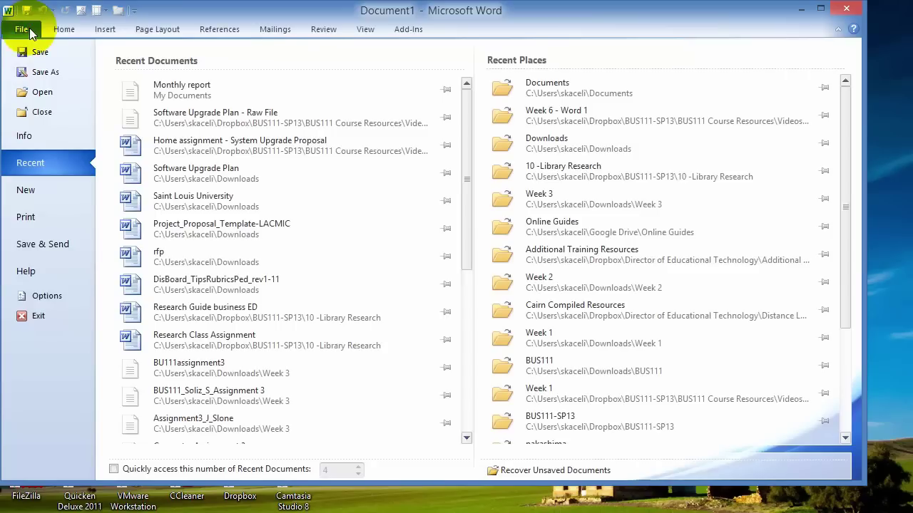
pyautogui.click(177, 95)
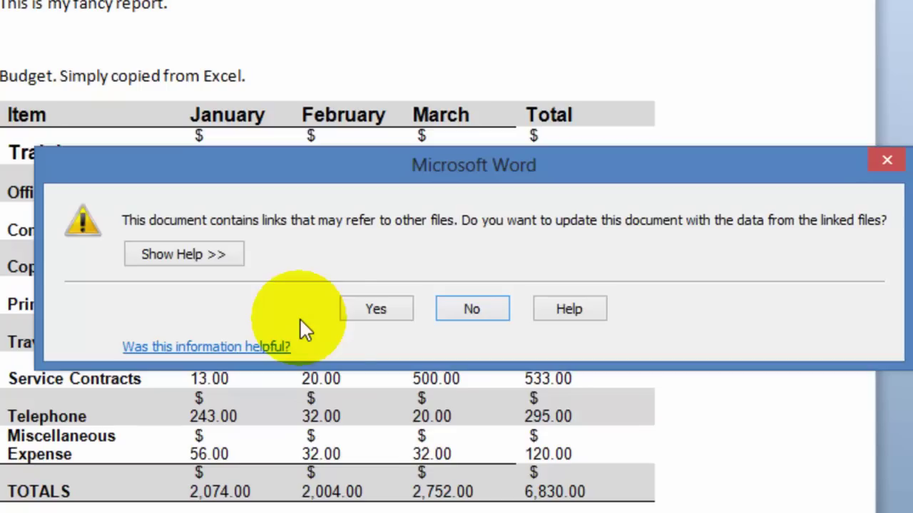
pyautogui.click(367, 310)
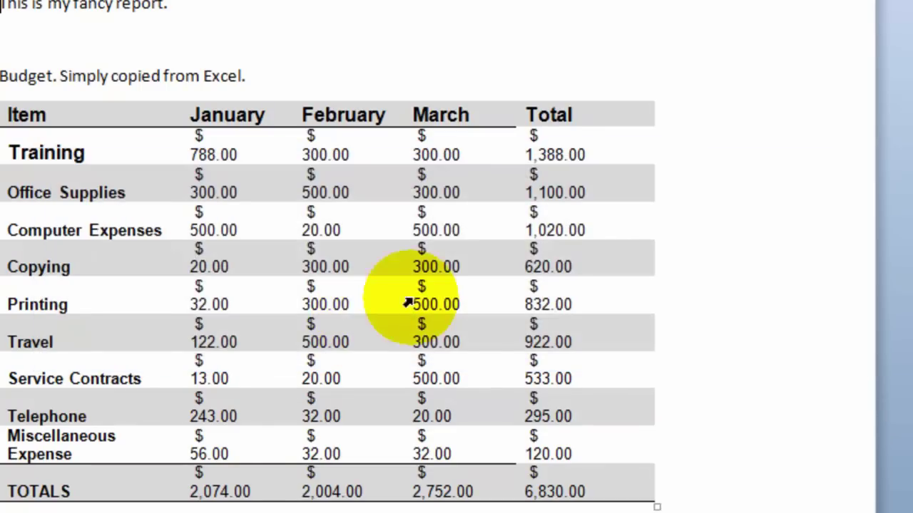
pyautogui.scroll(-10, 271, 314)
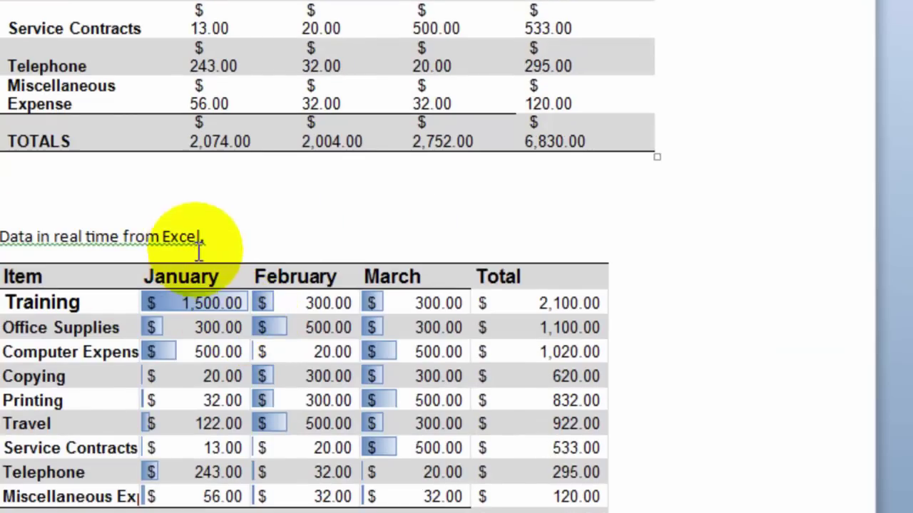
pyautogui.click(170, 309)
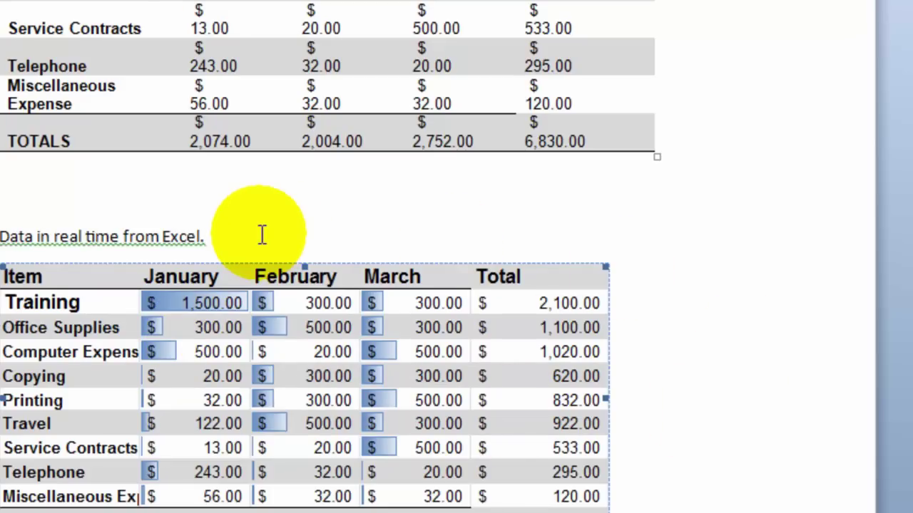
pyautogui.click(222, 230)
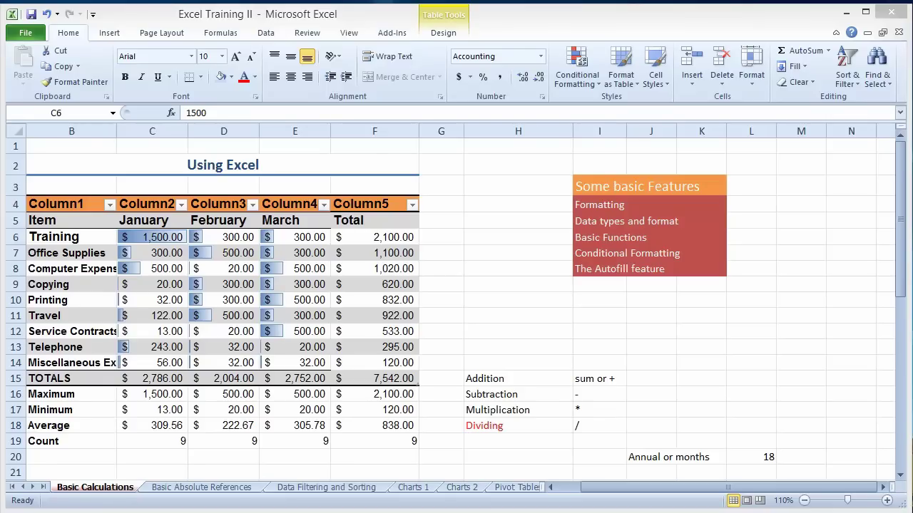
# Add the comment "This exceeded our budget due to the system upgrade." to January Training (C6) and a comment to January Computer Expenses (C8).
pyautogui.click(163, 269)
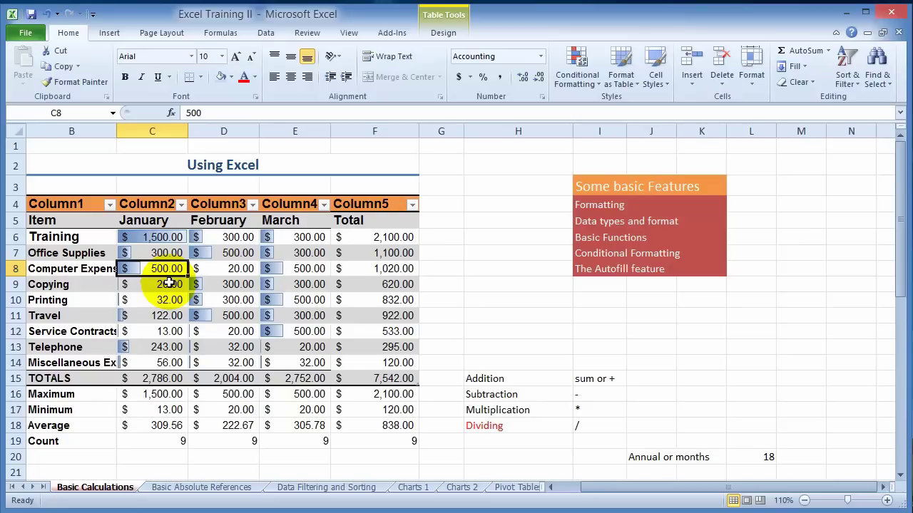
pyautogui.click(171, 236)
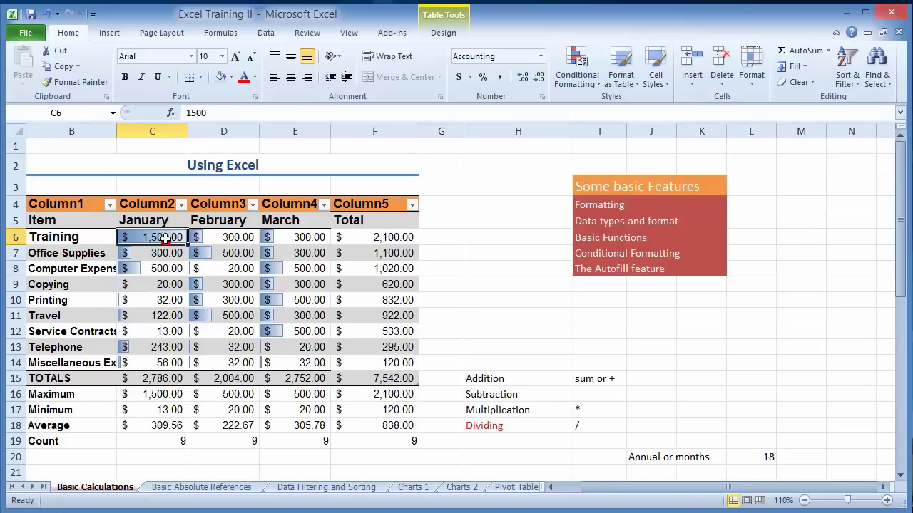
pyautogui.click(312, 35)
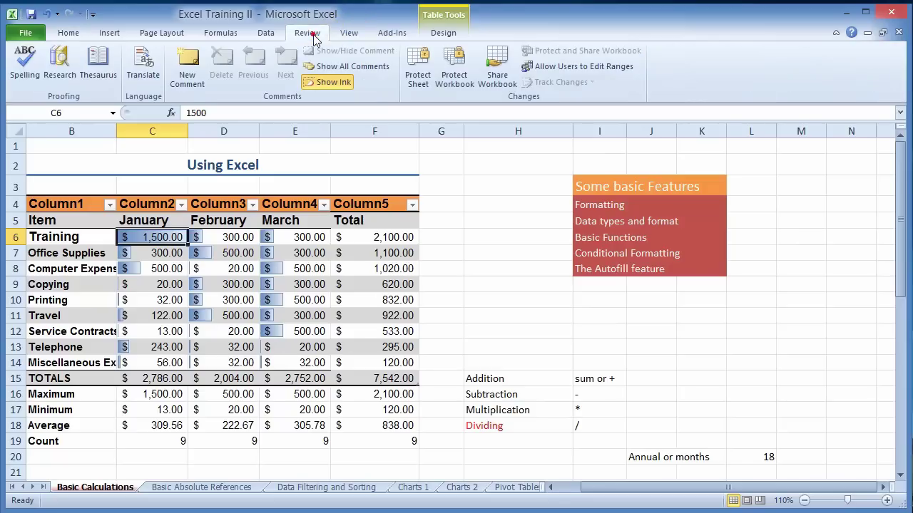
pyautogui.click(191, 79)
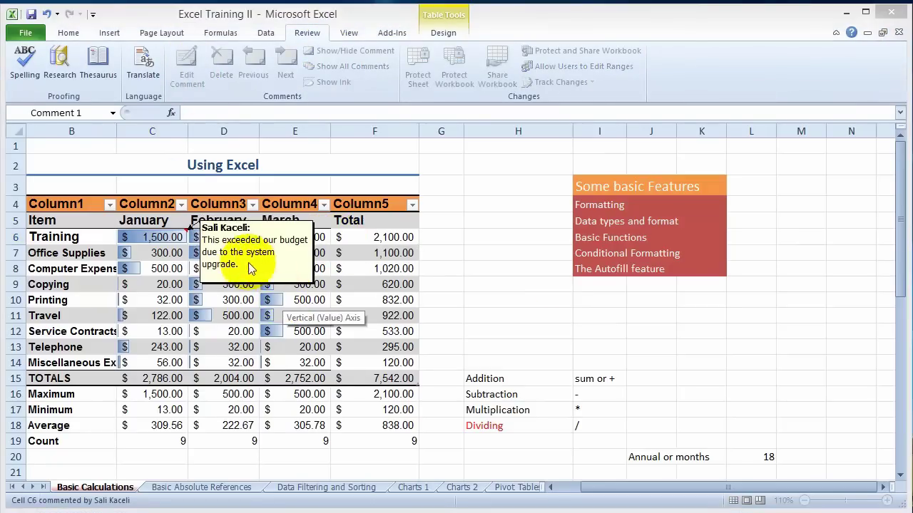
pyautogui.click(169, 253)
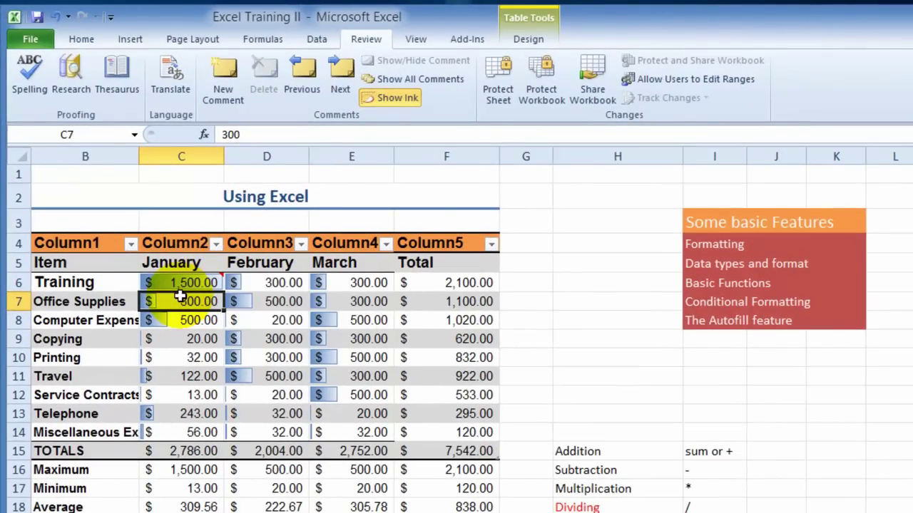
pyautogui.moveTo(203, 282)
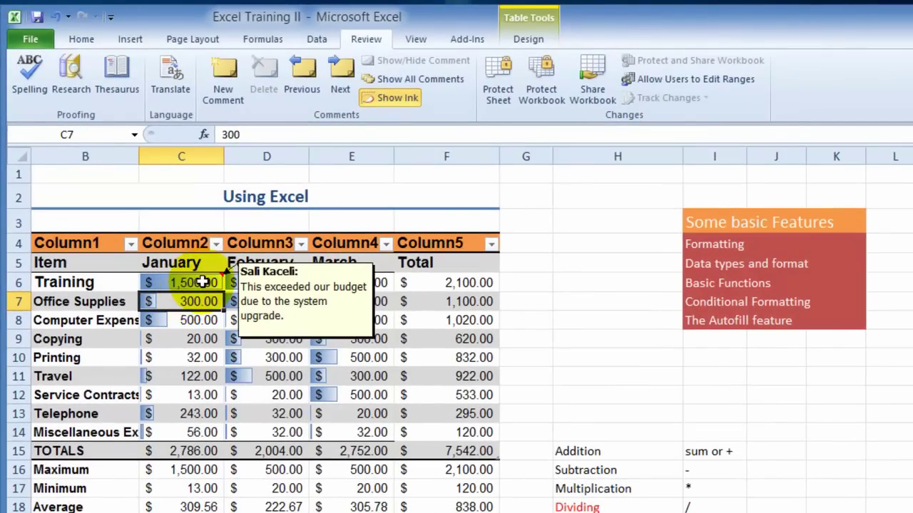
pyautogui.click(207, 321)
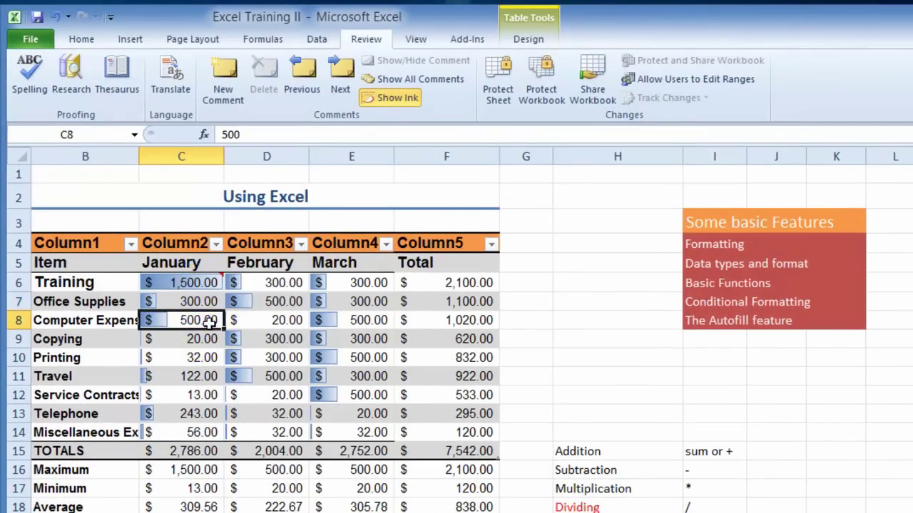
pyautogui.click(193, 350)
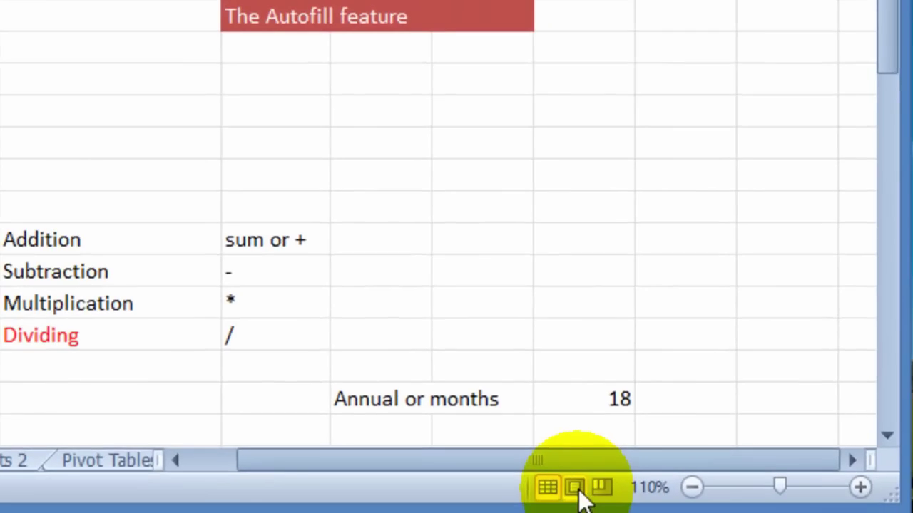
# Switch the worksheet to Page Layout view and add the centered page header "My budget".
pyautogui.click(576, 488)
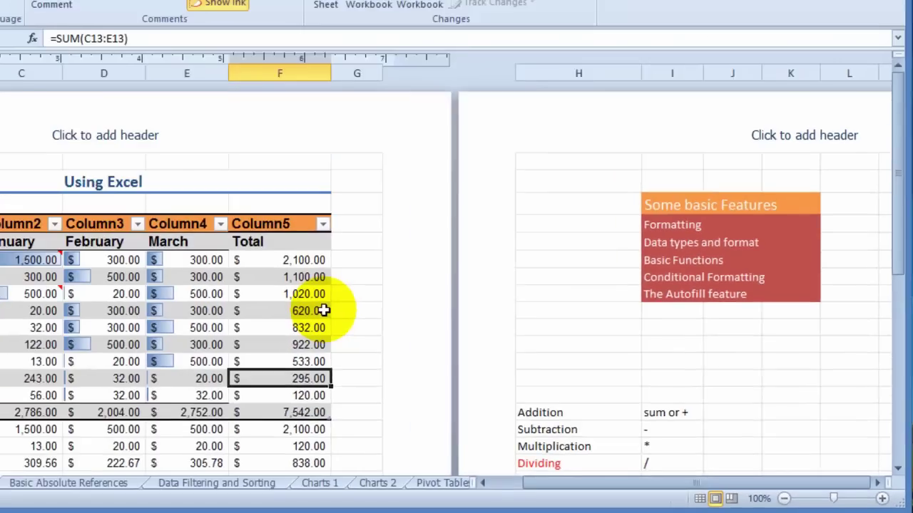
pyautogui.scroll(-3, 367, 303)
pyautogui.scroll(4, 367, 303)
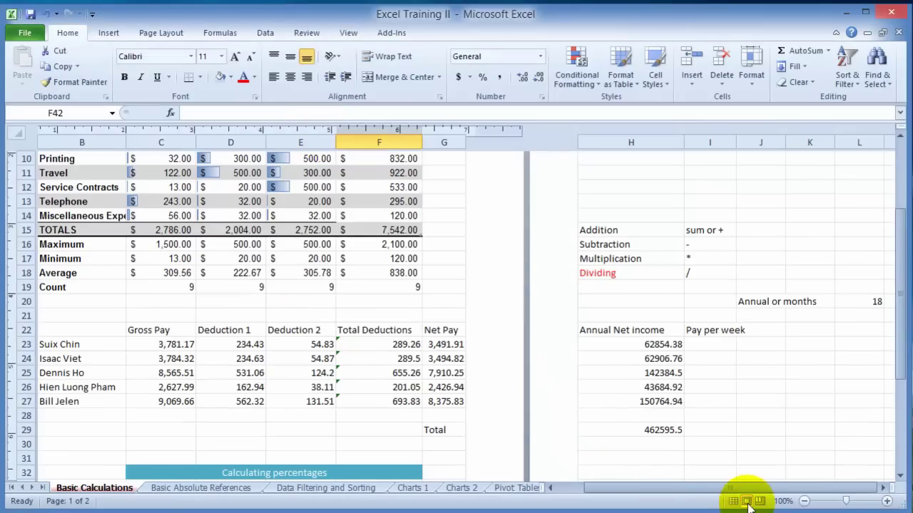
pyautogui.click(288, 316)
pyautogui.scroll(5, 288, 312)
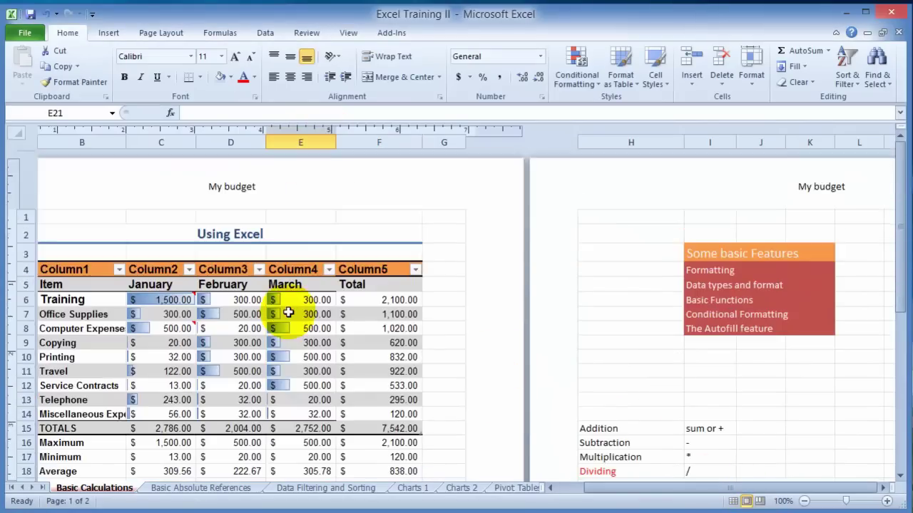
pyautogui.click(221, 187)
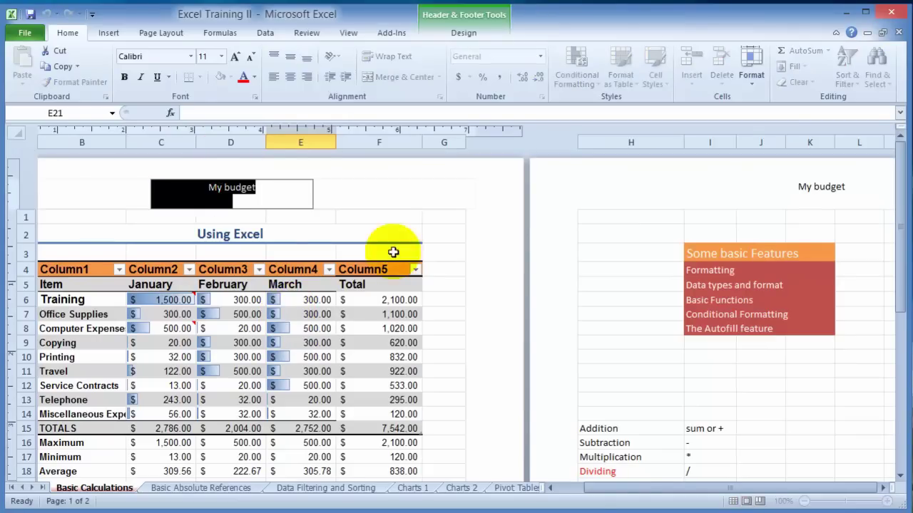
pyautogui.click(356, 337)
# Insert the page number and current time fields into the center section of the page footer.
pyautogui.scroll(-10, 356, 336)
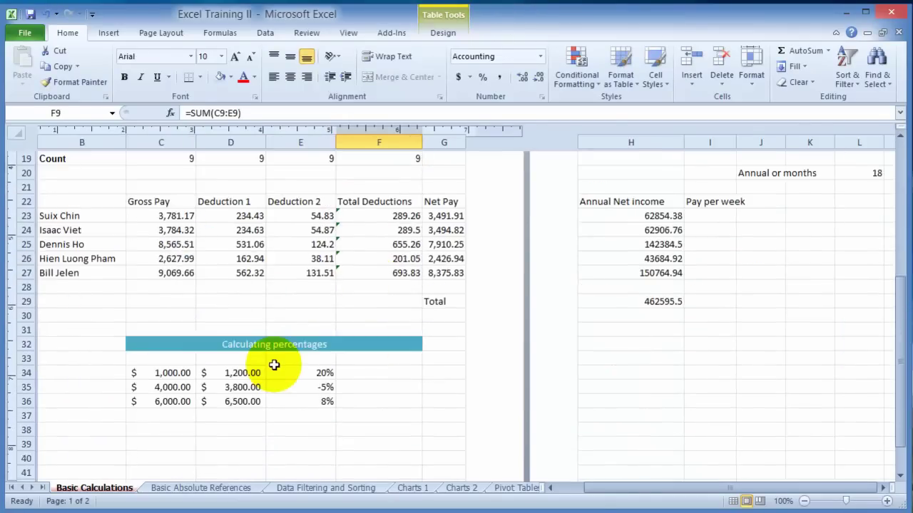
pyautogui.scroll(-3, 267, 354)
pyautogui.click(230, 309)
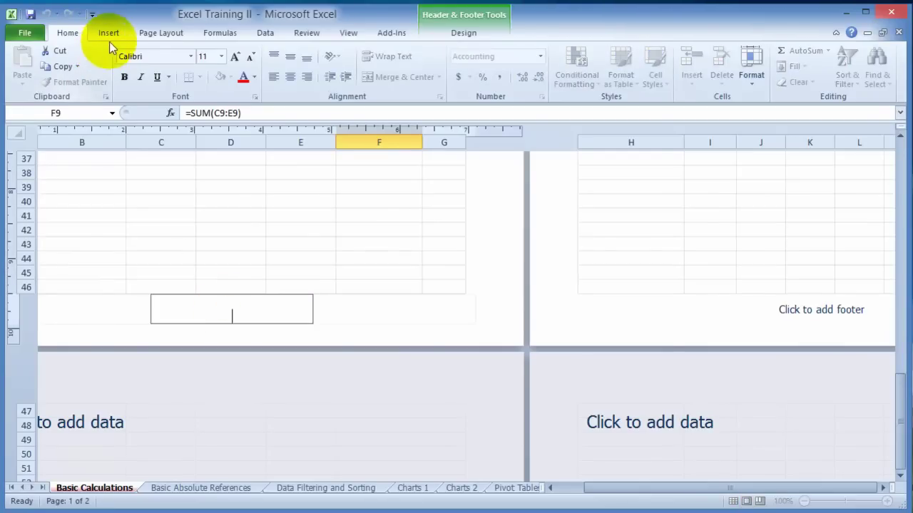
pyautogui.click(462, 33)
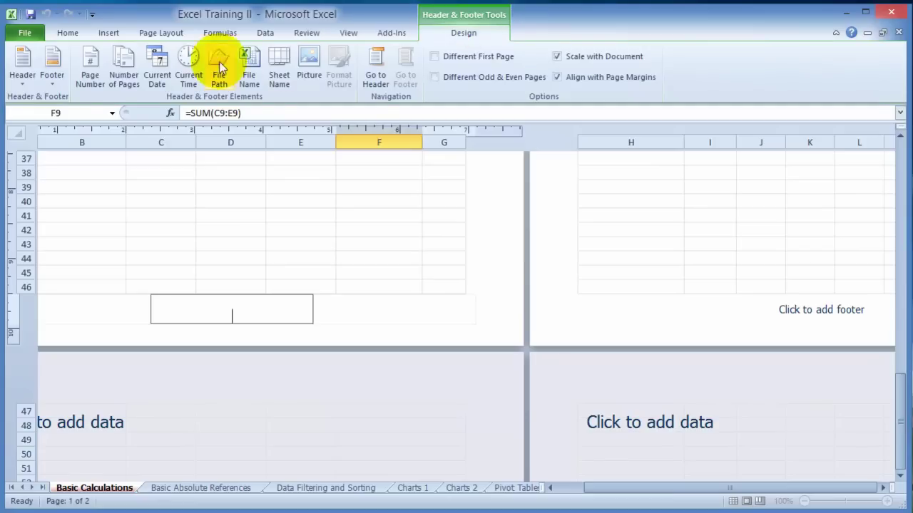
pyautogui.click(91, 83)
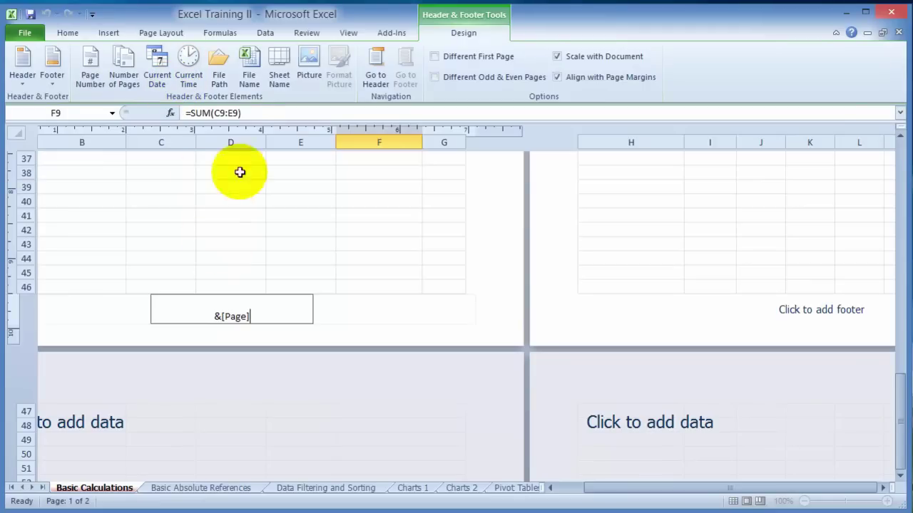
pyautogui.click(189, 71)
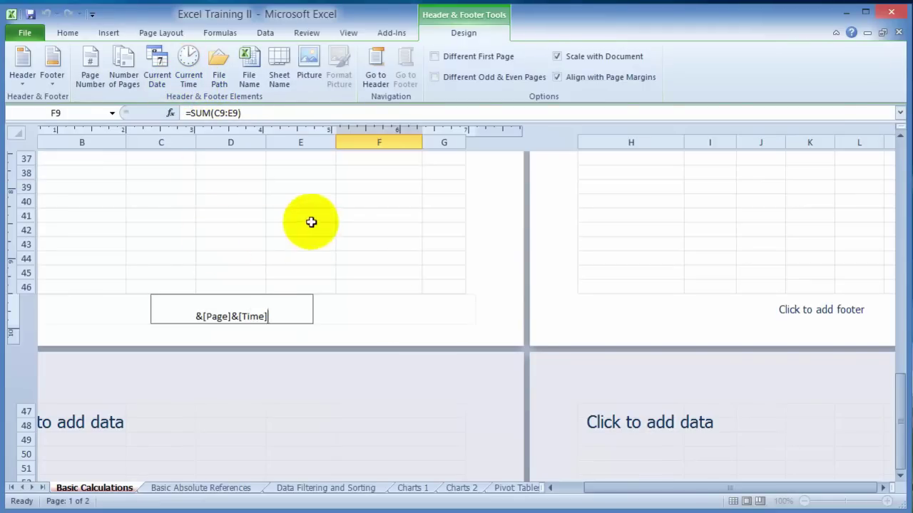
pyautogui.click(402, 315)
pyautogui.click(337, 271)
# Open the print preview of the Basic Calculations sheet and show its margin and column handles.
pyautogui.scroll(10, 340, 264)
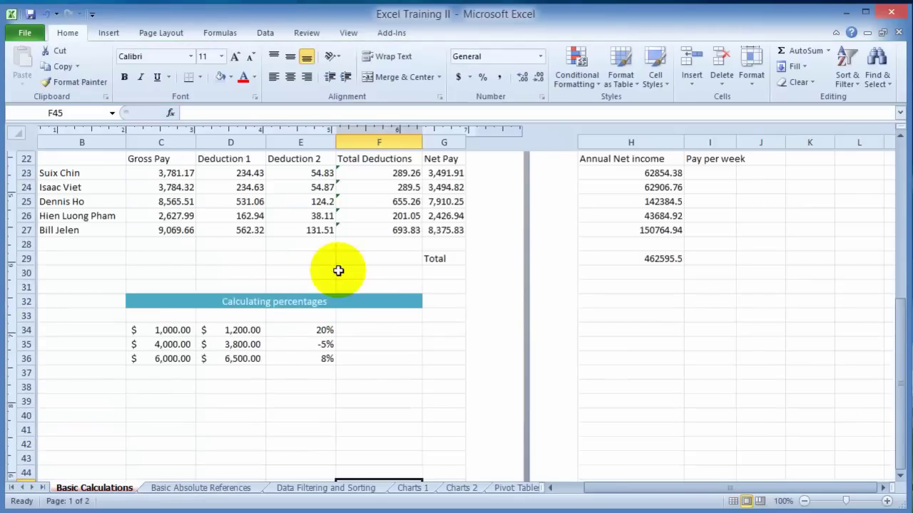
pyautogui.click(24, 32)
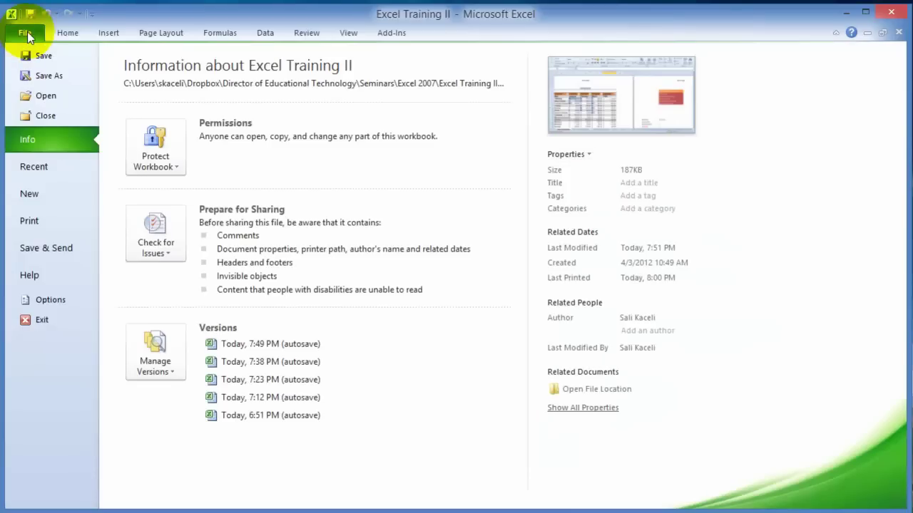
pyautogui.click(32, 222)
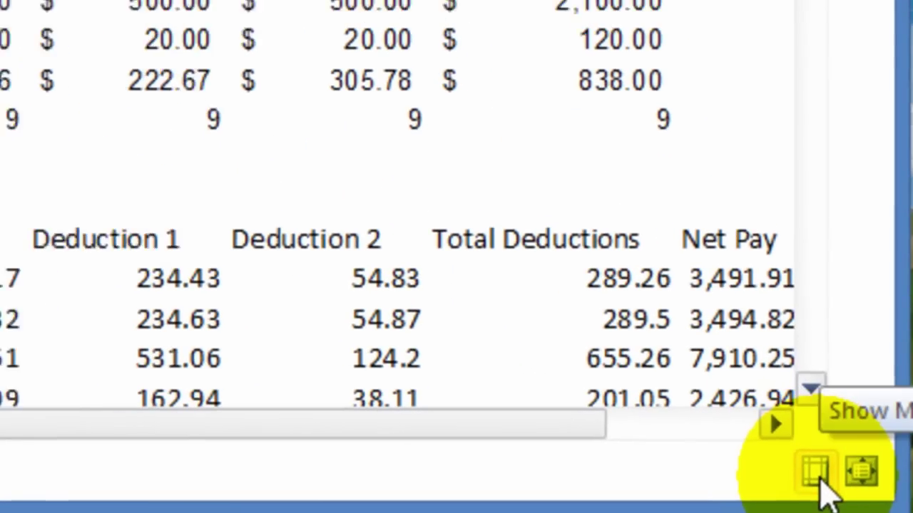
pyautogui.click(819, 479)
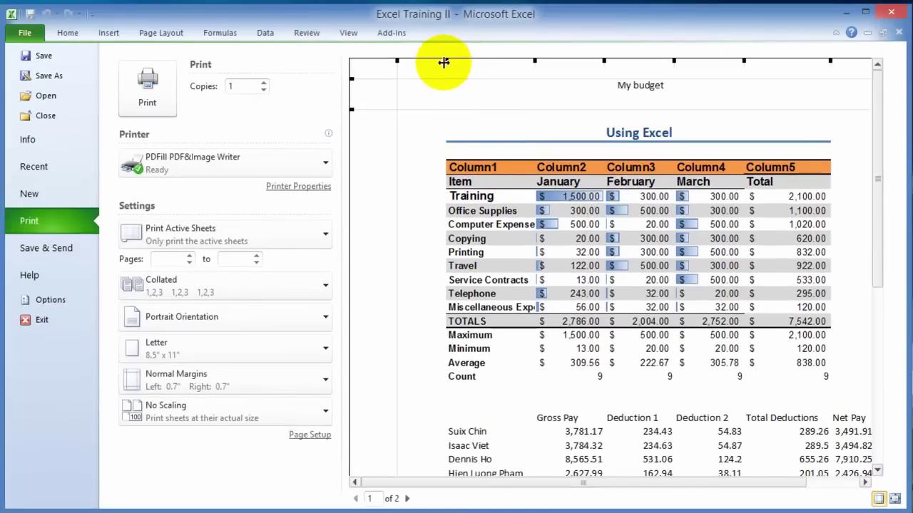
# Adjust column widths in the preview: narrow blank column A, widen the Item column, and slightly narrow the January column.
pyautogui.moveTo(447, 60); pyautogui.dragTo(407, 67)
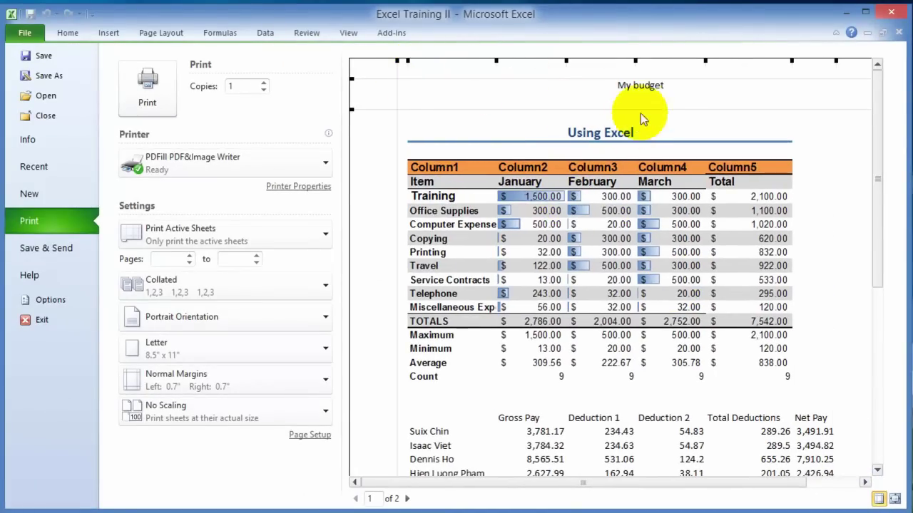
pyautogui.moveTo(493, 62); pyautogui.dragTo(517, 63)
pyautogui.moveTo(584, 63)
pyautogui.mouseDown()
pyautogui.moveTo(621, 64)
pyautogui.moveTo(582, 64)
pyautogui.mouseUp()
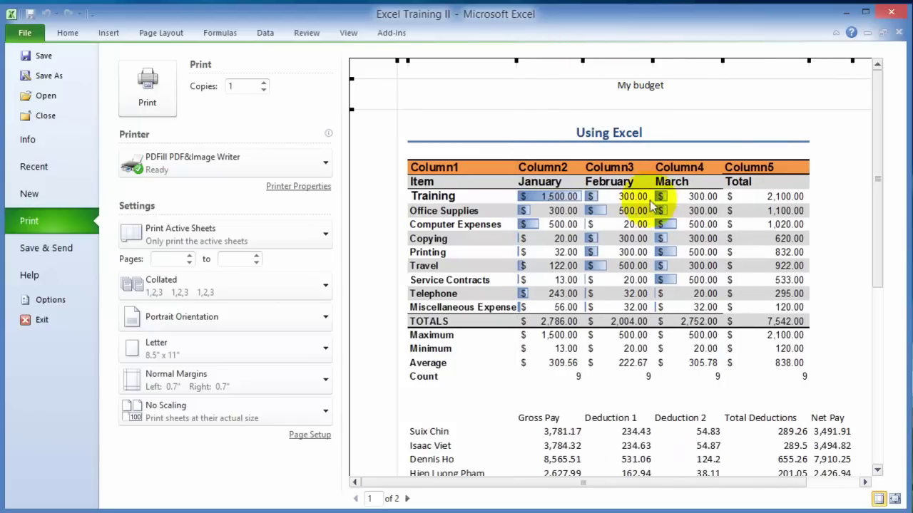
# Leave the print preview and switch the worksheet back to Normal view.
pyautogui.click(68, 33)
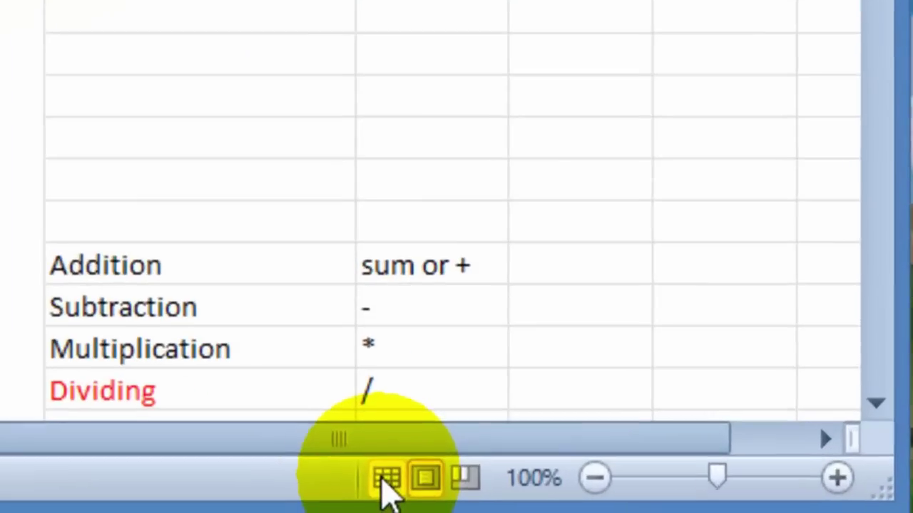
pyautogui.click(385, 480)
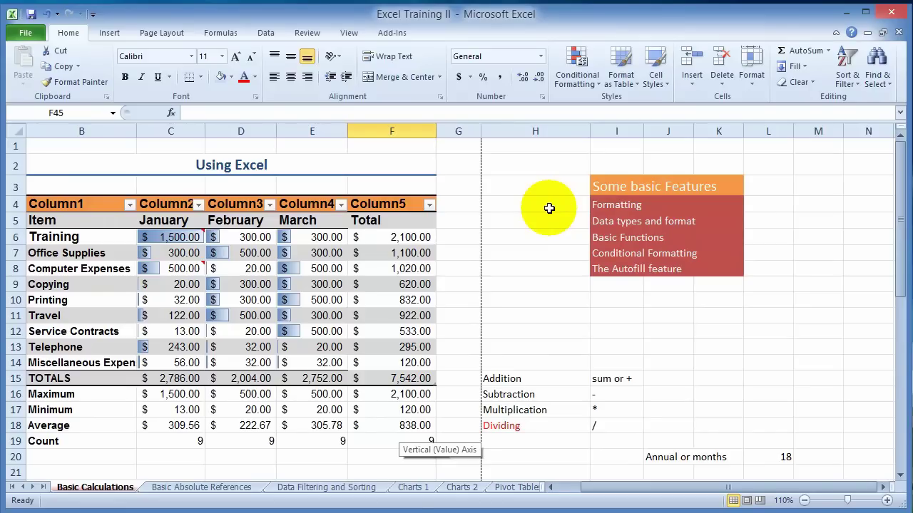
pyautogui.click(53, 238)
# Set the payroll table in B22:G29 as the print area.
pyautogui.scroll(-3, 174, 287)
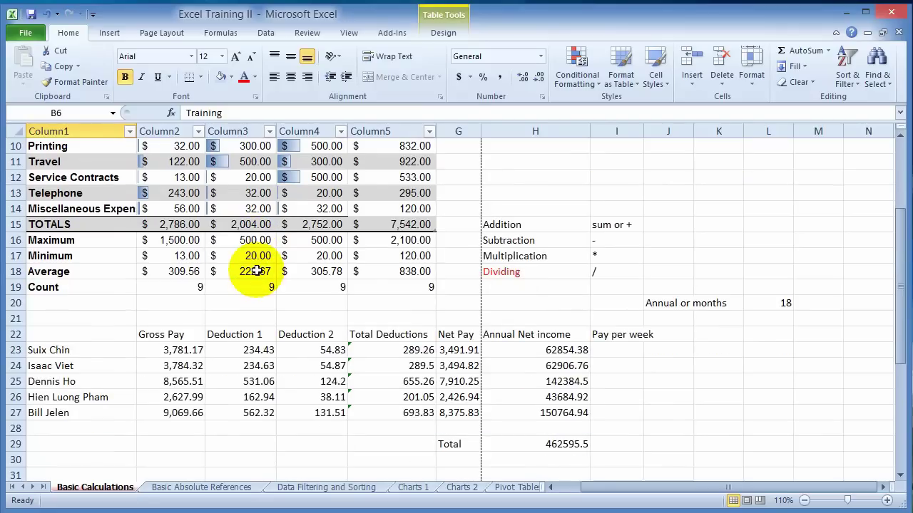
pyautogui.moveTo(35, 332); pyautogui.dragTo(446, 447)
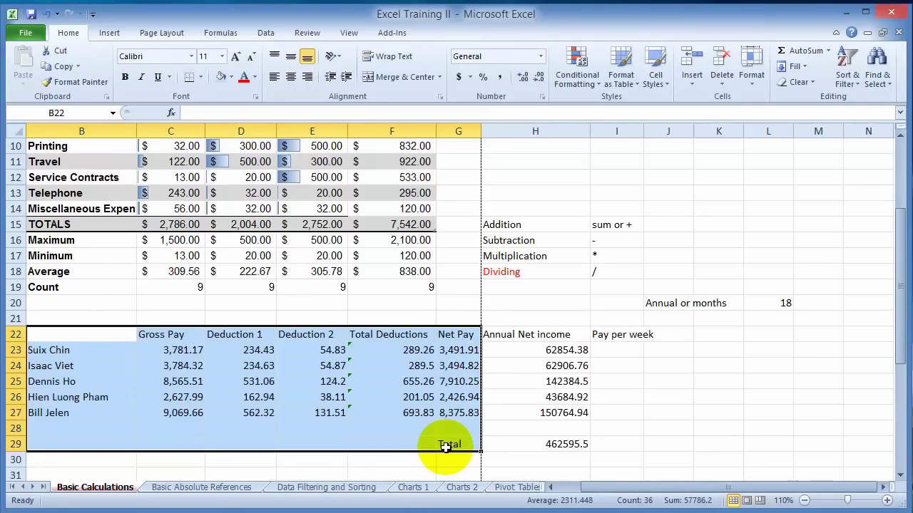
pyautogui.click(163, 34)
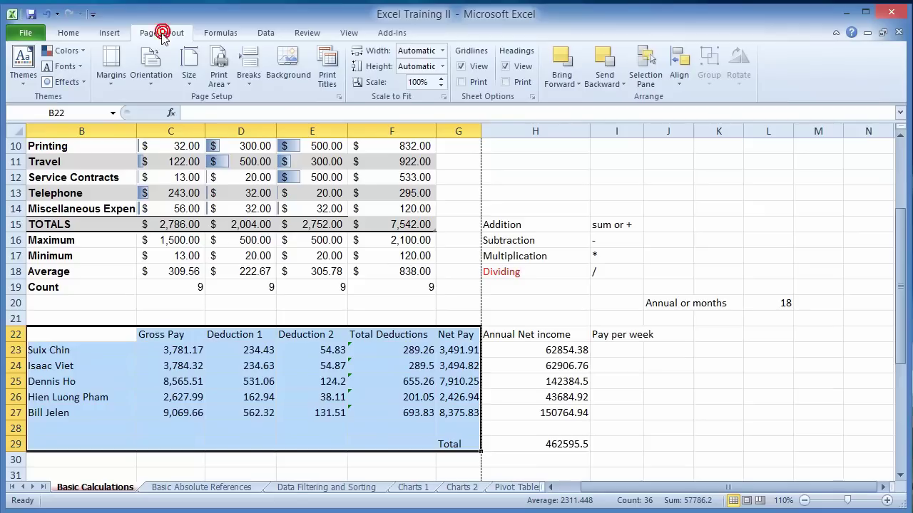
pyautogui.click(230, 84)
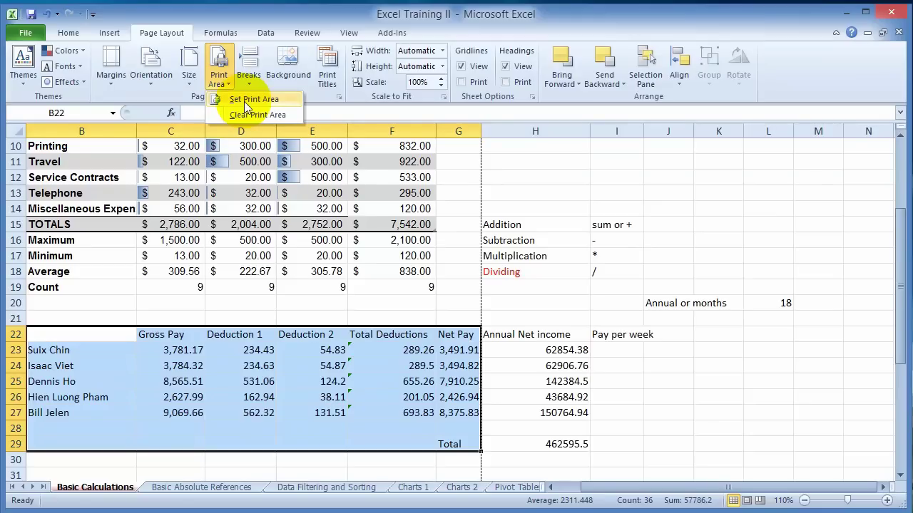
pyautogui.click(244, 100)
pyautogui.click(290, 298)
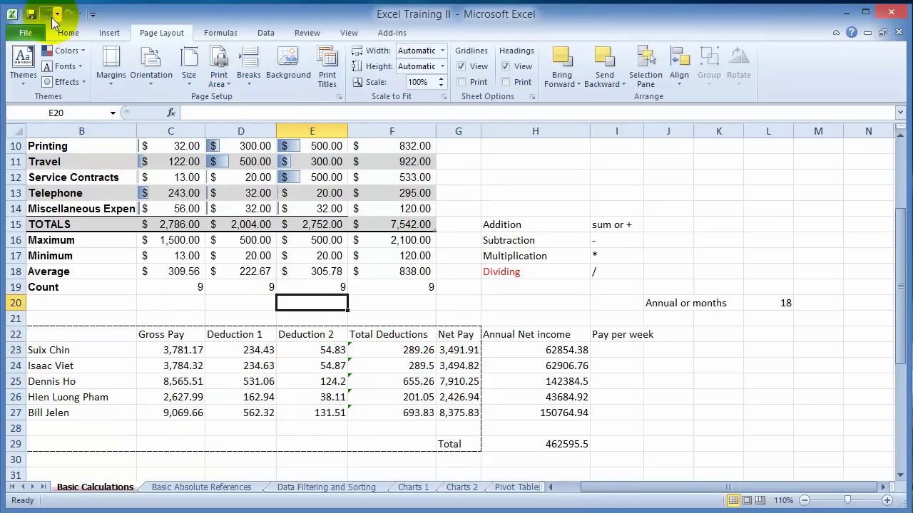
# Check the print preview of the payroll print area and return to the worksheet.
pyautogui.click(26, 33)
pyautogui.click(39, 217)
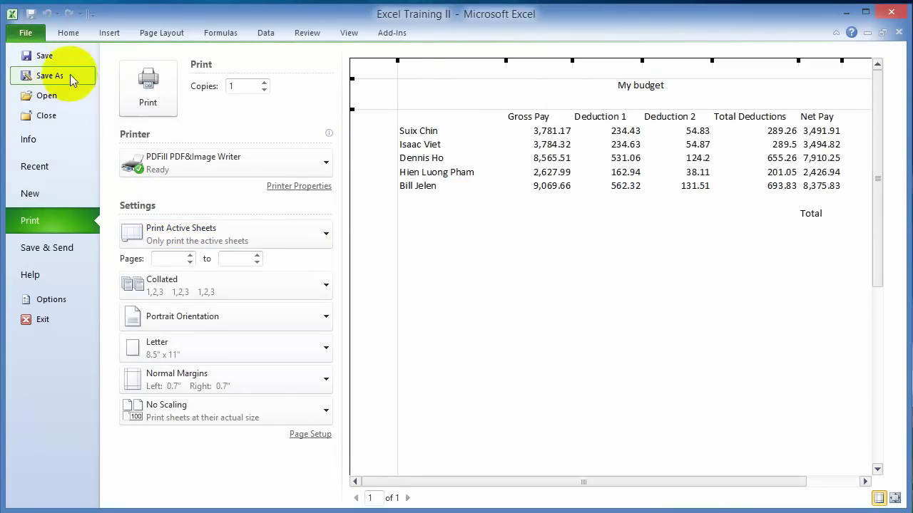
pyautogui.click(69, 33)
pyautogui.click(181, 366)
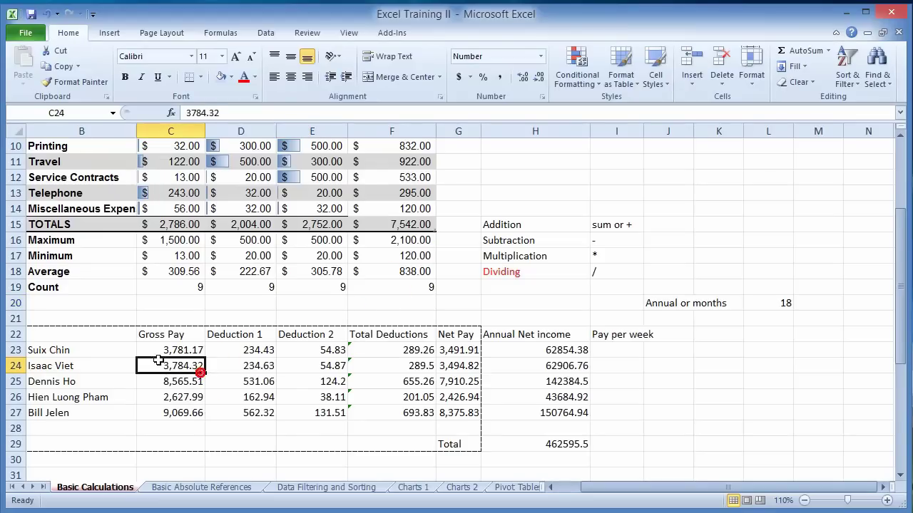
pyautogui.click(59, 337)
# Clear the print area currently set on the Basic Calculations sheet.
pyautogui.scroll(3, 183, 256)
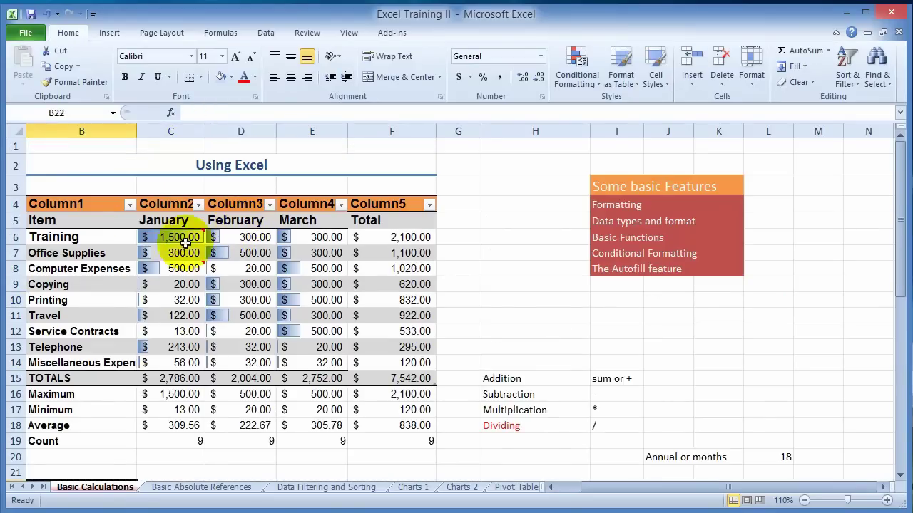
pyautogui.click(45, 187)
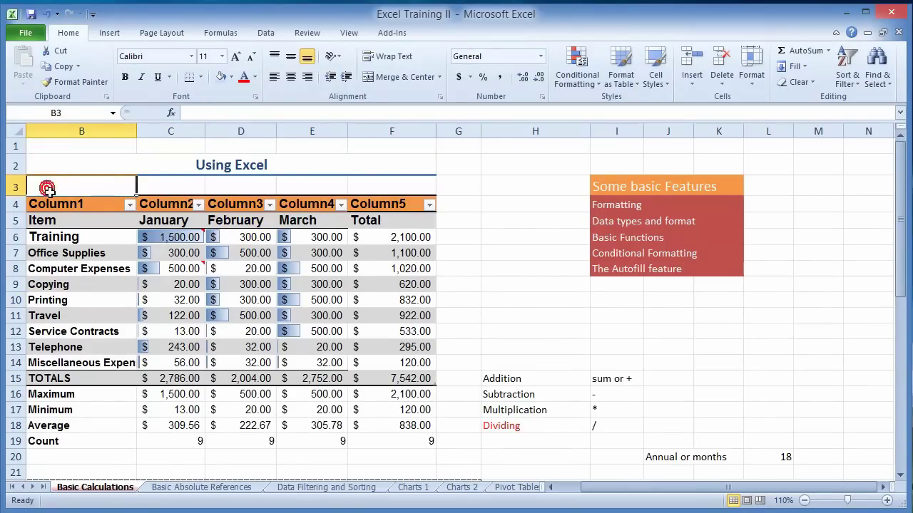
pyautogui.click(162, 35)
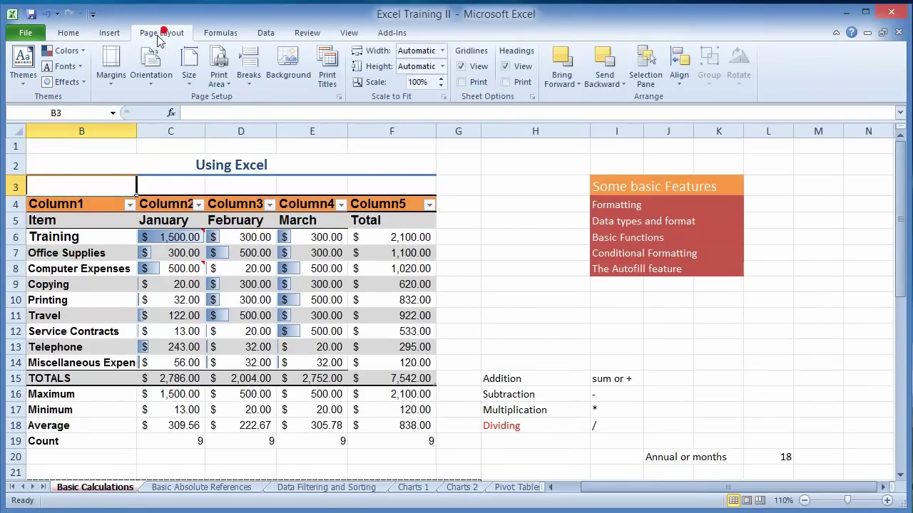
pyautogui.click(228, 86)
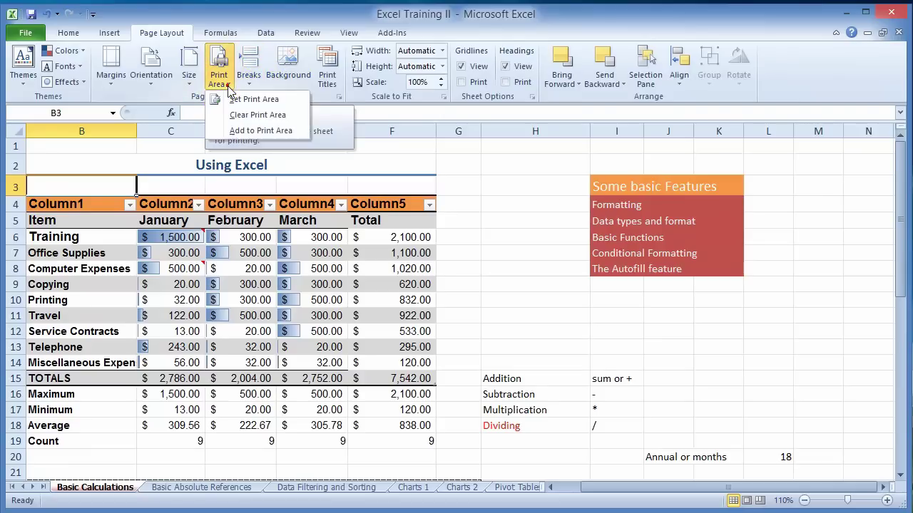
pyautogui.click(247, 117)
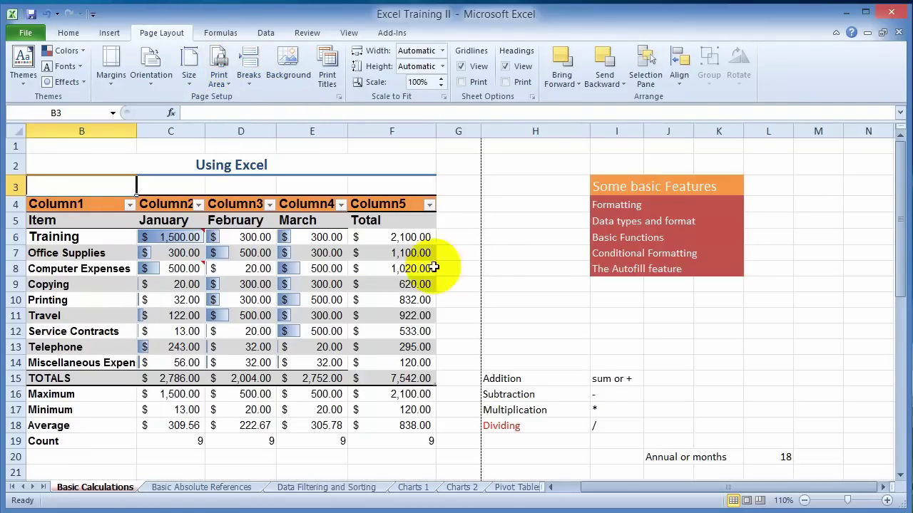
# Set the budget table in B5:F15, from the Item header row through TOTALS, as the print area.
pyautogui.click(370, 255)
pyautogui.moveTo(33, 212); pyautogui.dragTo(260, 379)
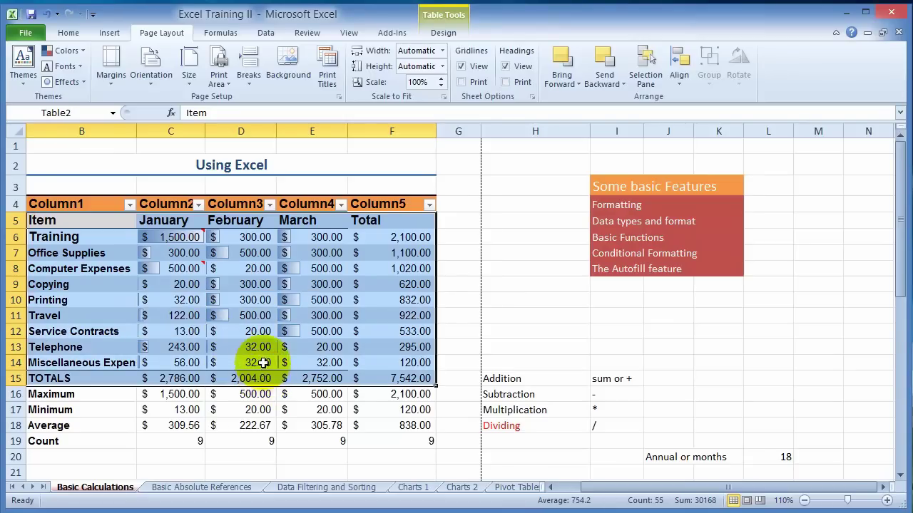
pyautogui.click(221, 85)
pyautogui.click(235, 97)
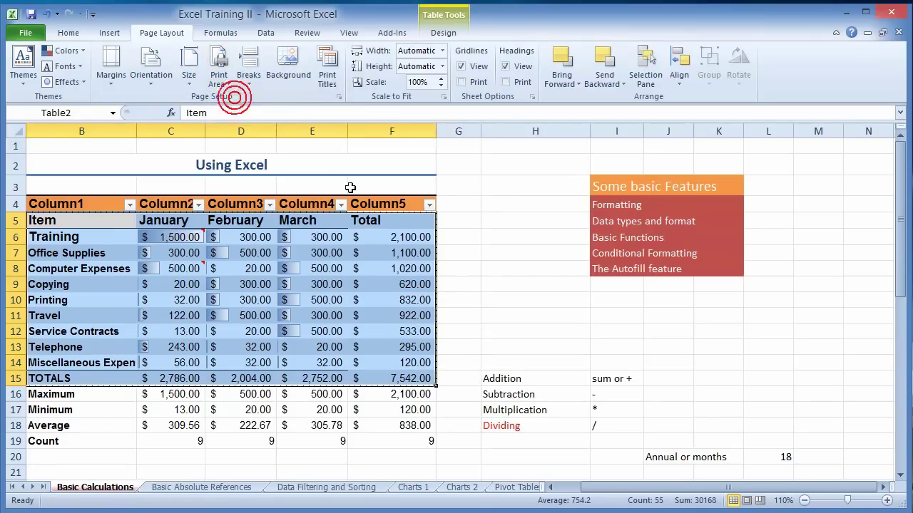
# Open the print preview of the budget print area and widen the Total column there.
pyautogui.click(36, 34)
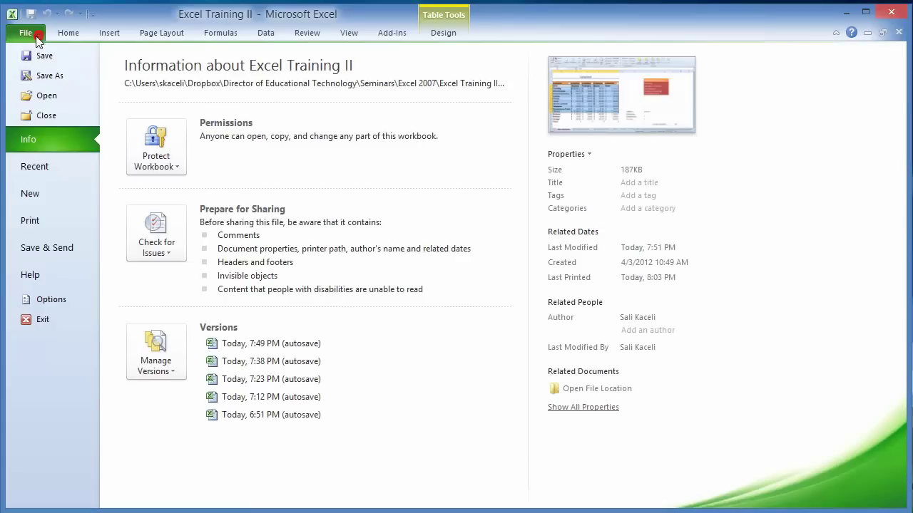
pyautogui.click(56, 223)
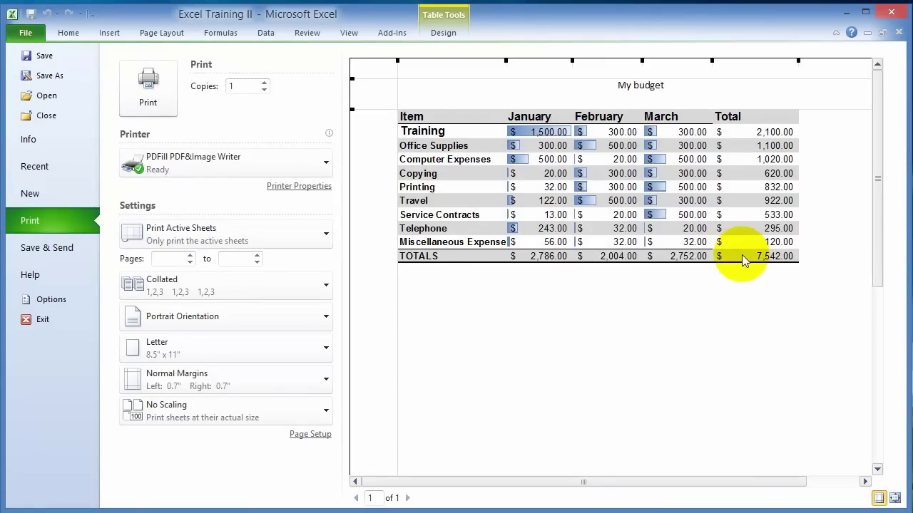
pyautogui.moveTo(798, 60); pyautogui.dragTo(846, 61)
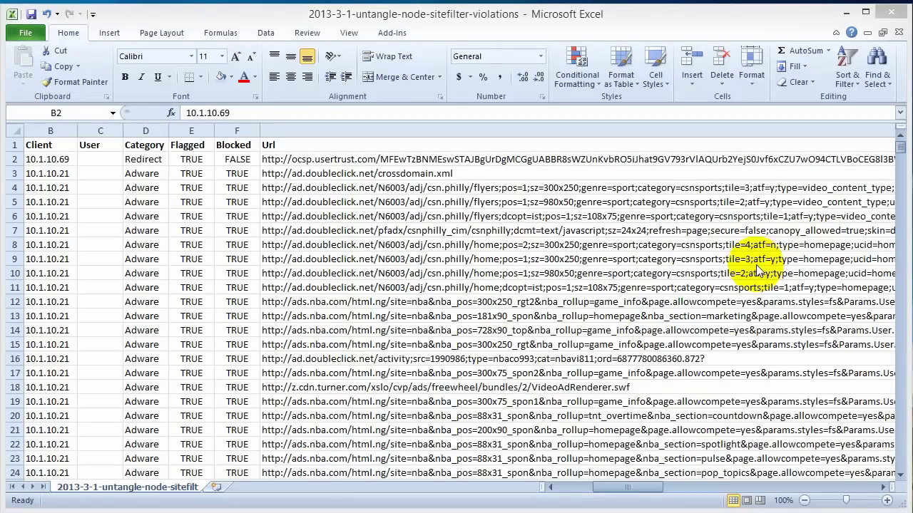
# Look through the site filter violations log down to its final rows and return to the header row.
pyautogui.scroll(-8, 249, 236)
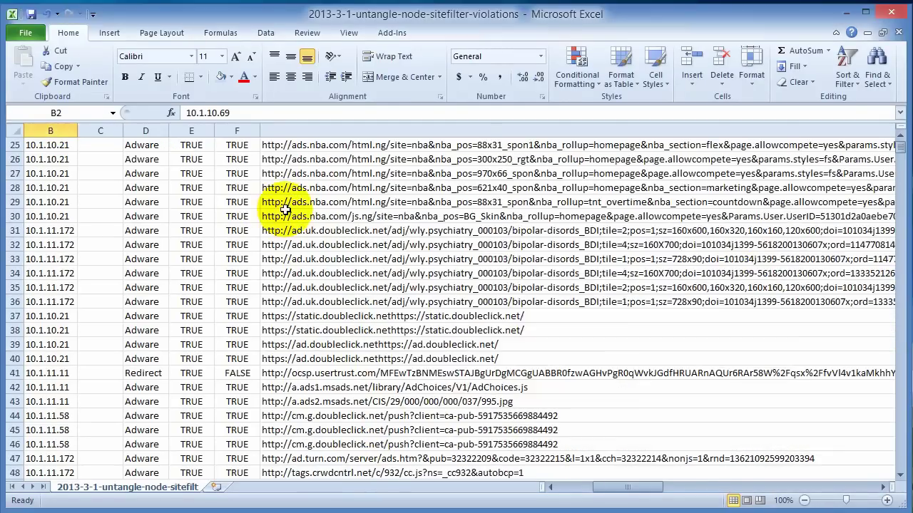
pyautogui.scroll(-16, 285, 209)
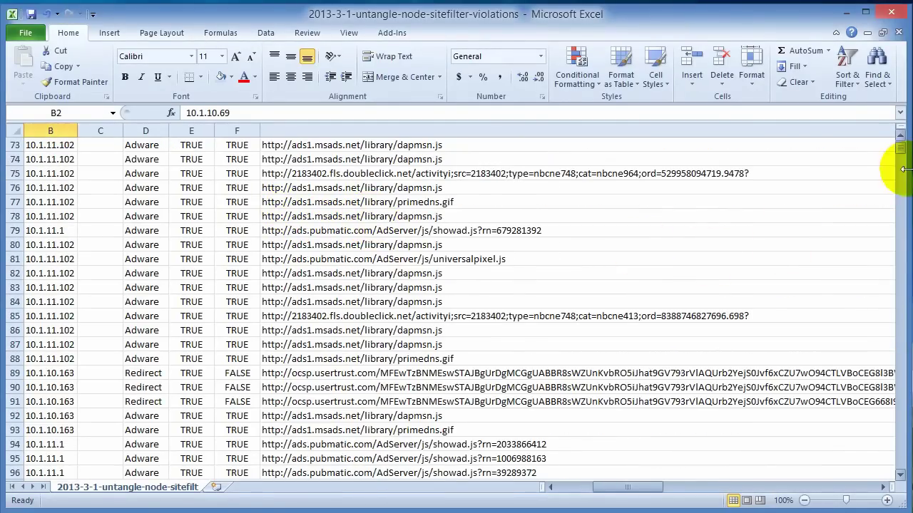
pyautogui.moveTo(901, 154); pyautogui.dragTo(886, 487)
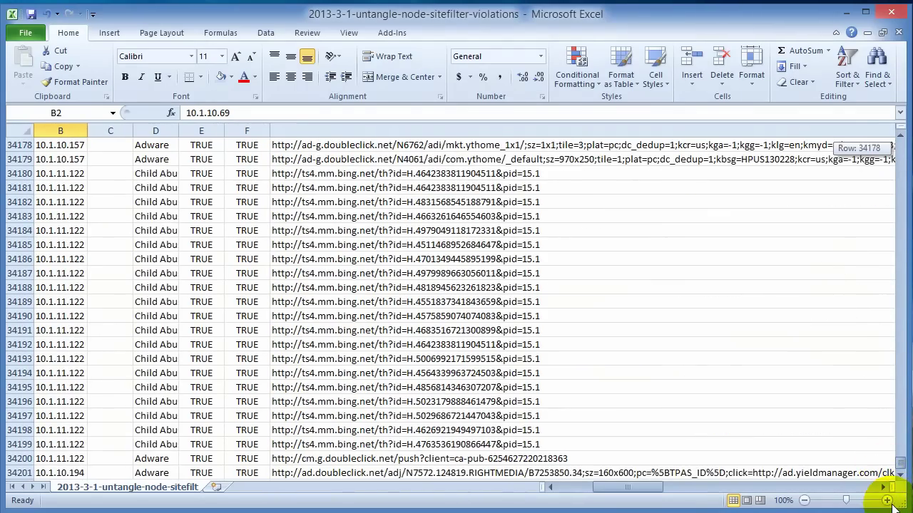
pyautogui.moveTo(893, 507); pyautogui.dragTo(885, 126)
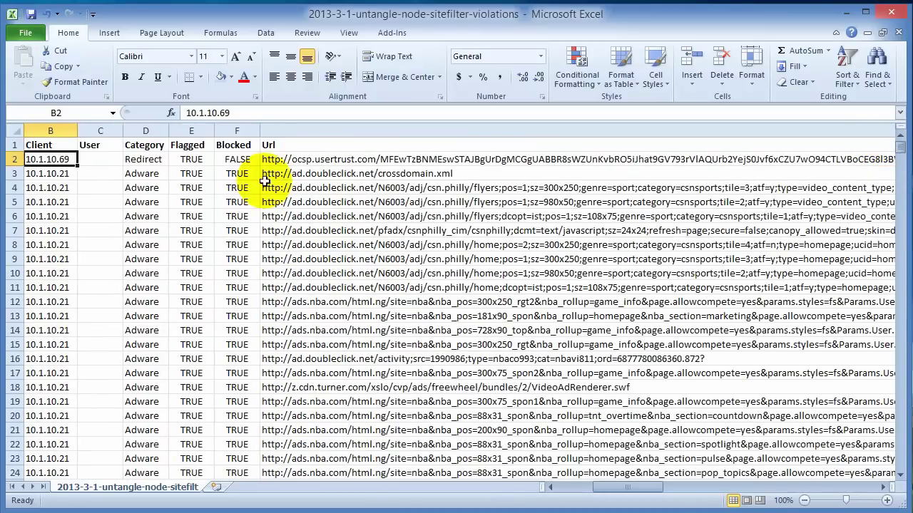
# Examine the Client and User headings and the client addresses further down the log, returning to the first row.
pyautogui.click(46, 146)
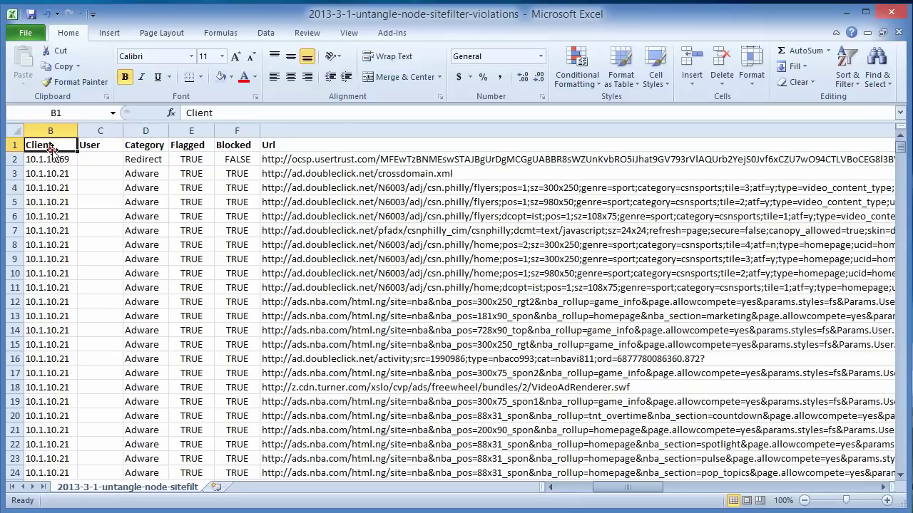
pyautogui.click(106, 147)
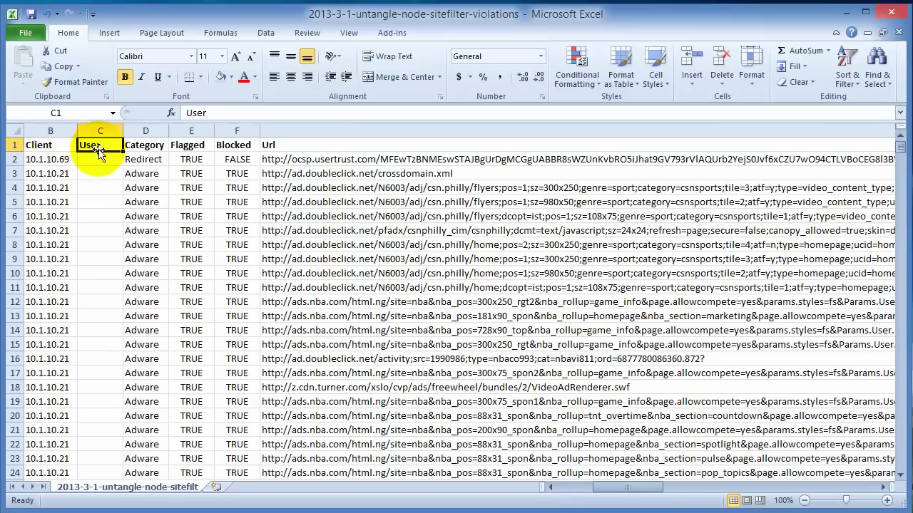
pyautogui.click(61, 159)
pyautogui.scroll(-4, 75, 238)
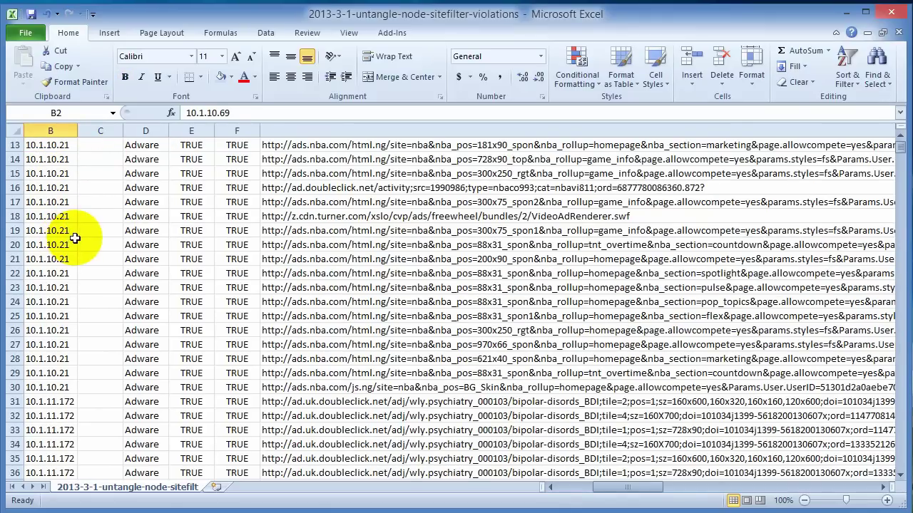
pyautogui.click(75, 238)
pyautogui.scroll(-17, 68, 271)
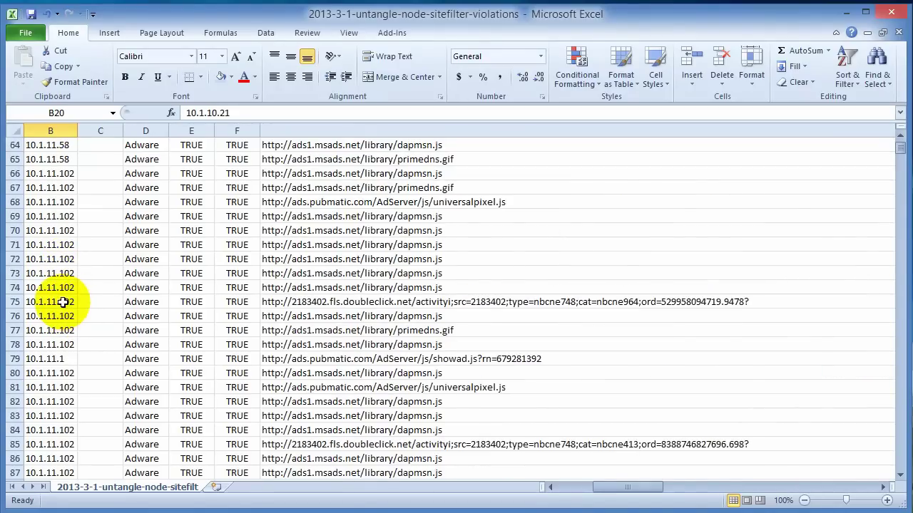
pyautogui.scroll(-11, 63, 303)
pyautogui.click(42, 317)
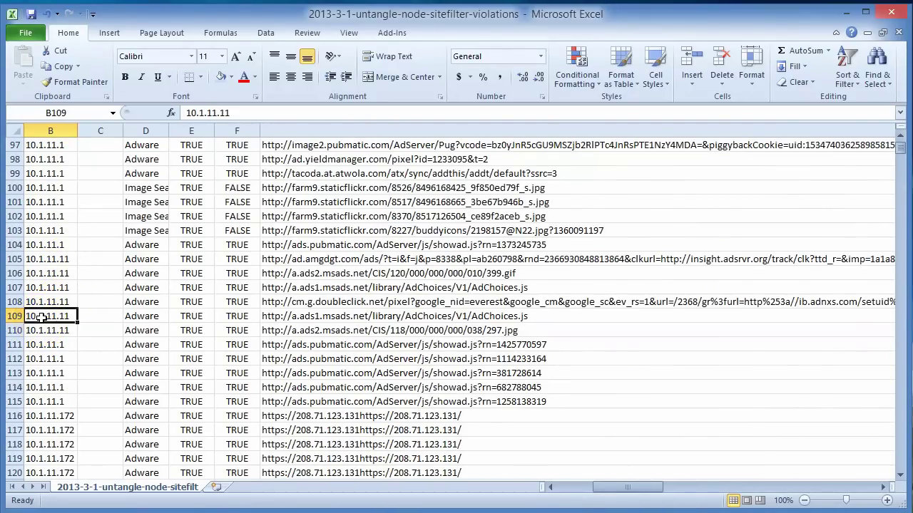
pyautogui.click(43, 386)
pyautogui.scroll(15, 42, 385)
pyautogui.scroll(17, 43, 385)
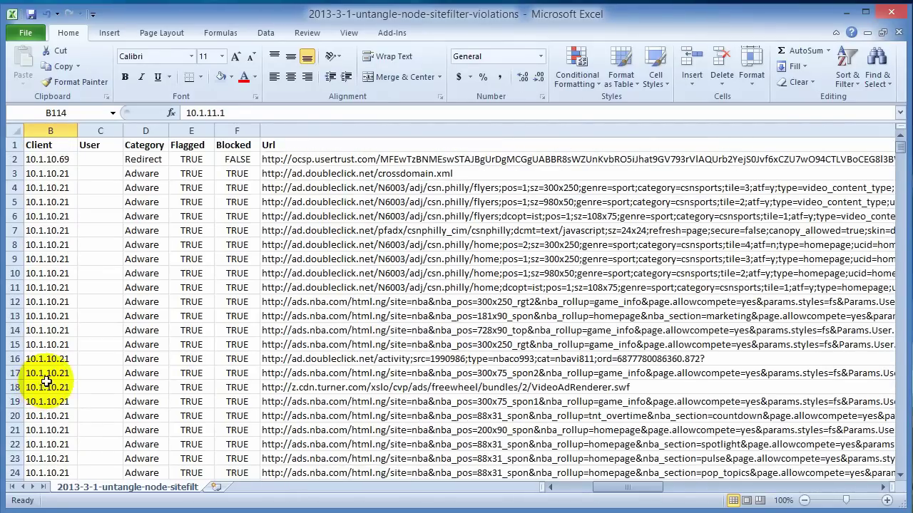
# Freeze the top row of the violations log so the column headings stay visible.
pyautogui.click(62, 147)
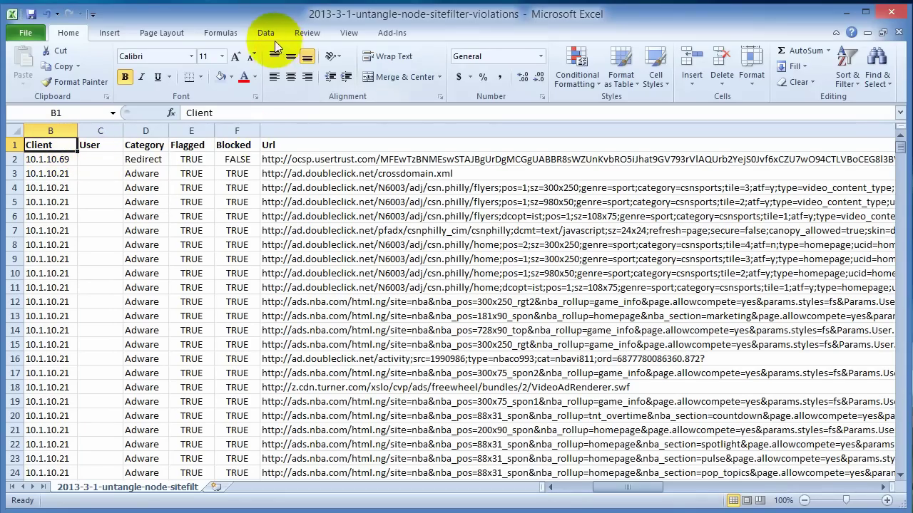
pyautogui.click(349, 33)
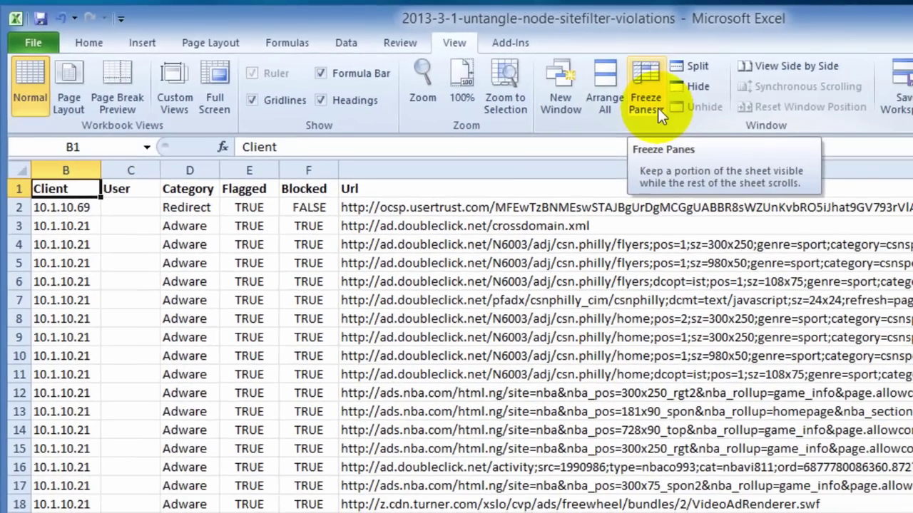
pyautogui.click(658, 108)
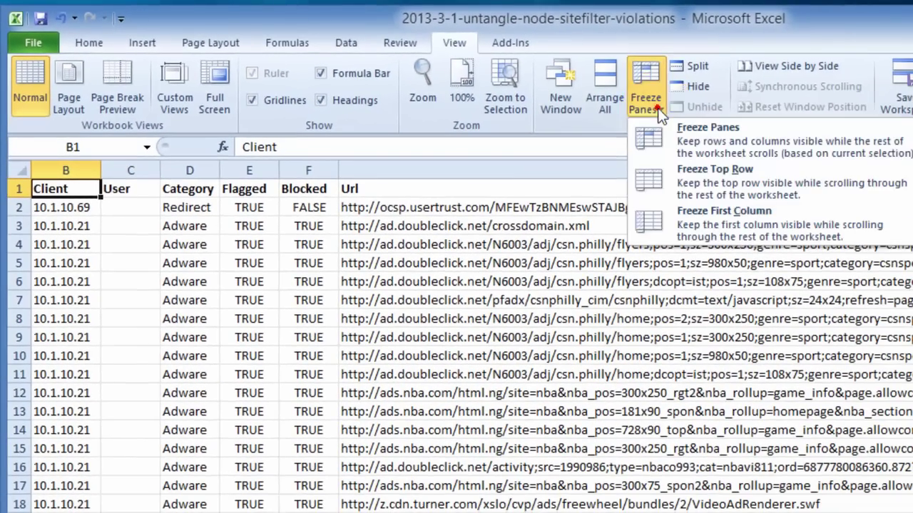
pyautogui.click(698, 184)
# Check the frozen column headings against rows further down the log and return to the first records.
pyautogui.scroll(-7, 316, 260)
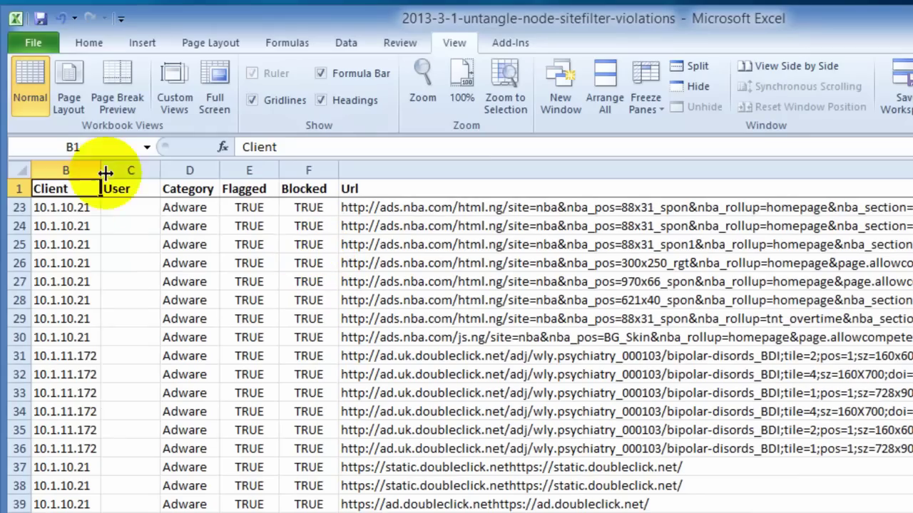
pyautogui.click(114, 226)
pyautogui.scroll(-14, 291, 264)
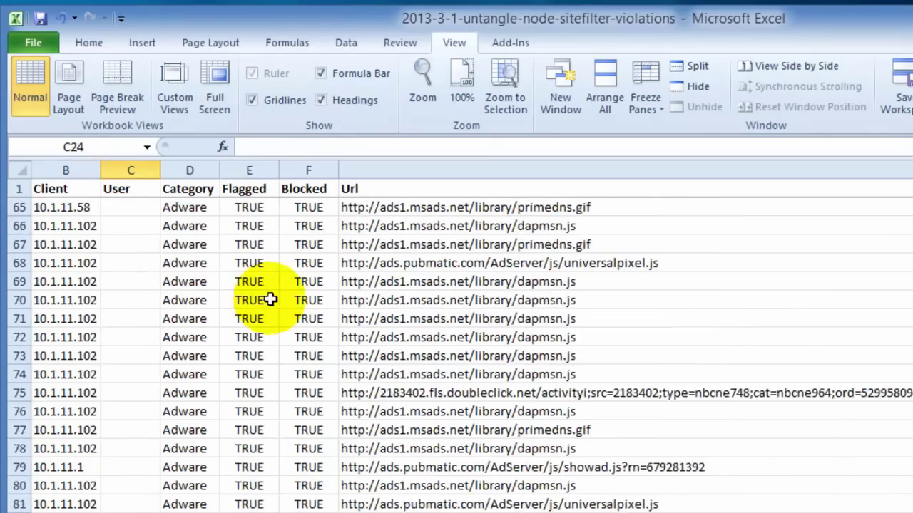
pyautogui.scroll(-17, 269, 300)
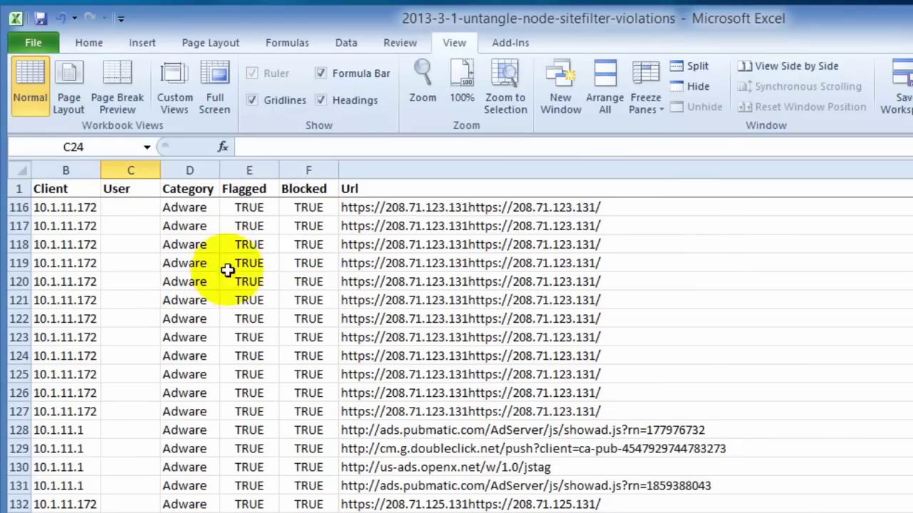
pyautogui.scroll(-8, 264, 269)
pyautogui.scroll(6, 301, 265)
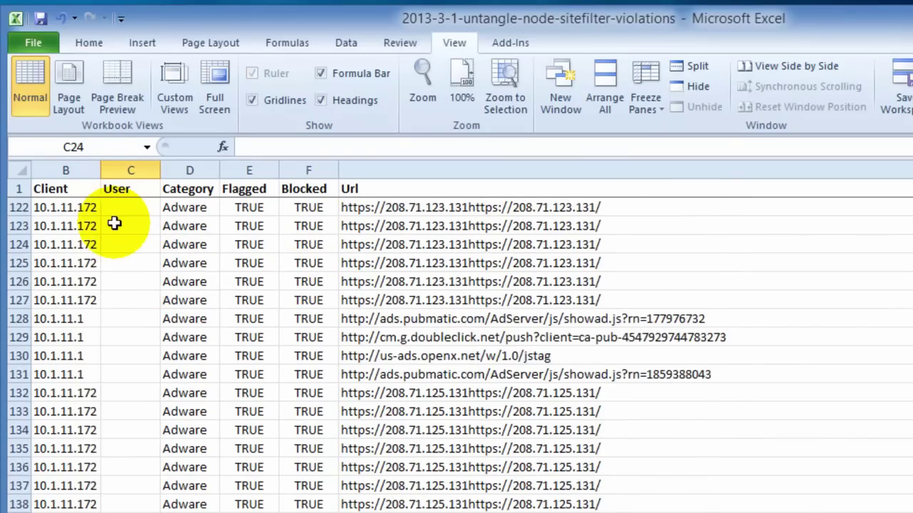
pyautogui.scroll(20, 114, 224)
pyautogui.scroll(16, 114, 224)
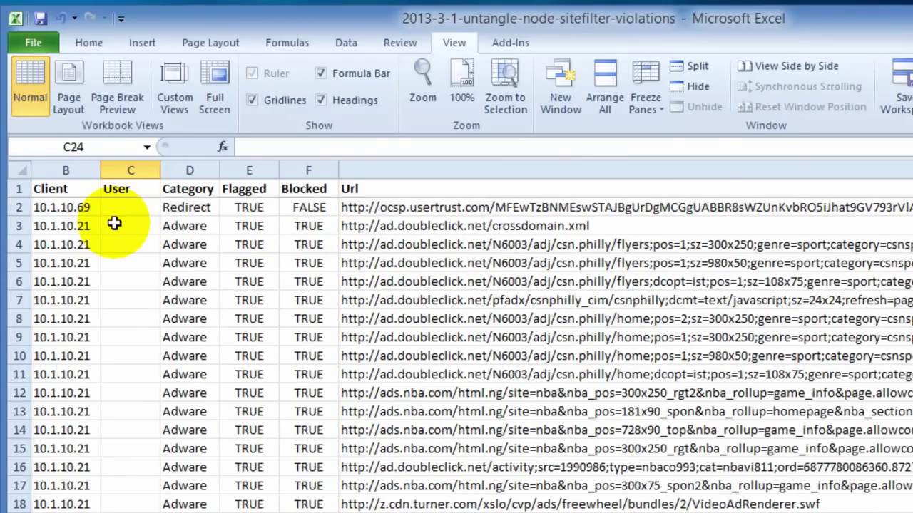
# Inspect the Time, Client and Url columns around row 442 under the frozen headings, then go back toward the early rows.
pyautogui.hscroll(1, 120, 214)
pyautogui.hscroll(-1, 21, 347)
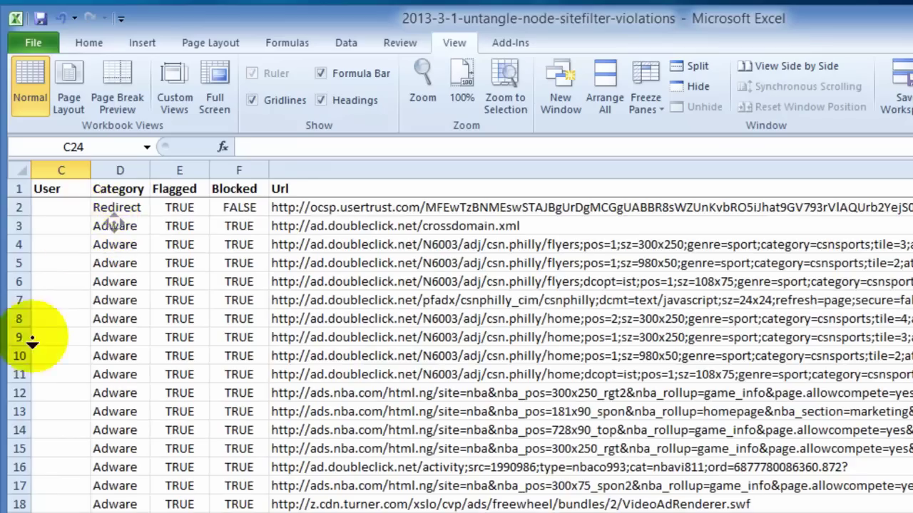
pyautogui.scroll(-20, 16, 302)
pyautogui.hscroll(-2, 123, 244)
pyautogui.scroll(-1, 123, 245)
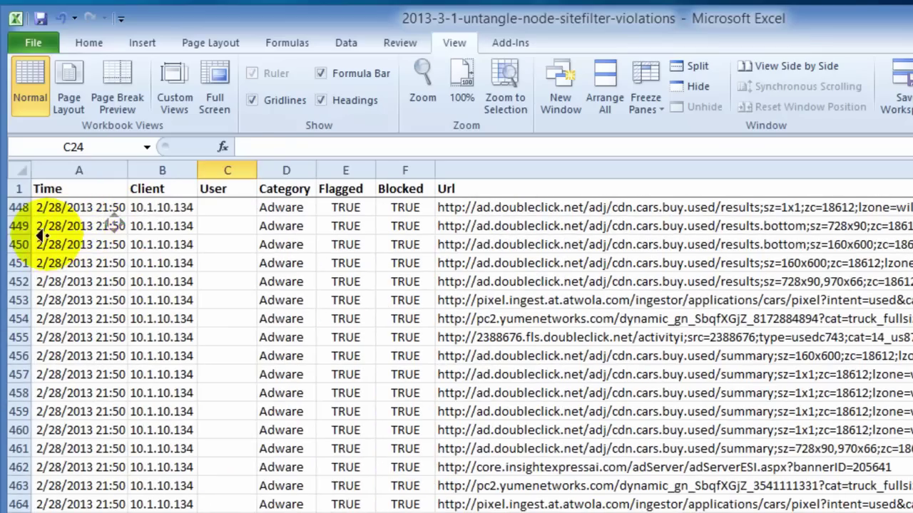
pyautogui.click(50, 235)
pyautogui.click(154, 233)
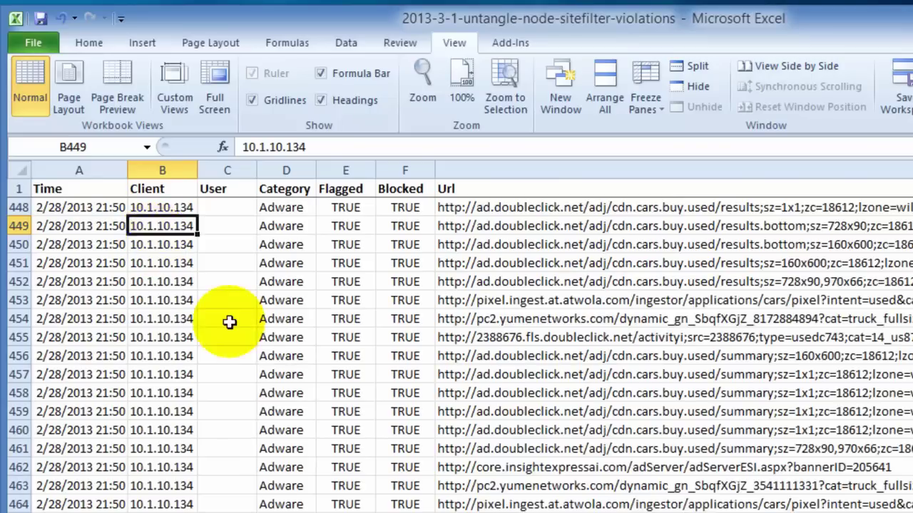
pyautogui.scroll(2, 230, 320)
pyautogui.click(146, 208)
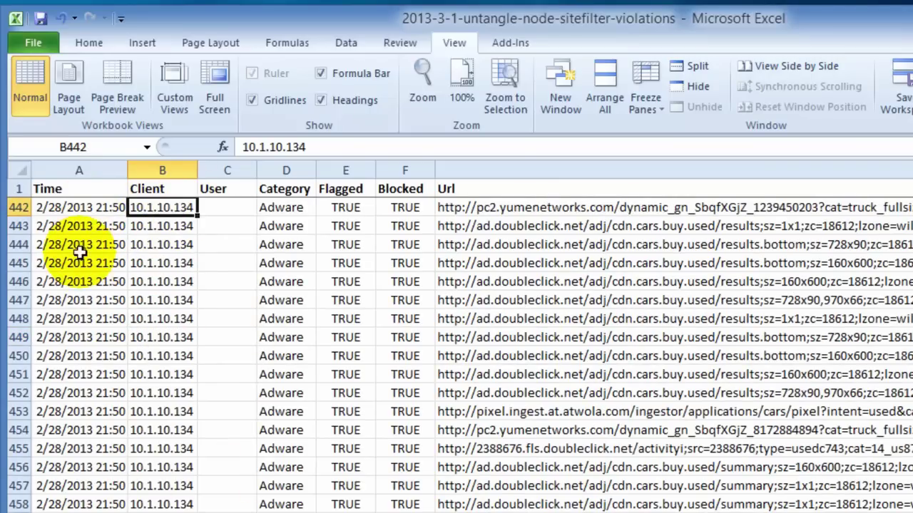
pyautogui.hscroll(4, 471, 335)
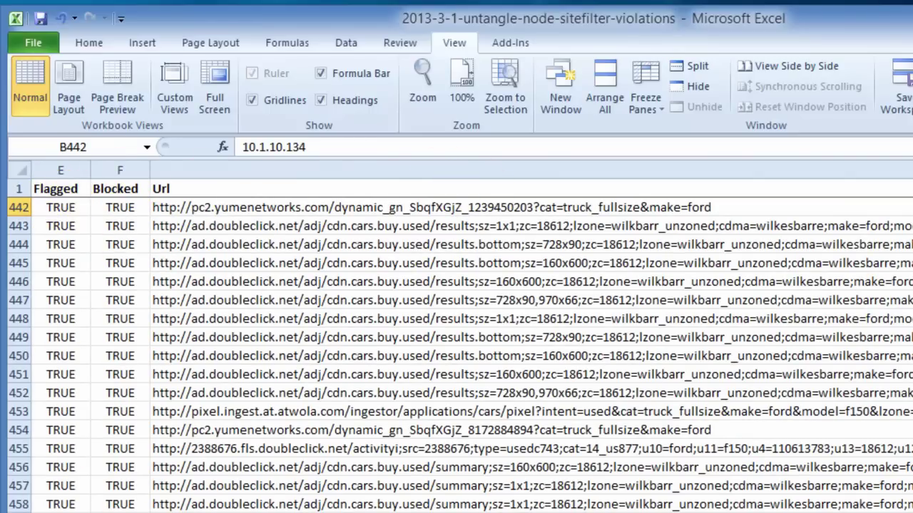
pyautogui.hscroll(-4, 456, 356)
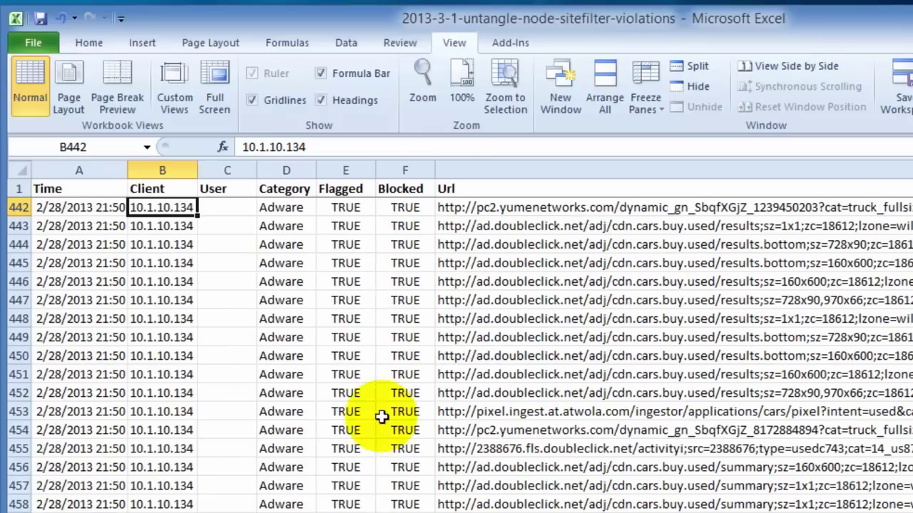
pyautogui.scroll(20, 236, 275)
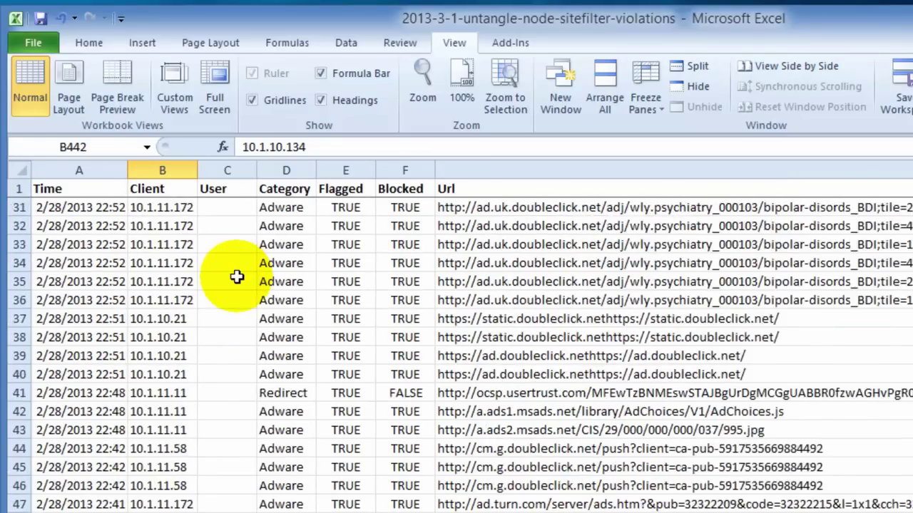
# Replace the top-row freeze with frozen panes at cell B2, keeping row 1 and the Time column fixed.
pyautogui.click(141, 209)
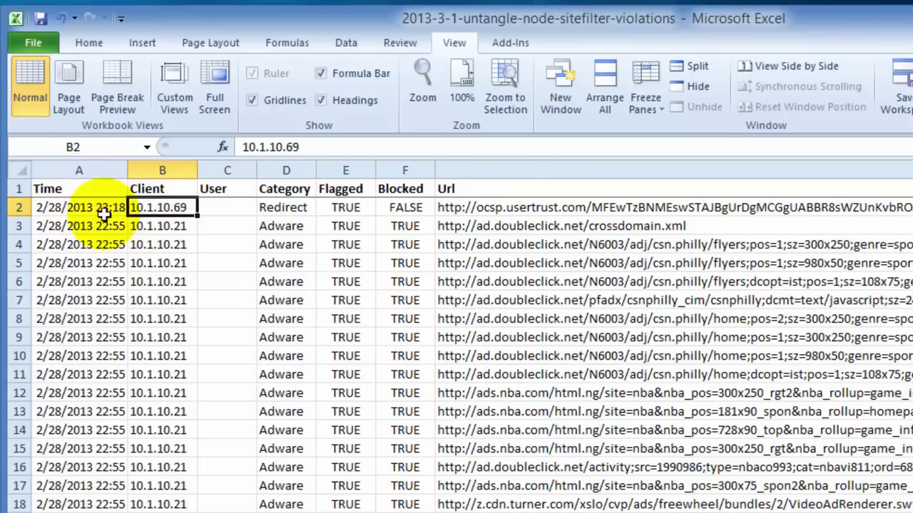
pyautogui.click(163, 209)
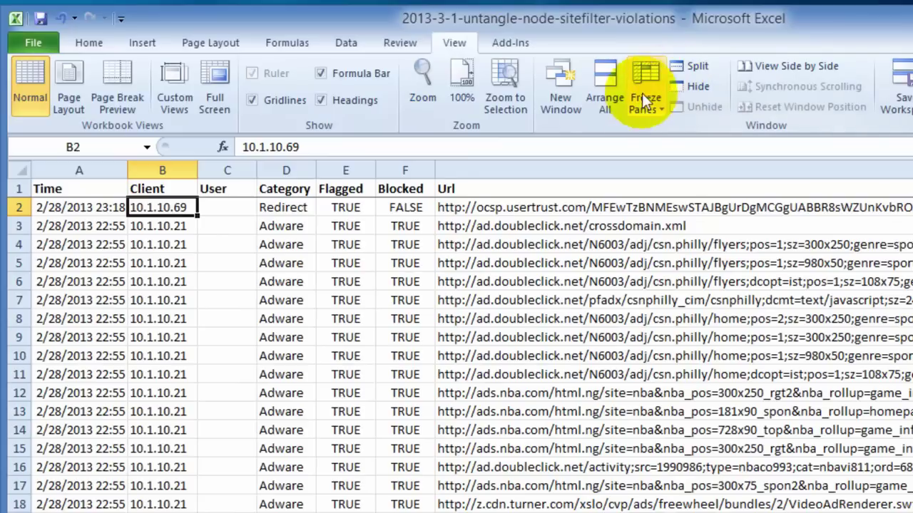
pyautogui.click(653, 113)
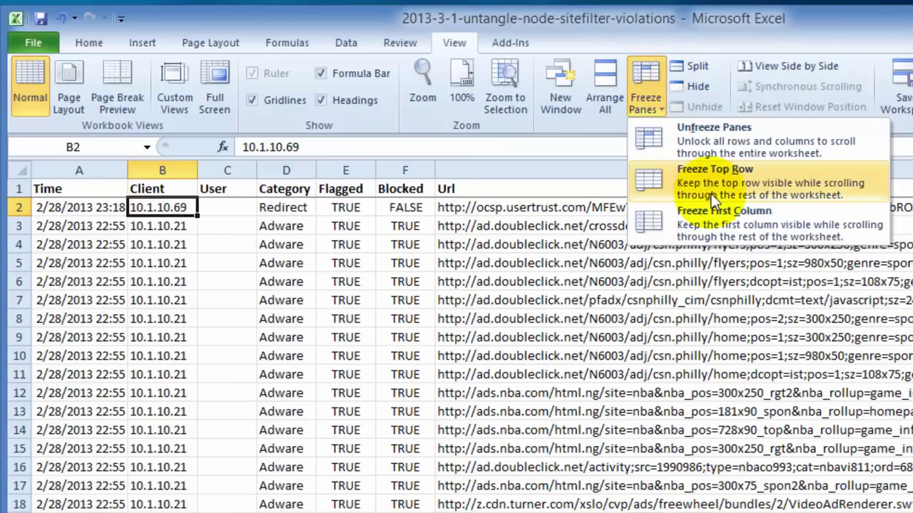
pyautogui.click(730, 147)
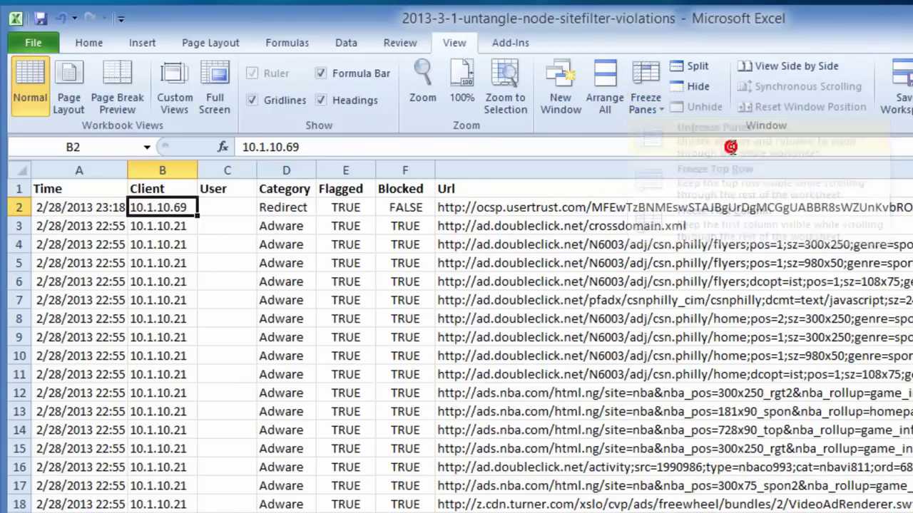
pyautogui.click(654, 109)
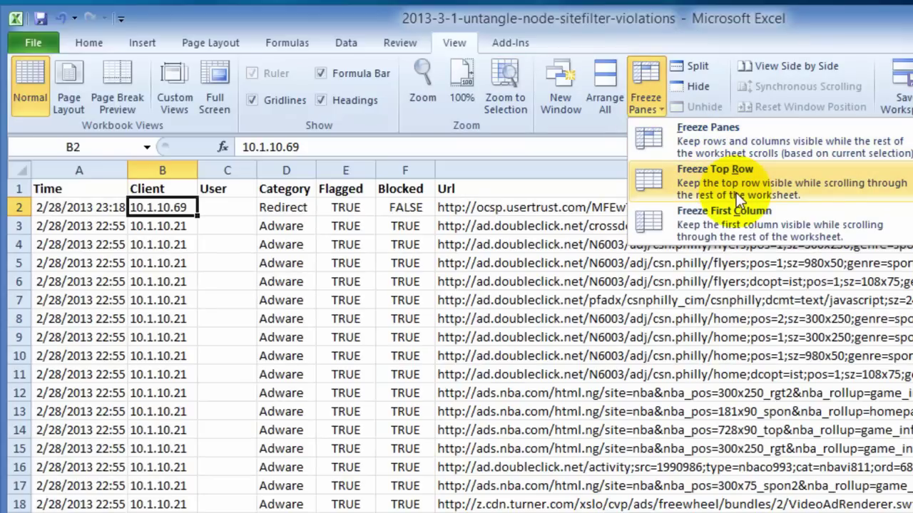
pyautogui.click(712, 145)
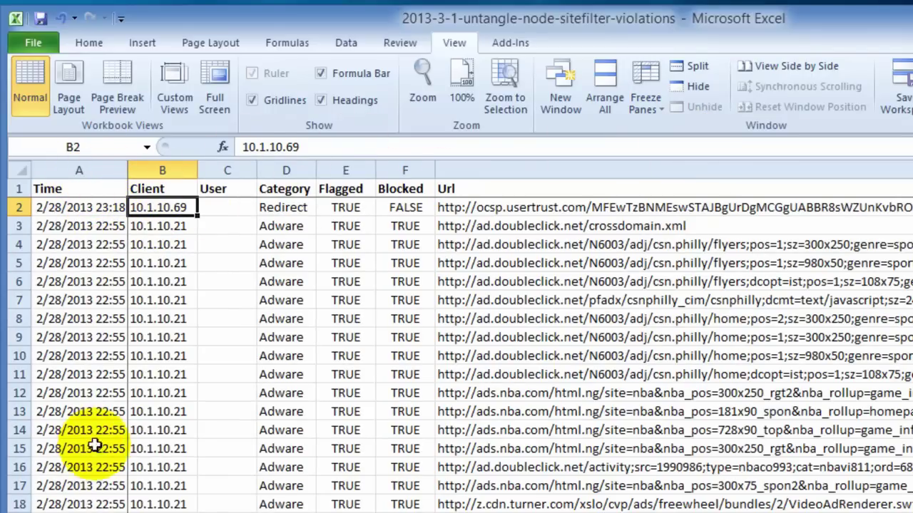
# Check the frozen header row and Time column against lower rows and the Url column, returning to the first records.
pyautogui.click(242, 282)
pyautogui.scroll(-12, 232, 264)
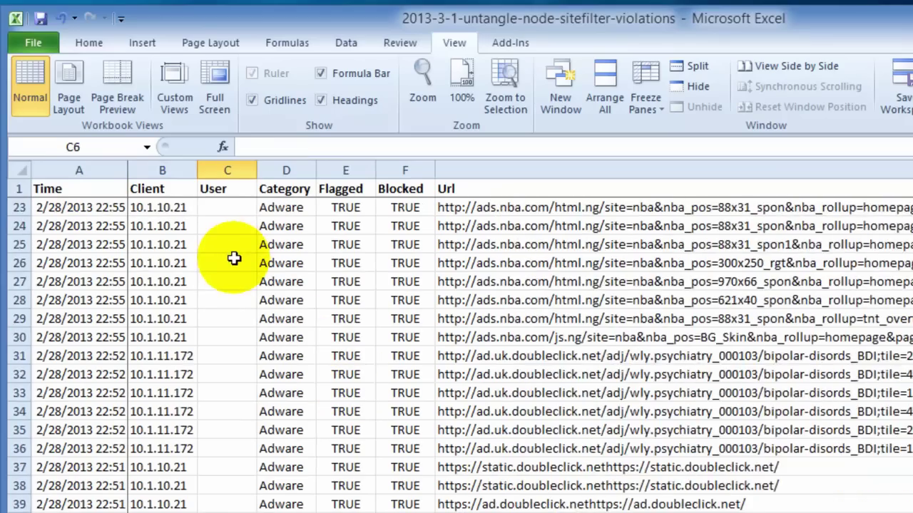
pyautogui.scroll(-4, 229, 260)
pyautogui.scroll(2, 216, 252)
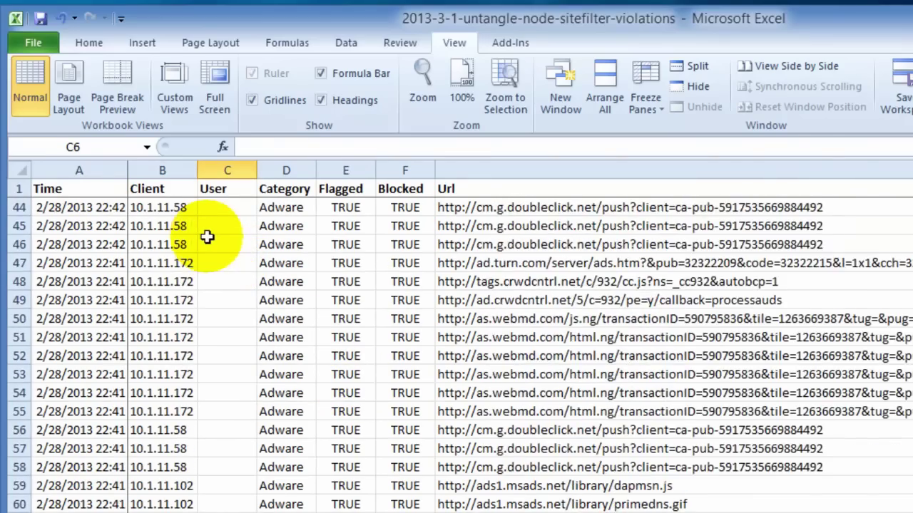
pyautogui.scroll(-15, 208, 246)
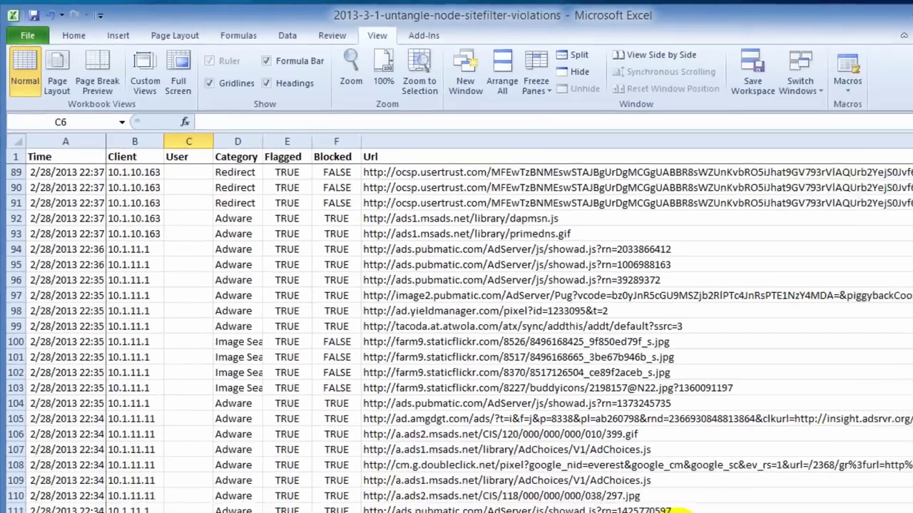
pyautogui.moveTo(638, 487); pyautogui.dragTo(774, 487)
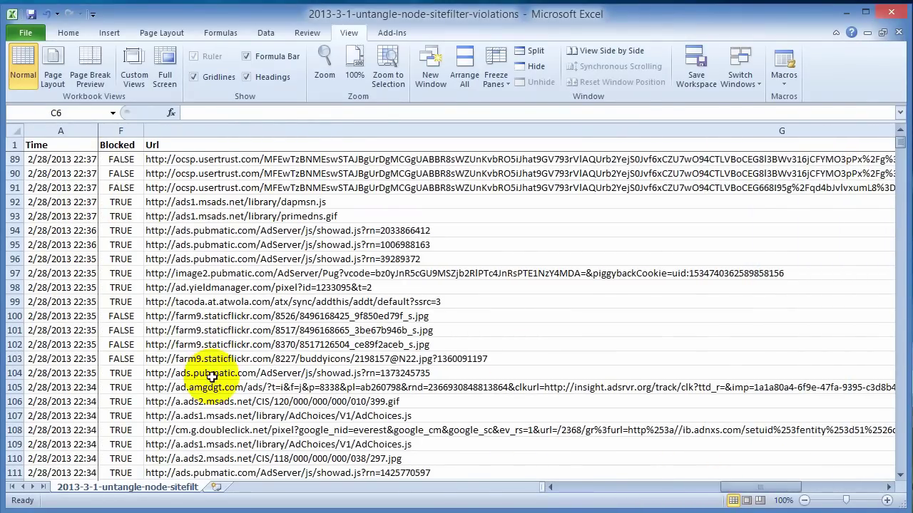
pyautogui.moveTo(755, 488); pyautogui.dragTo(563, 487)
pyautogui.click(200, 216)
pyautogui.scroll(18, 197, 218)
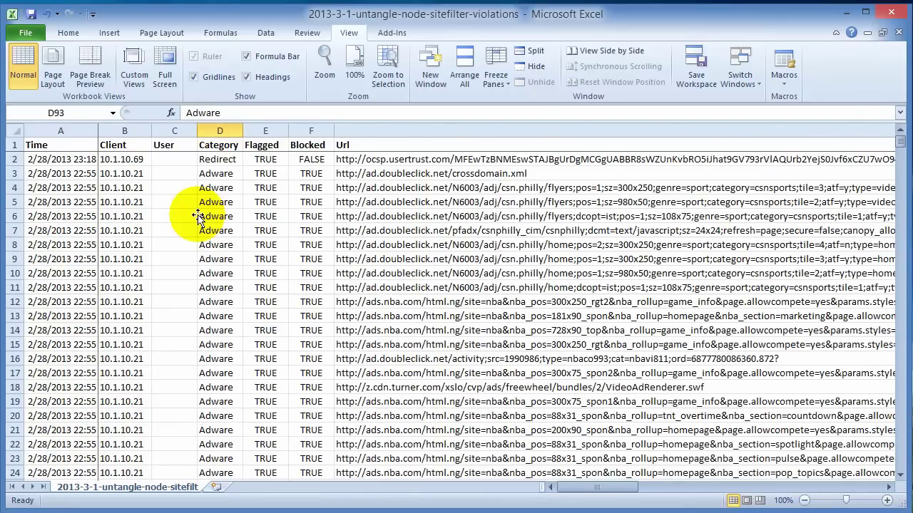
# Examine the frozen headings and Time column around row 48, starting from cell B2, and return to the log's beginning.
pyautogui.click(136, 162)
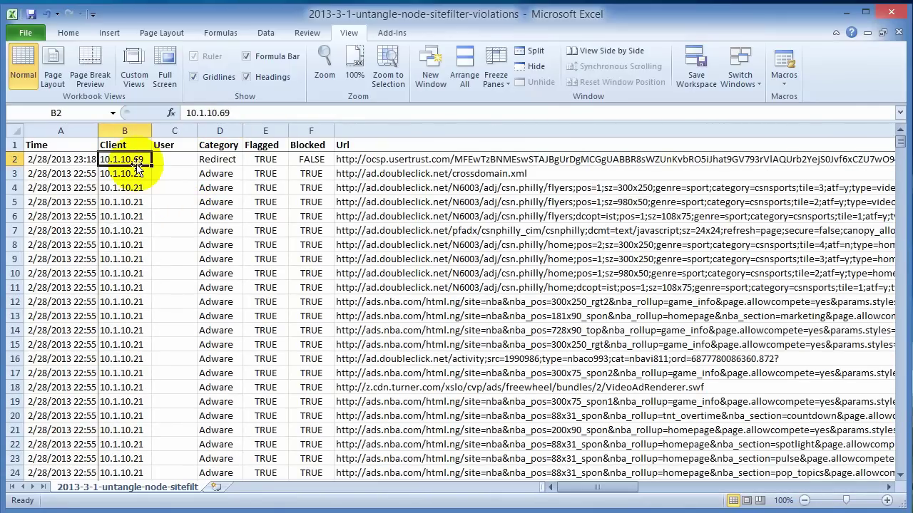
pyautogui.scroll(-14, 142, 214)
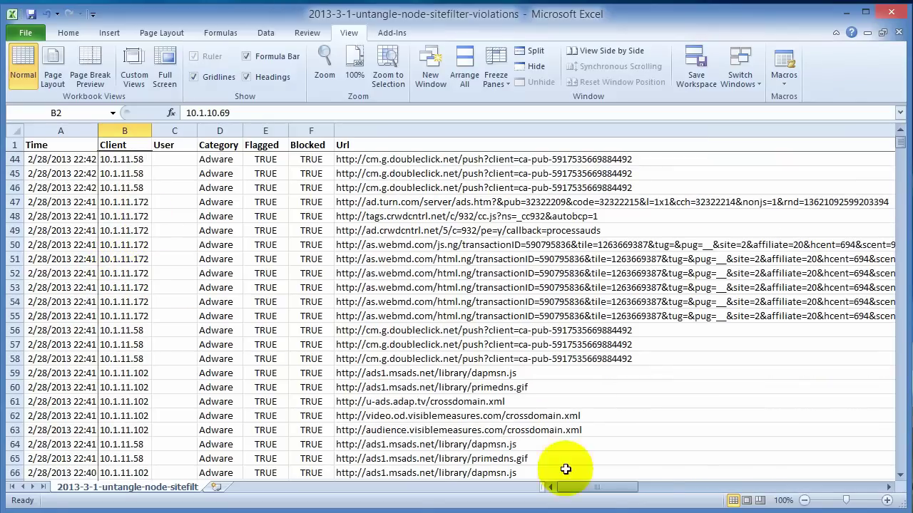
pyautogui.moveTo(634, 487); pyautogui.dragTo(499, 449)
pyautogui.click(52, 218)
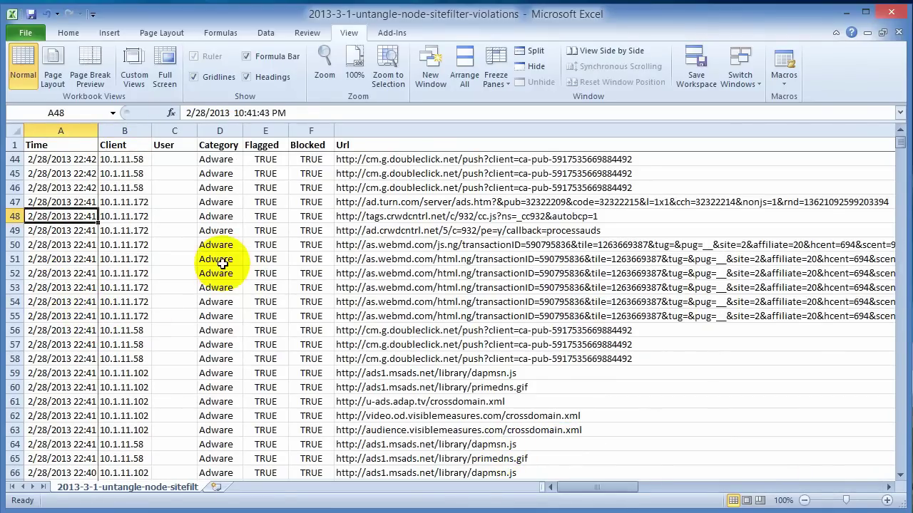
pyautogui.scroll(14, 221, 259)
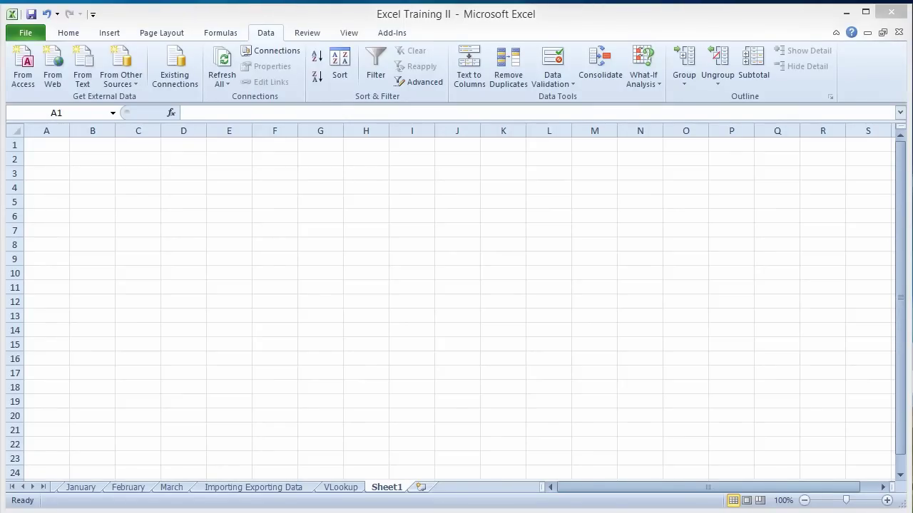
pyautogui.click(63, 35)
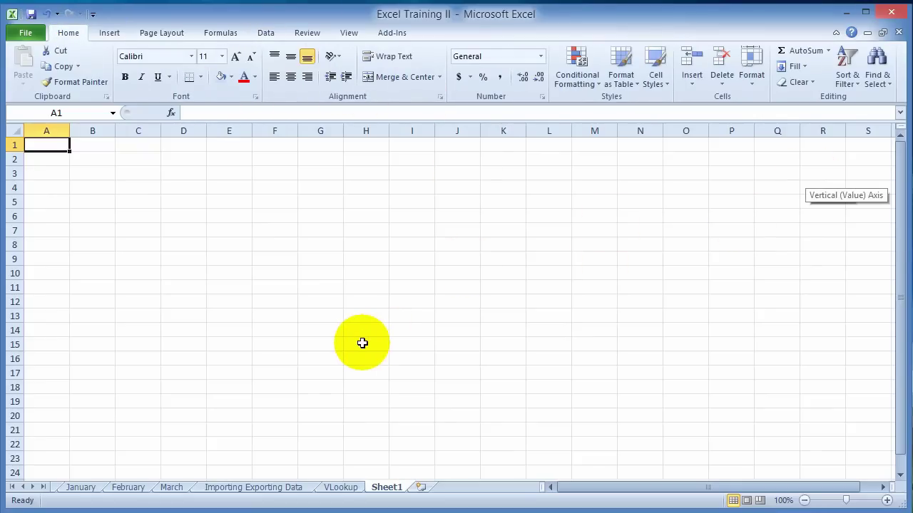
pyautogui.click(114, 34)
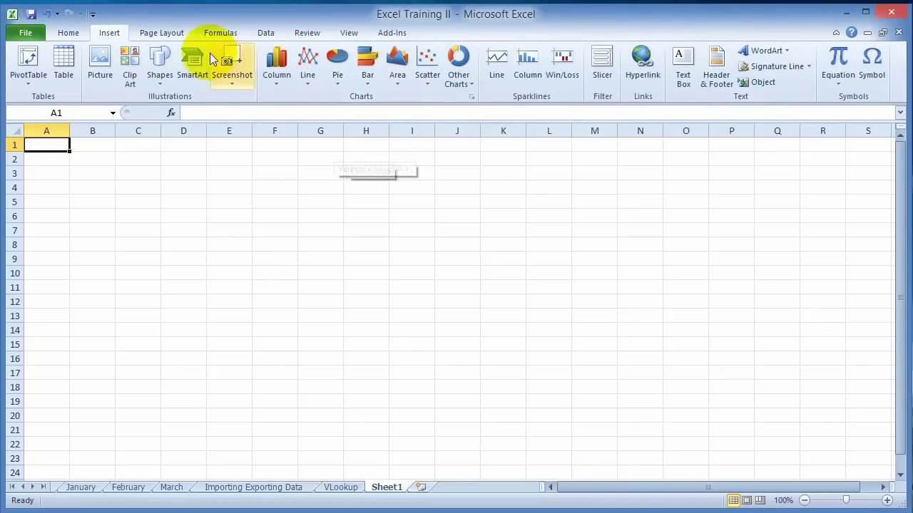
pyautogui.click(150, 34)
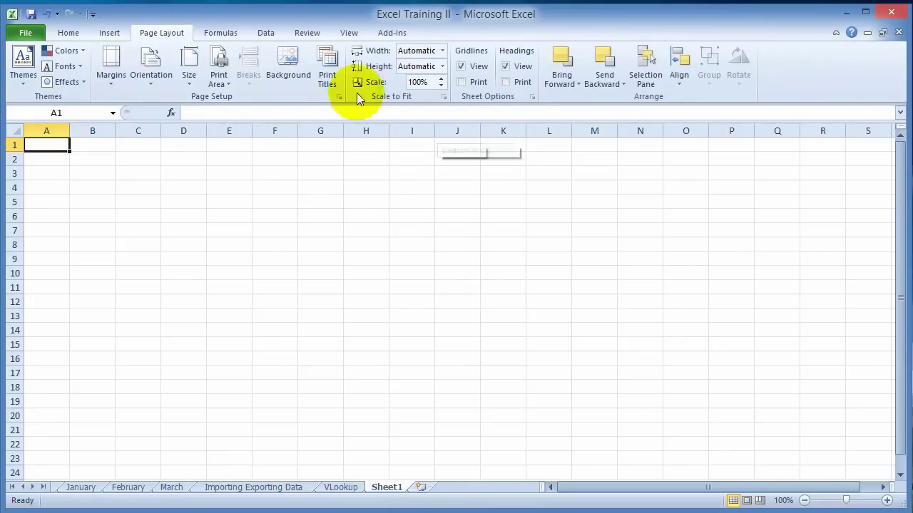
pyautogui.click(227, 33)
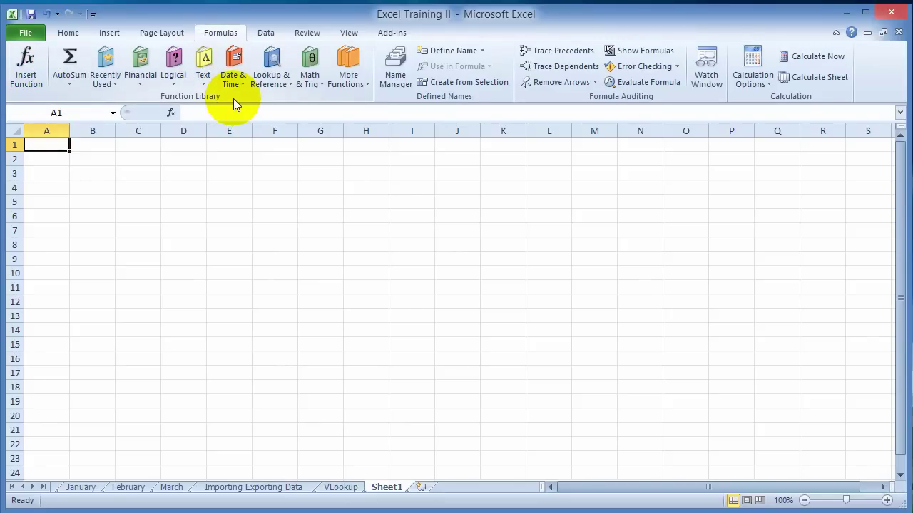
pyautogui.click(269, 35)
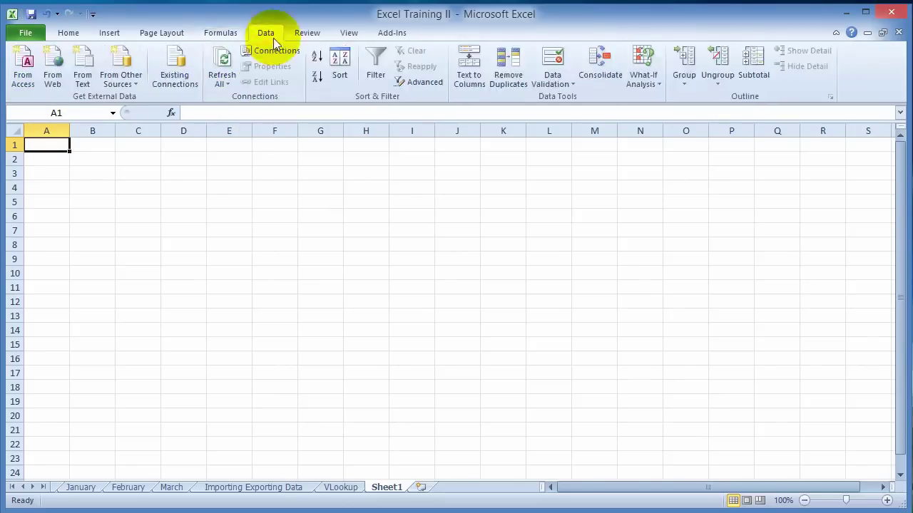
# Start an import from Access in Book1 and choose Belmont Database from the 10-Access2 T2 and T3 folder as the data source.
pyautogui.click(266, 34)
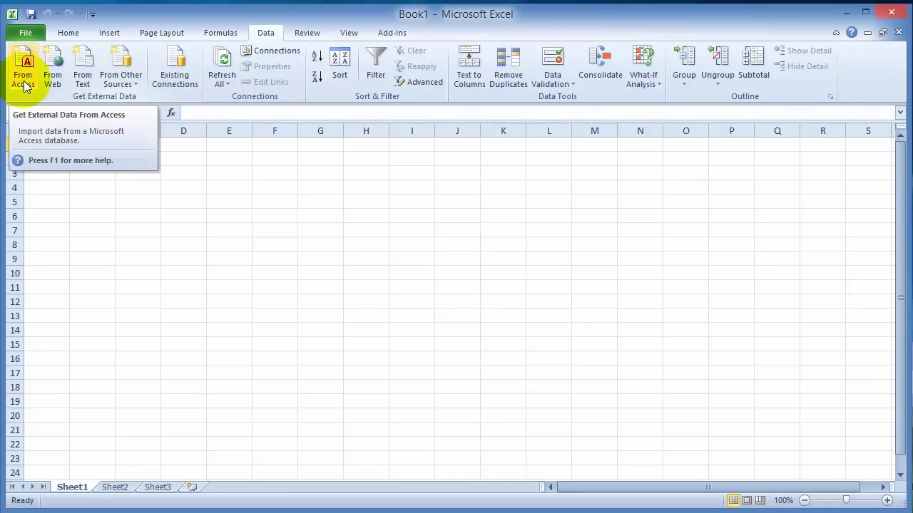
pyautogui.click(22, 80)
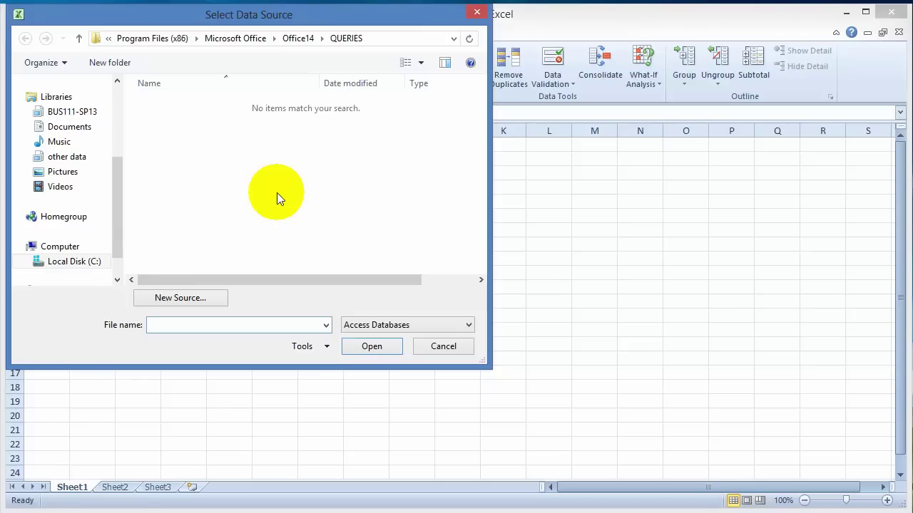
pyautogui.hotkey('ctrl', 'v')
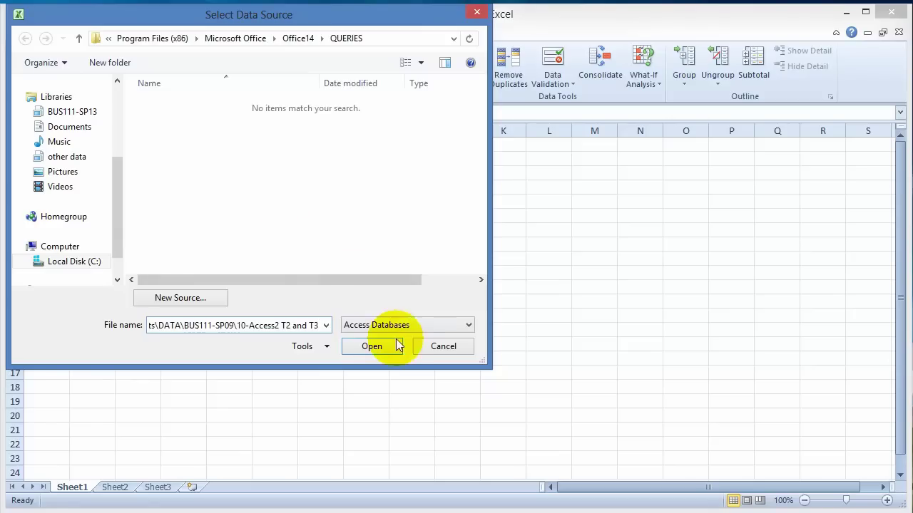
pyautogui.click(374, 347)
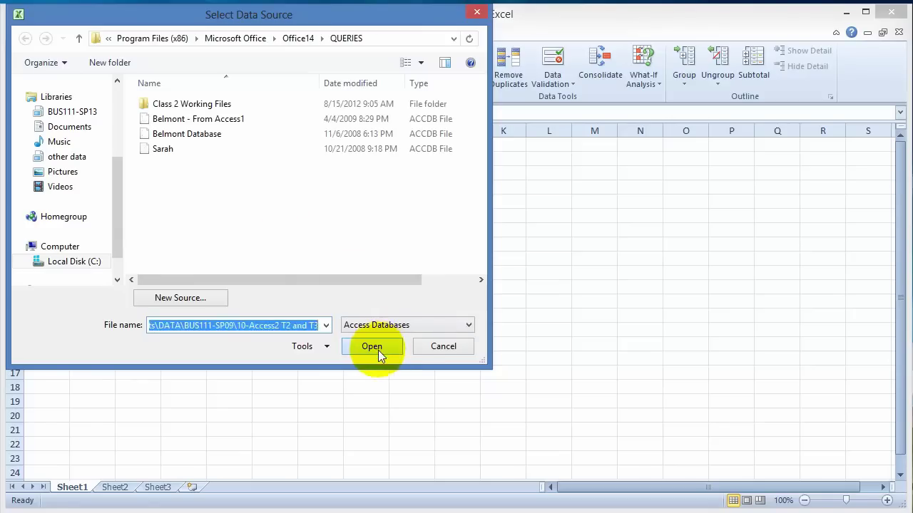
pyautogui.doubleClick(176, 135)
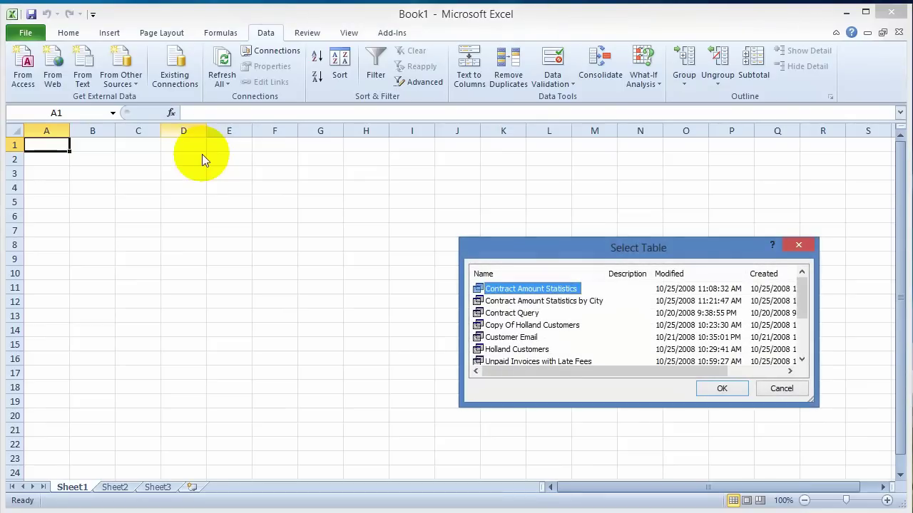
# Import the Customer table into Sheet1 starting at cell A1 and look through the imported records.
pyautogui.scroll(-1, 581, 320)
pyautogui.click(526, 348)
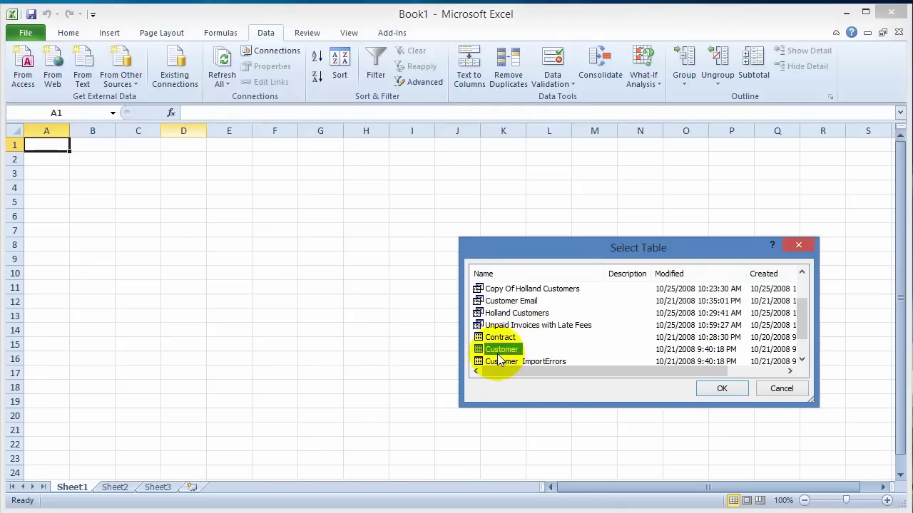
pyautogui.click(705, 391)
pyautogui.click(643, 394)
pyautogui.click(132, 231)
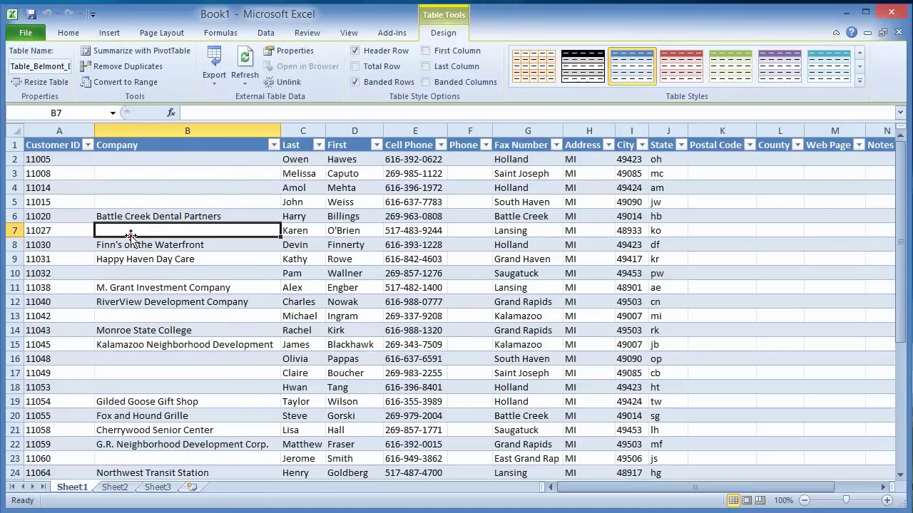
pyautogui.scroll(-13, 151, 286)
pyautogui.scroll(13, 264, 255)
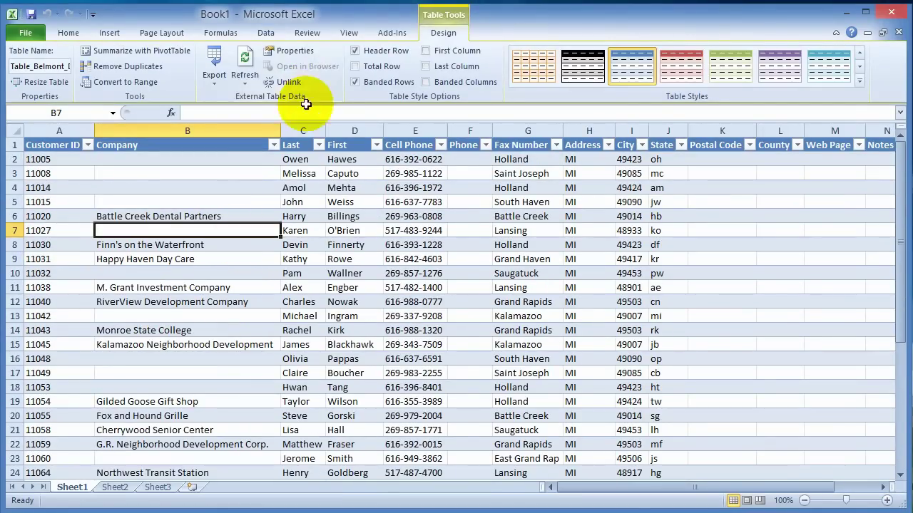
# Start a new web query on Sheet2, then widen and reposition its window to show more of the MSN page.
pyautogui.click(115, 487)
pyautogui.click(269, 29)
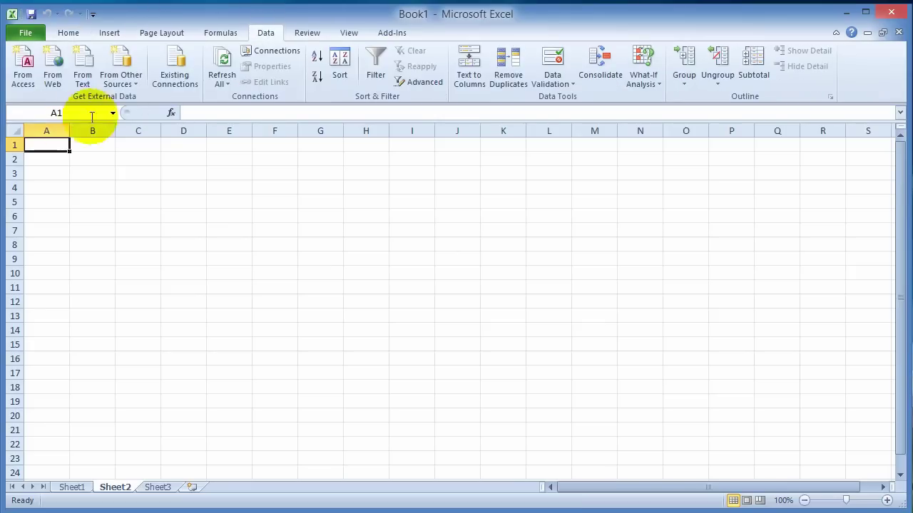
pyautogui.click(57, 79)
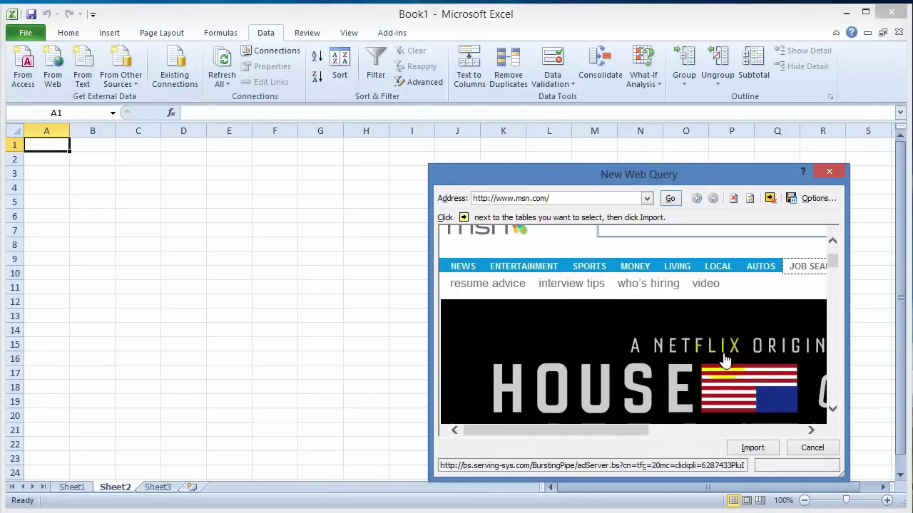
pyautogui.click(430, 287)
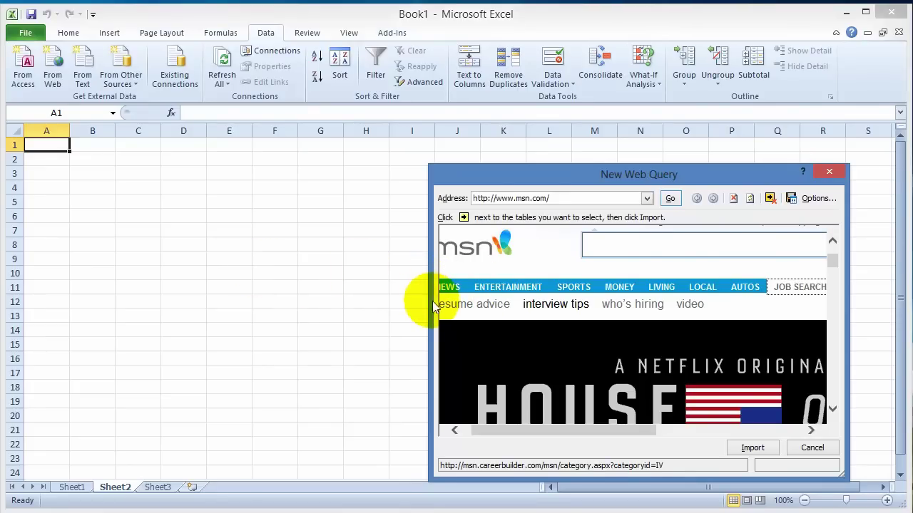
pyautogui.moveTo(429, 301); pyautogui.dragTo(262, 301)
pyautogui.moveTo(670, 179); pyautogui.dragTo(650, 134)
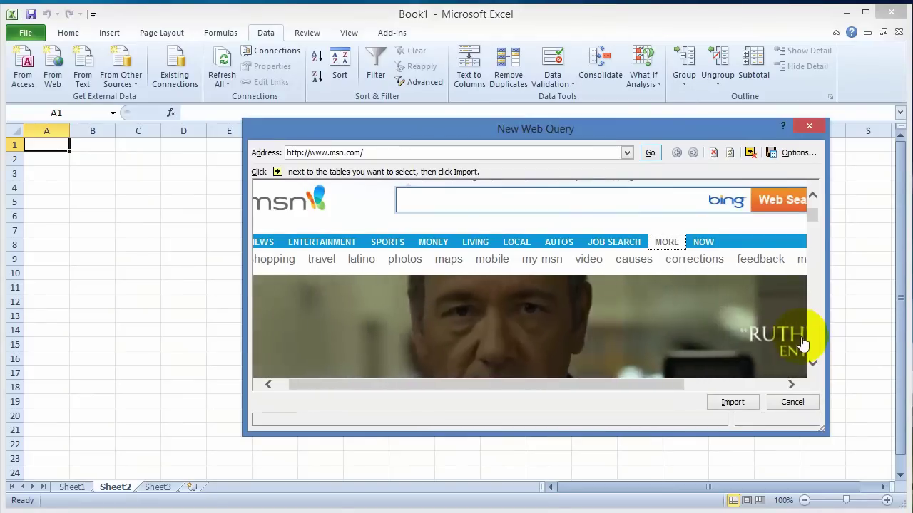
# Select the DOW, NASDAQ and S&P market table on the MSN page and import it into Sheet2 at cell A1.
pyautogui.click(813, 347)
pyautogui.click(814, 347)
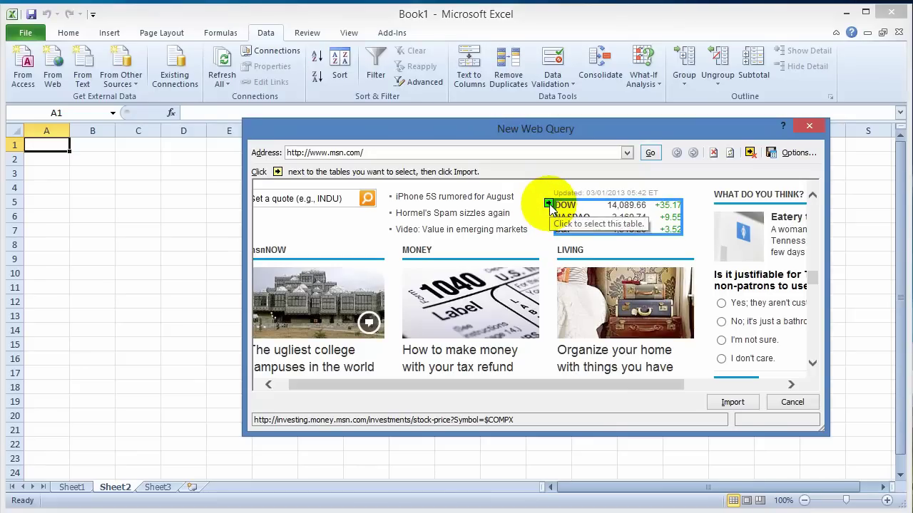
pyautogui.click(548, 204)
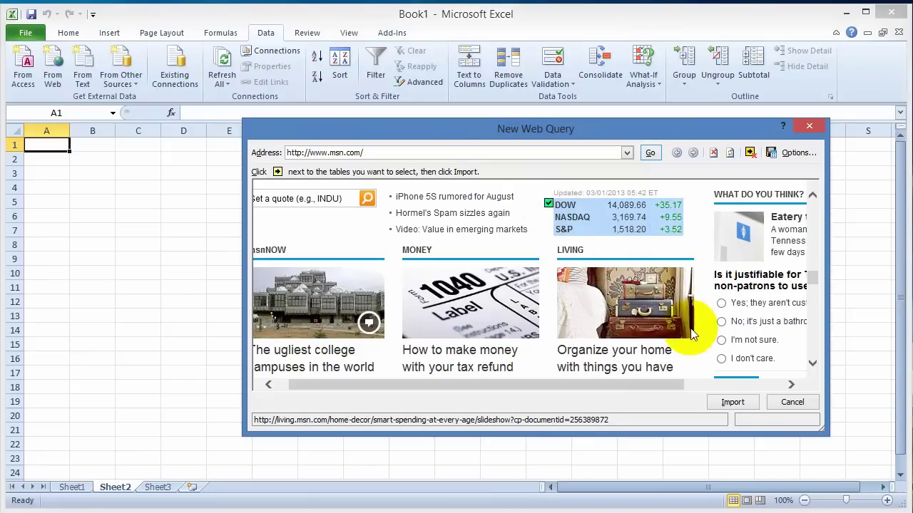
pyautogui.click(727, 402)
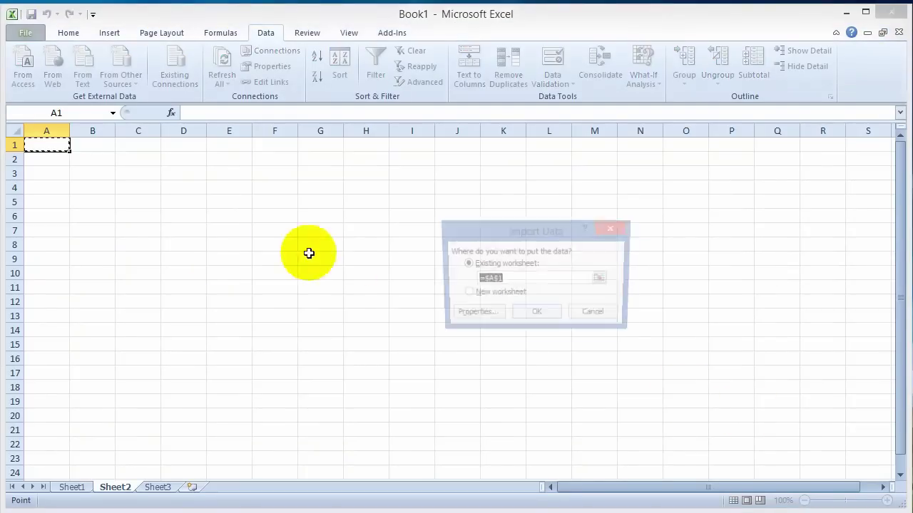
pyautogui.click(536, 314)
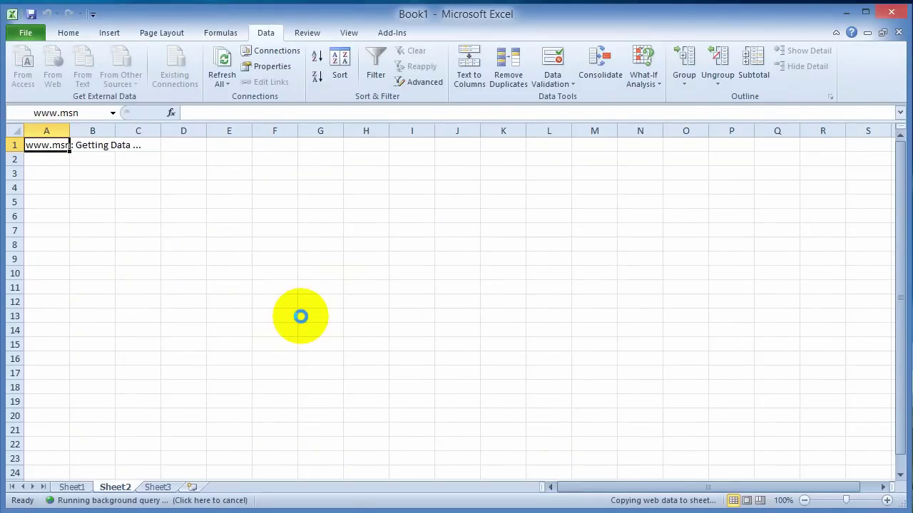
pyautogui.click(82, 216)
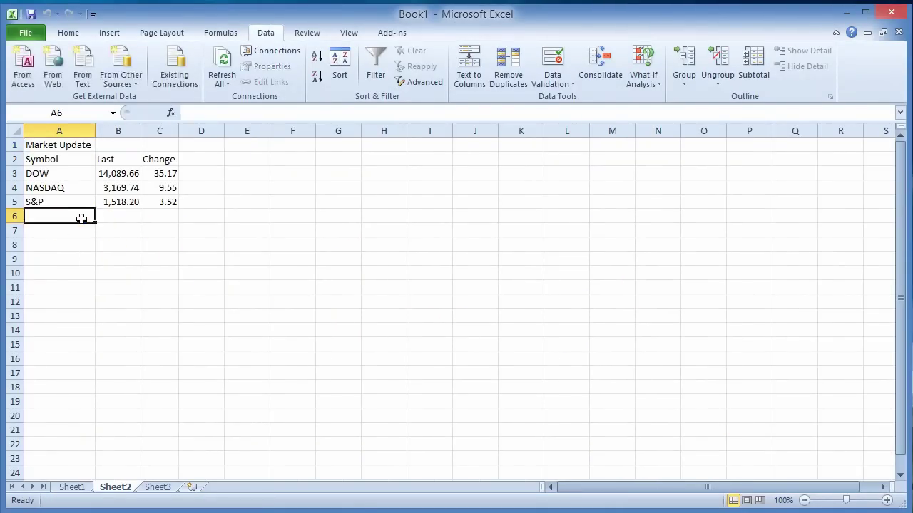
pyautogui.click(146, 232)
pyautogui.click(52, 229)
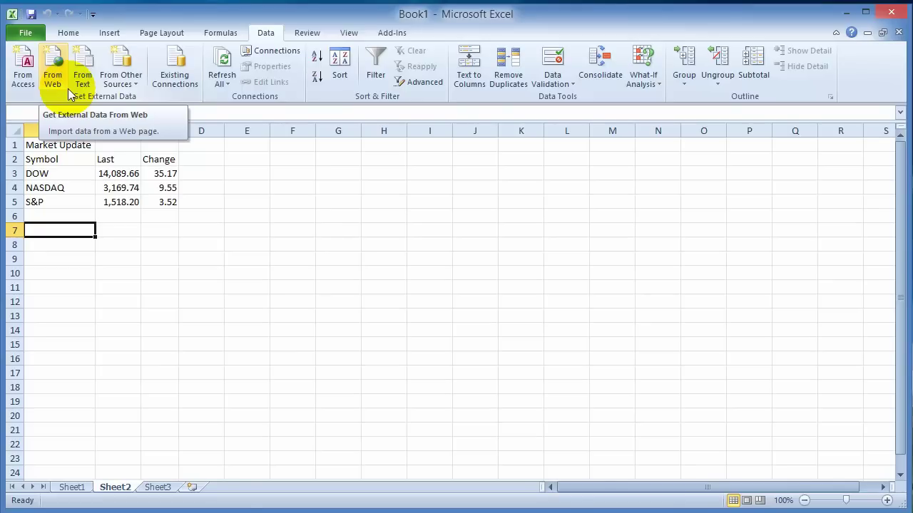
# Start a text file import at cell A4 of Sheet3, using Customer.txt from the 10-Access2 T2 and T3 folder.
pyautogui.click(163, 488)
pyautogui.click(65, 187)
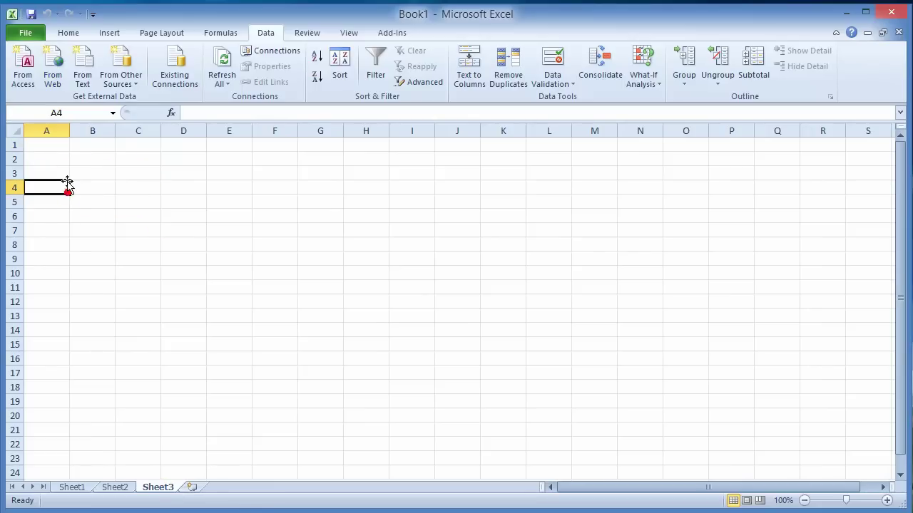
pyautogui.click(88, 85)
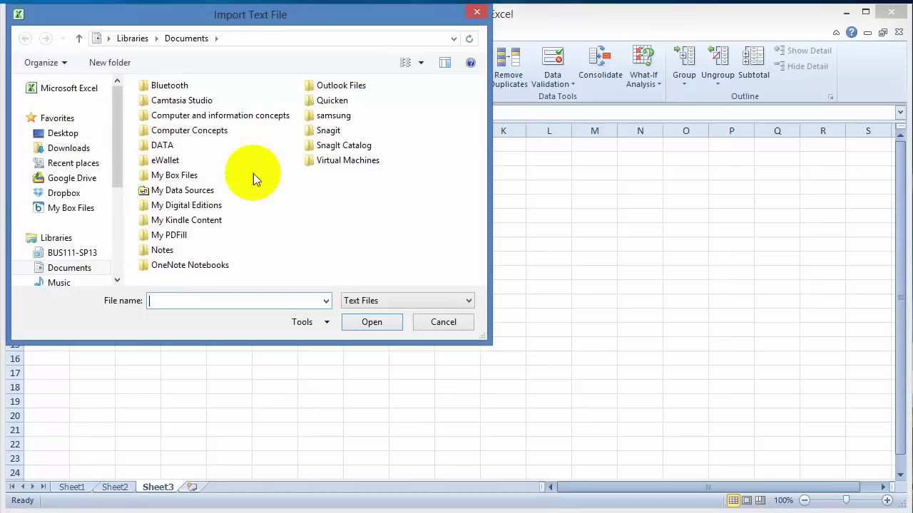
pyautogui.write('g:\\DATA\\BUS111-SP09\\10-Access2 T2 and T3')
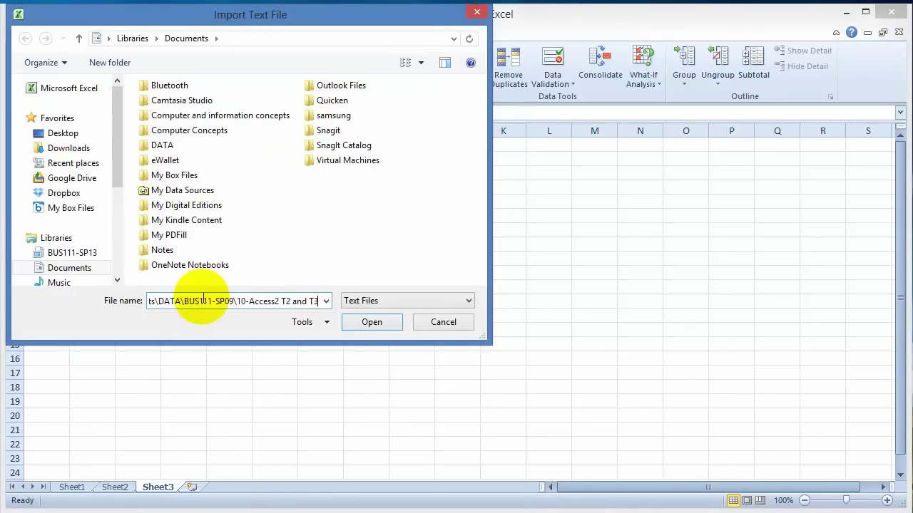
pyautogui.click(358, 327)
pyautogui.click(148, 117)
pyautogui.doubleClick(148, 115)
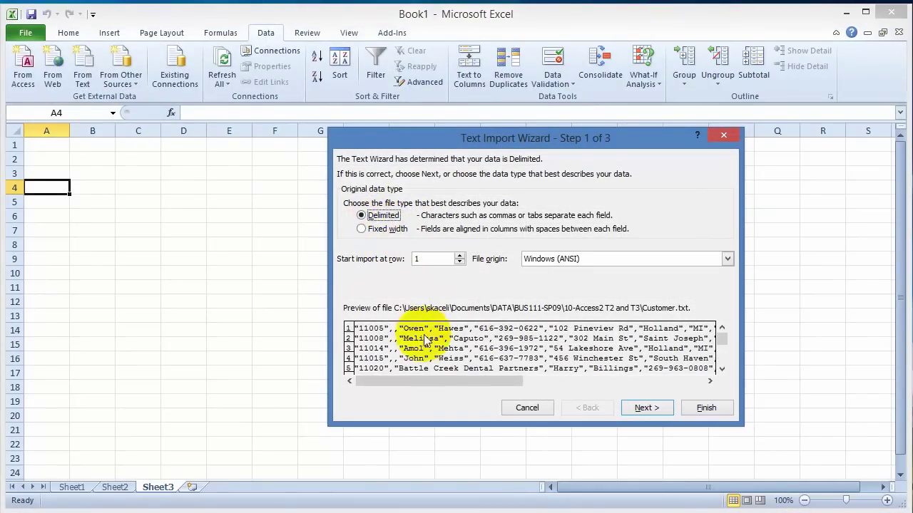
# Keep the Delimited file type and make Comma the only delimiter for the text import.
pyautogui.click(641, 409)
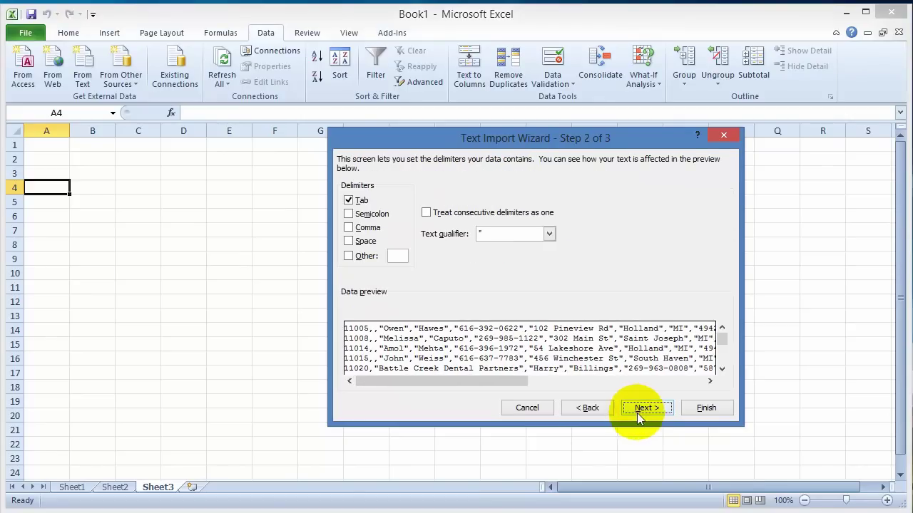
pyautogui.click(348, 214)
pyautogui.click(347, 201)
pyautogui.click(348, 227)
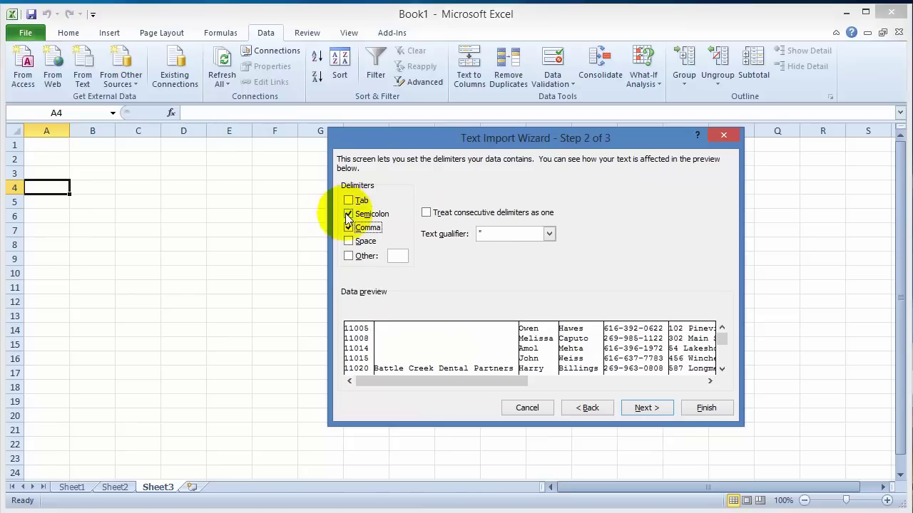
pyautogui.click(348, 214)
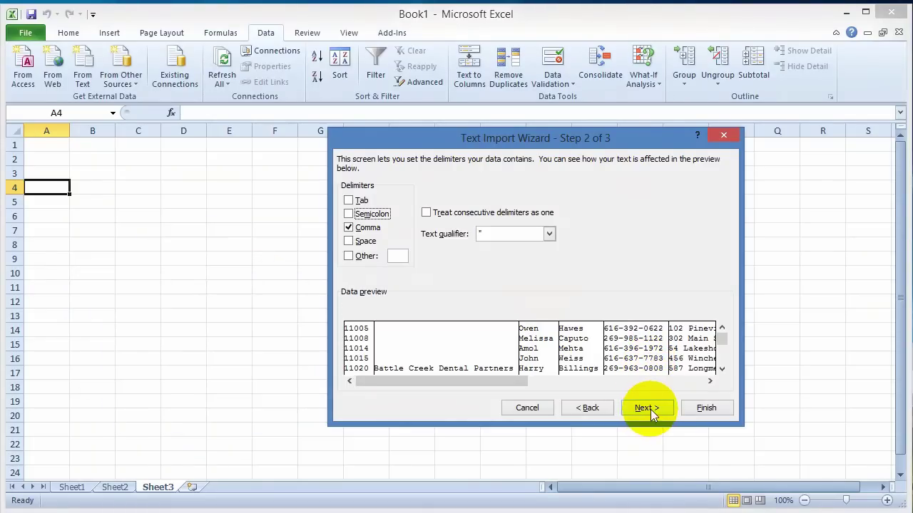
# Finish the text import into the existing worksheet at cell A4 and look through the imported customer records.
pyautogui.click(650, 409)
pyautogui.click(702, 407)
pyautogui.click(520, 318)
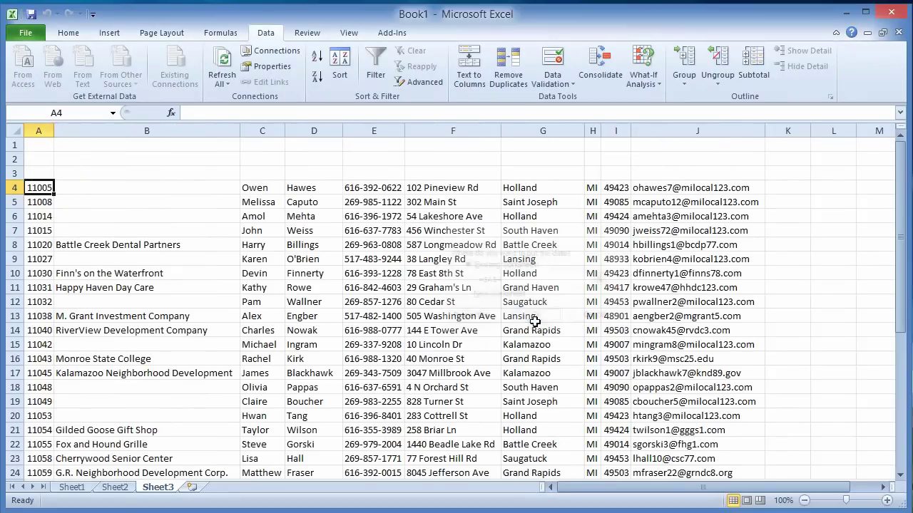
pyautogui.scroll(-8, 179, 229)
pyautogui.scroll(-5, 172, 224)
pyautogui.scroll(13, 149, 230)
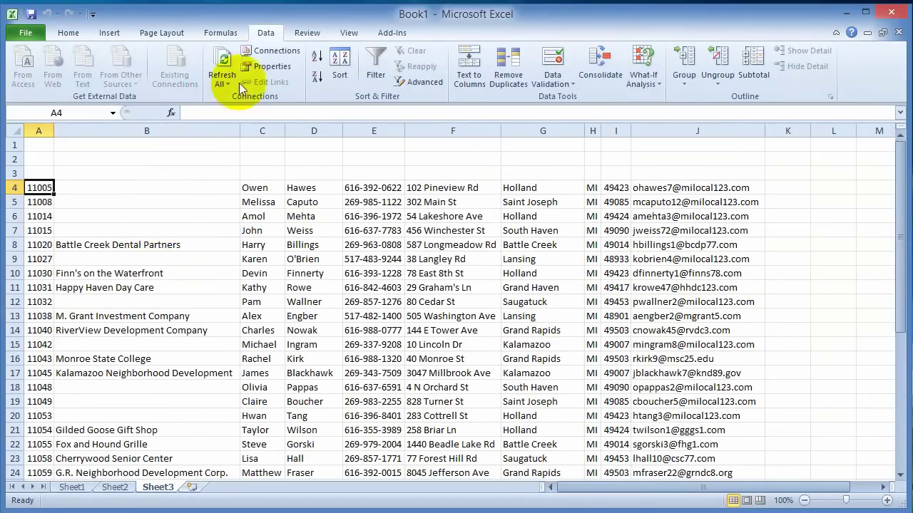
# Add a new worksheet and, from cell B2, open the existing MSN MoneyCentral Investor Stock Quotes connection.
pyautogui.click(191, 487)
pyautogui.click(98, 159)
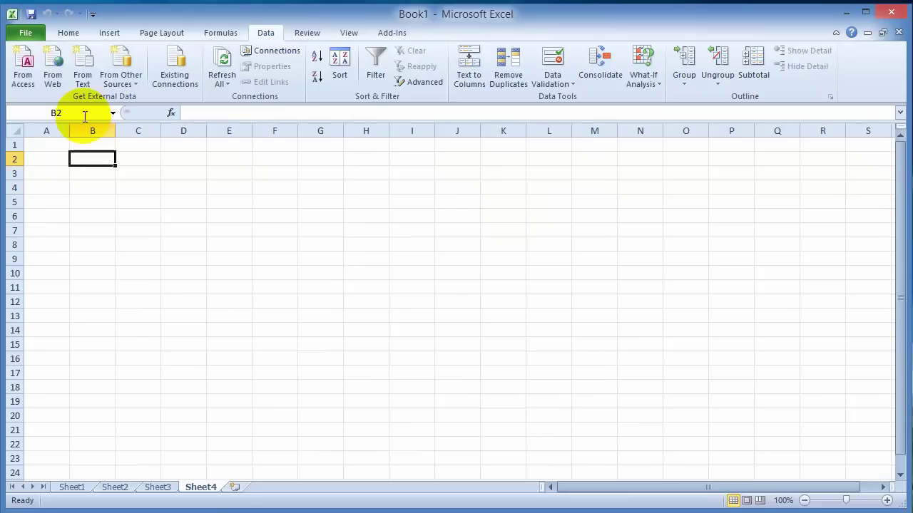
pyautogui.click(136, 86)
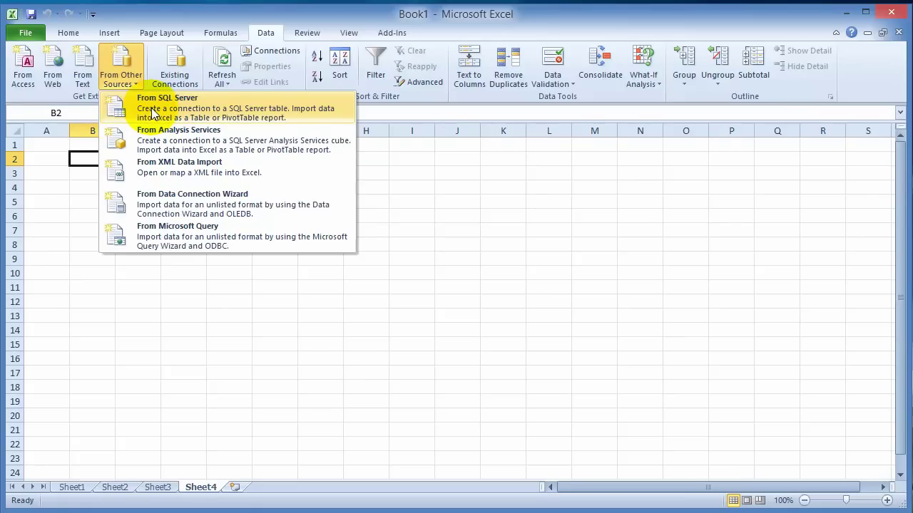
pyautogui.click(189, 84)
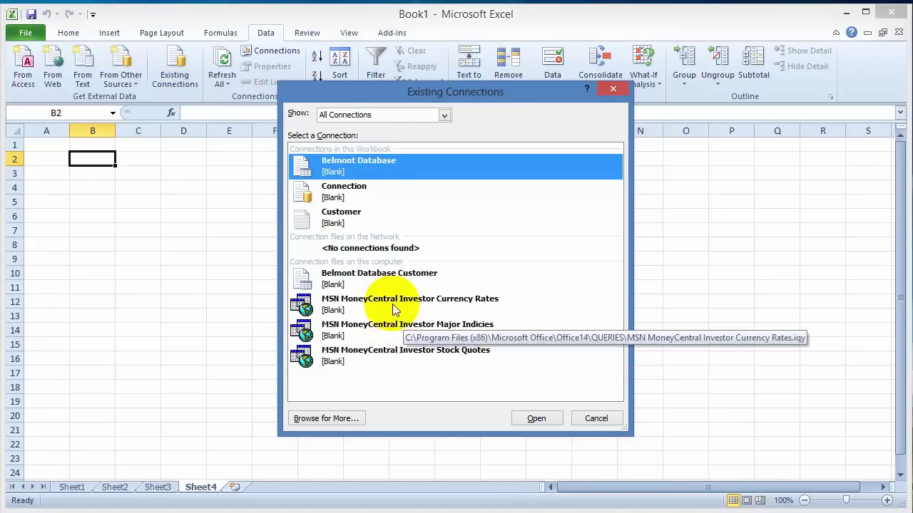
pyautogui.click(369, 353)
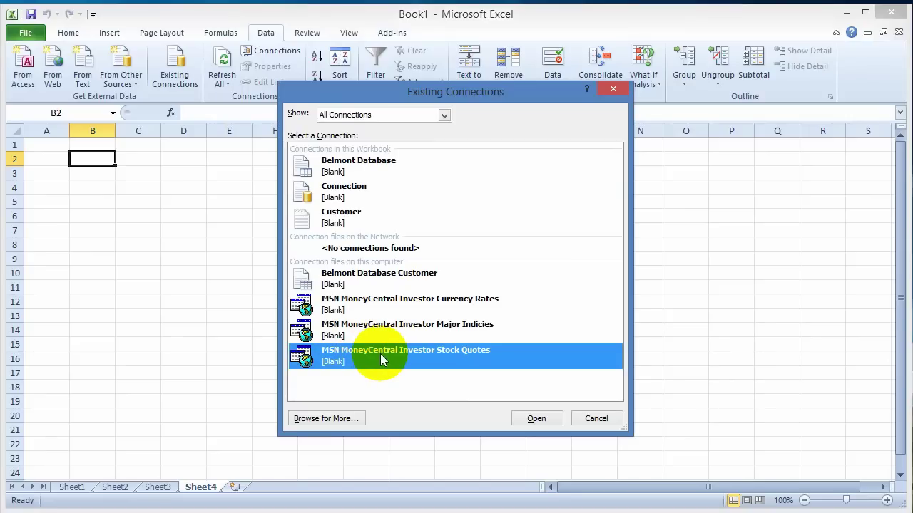
pyautogui.doubleClick(380, 354)
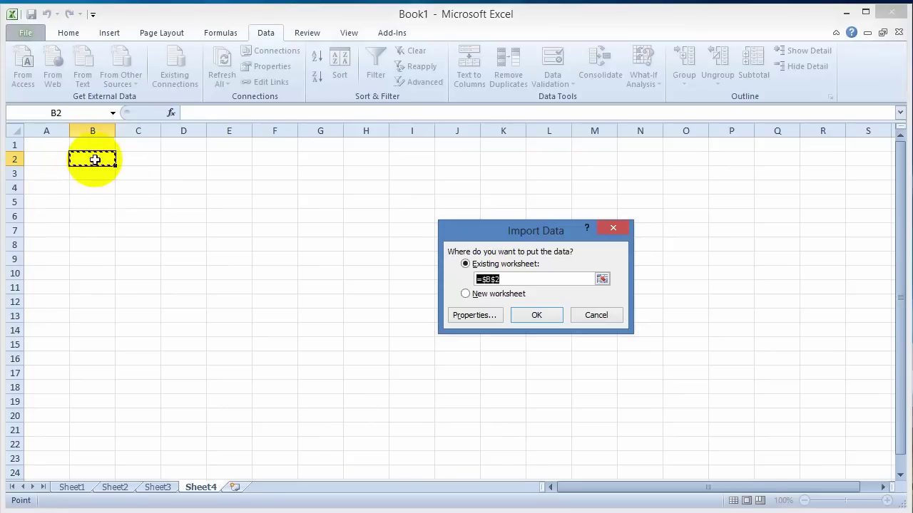
# Place the stock quotes at cell B2 of the existing worksheet and request the symbol msft.
pyautogui.click(535, 318)
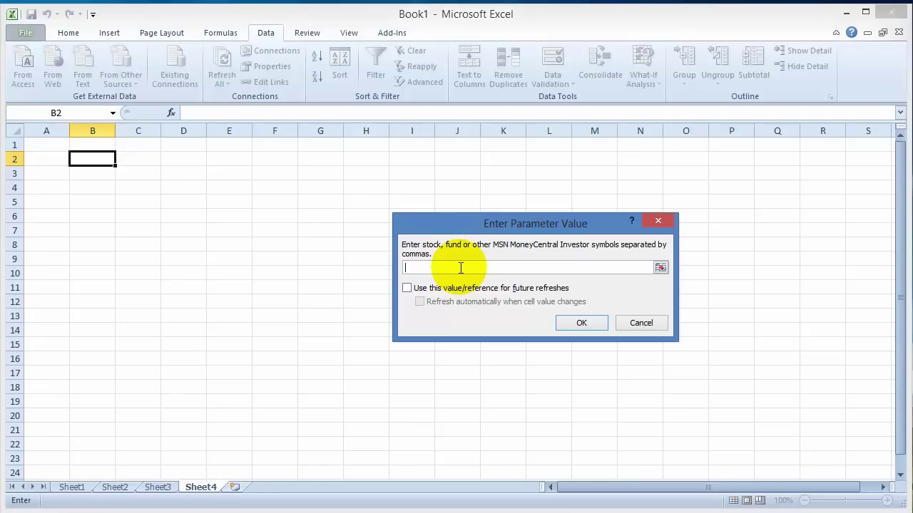
pyautogui.write('msft')
pyautogui.click(574, 322)
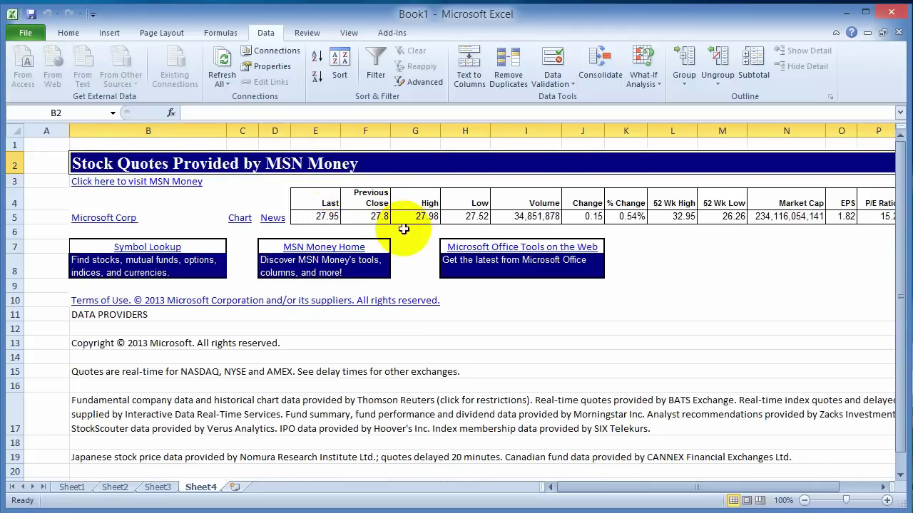
# Examine the Microsoft quote's Last, Previous Close, High, Low, Volume and Change values in row 5.
pyautogui.click(326, 216)
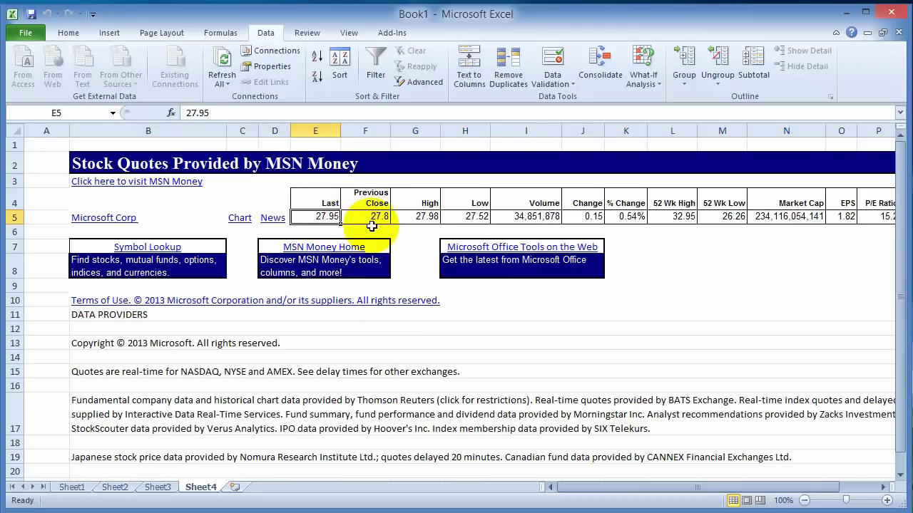
pyautogui.click(372, 220)
pyautogui.click(435, 226)
pyautogui.click(435, 220)
pyautogui.click(465, 218)
pyautogui.click(540, 219)
pyautogui.click(581, 215)
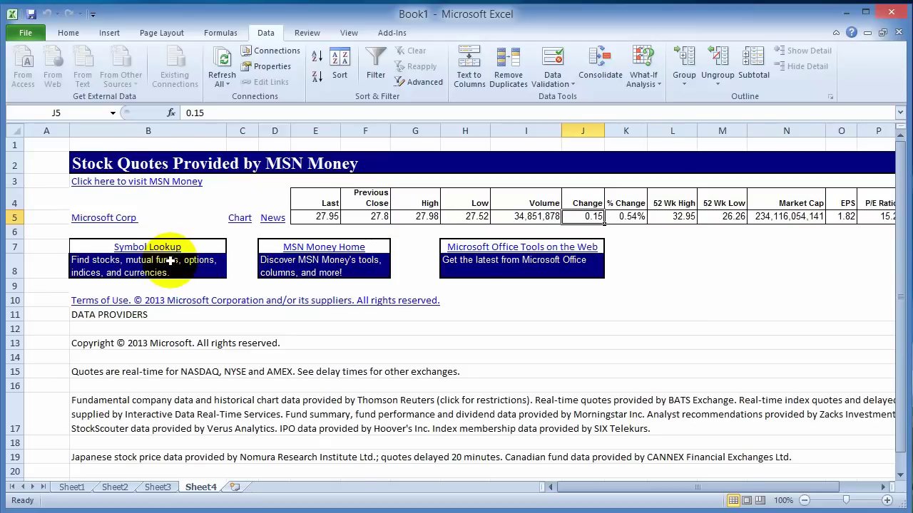
# Add another worksheet and open the MSN MoneyCentral Investor Stock Quotes connection with its data placed at cell C3.
pyautogui.click(238, 487)
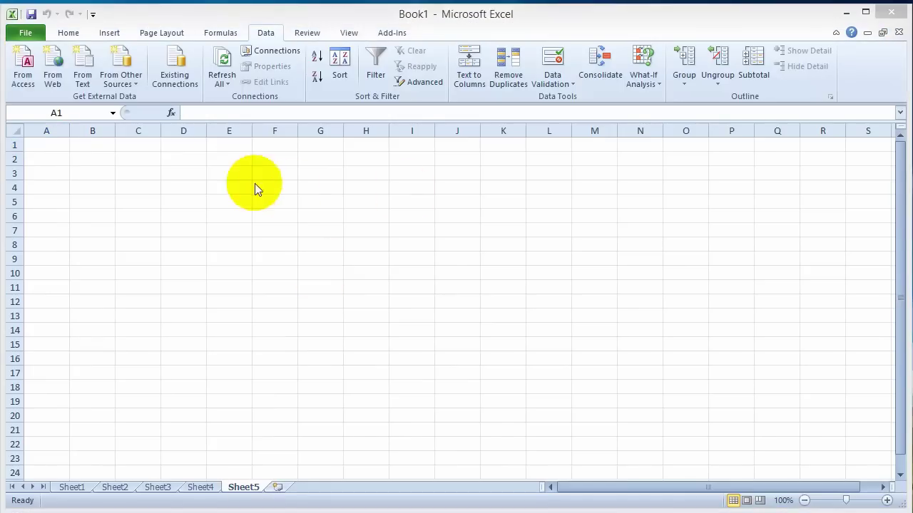
pyautogui.click(124, 170)
pyautogui.click(174, 80)
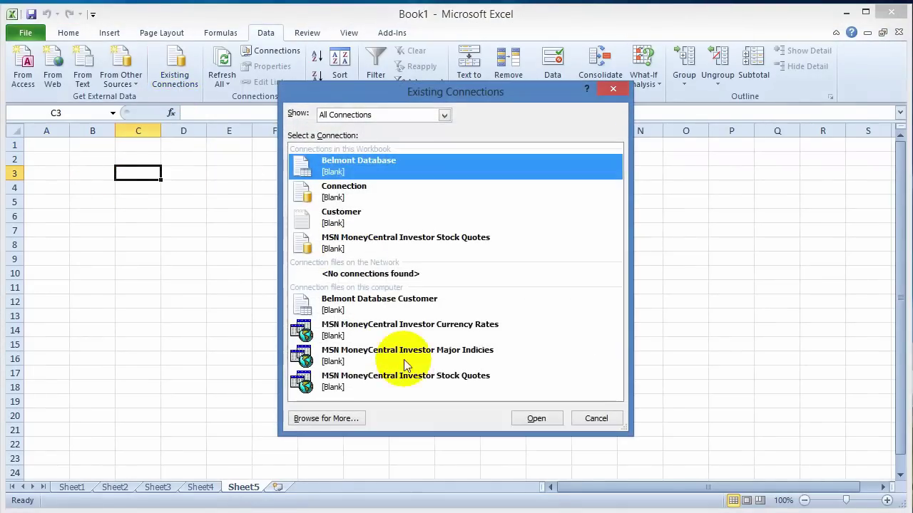
pyautogui.doubleClick(417, 379)
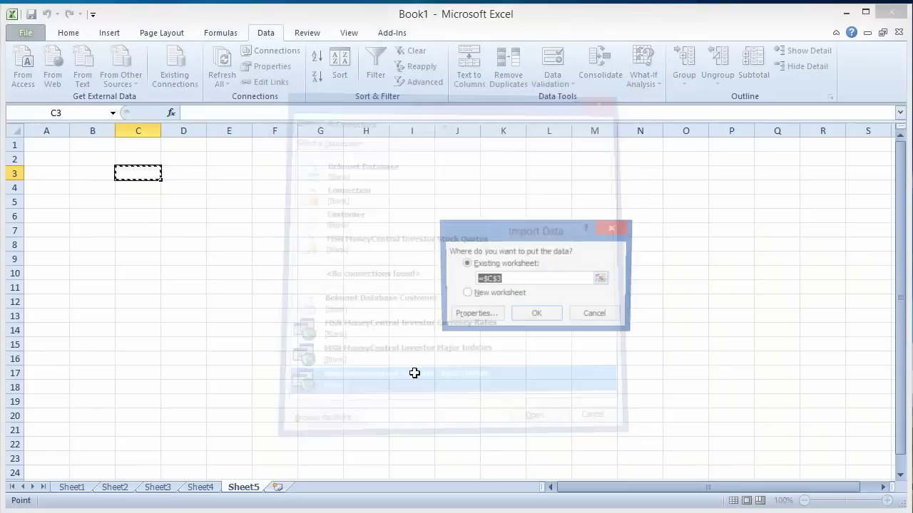
pyautogui.click(518, 317)
# Import quotes for msft,goog,aapl, reusing this value for future refreshes and refreshing automatically when the cell value changes.
pyautogui.write('m')
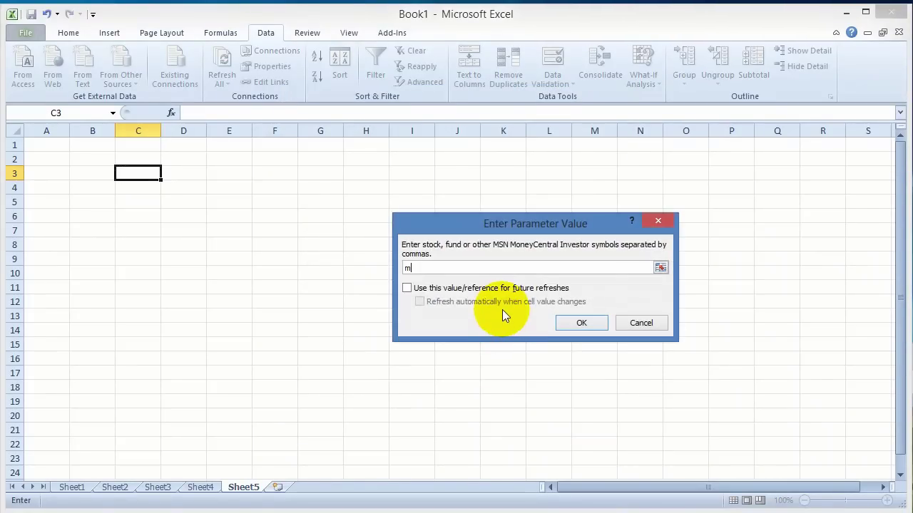
pyautogui.write('sft,goog,')
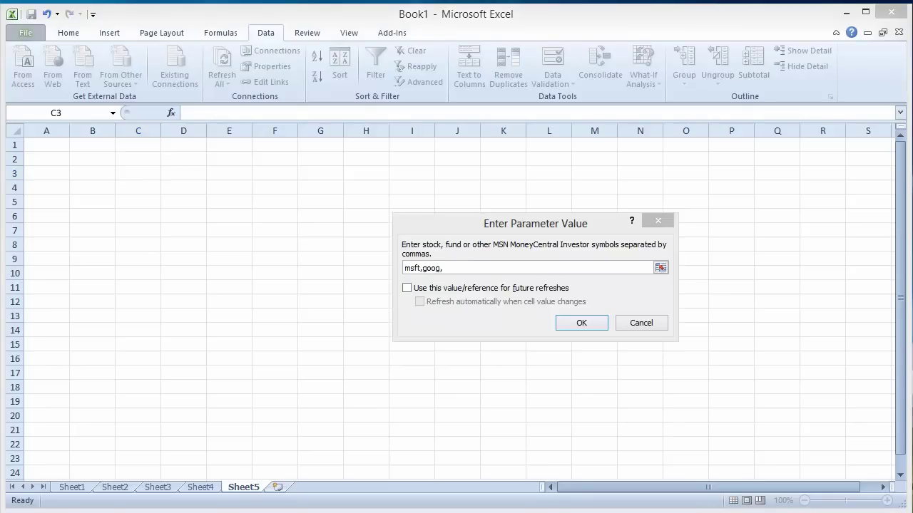
pyautogui.click(473, 265)
pyautogui.write('aapl')
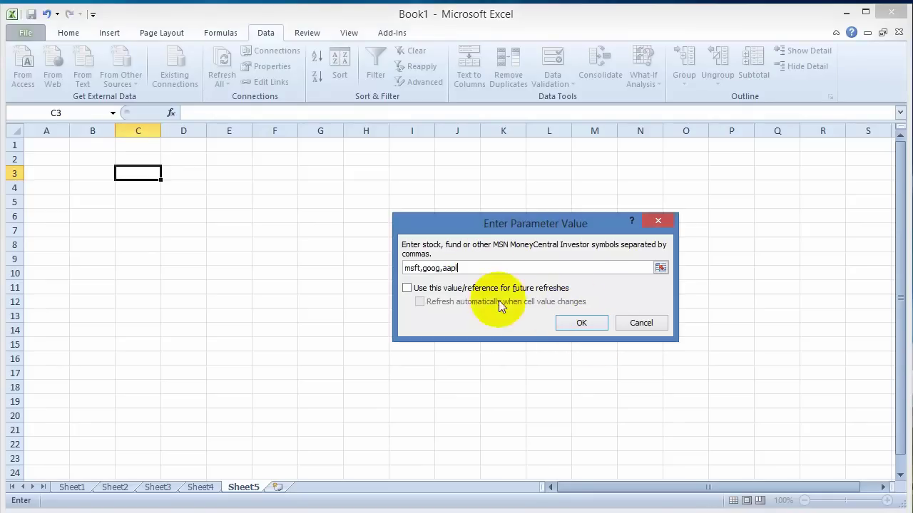
pyautogui.click(410, 289)
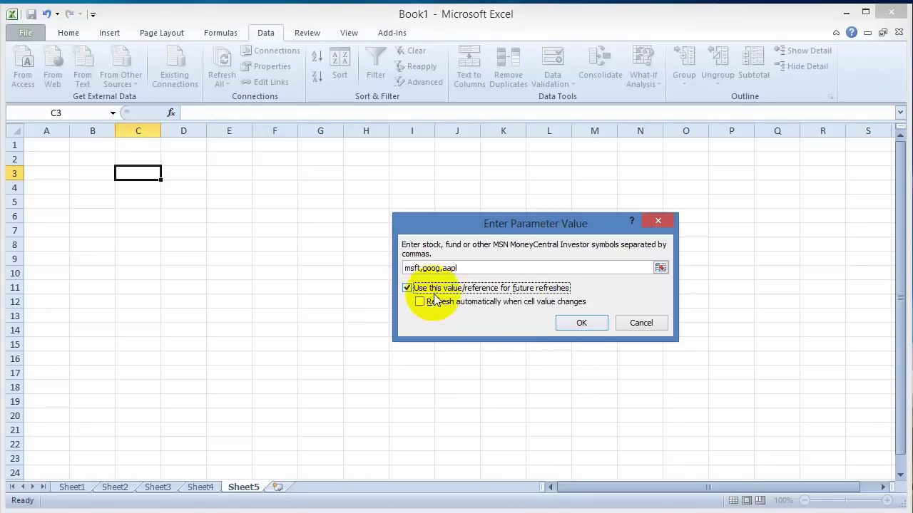
pyautogui.click(420, 302)
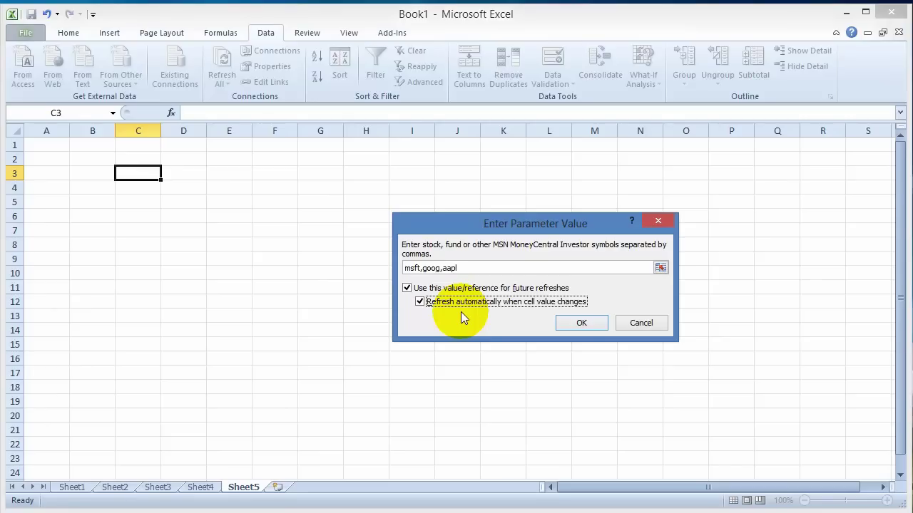
pyautogui.click(576, 325)
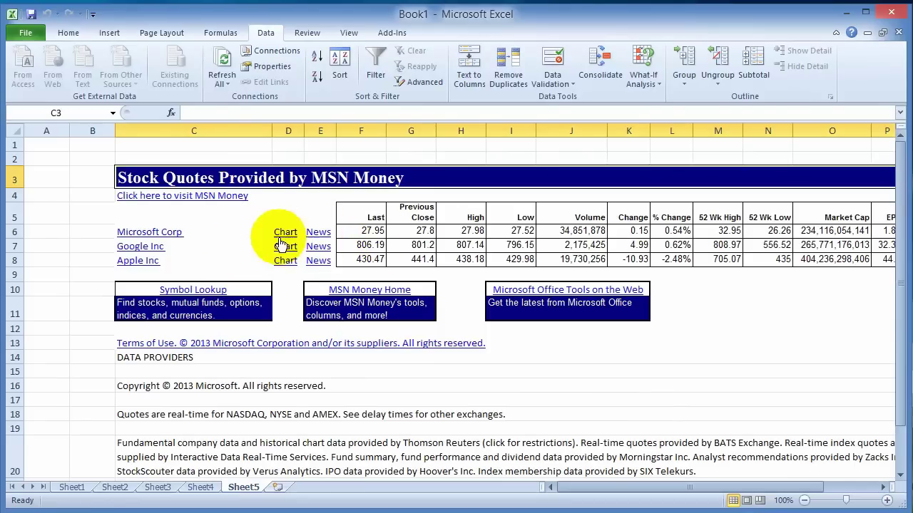
# Examine the imported Microsoft, Google and Apple quotes, including the Previous Close, High and Market Cap columns.
pyautogui.click(456, 231)
pyautogui.click(421, 231)
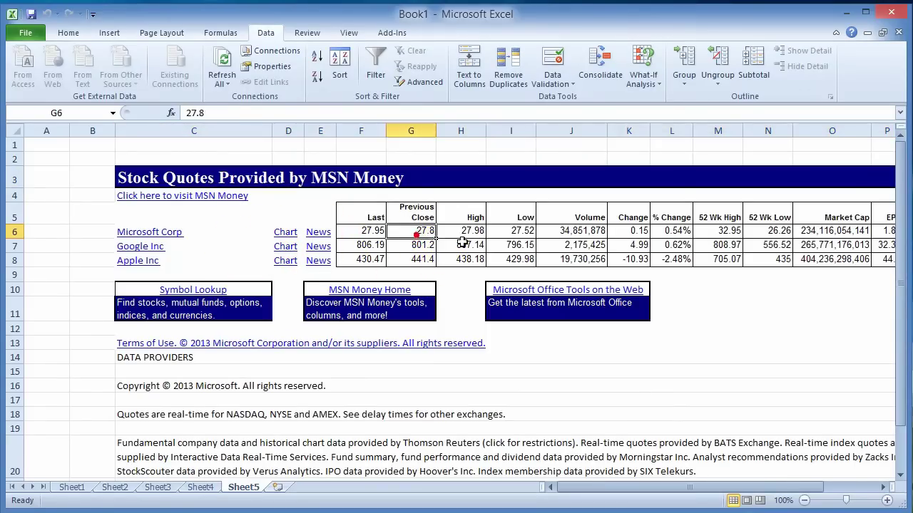
pyautogui.click(830, 259)
pyautogui.click(417, 246)
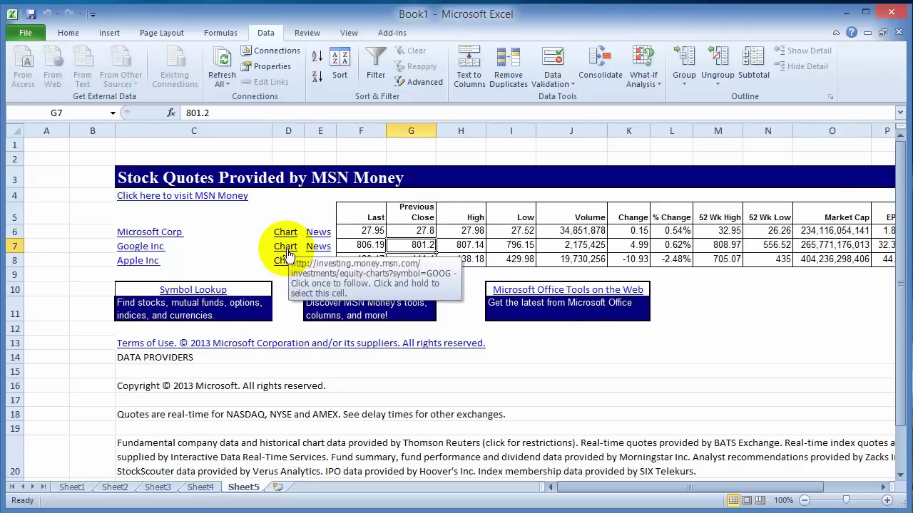
pyautogui.scroll(-4, 634, 271)
pyautogui.scroll(4, 530, 184)
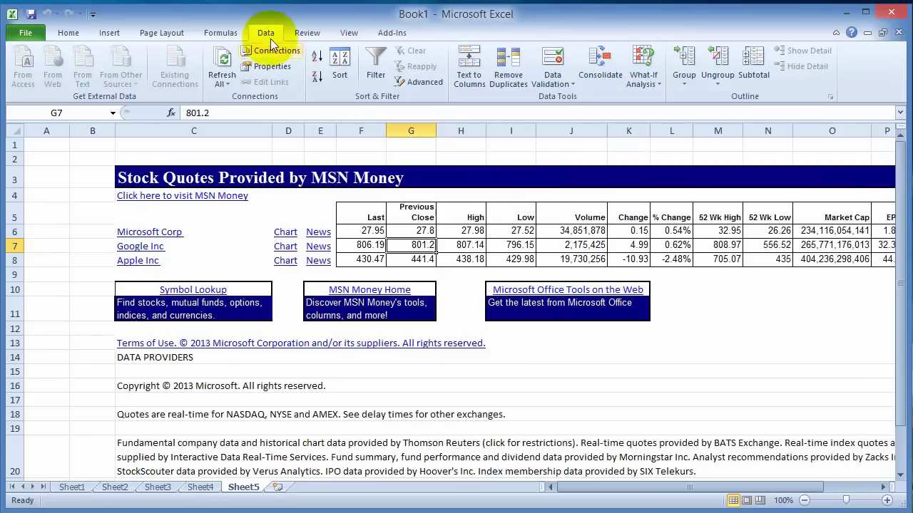
pyautogui.click(226, 34)
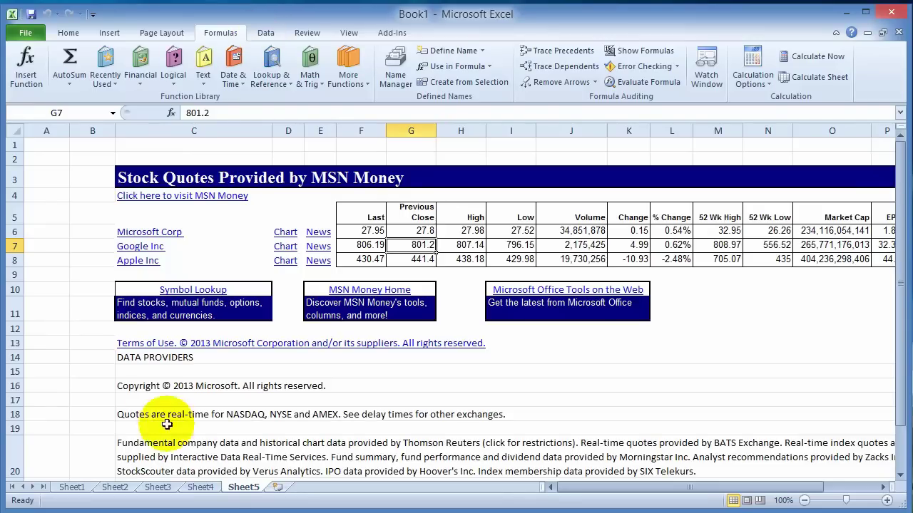
# Sort the imported customer records on Sheet3 from A to Z by the first names in column C.
pyautogui.click(200, 487)
pyautogui.click(156, 487)
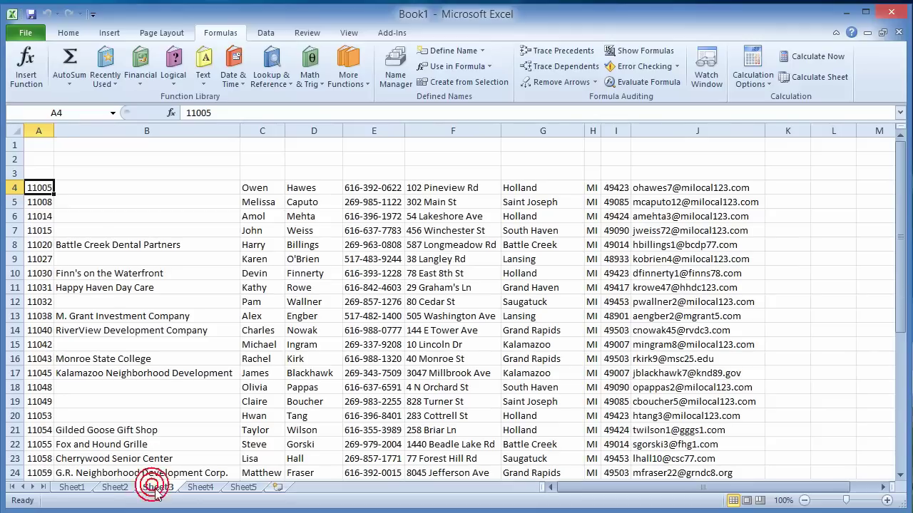
pyautogui.click(208, 263)
pyautogui.click(100, 243)
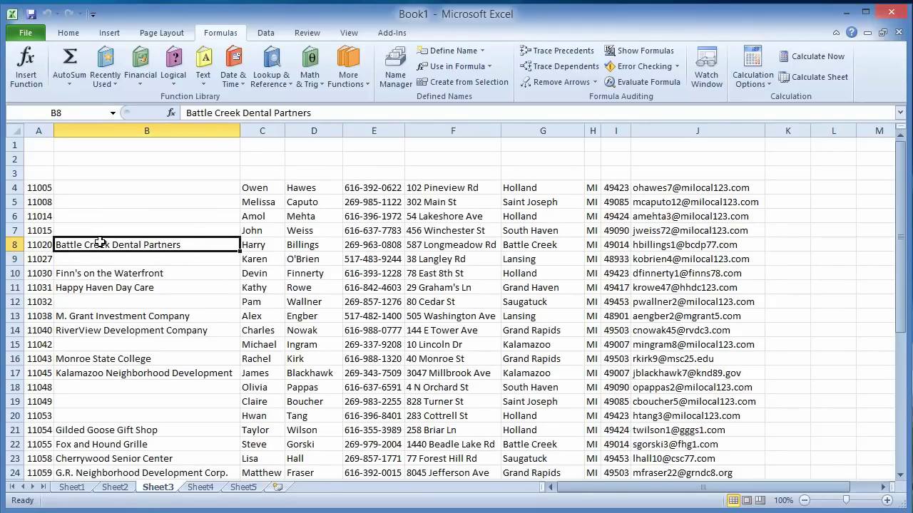
pyautogui.click(260, 215)
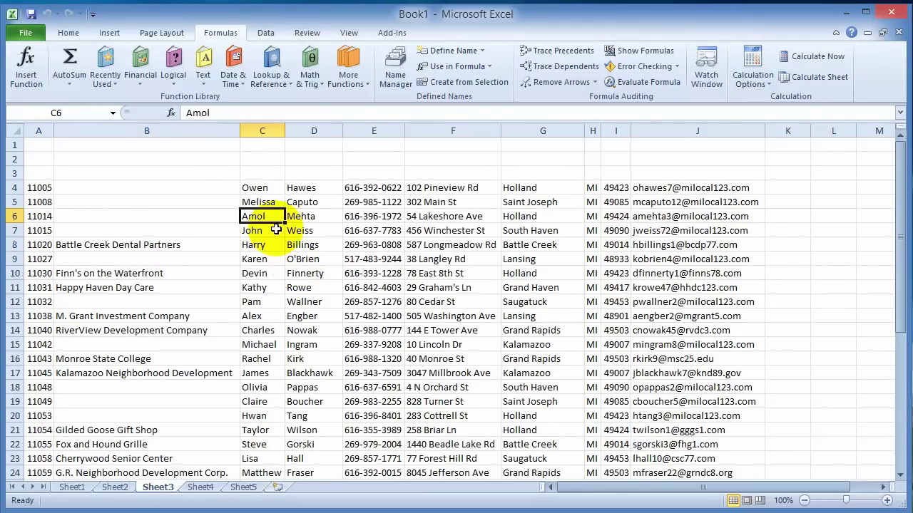
pyautogui.click(69, 33)
pyautogui.click(847, 71)
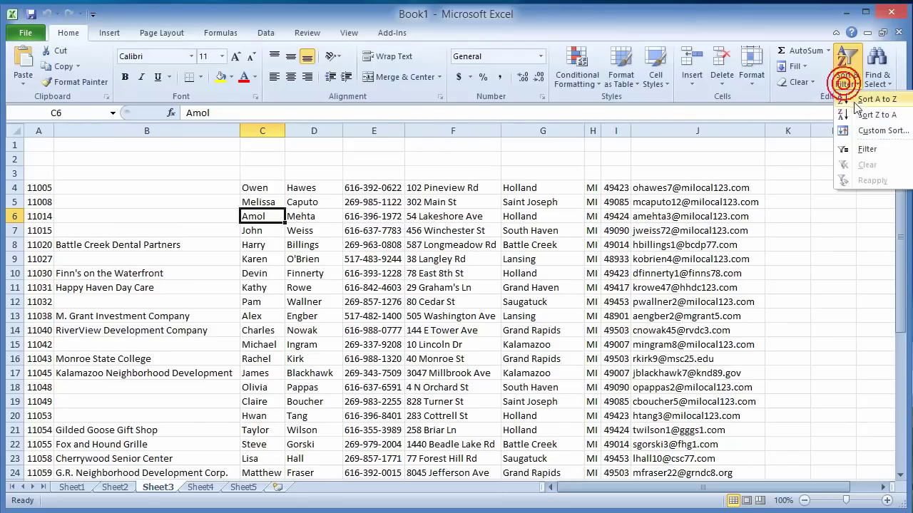
pyautogui.click(856, 100)
pyautogui.click(260, 245)
pyautogui.scroll(-12, 271, 291)
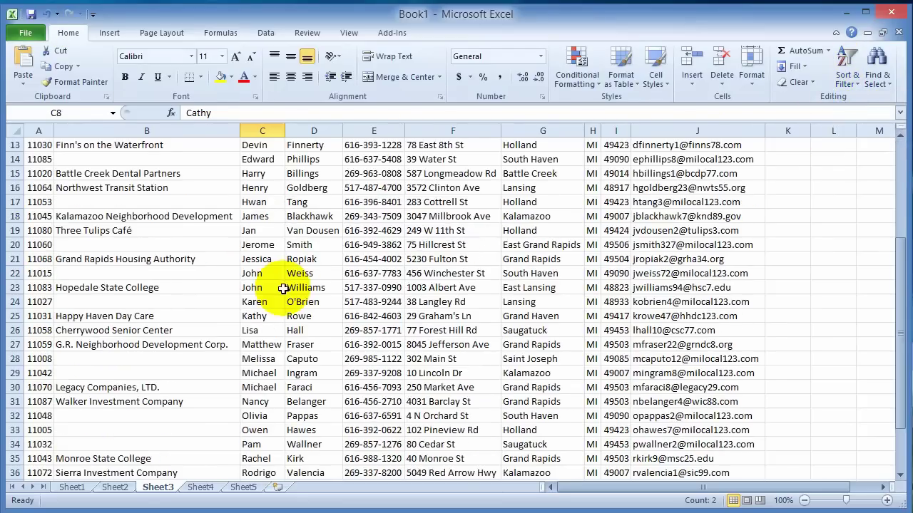
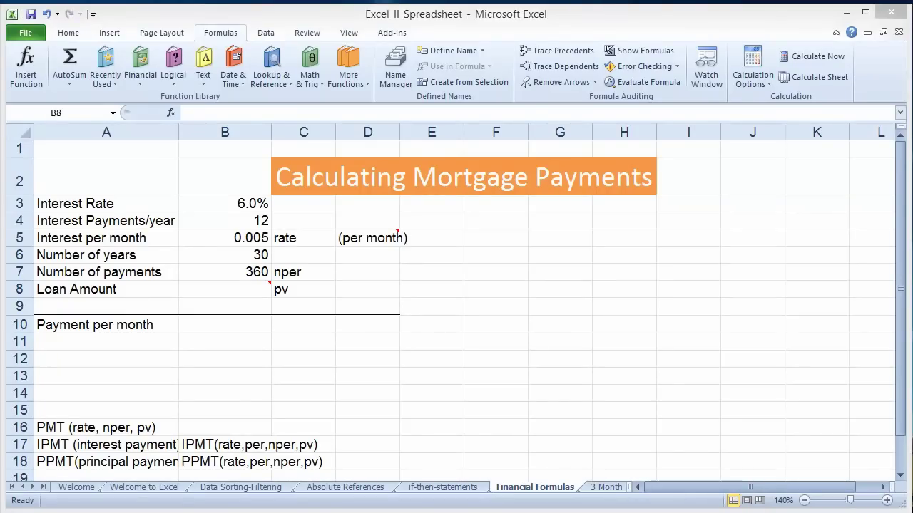
# Browse Excel's Financial functions and read the descriptions of SLN, YIELD and XIRR without inserting any function.
pyautogui.click(38, 87)
pyautogui.click(721, 279)
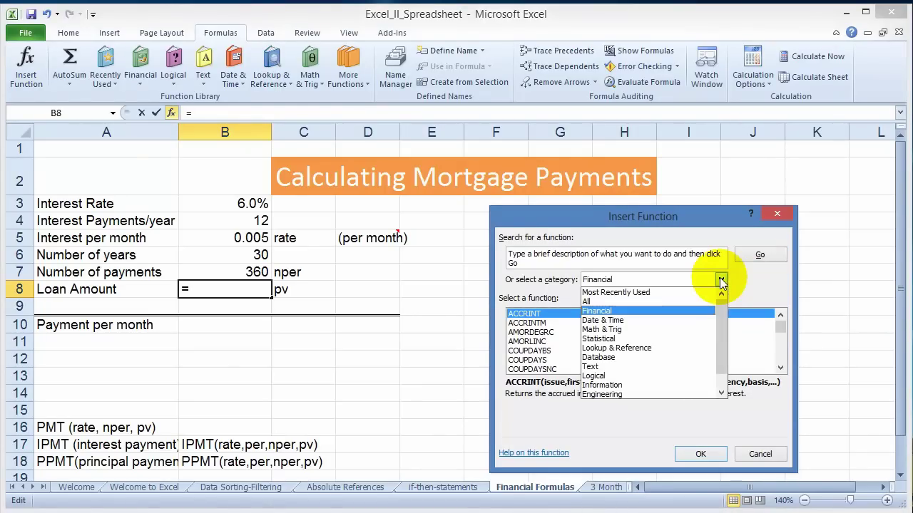
pyautogui.click(722, 281)
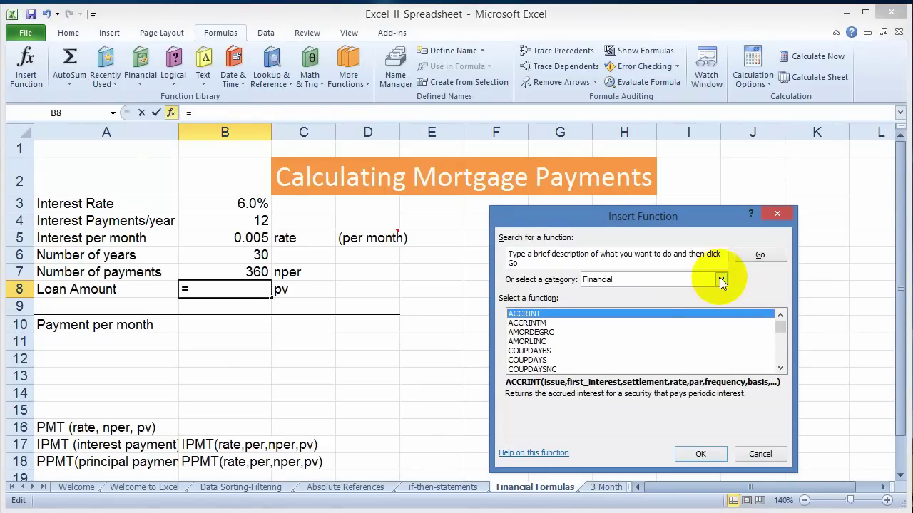
pyautogui.click(593, 341)
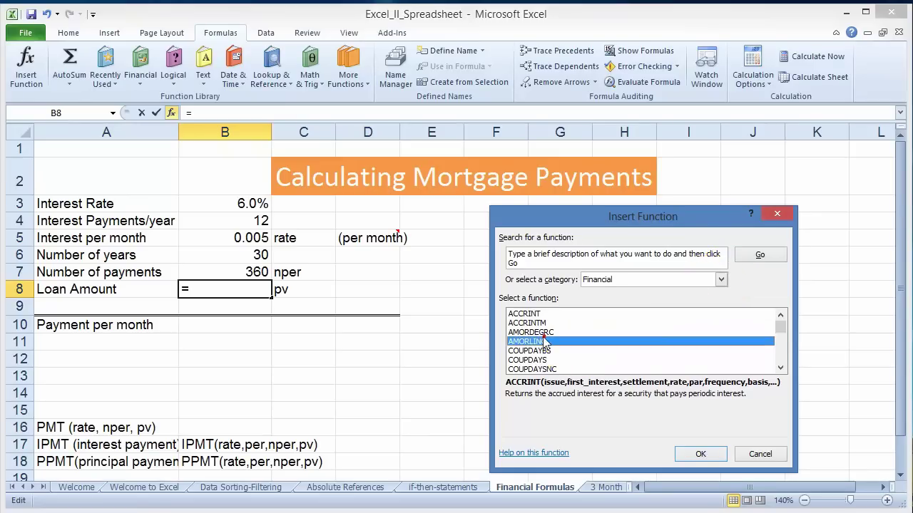
pyautogui.scroll(-10, 577, 340)
pyautogui.scroll(-3, 573, 340)
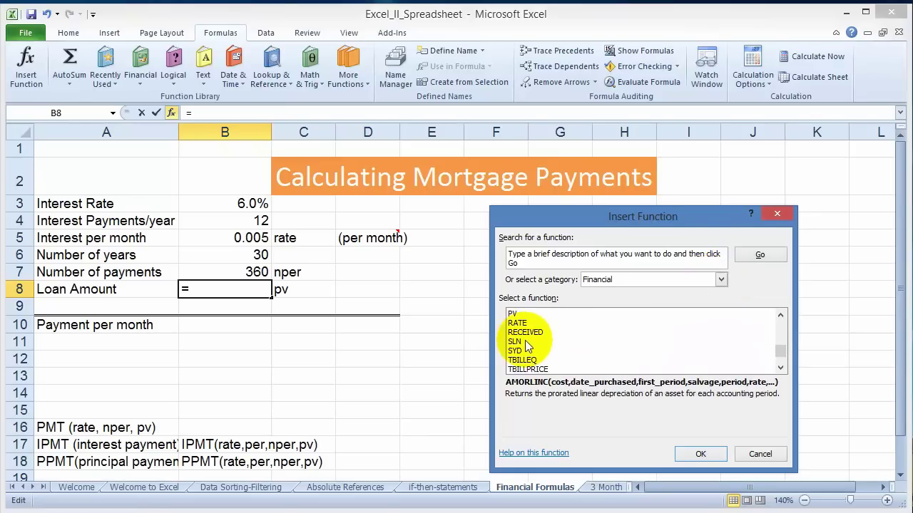
pyautogui.click(533, 342)
pyautogui.scroll(-2, 535, 341)
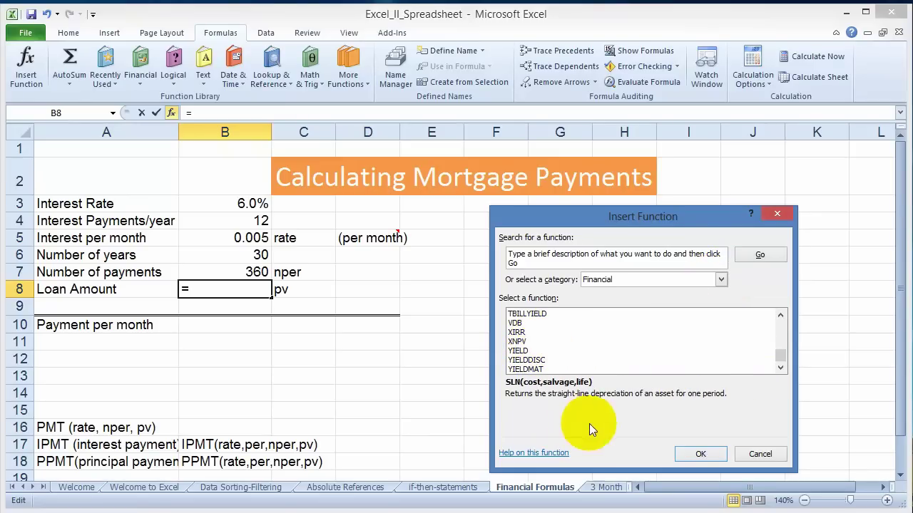
pyautogui.click(524, 332)
pyautogui.click(527, 350)
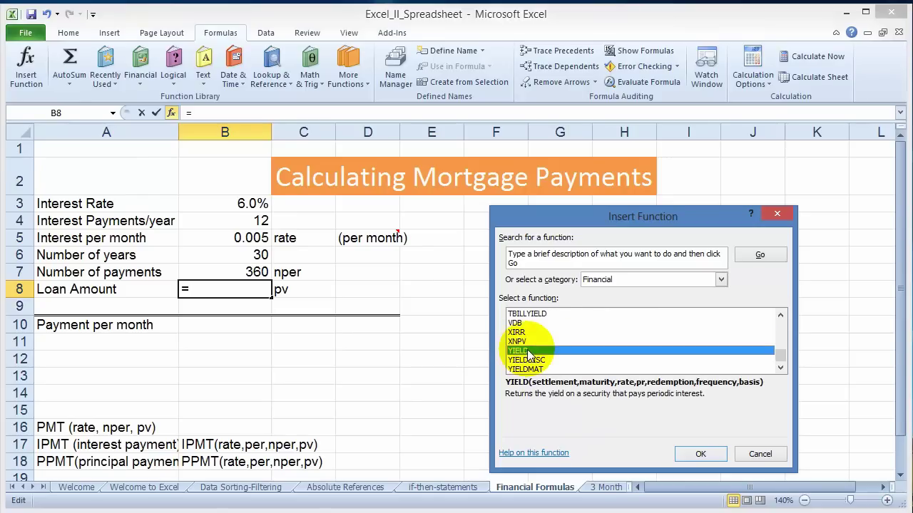
pyautogui.click(533, 333)
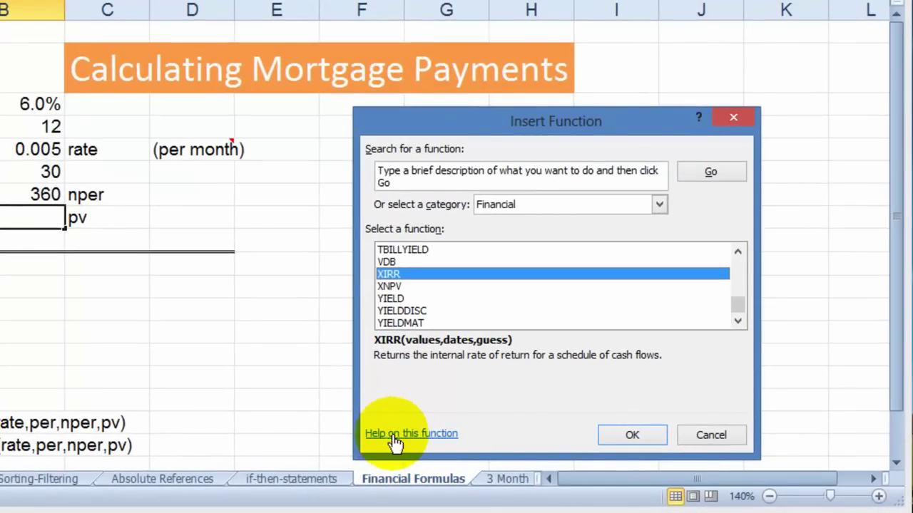
pyautogui.click(704, 435)
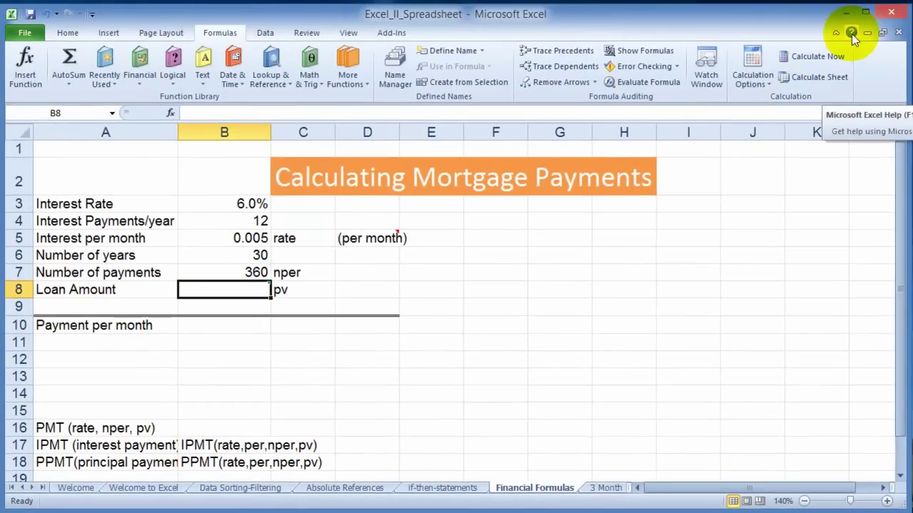
# Review the interest rate and payments-per-year inputs, along with the PMT, IPMT and PPMT entries in rows 16 to 18.
pyautogui.click(246, 204)
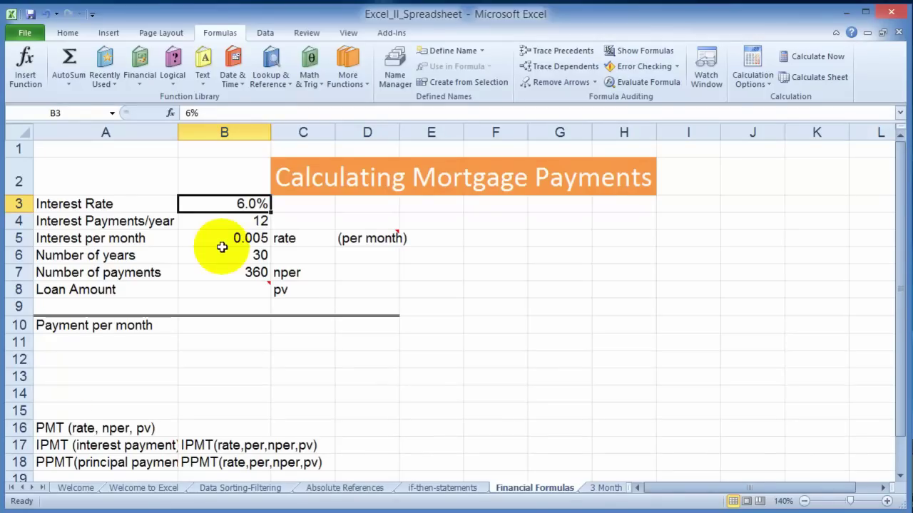
pyautogui.click(56, 428)
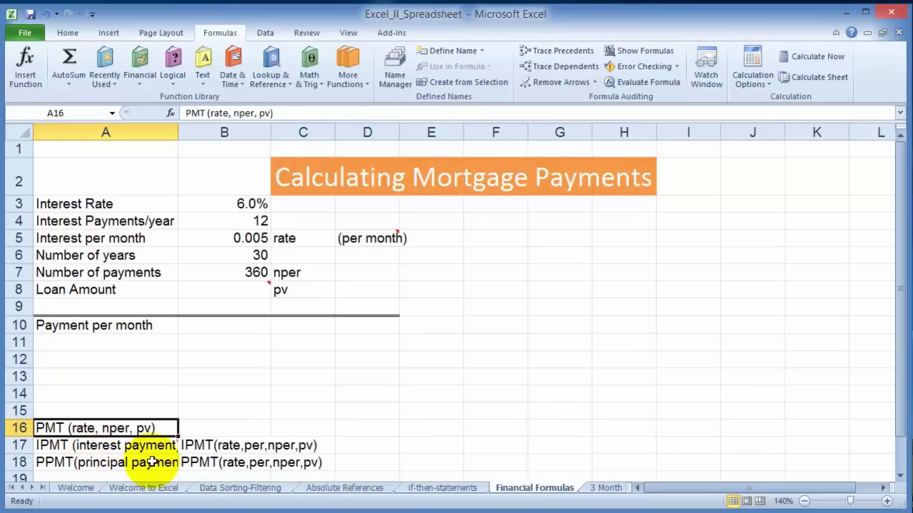
pyautogui.click(66, 446)
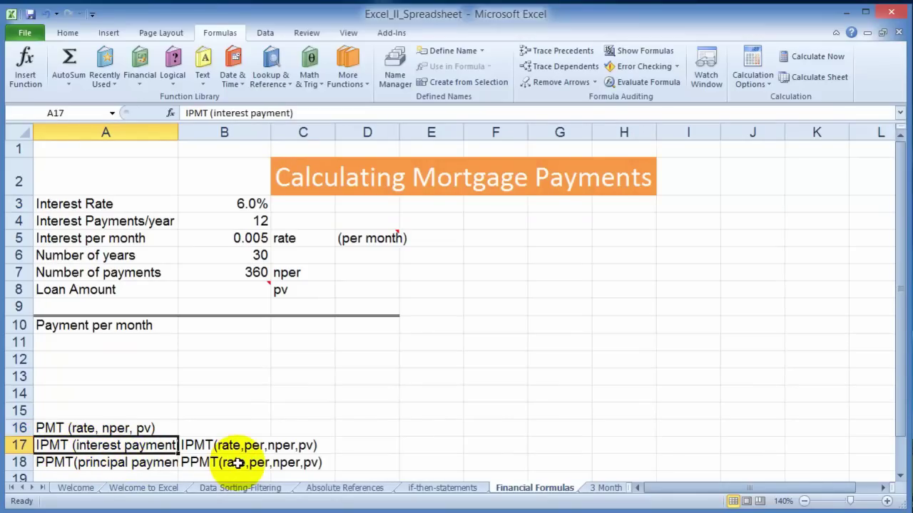
pyautogui.click(84, 463)
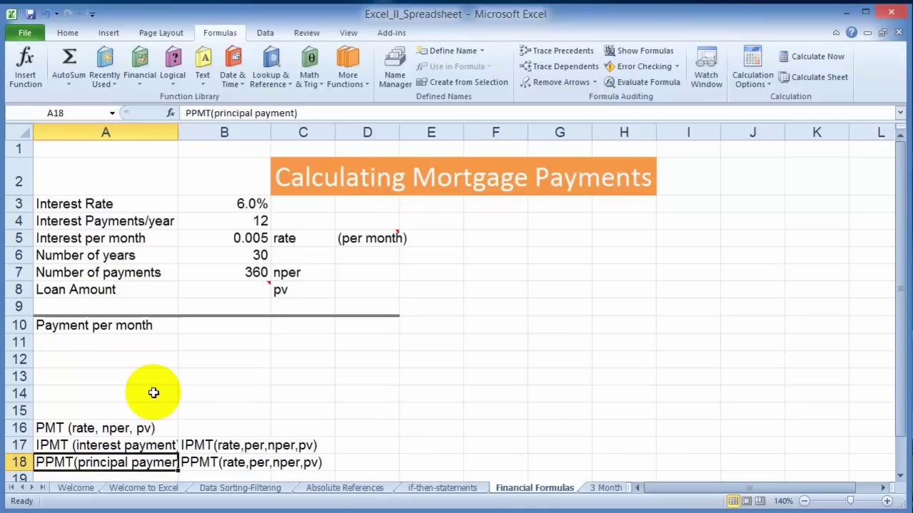
pyautogui.click(225, 206)
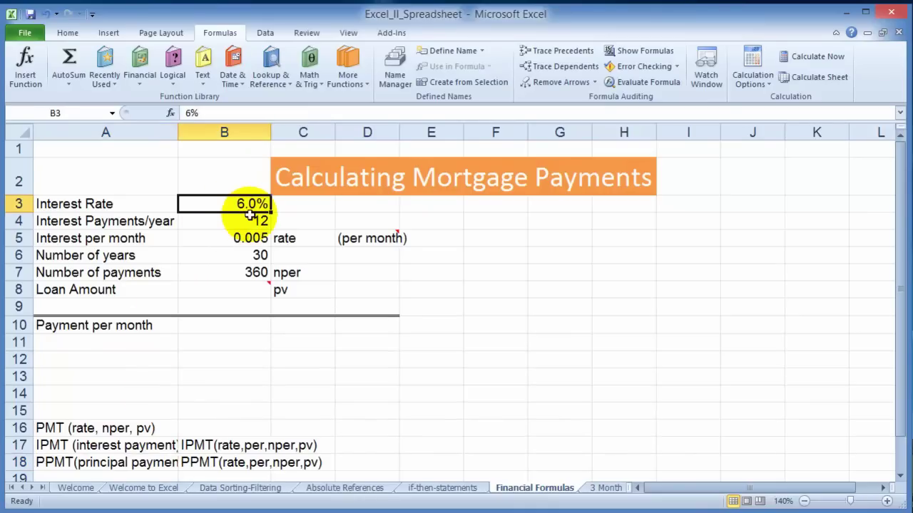
pyautogui.click(235, 223)
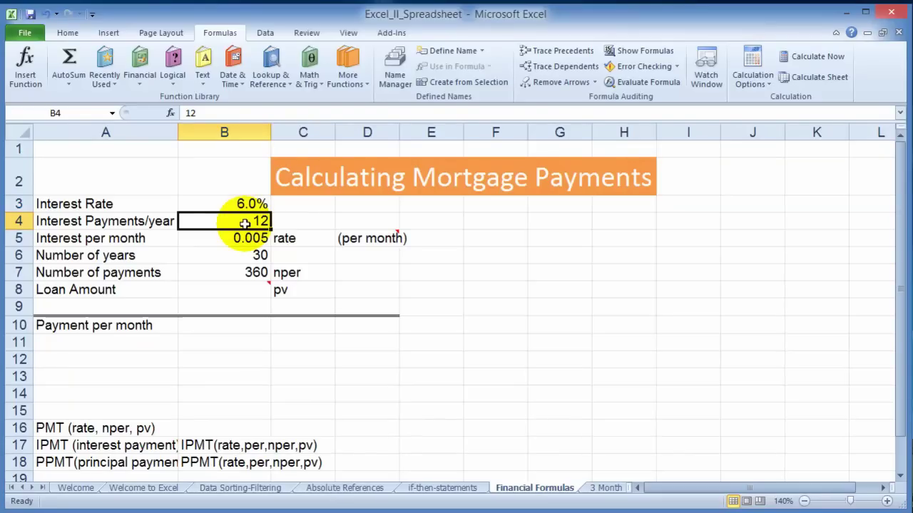
# Enter a loan amount of 20,000 in cell B8.
pyautogui.click(238, 289)
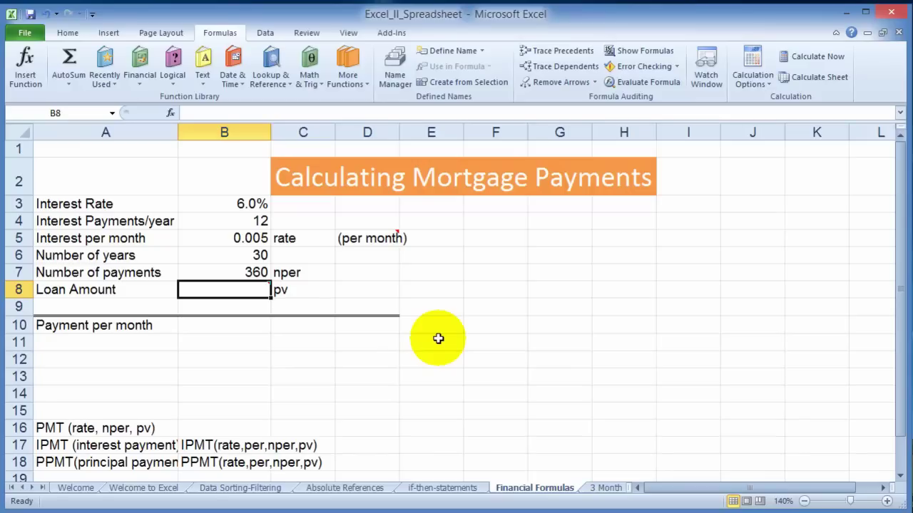
pyautogui.write('200')
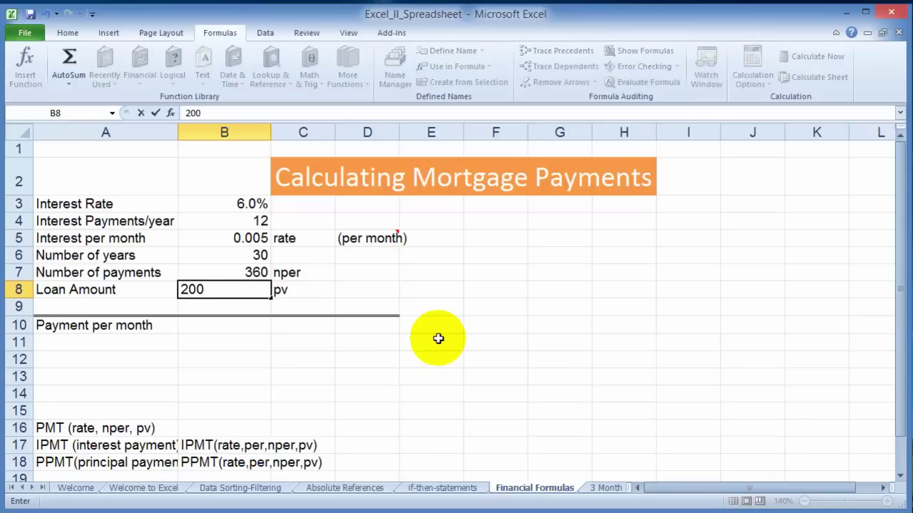
pyautogui.write(',000')
pyautogui.press('Return')
pyautogui.click(299, 289)
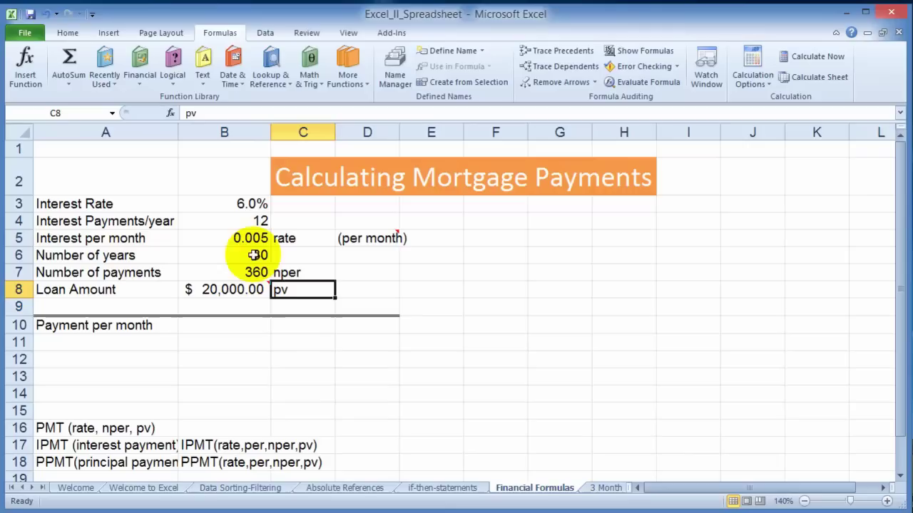
# Set the number of years in cell B6 to 5.
pyautogui.click(254, 204)
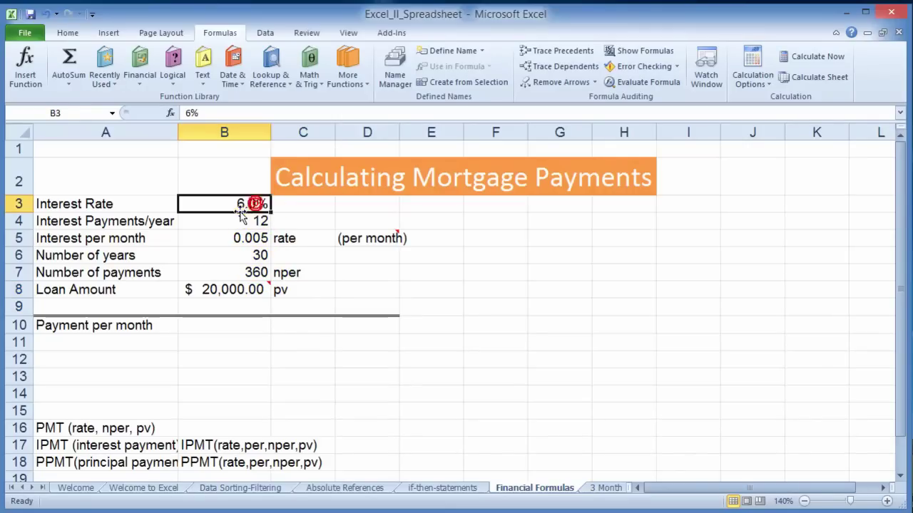
pyautogui.click(232, 274)
pyautogui.moveTo(264, 293)
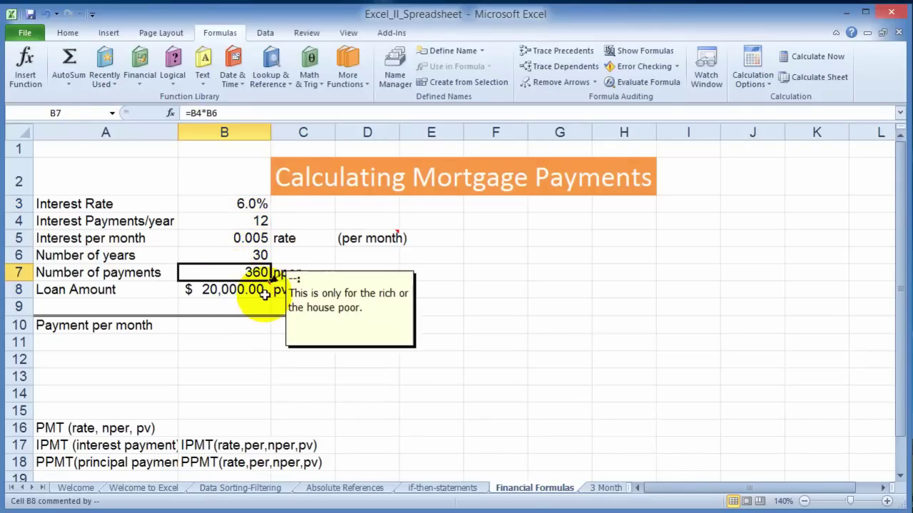
pyautogui.click(241, 257)
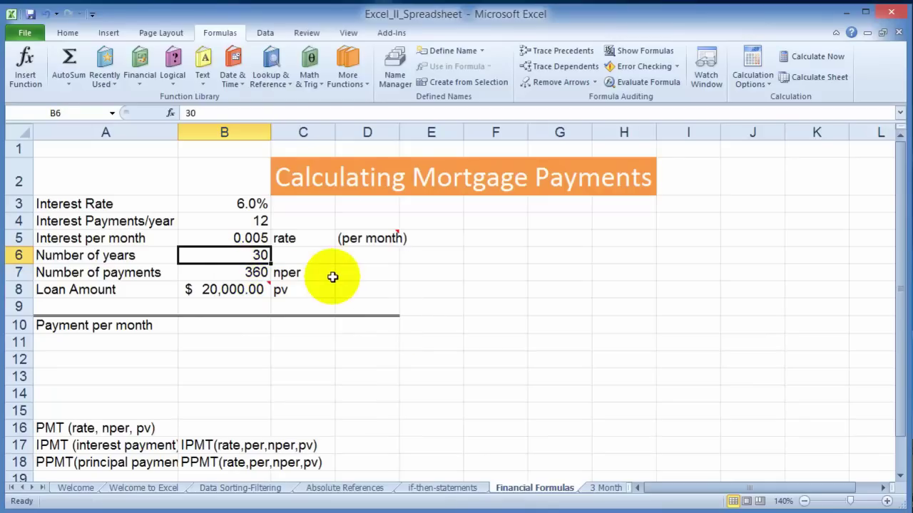
pyautogui.write('5')
pyautogui.click(255, 277)
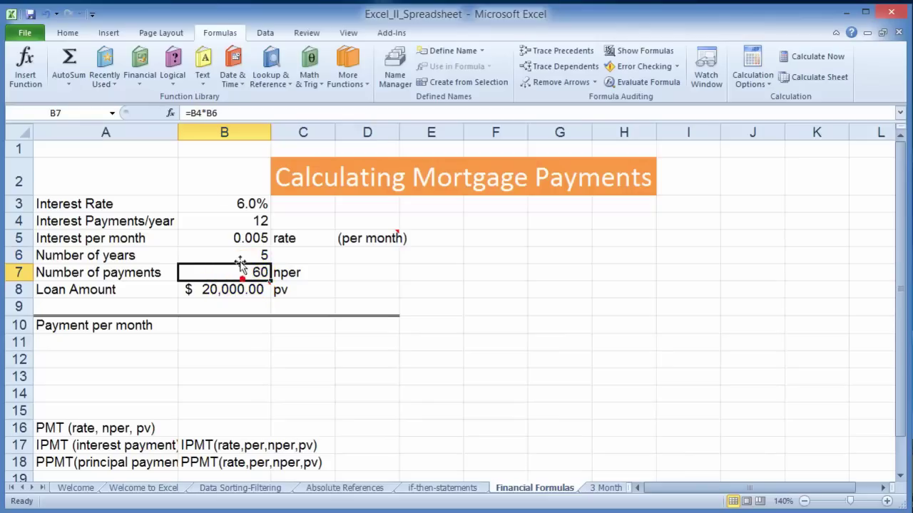
# Inspect the number-of-payments formula in B7 with its source cells B4 and B6, and the PMT syntax in A16.
pyautogui.click(258, 220)
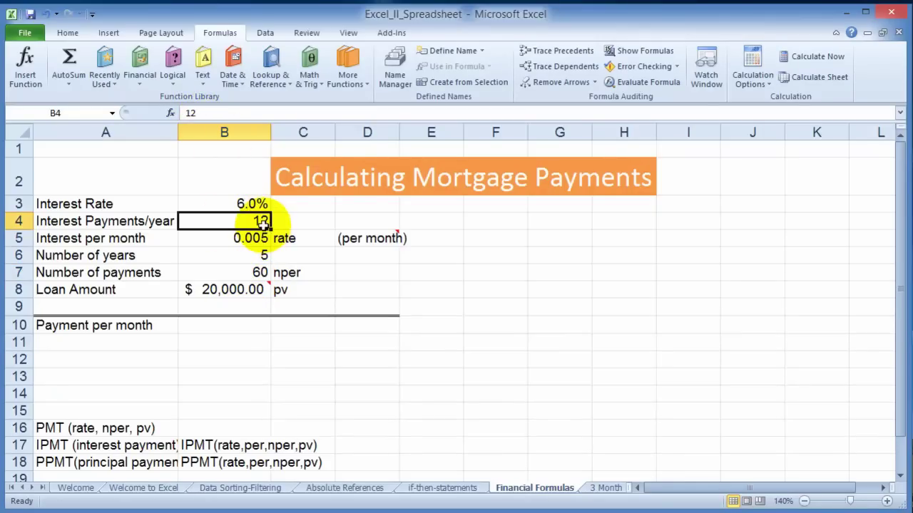
pyautogui.click(262, 255)
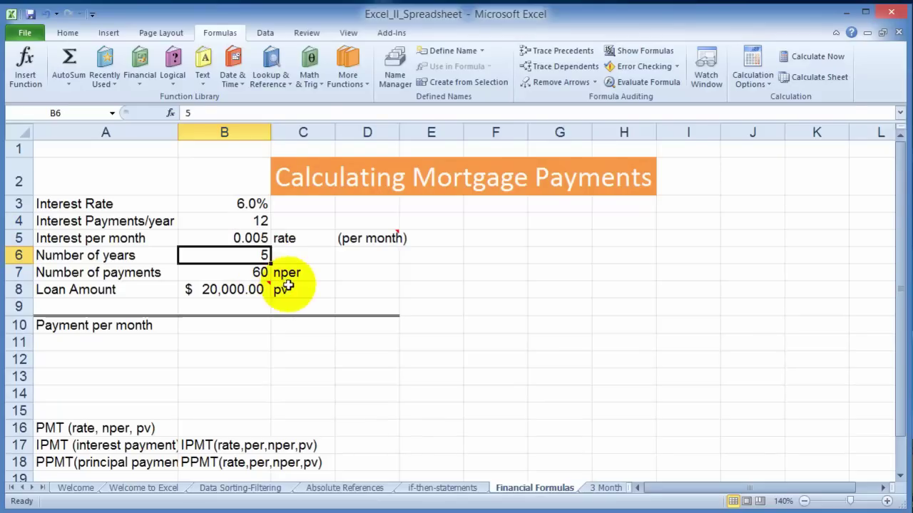
pyautogui.click(258, 219)
pyautogui.click(260, 273)
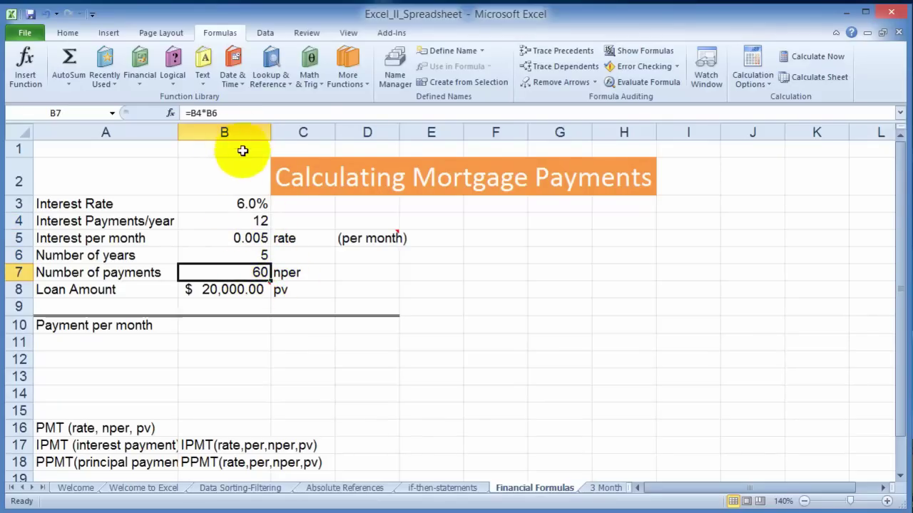
pyautogui.press('F2')
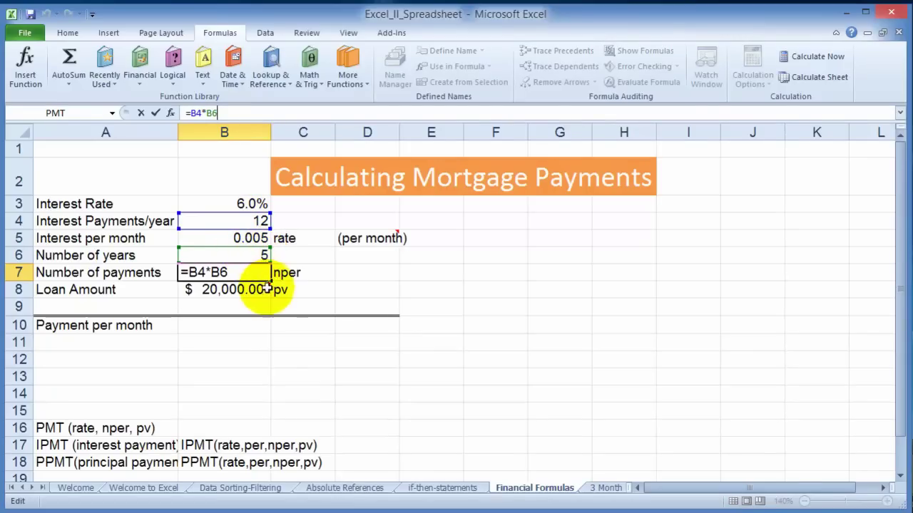
pyautogui.hotkey('ctrl', 'Return')
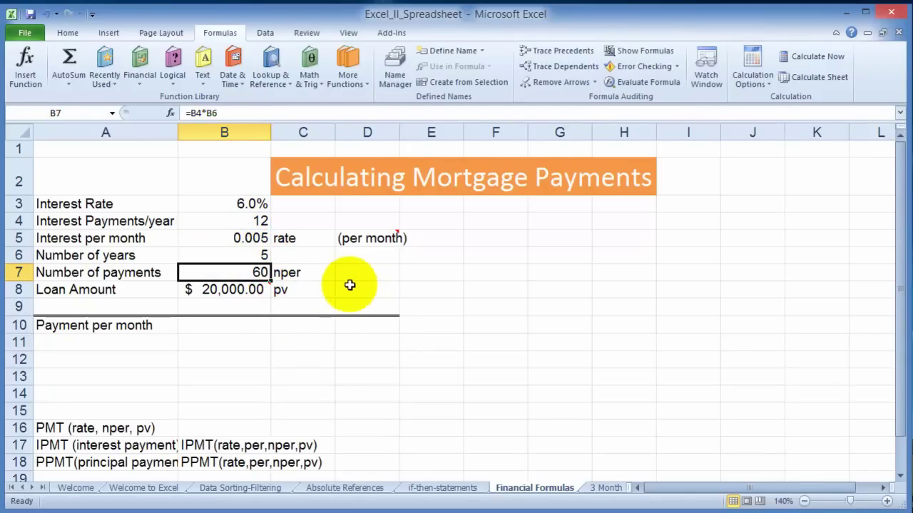
pyautogui.click(59, 428)
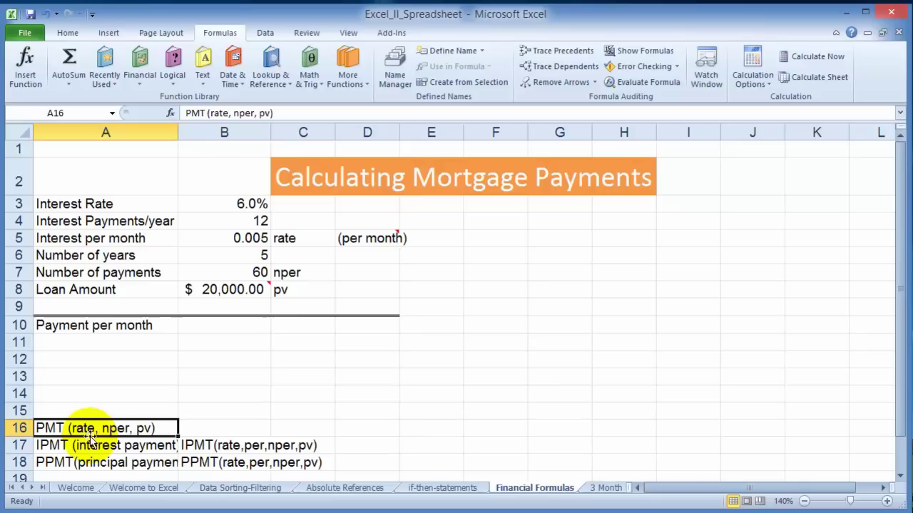
# Review the PMT inputs: the rate and nper labels, number of payments in B7, loan amount in B8 and interest rate in B3.
pyautogui.click(282, 240)
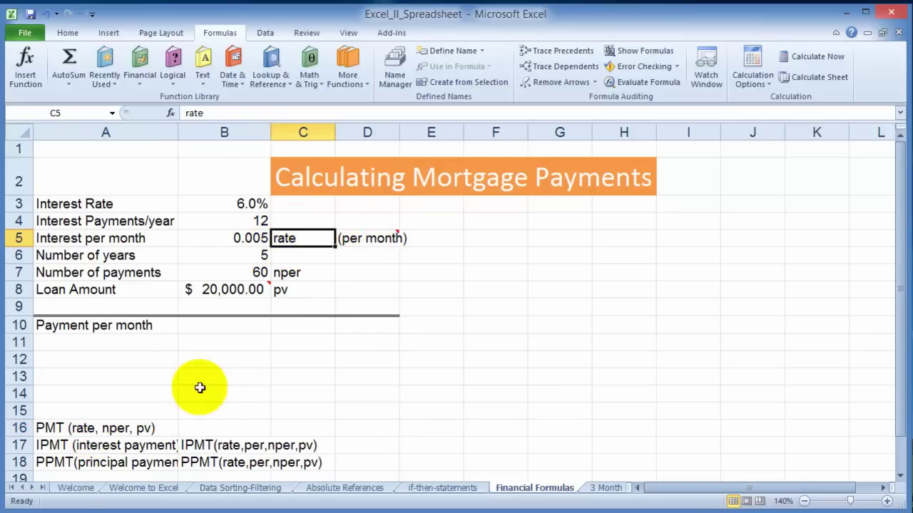
pyautogui.click(296, 278)
pyautogui.click(260, 273)
pyautogui.click(256, 274)
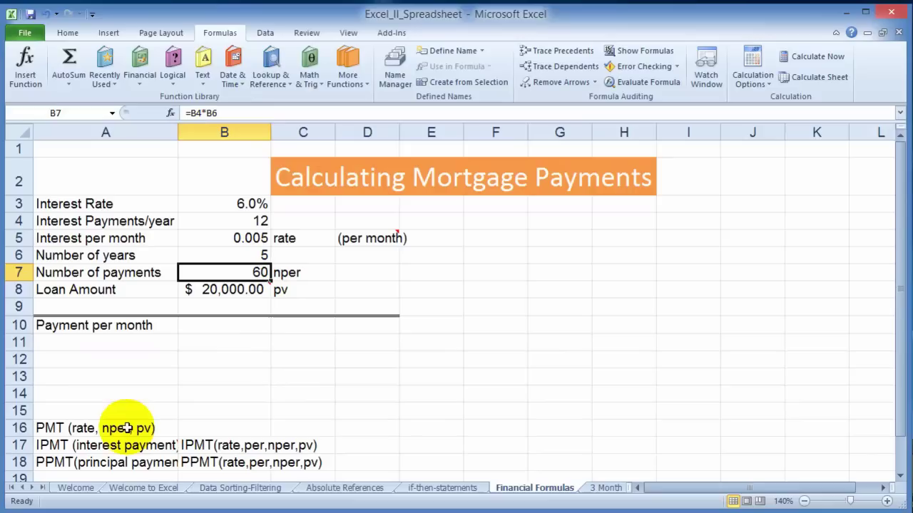
pyautogui.click(233, 292)
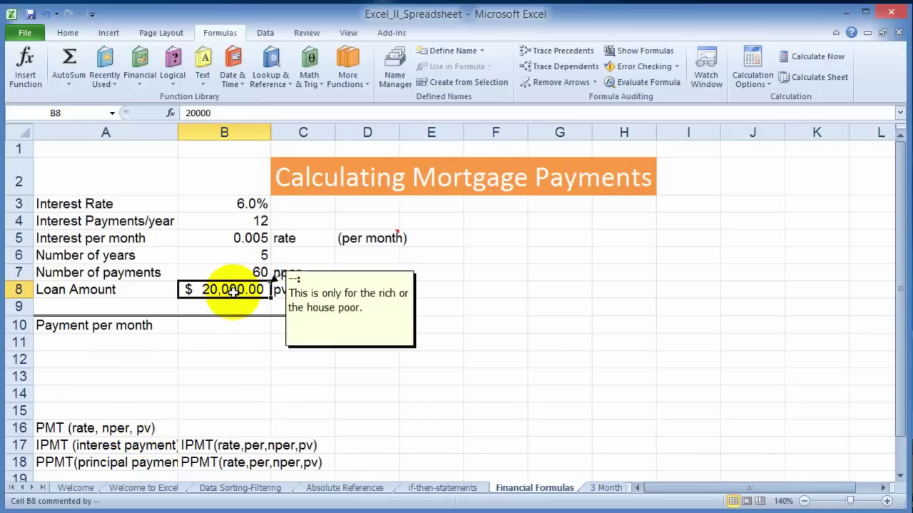
pyautogui.click(224, 203)
# Search the function library for pmt and insert the PMT function in the Payment per month cell B10.
pyautogui.click(213, 328)
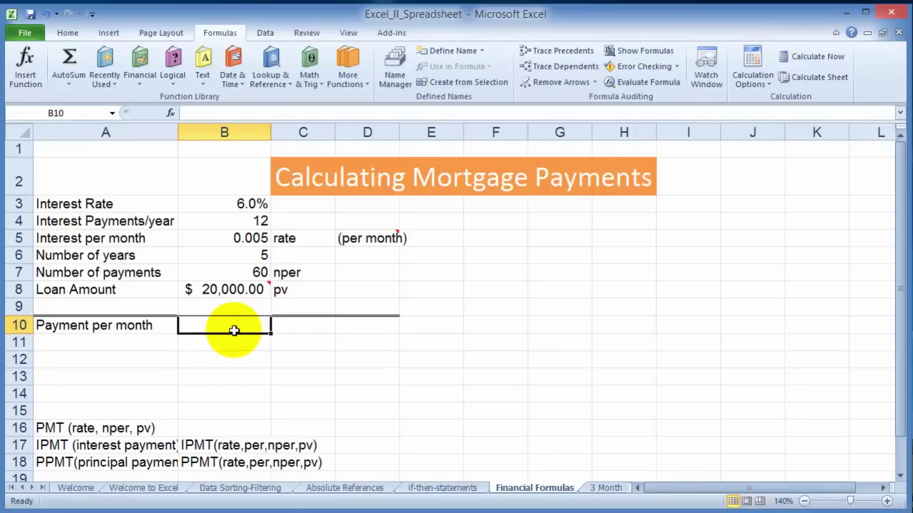
pyautogui.click(29, 84)
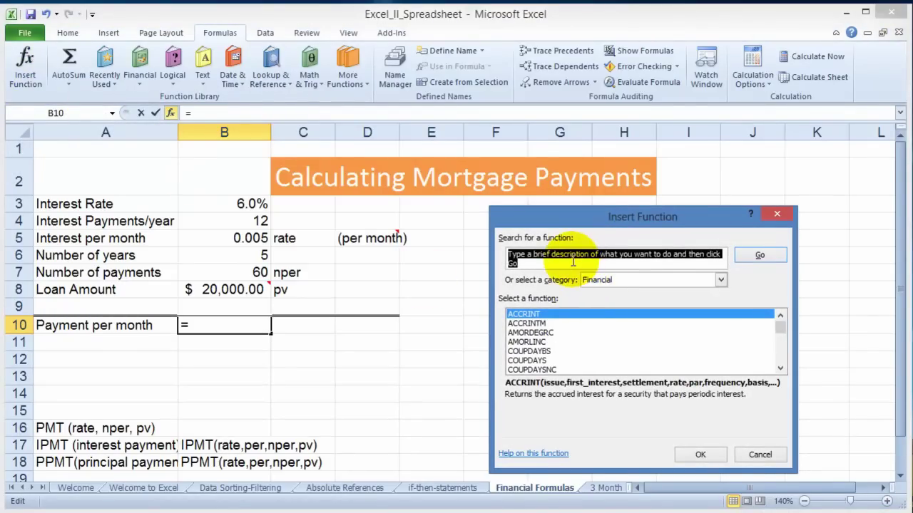
pyautogui.write('pmt')
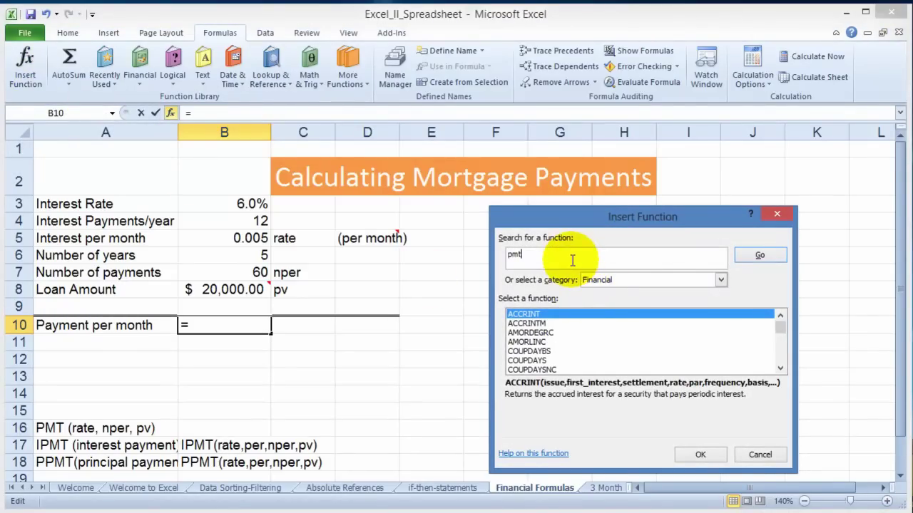
pyautogui.press('Return')
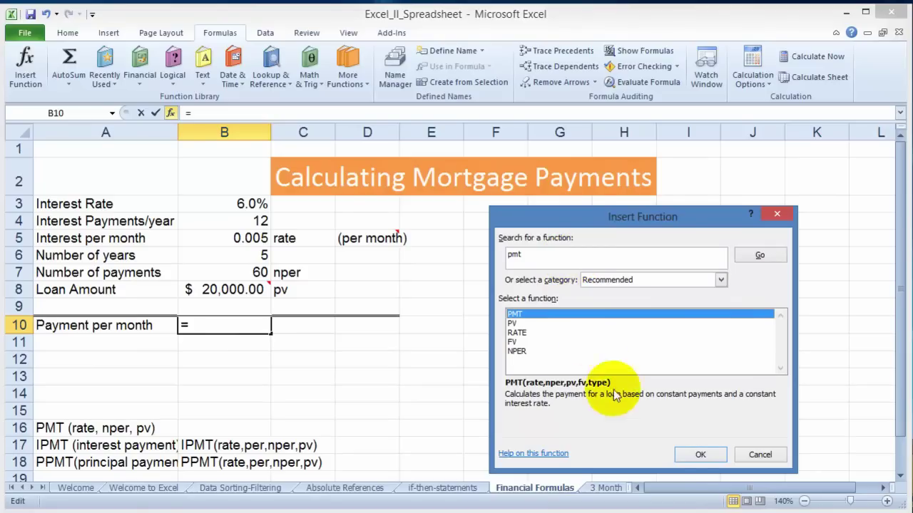
pyautogui.click(695, 455)
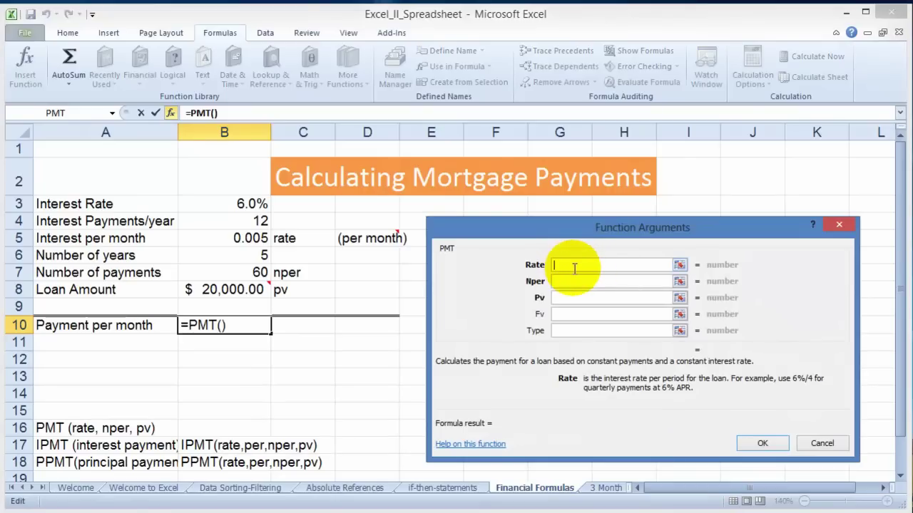
# Complete the PMT function with Rate from B5, Nper from B7 and Pv from B8.
pyautogui.click(247, 240)
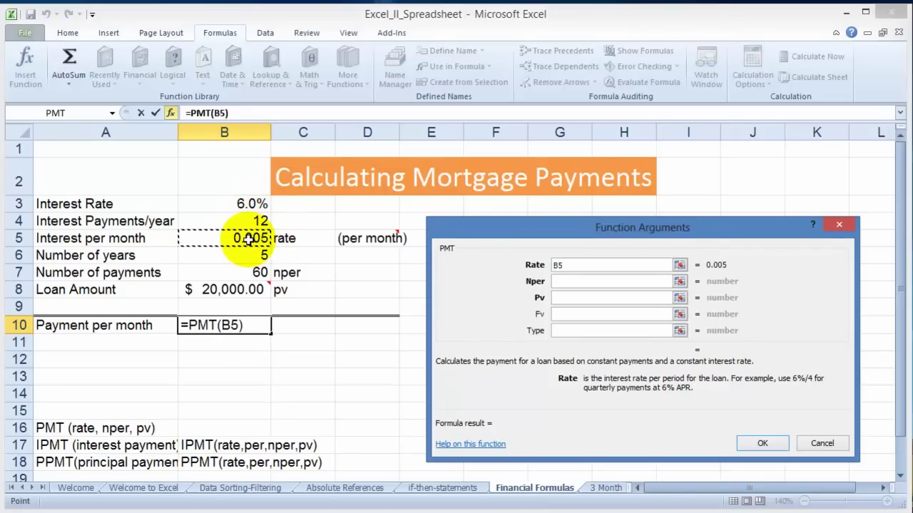
pyautogui.click(564, 282)
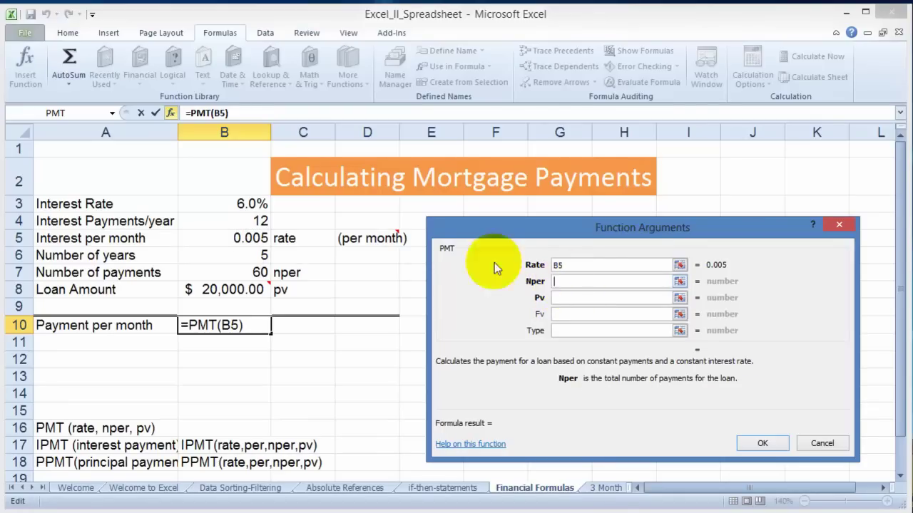
pyautogui.click(242, 274)
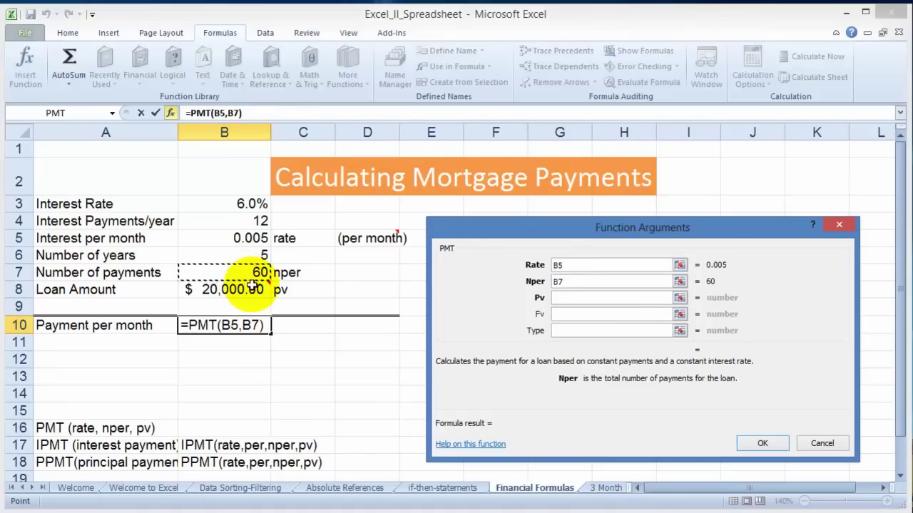
pyautogui.click(556, 299)
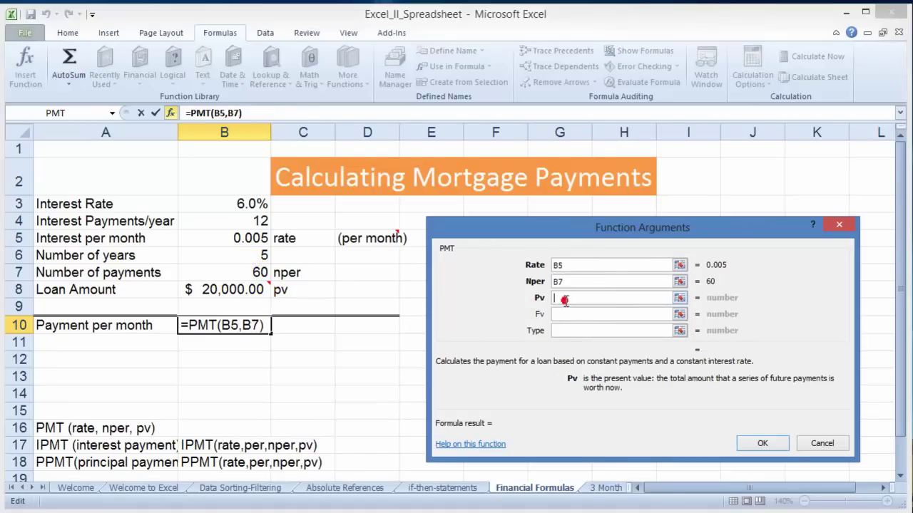
pyautogui.click(229, 289)
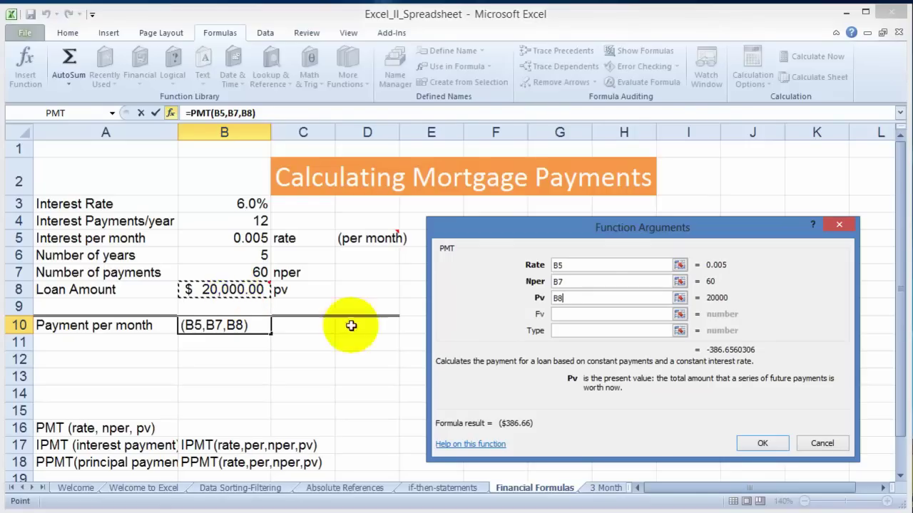
pyautogui.click(760, 443)
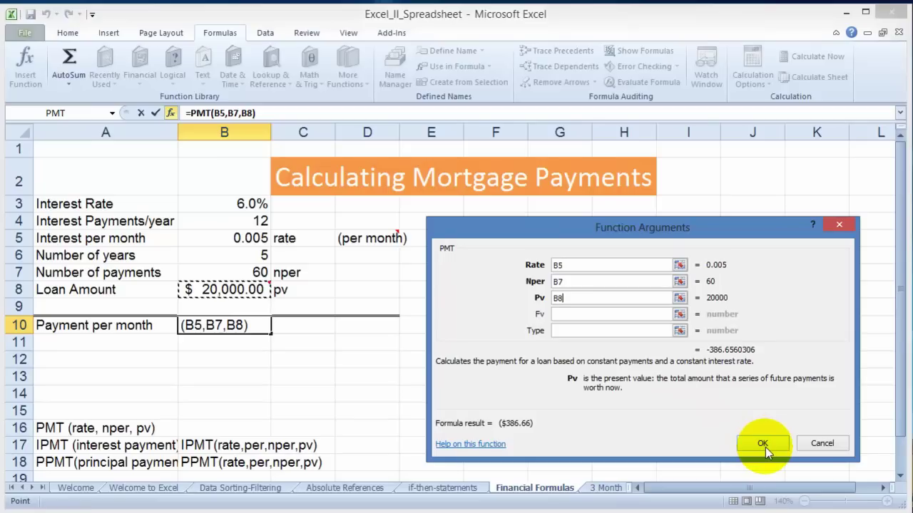
pyautogui.click(762, 444)
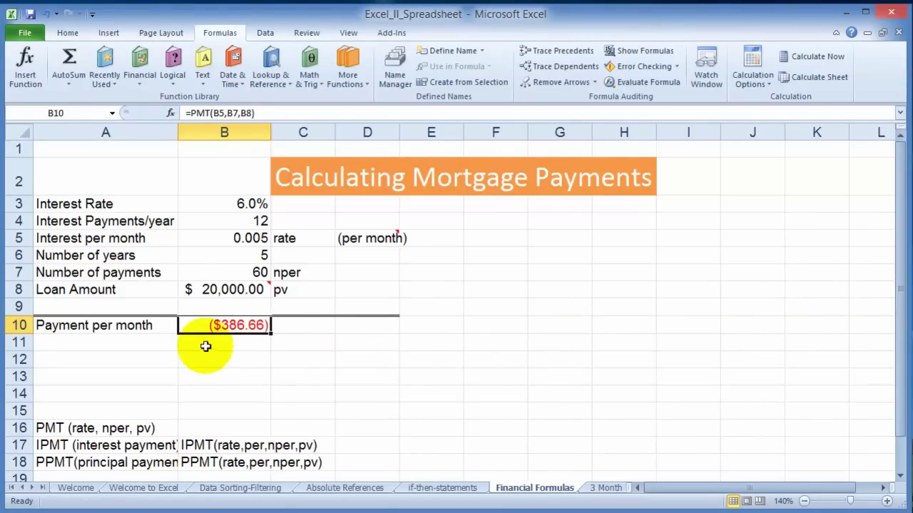
# Set the interest rate in cell B3 to 5%.
pyautogui.click(214, 345)
pyautogui.click(121, 345)
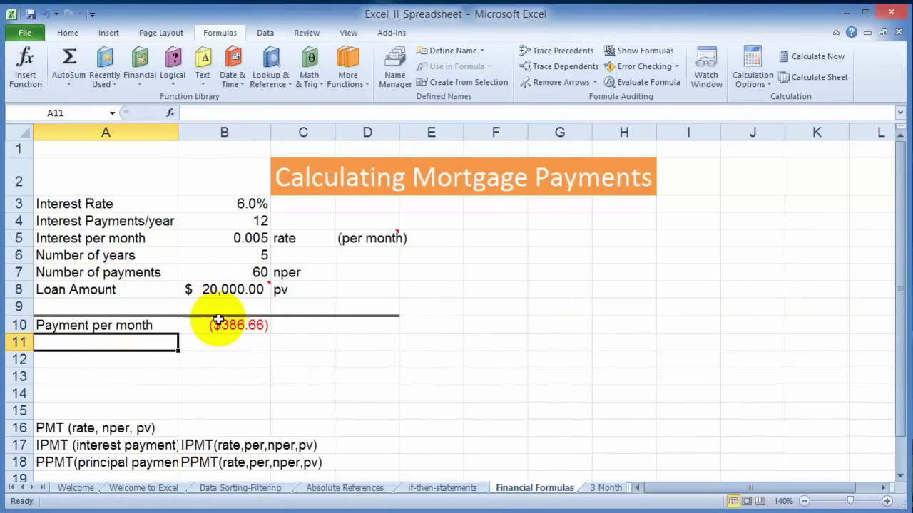
pyautogui.moveTo(226, 291)
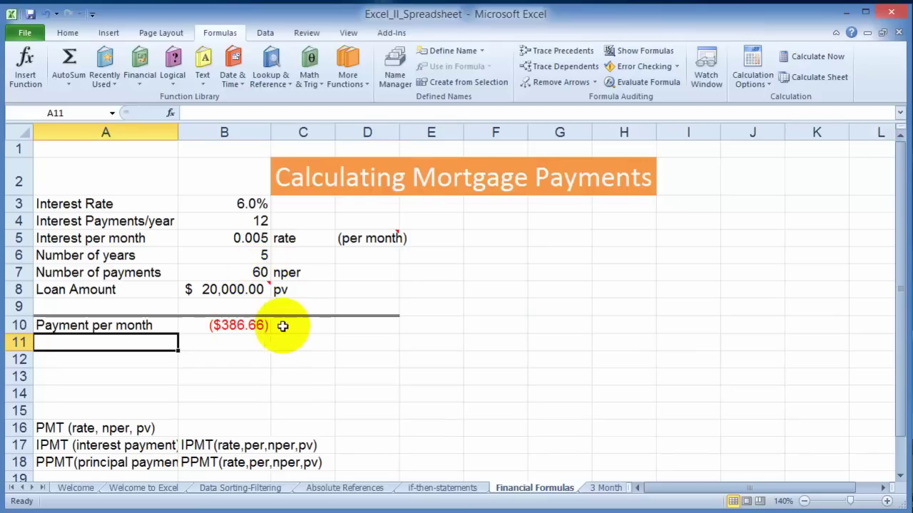
pyautogui.click(244, 205)
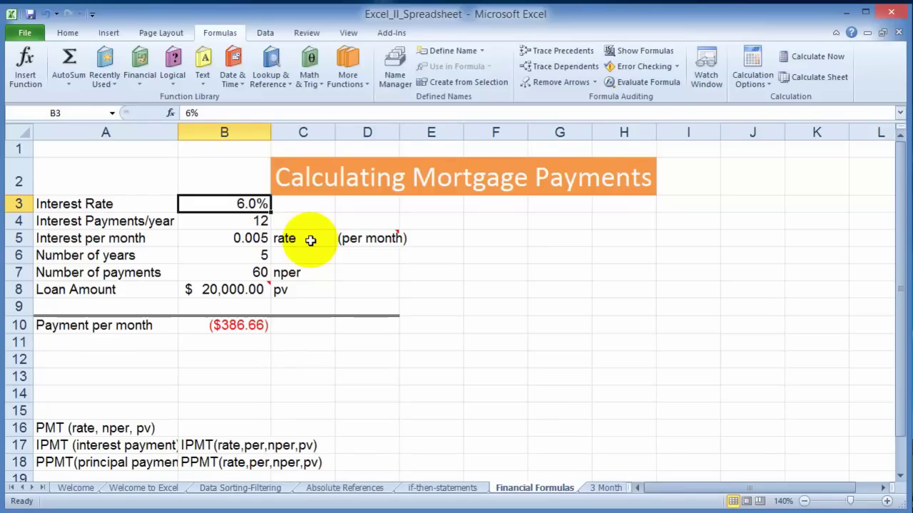
pyautogui.write('5')
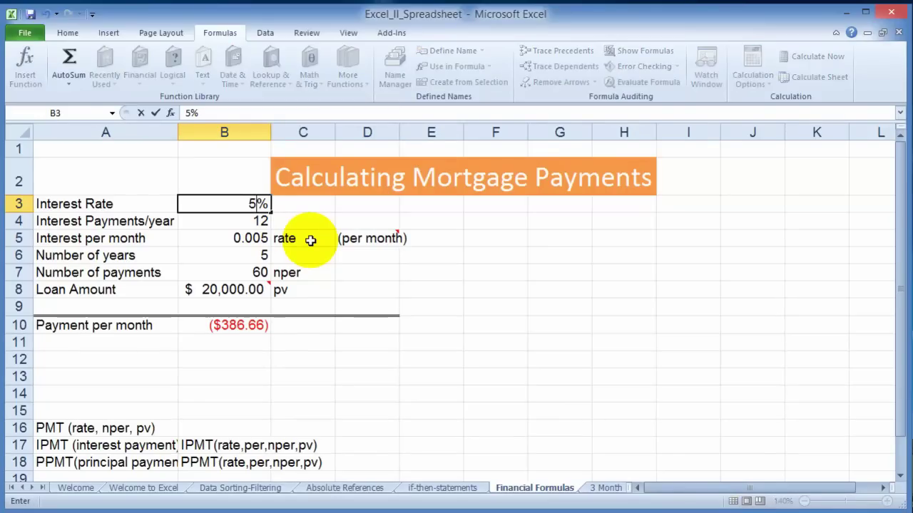
pyautogui.press('Return')
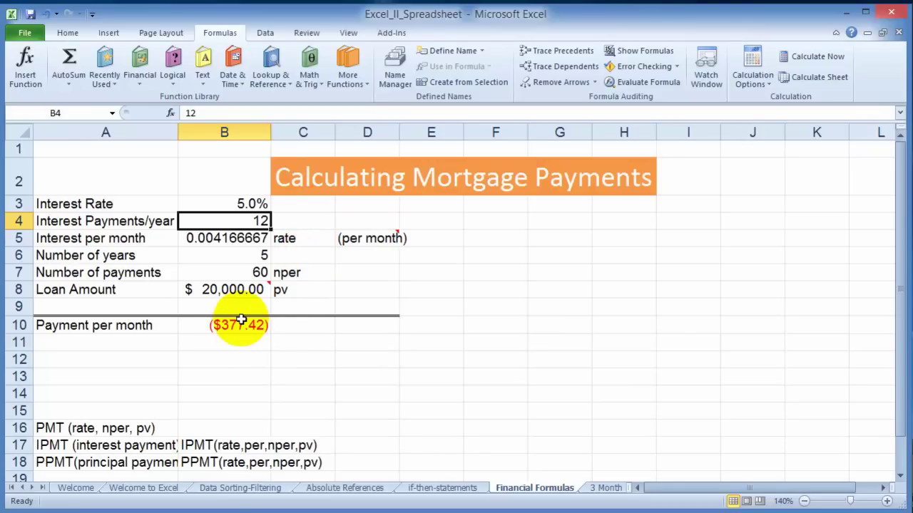
# Set the interest rate in cell B3 to 8%.
pyautogui.click(242, 204)
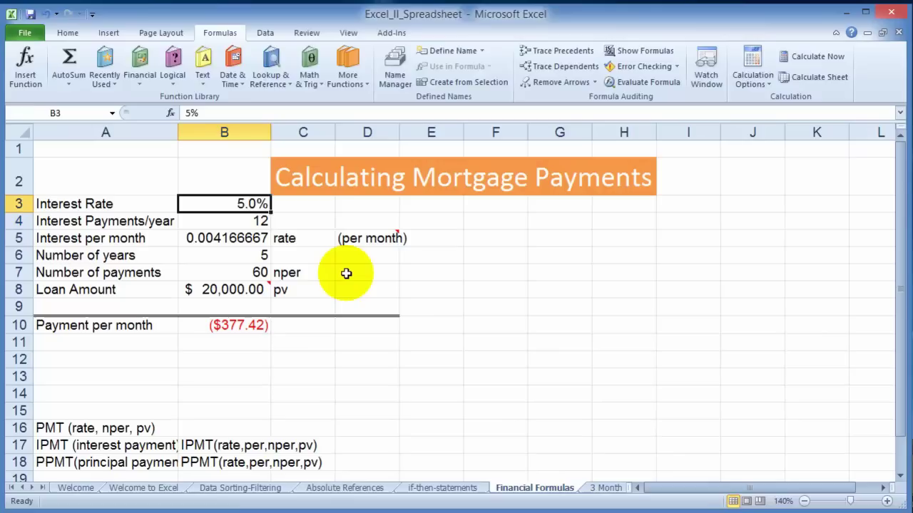
pyautogui.press('BackSpace')
pyautogui.write('8')
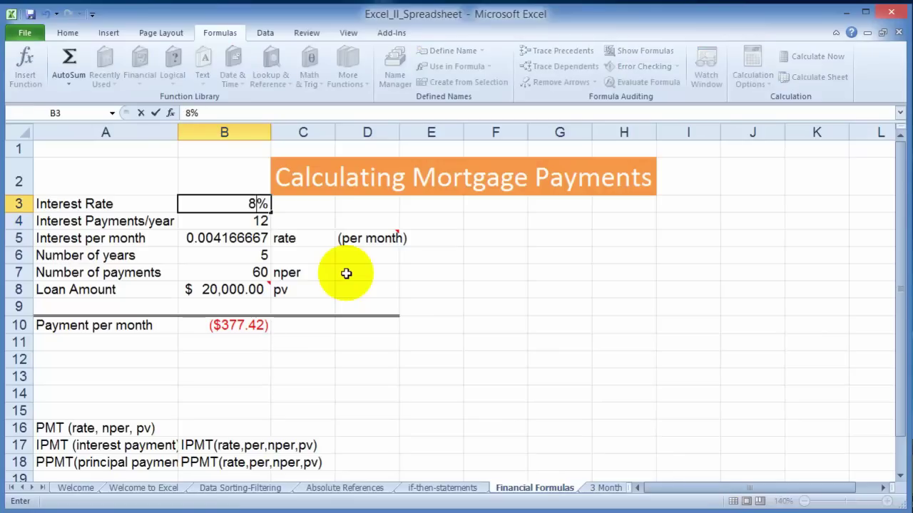
pyautogui.press('Return')
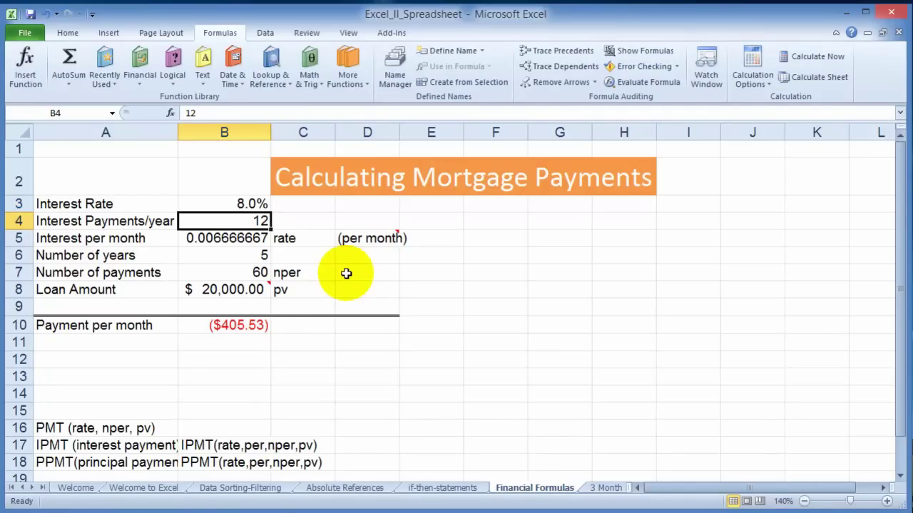
# Enter the label "Interest payment" in cell A11, below Payment per month.
pyautogui.click(155, 343)
pyautogui.click(156, 343)
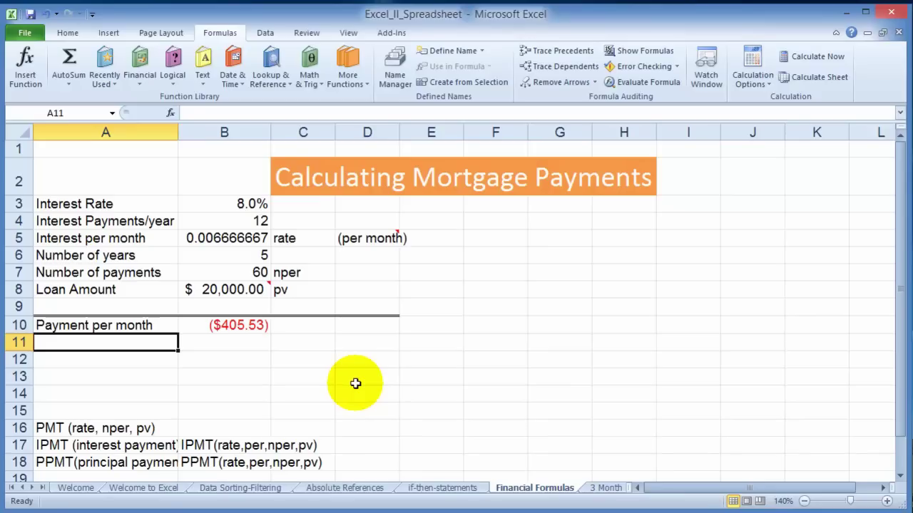
pyautogui.write('Interest payment')
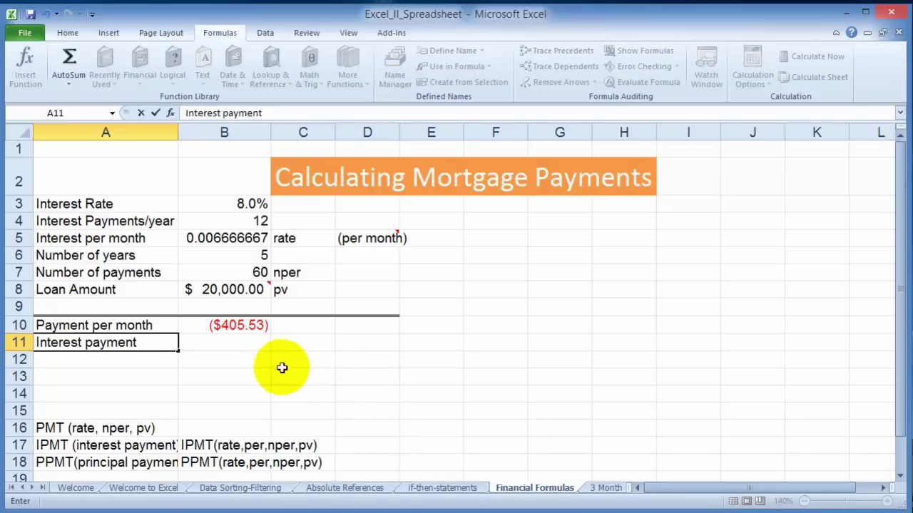
# Search the function library for ipmt and insert the IPMT function in cell B11.
pyautogui.click(244, 345)
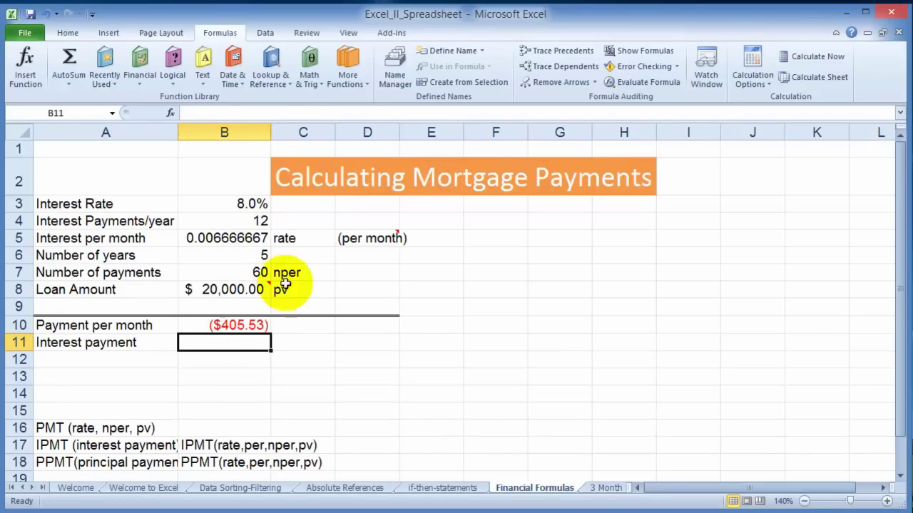
pyautogui.click(25, 68)
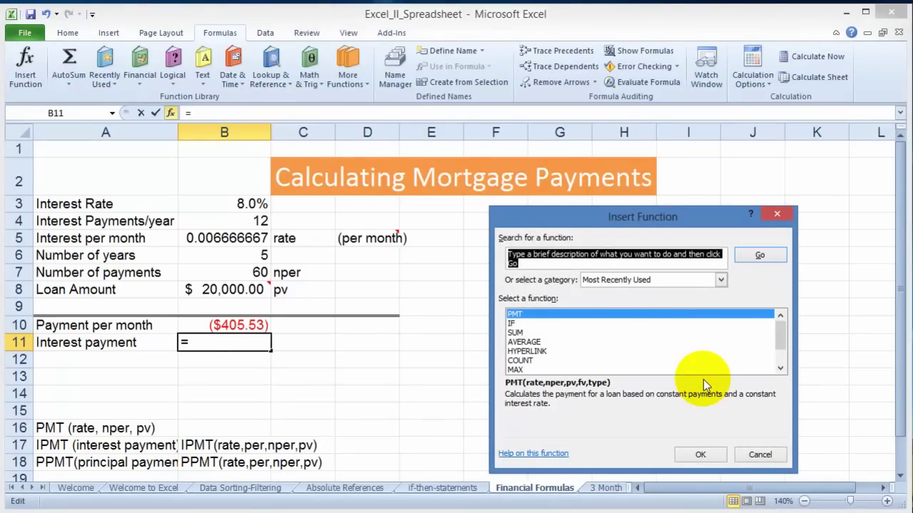
pyautogui.write('ipmt')
pyautogui.press('Return')
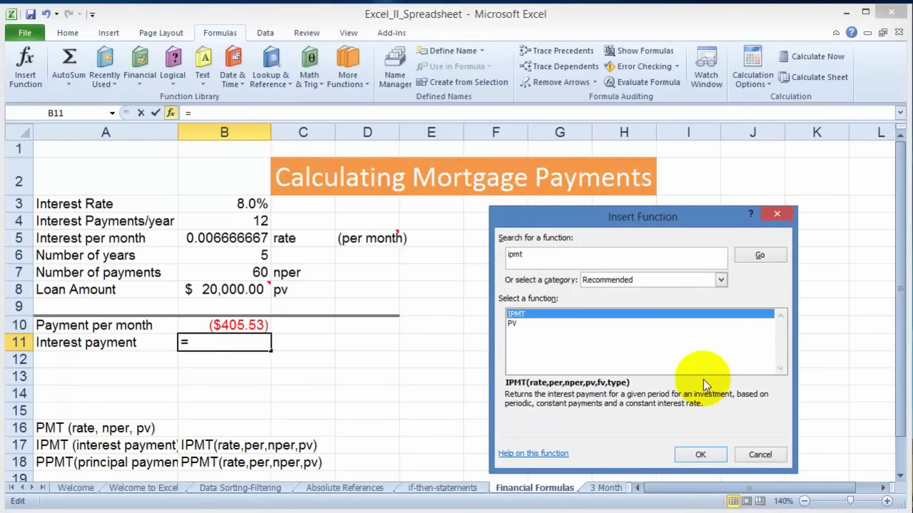
pyautogui.doubleClick(519, 315)
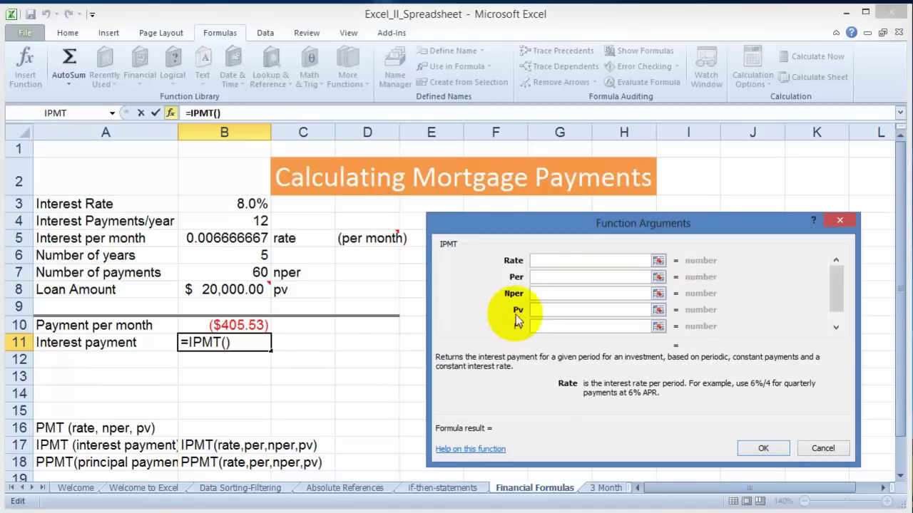
# Use cell B5 as the Rate and 1 as the Per argument of the IPMT function in cell B11.
pyautogui.click(236, 237)
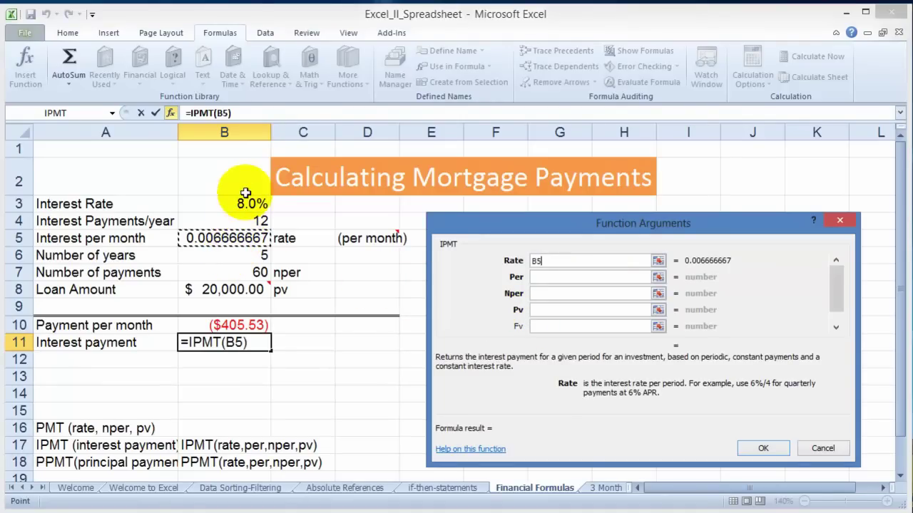
pyautogui.click(822, 448)
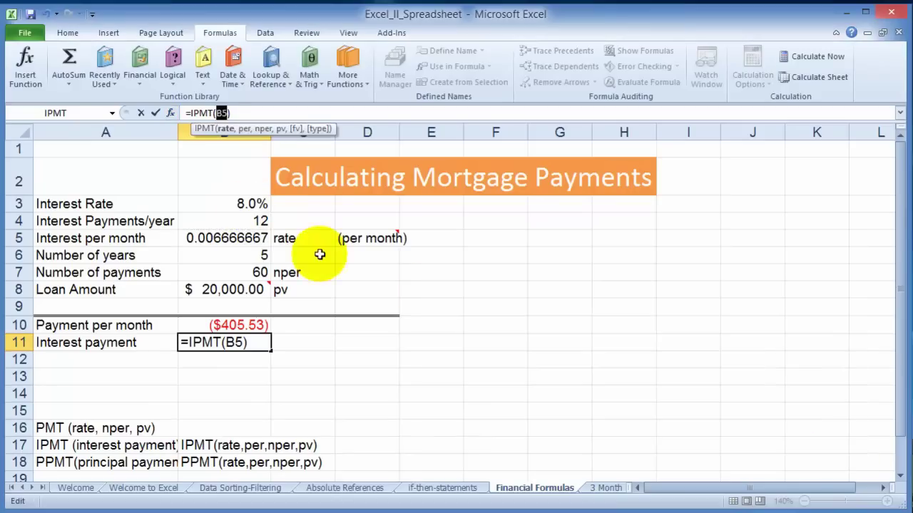
pyautogui.click(26, 71)
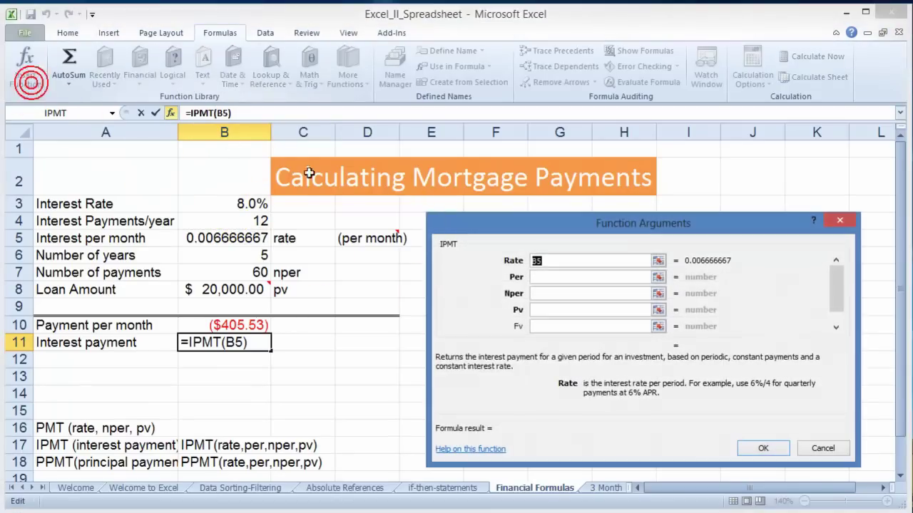
pyautogui.click(550, 277)
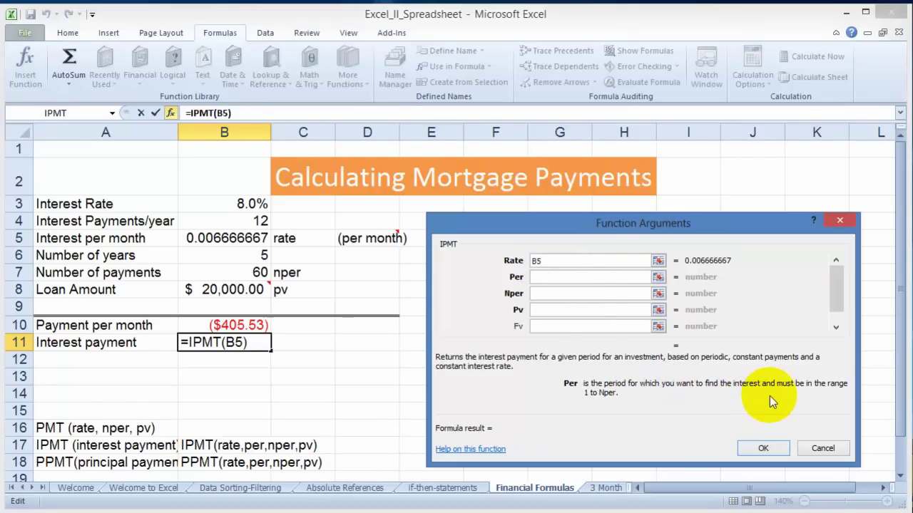
pyautogui.click(546, 277)
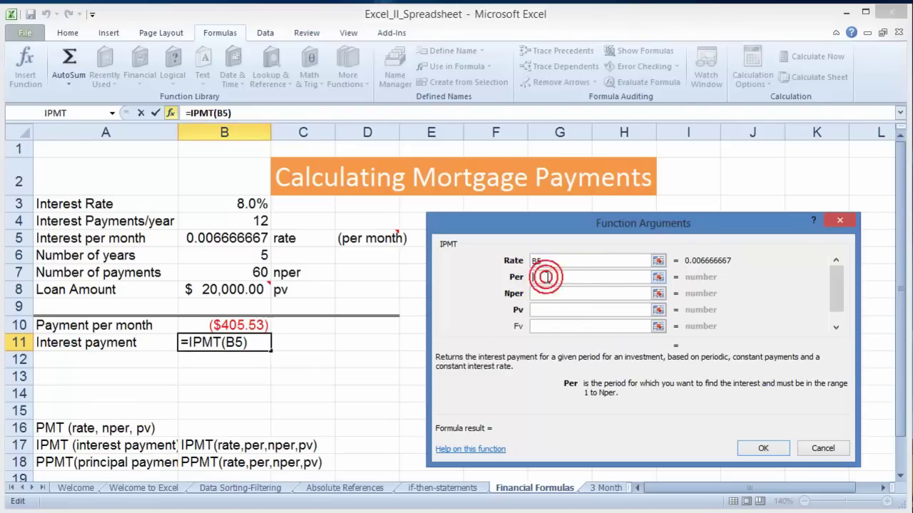
pyautogui.write('1')
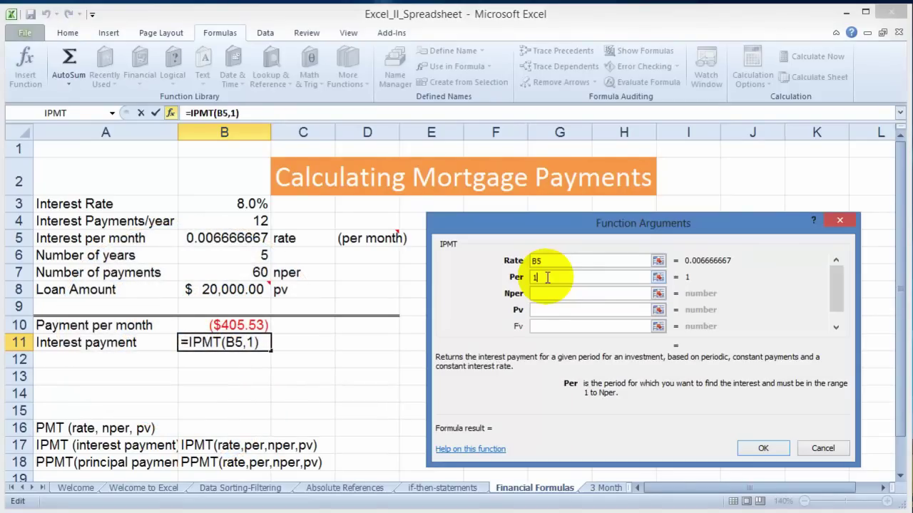
# Use cell B7 as the Nper and cell B8 as the Pv argument, and complete the IPMT formula.
pyautogui.click(545, 293)
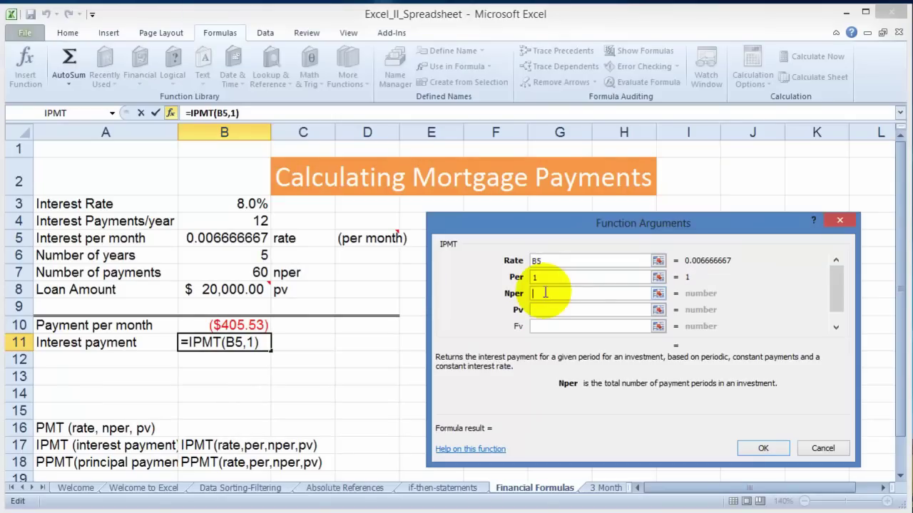
pyautogui.click(251, 273)
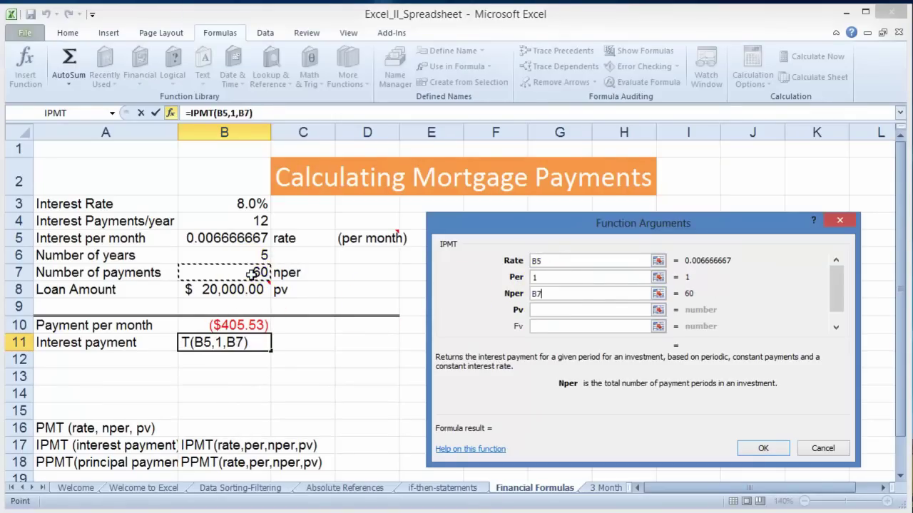
pyautogui.click(542, 310)
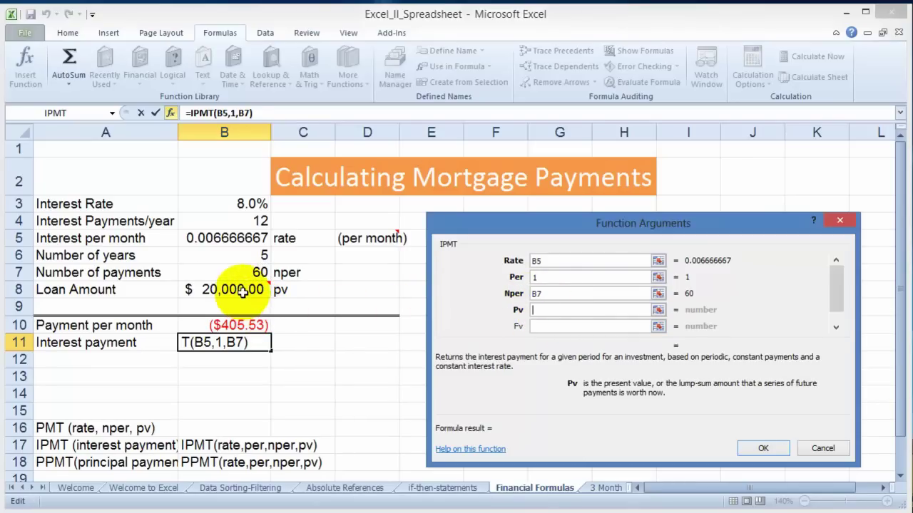
pyautogui.click(251, 294)
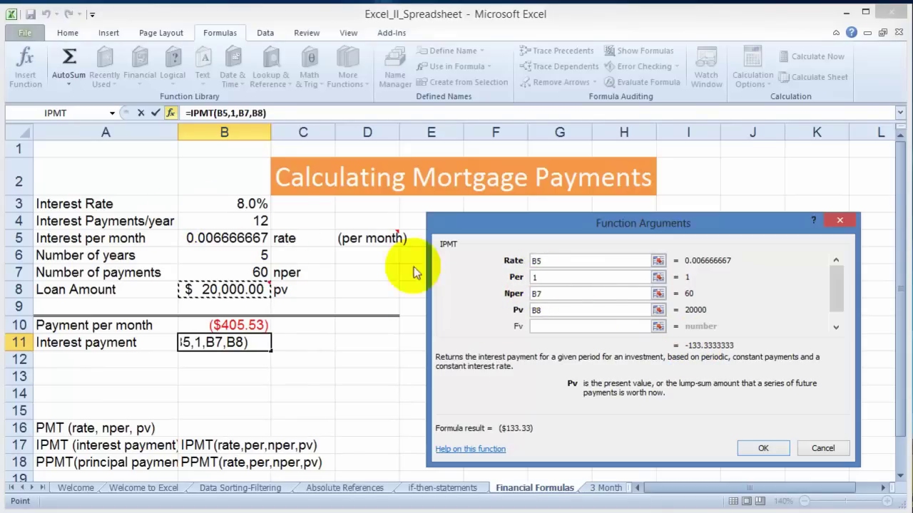
pyautogui.click(567, 262)
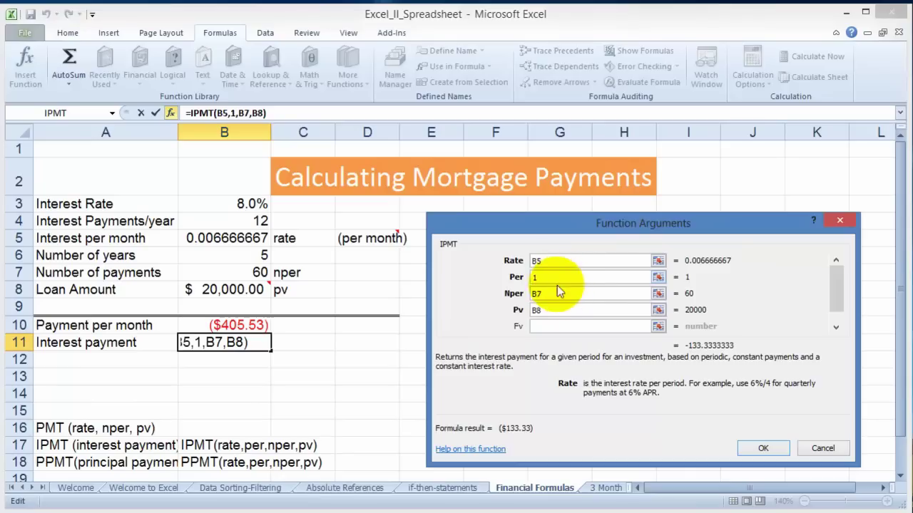
pyautogui.click(763, 448)
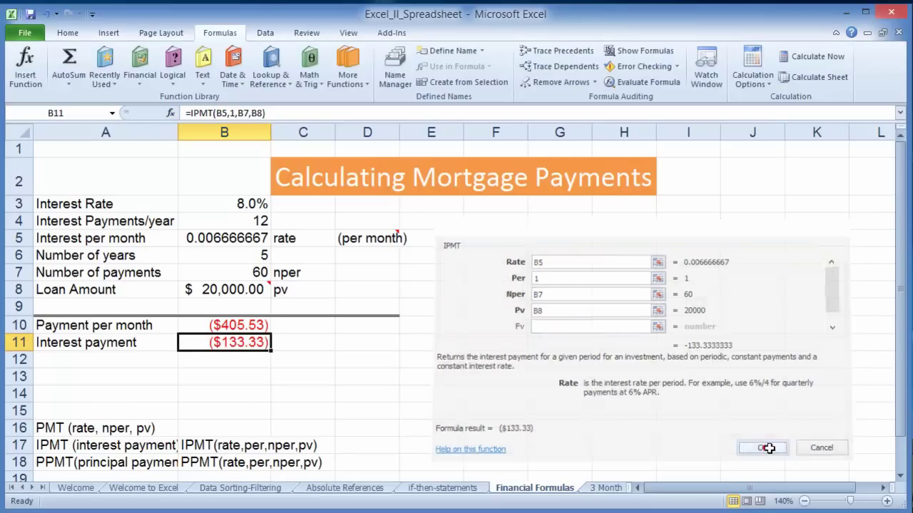
pyautogui.click(247, 359)
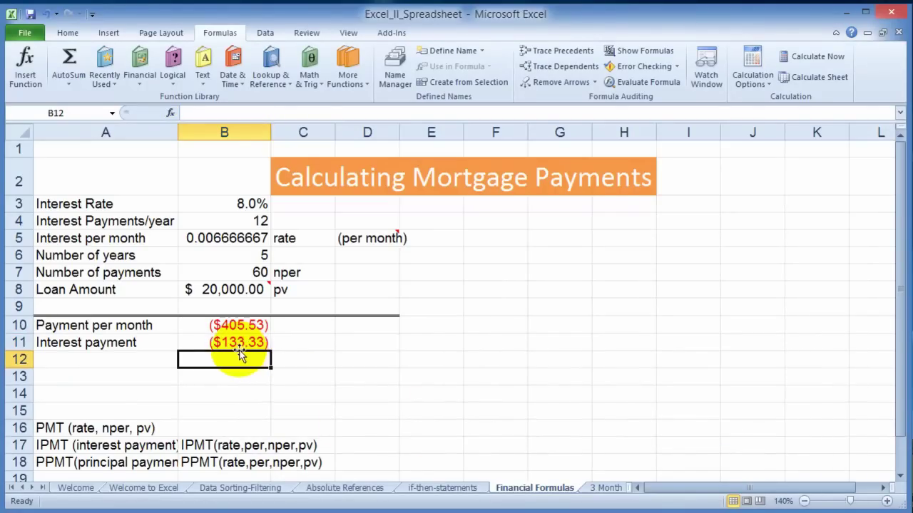
pyautogui.click(245, 345)
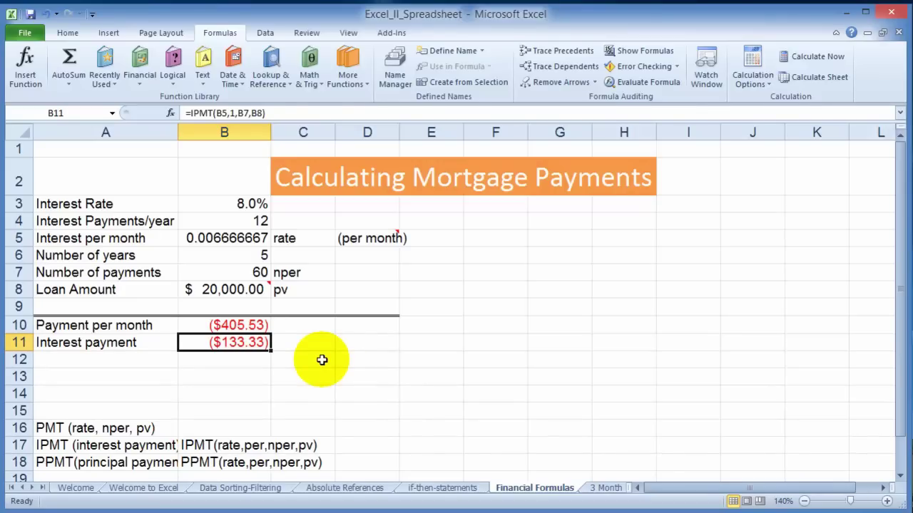
# Set the loan amount in cell B8 to 300,000.
pyautogui.click(250, 205)
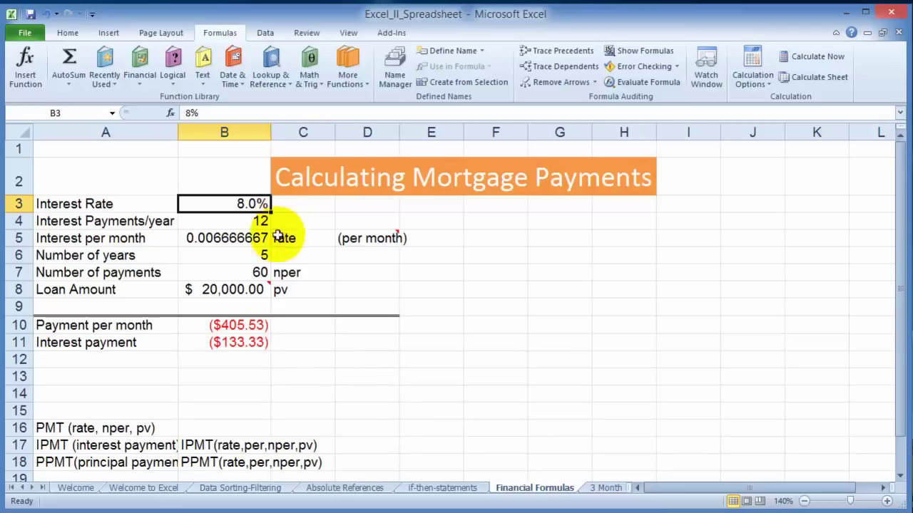
pyautogui.click(236, 290)
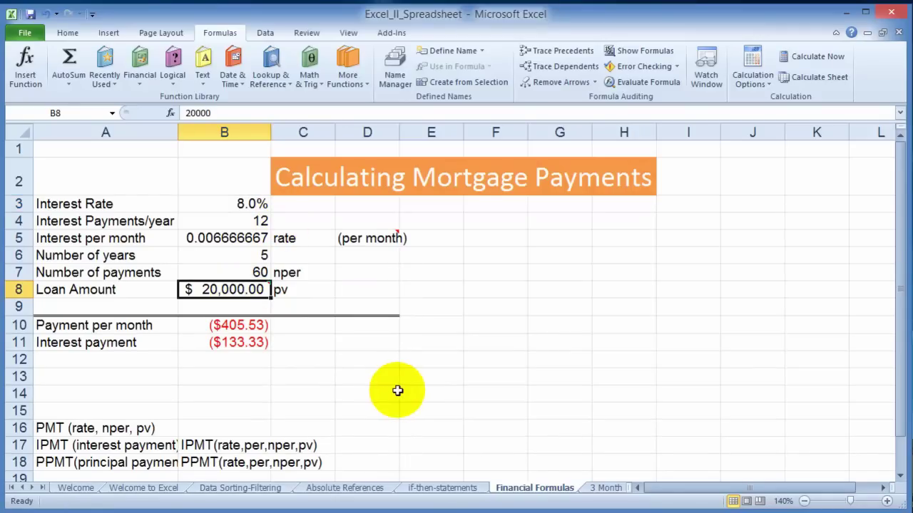
pyautogui.write('3')
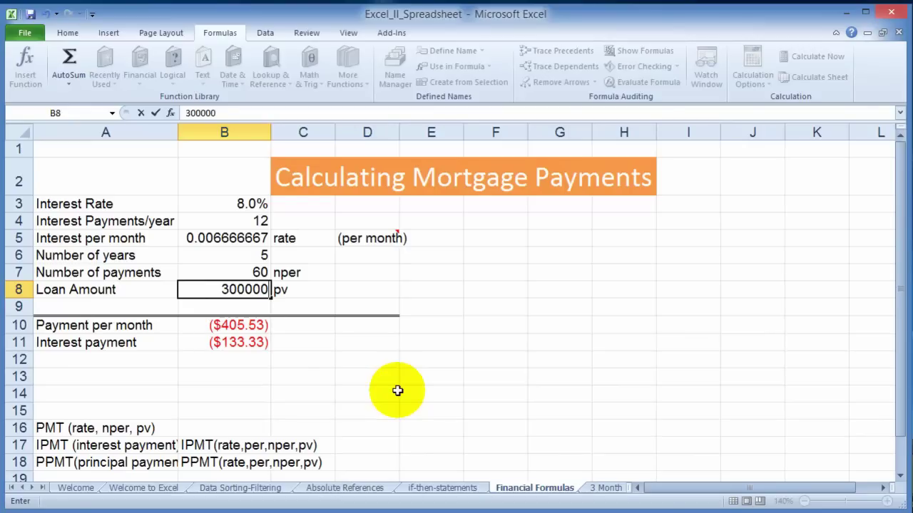
pyautogui.write('00,000')
pyautogui.press('Return')
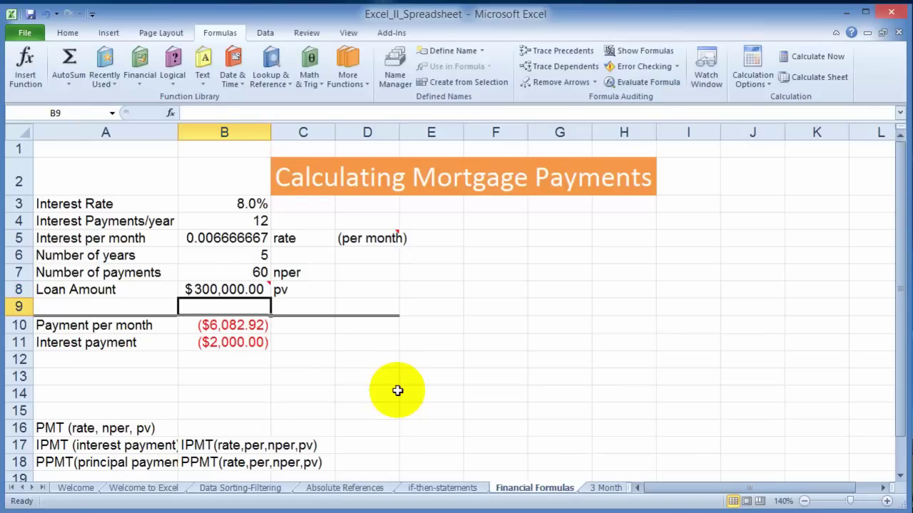
# Set the number of years in cell B6 to 30.
pyautogui.click(242, 205)
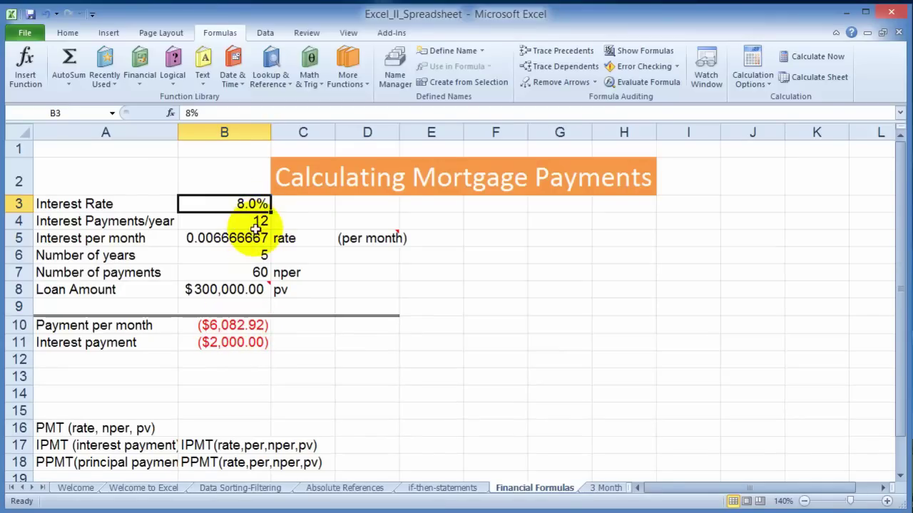
pyautogui.click(255, 260)
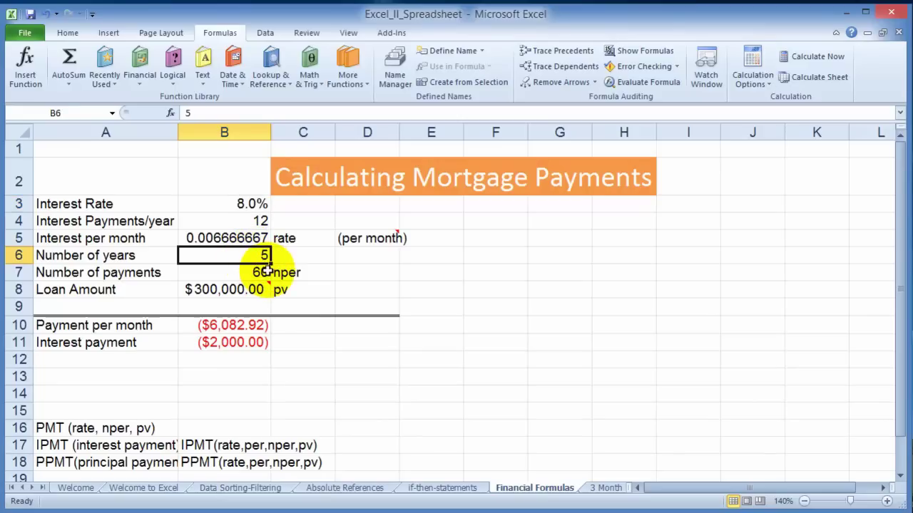
pyautogui.moveTo(262, 283)
pyautogui.write('3')
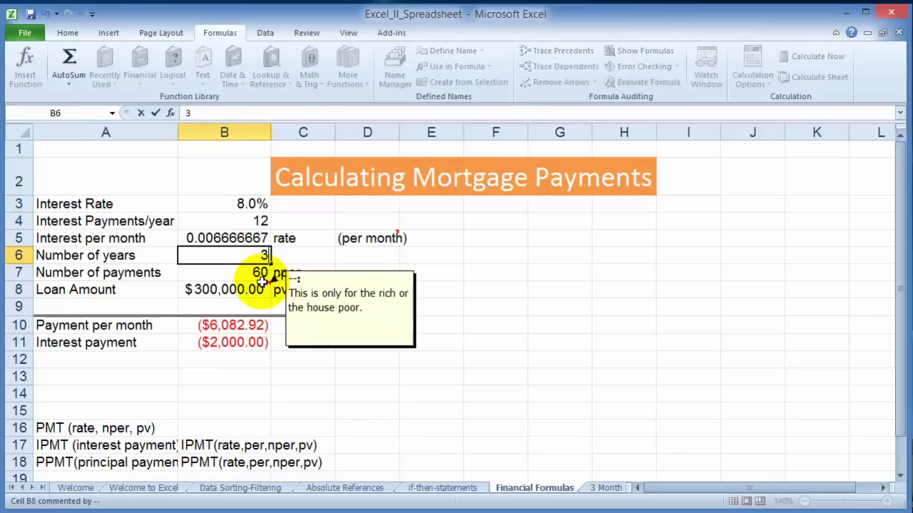
pyautogui.write('0')
pyautogui.press('Return')
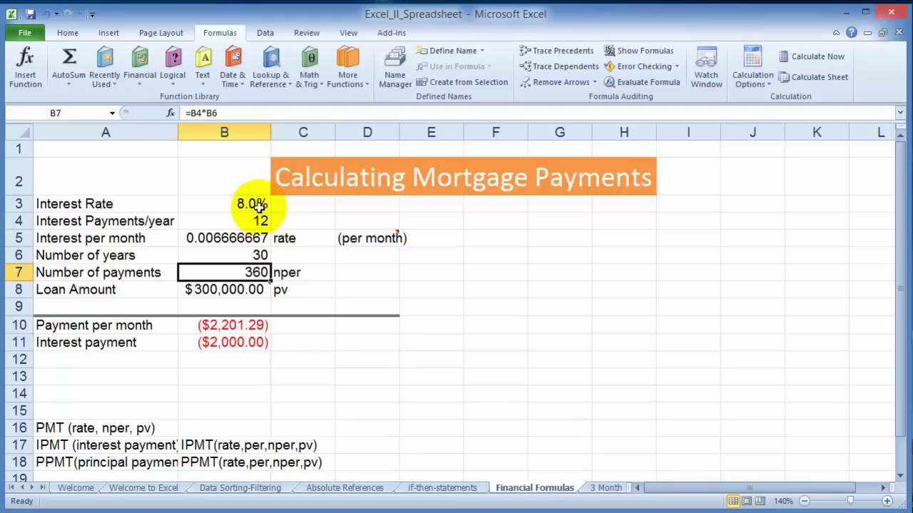
# Set the interest rate in cell B3 to 4%.
pyautogui.click(256, 204)
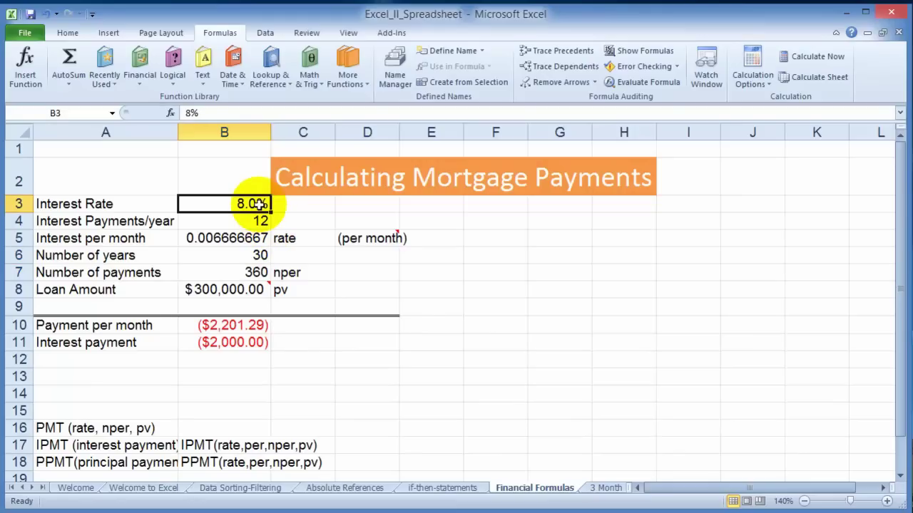
pyautogui.moveTo(212, 292)
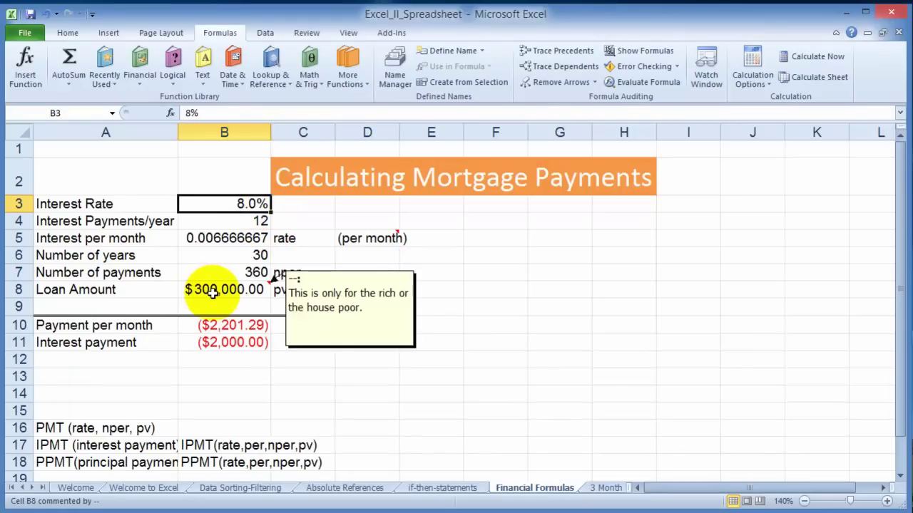
pyautogui.click(228, 331)
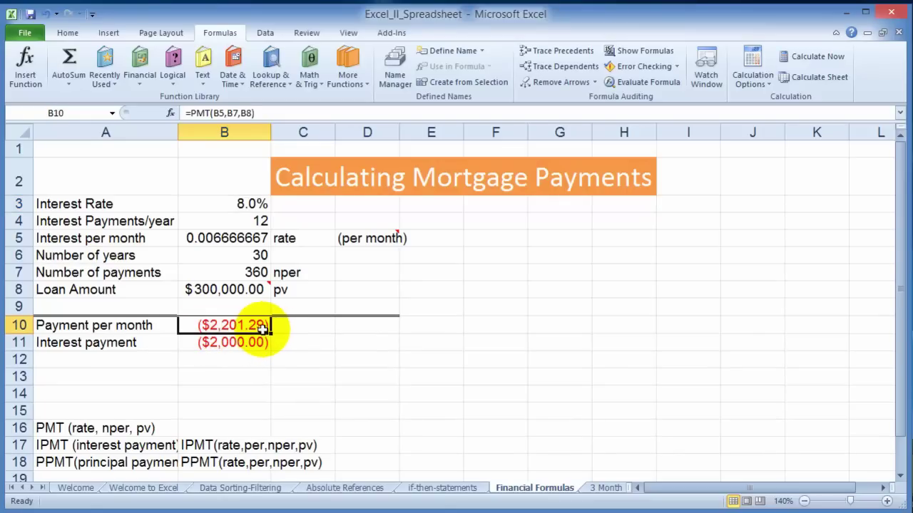
pyautogui.click(224, 346)
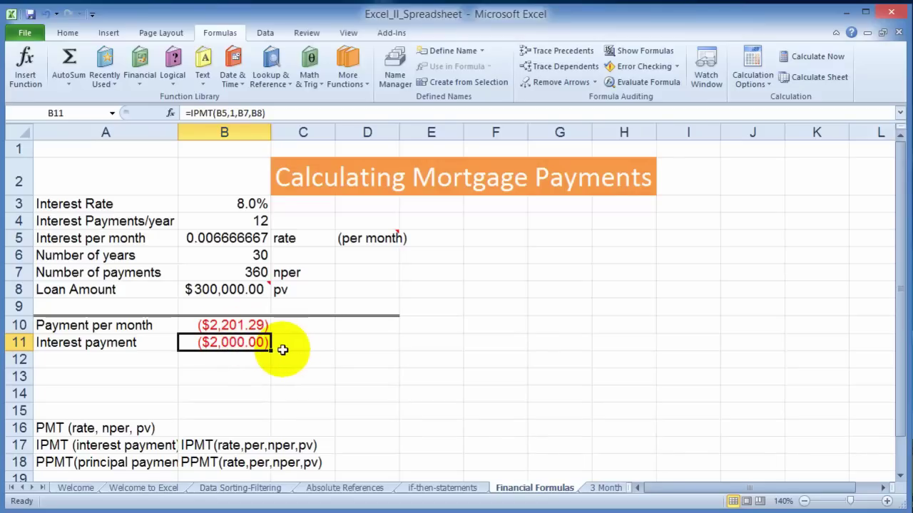
pyautogui.click(251, 204)
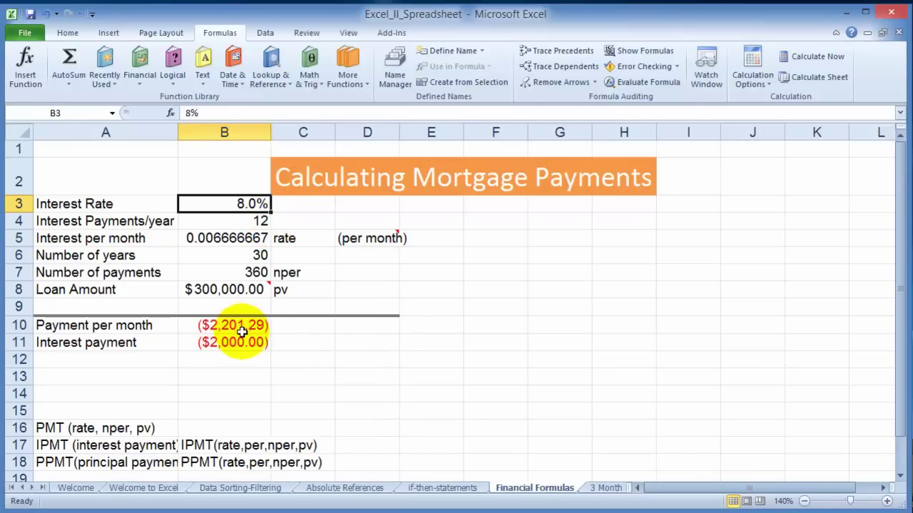
pyautogui.write('4')
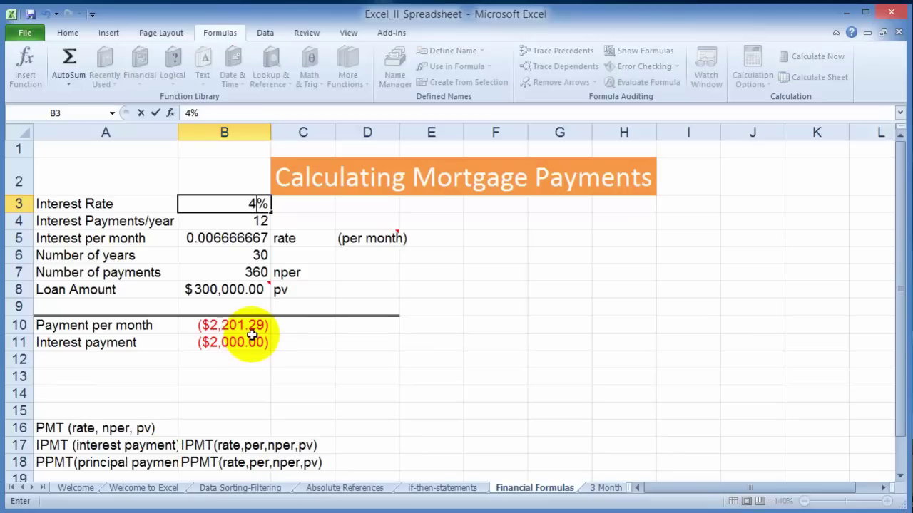
pyautogui.press('Return')
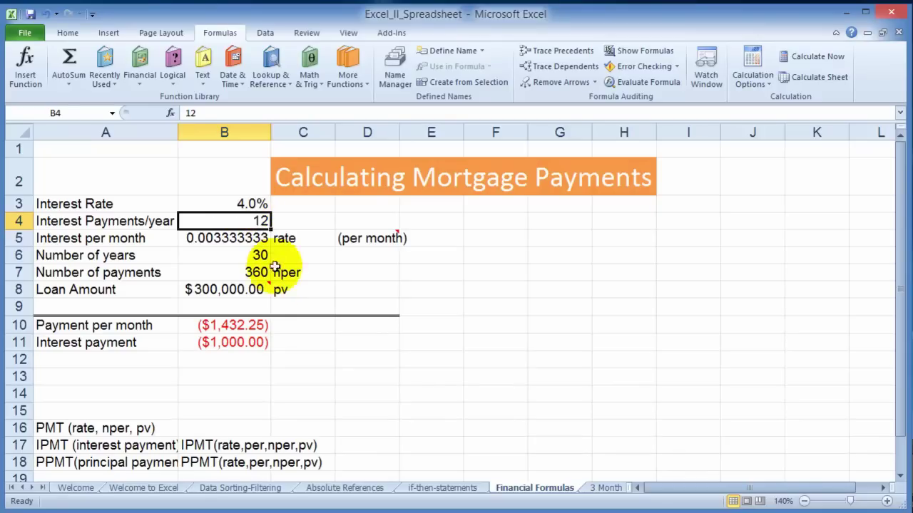
# Set the loan amount in cell B8 to 200,000 and check the monthly and interest payment rows.
pyautogui.click(231, 343)
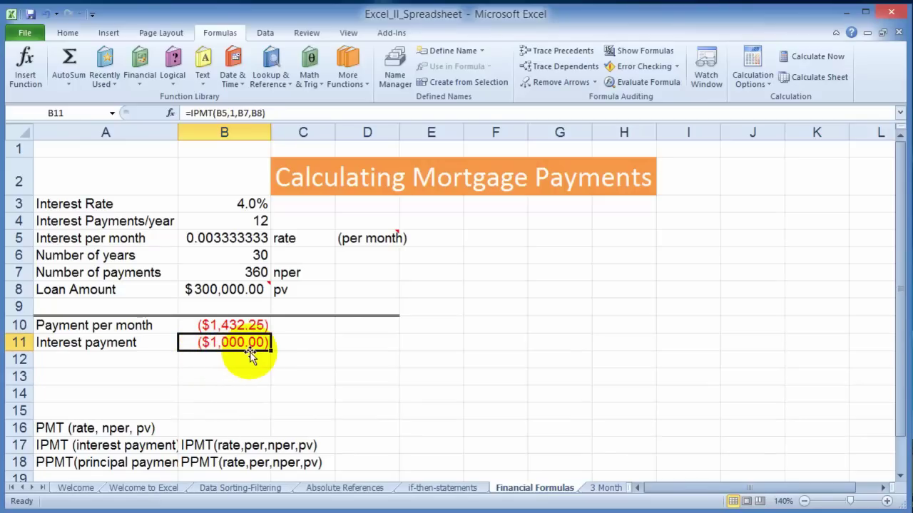
pyautogui.click(222, 289)
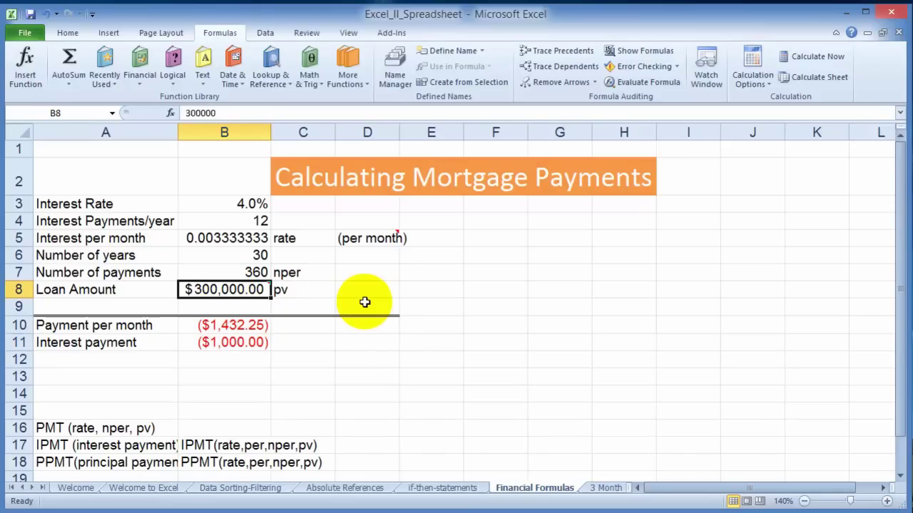
pyautogui.write('200')
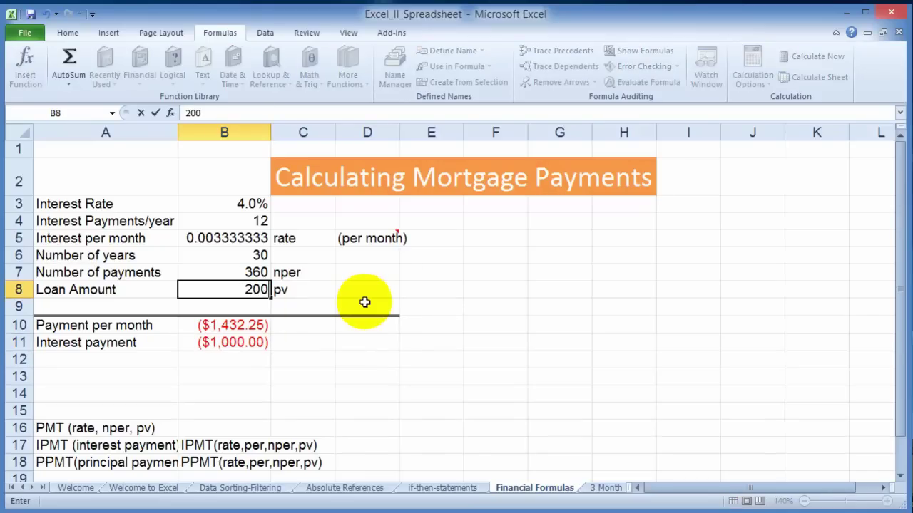
pyautogui.write('000')
pyautogui.press('Return')
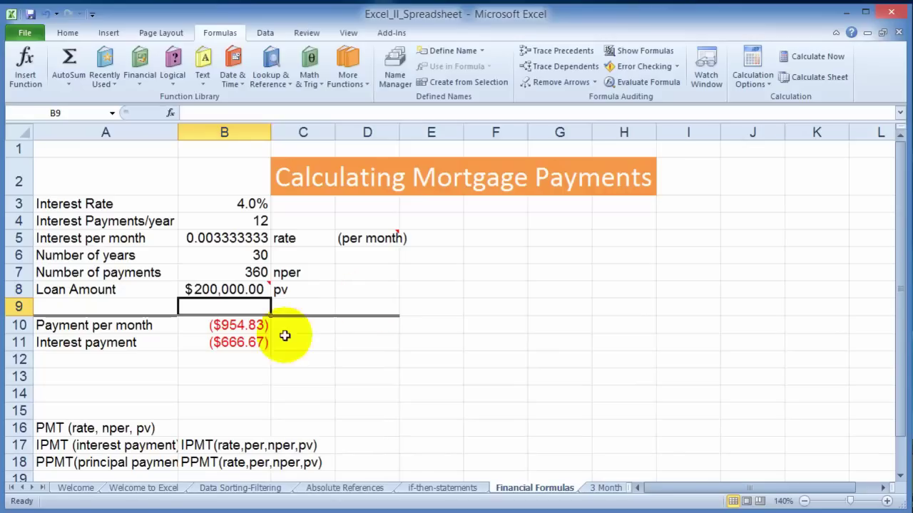
pyautogui.click(241, 331)
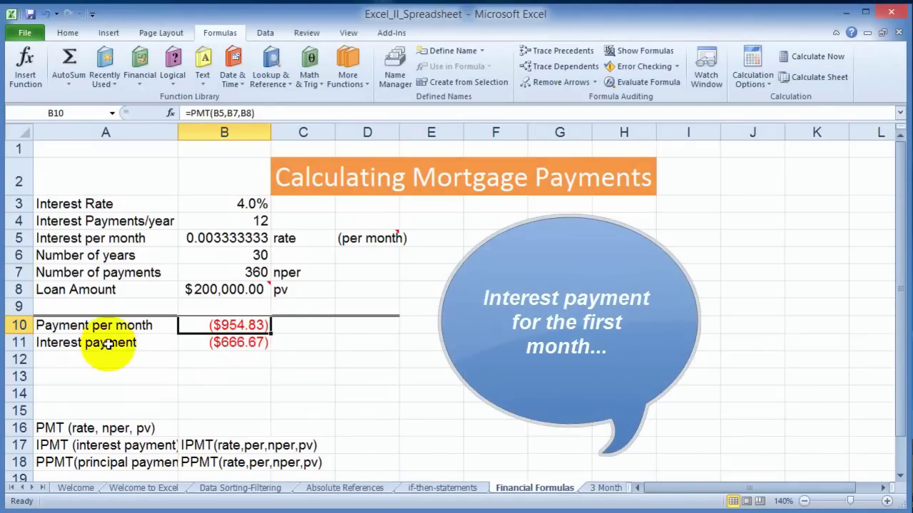
pyautogui.click(65, 347)
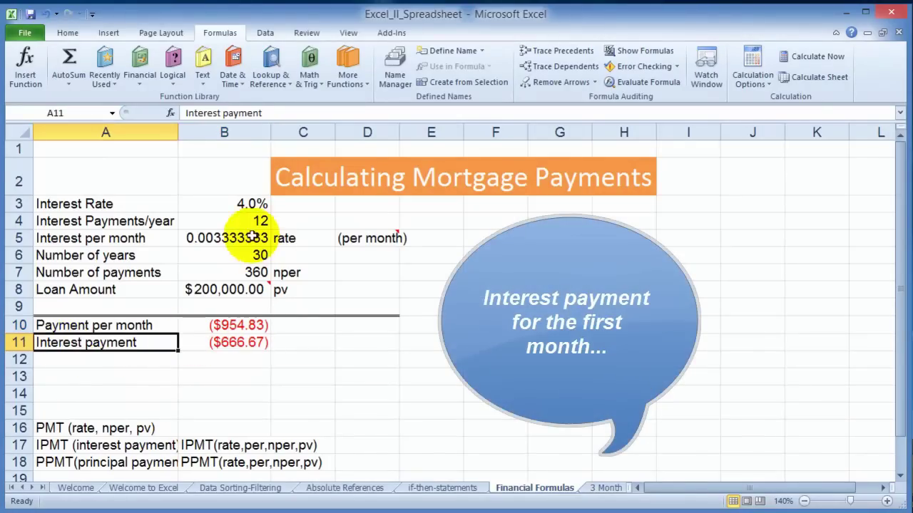
# Set the interest rate in cell B3 to 5% and check the interest payment in cell B11.
pyautogui.click(245, 205)
pyautogui.write('5')
pyautogui.click(236, 345)
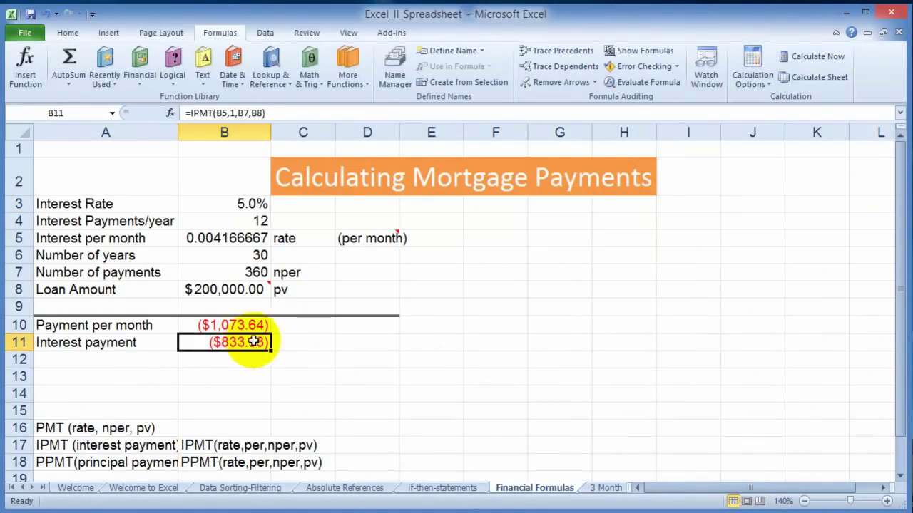
# Set the period argument of the IPMT formula in cell B11 to 5.
pyautogui.click(240, 116)
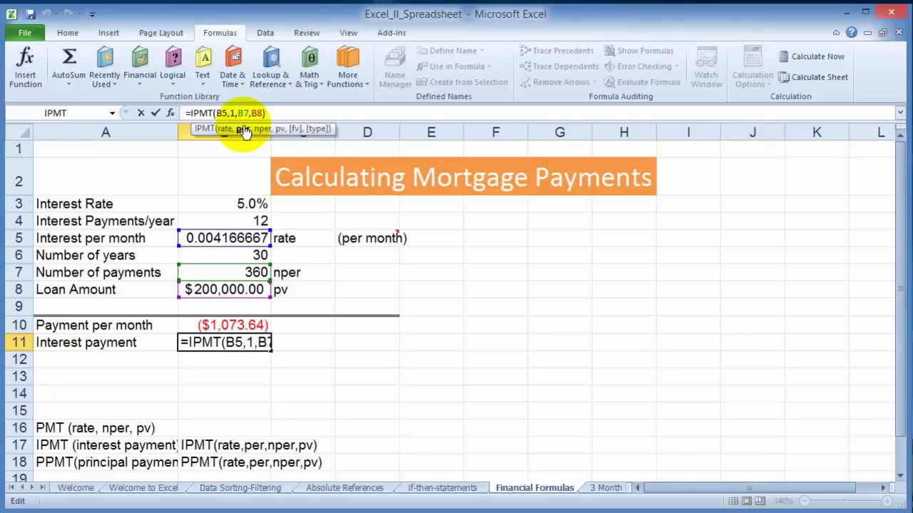
pyautogui.press('BackSpace')
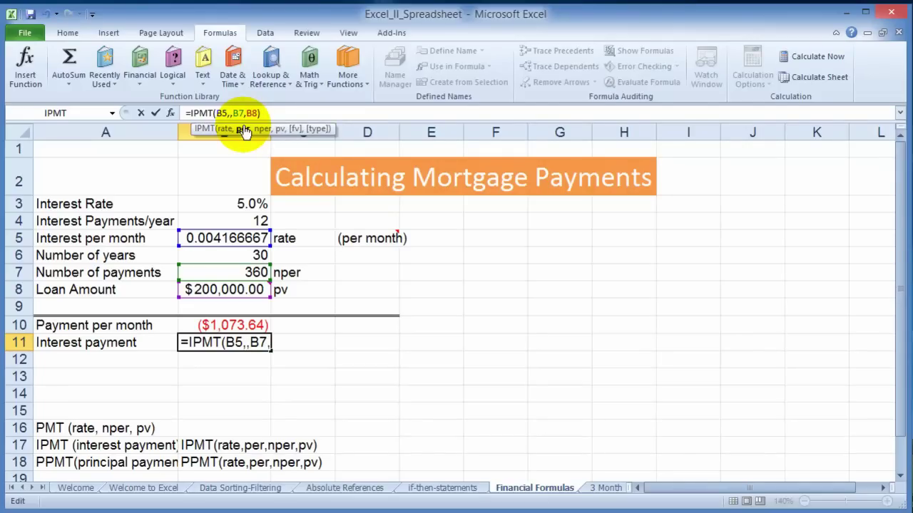
pyautogui.write('5')
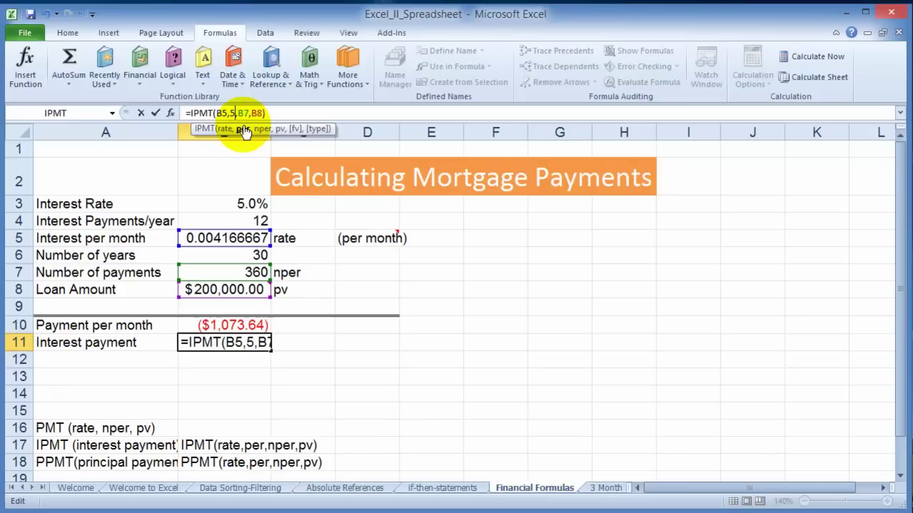
pyautogui.press('Return')
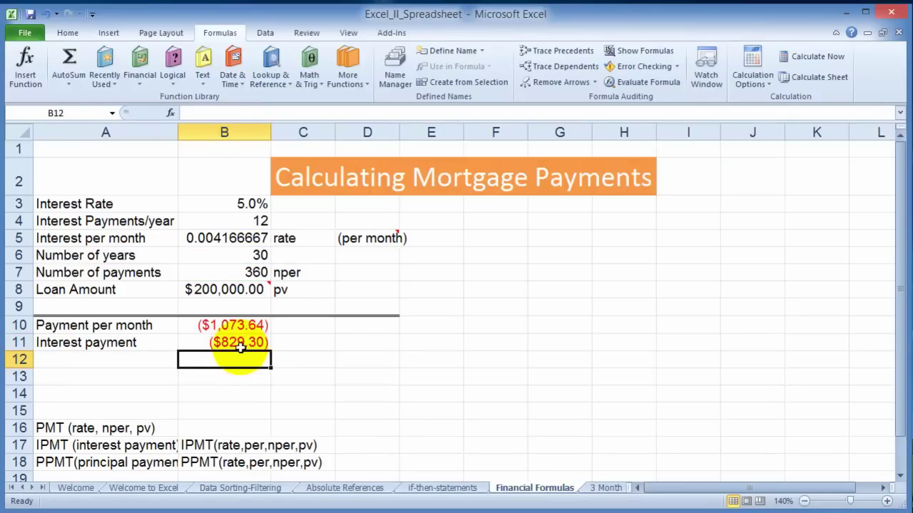
# Set the period argument of the IPMT formula in cell B11 back to 1.
pyautogui.click(242, 345)
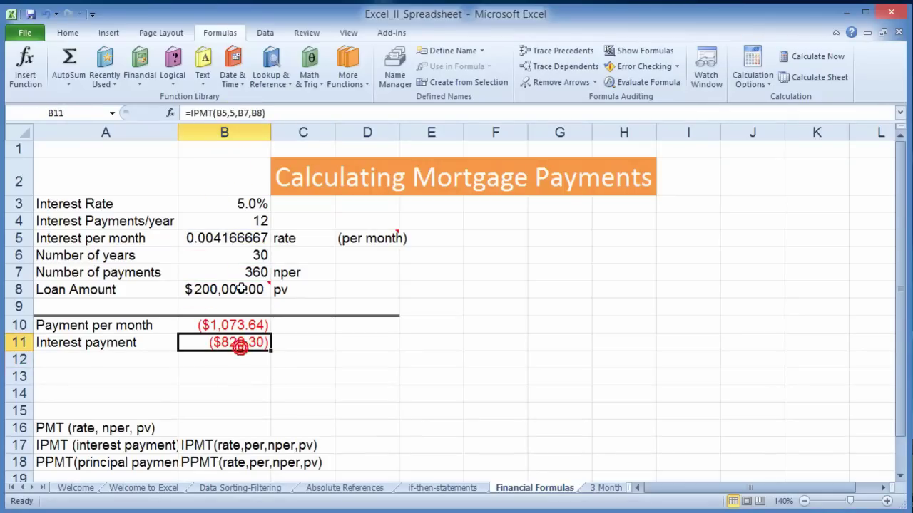
pyautogui.click(239, 112)
pyautogui.press('BackSpace')
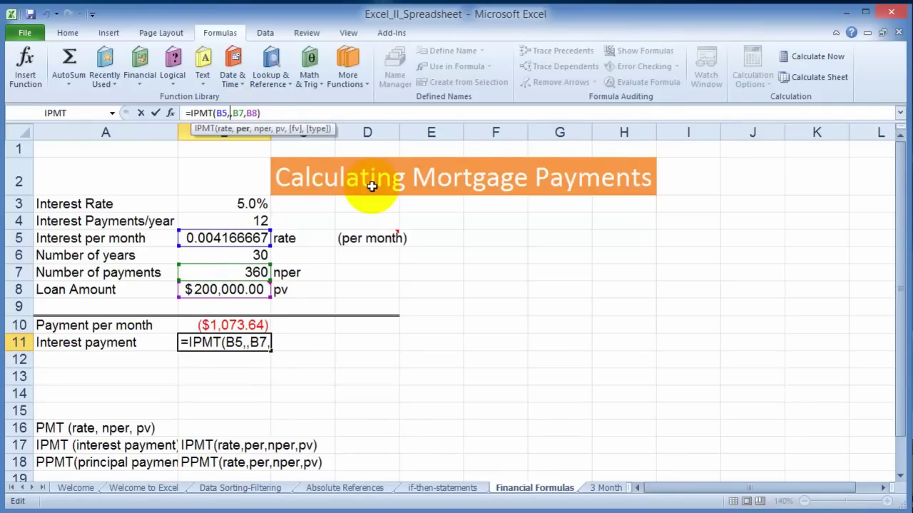
pyautogui.write('1')
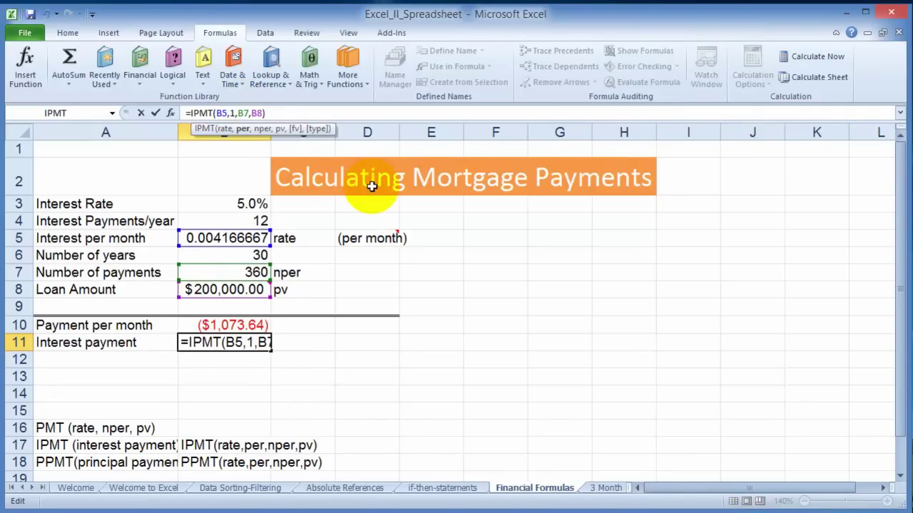
pyautogui.press('Return')
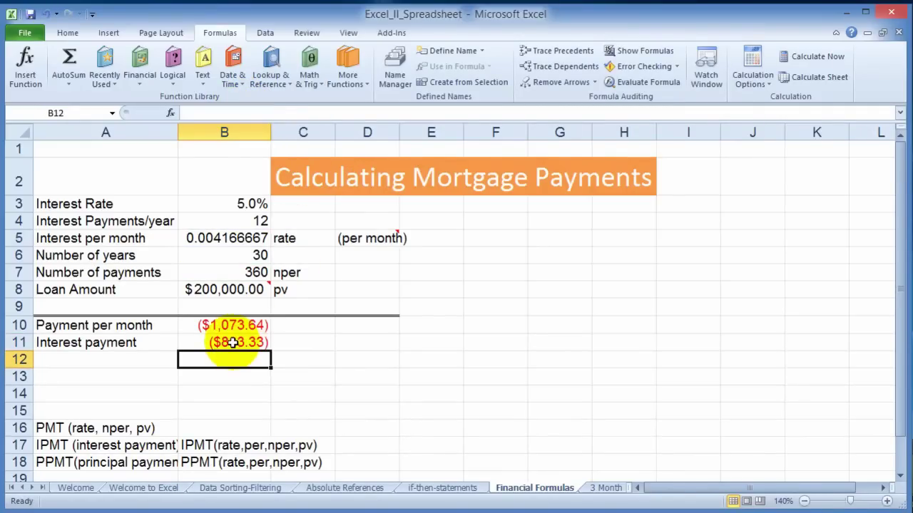
# Label cell A12 "Principal payment" and insert the PPMT function in cell B12.
pyautogui.click(100, 361)
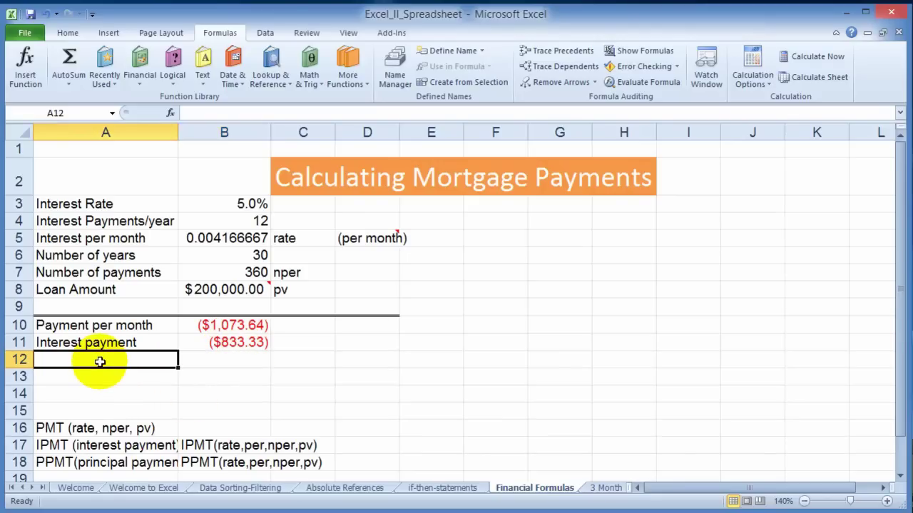
pyautogui.write('Piincipal payment')
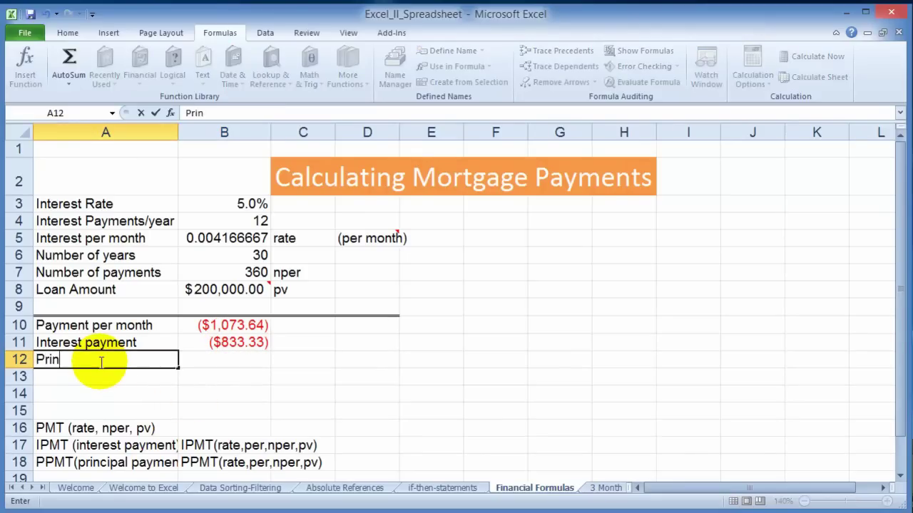
pyautogui.click(217, 360)
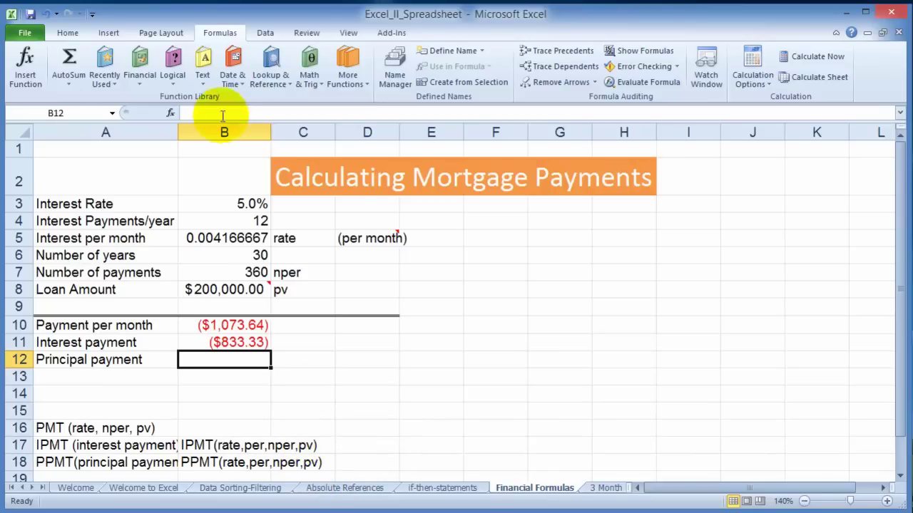
pyautogui.click(27, 79)
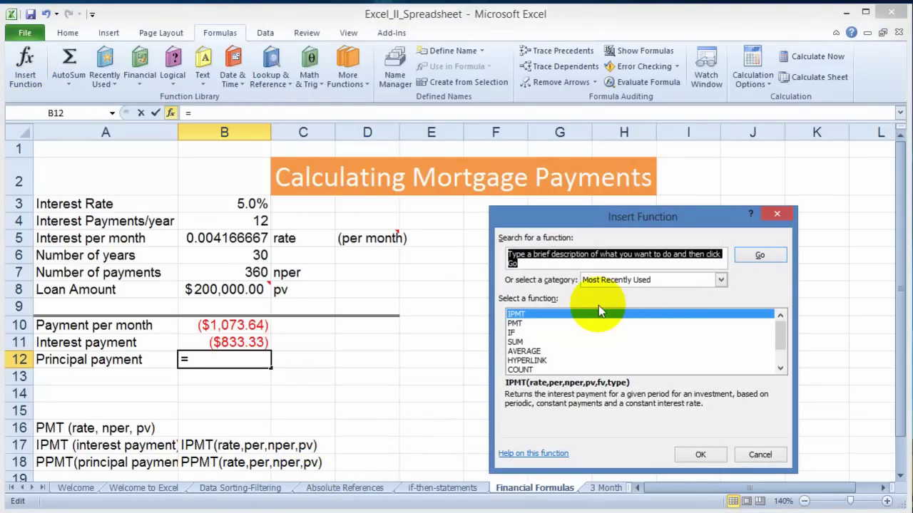
pyautogui.write('ppmt')
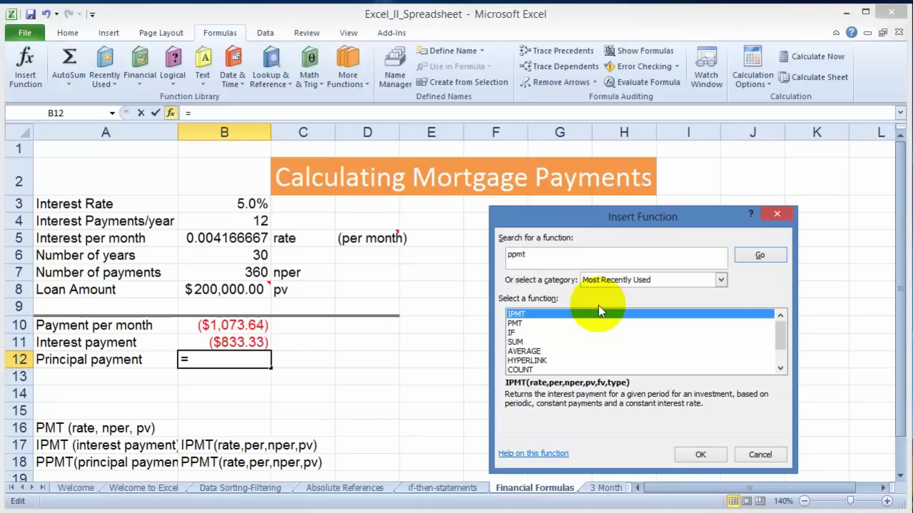
pyautogui.press('Return')
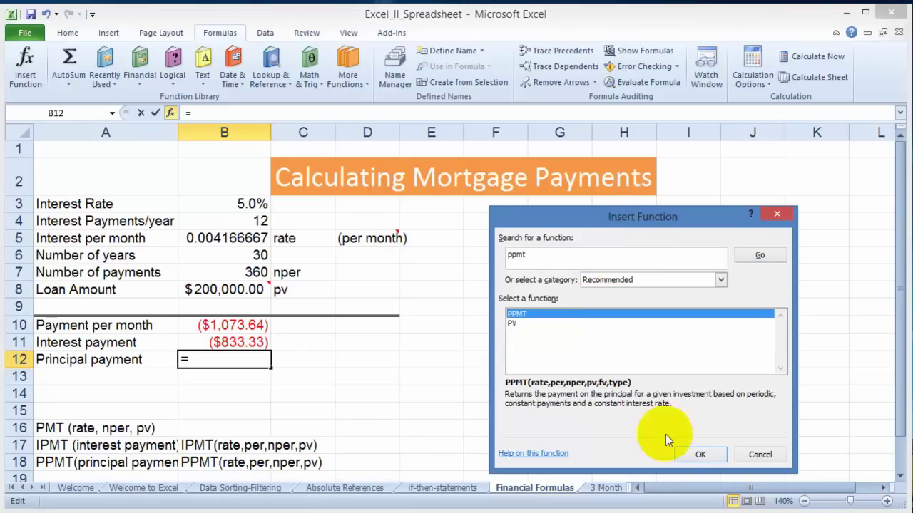
pyautogui.click(701, 458)
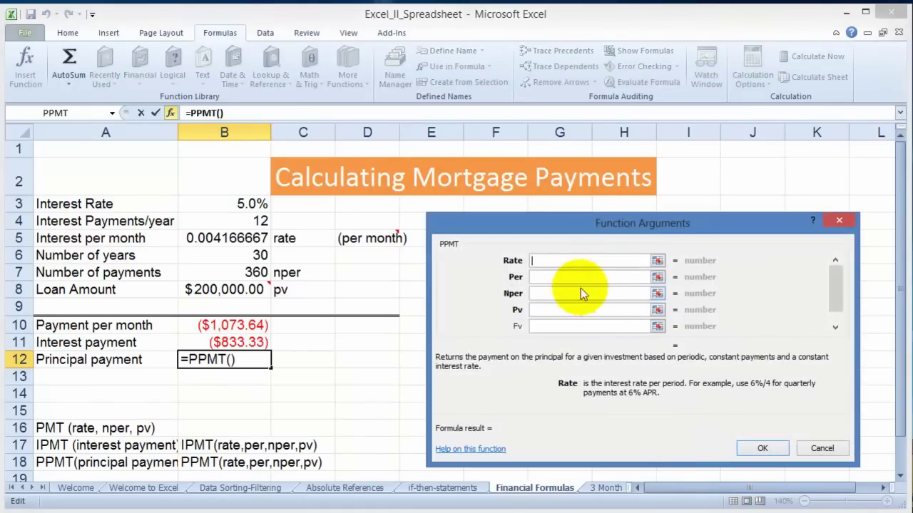
# Complete the PPMT function with B3 as the rate, 1 as the period, B7 as nper and B8 as pv.
pyautogui.click(243, 203)
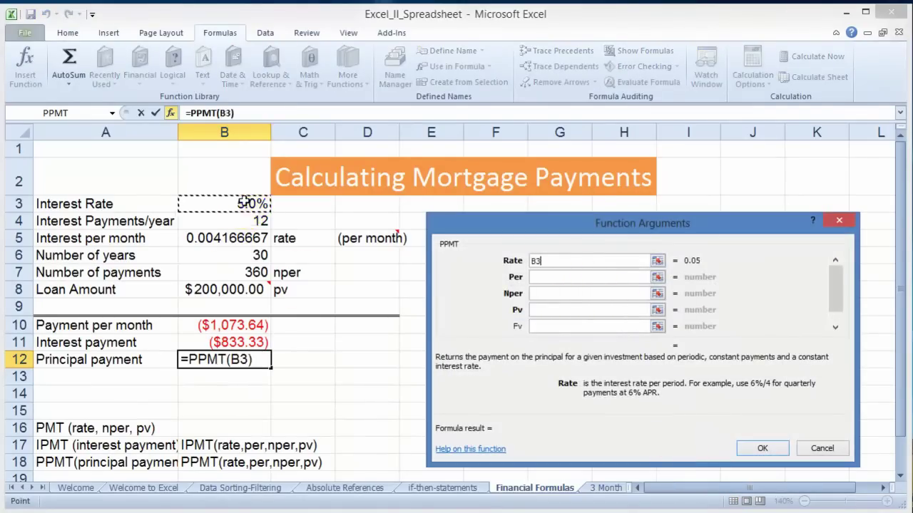
pyautogui.click(546, 277)
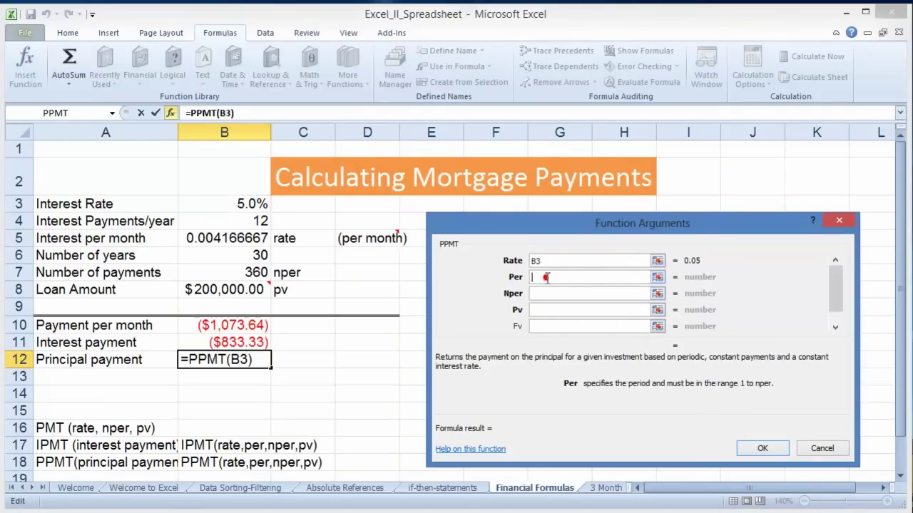
pyautogui.write('1')
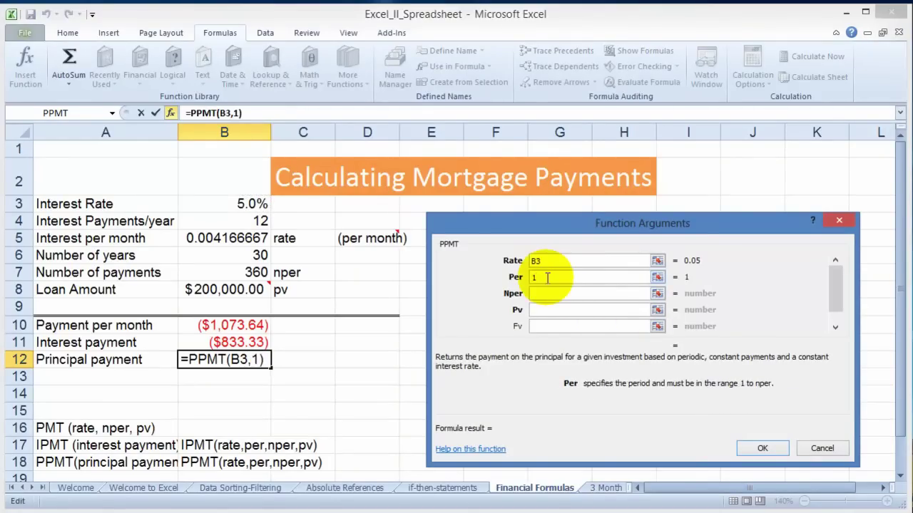
pyautogui.click(534, 293)
pyautogui.click(248, 277)
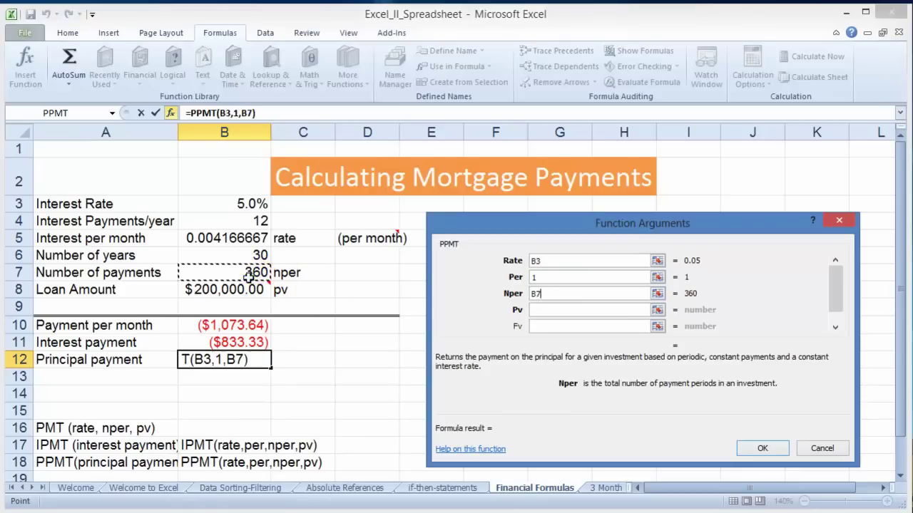
pyautogui.click(544, 310)
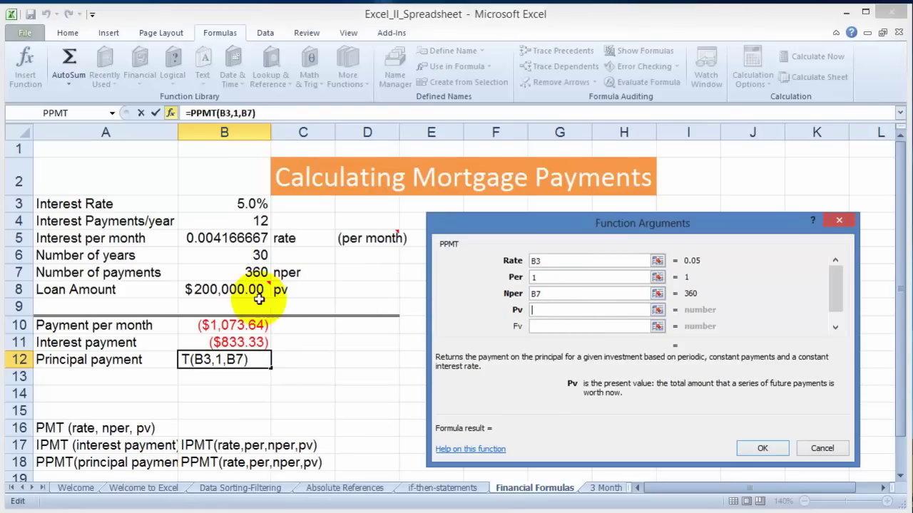
pyautogui.click(226, 294)
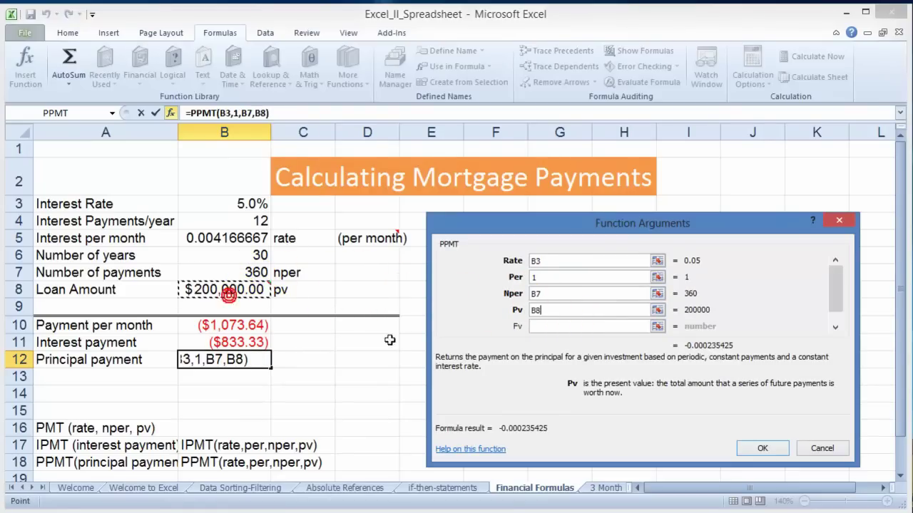
pyautogui.click(762, 448)
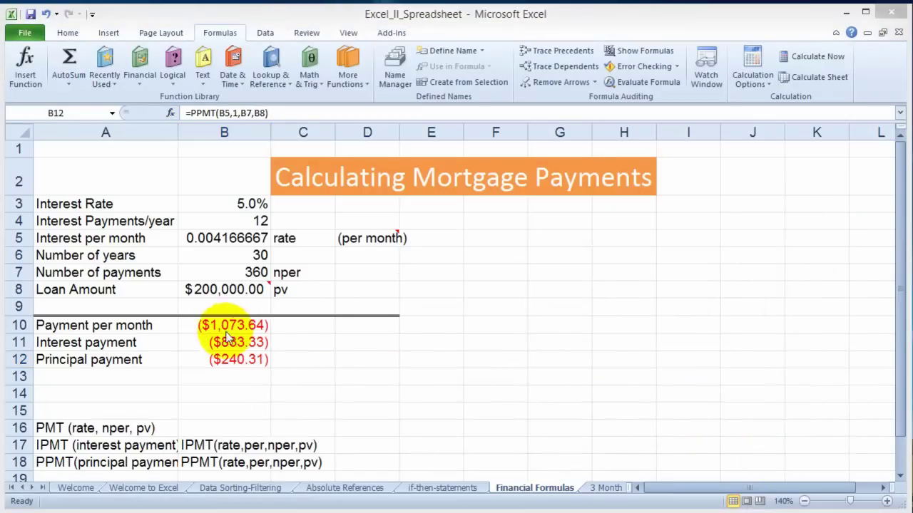
# Examine the IPMT formula in cell B11 and leave it unedited.
pyautogui.click(243, 343)
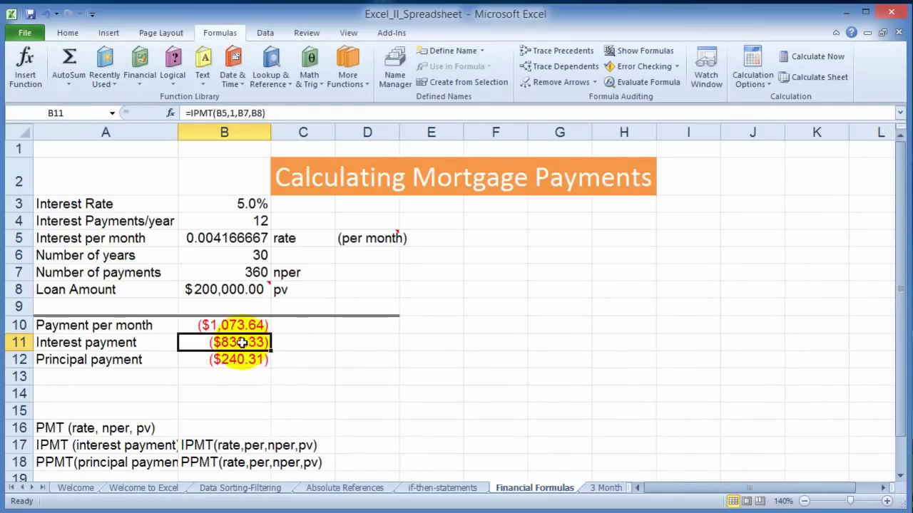
pyautogui.click(226, 112)
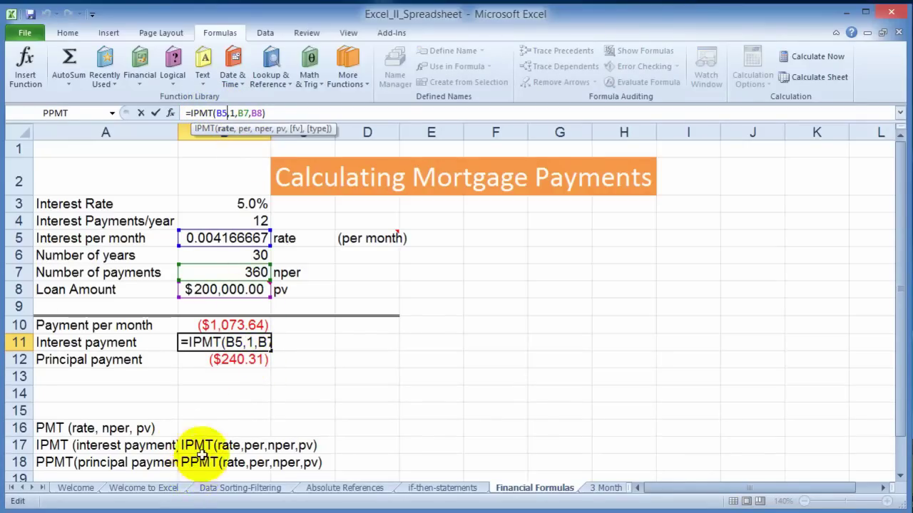
pyautogui.click(267, 113)
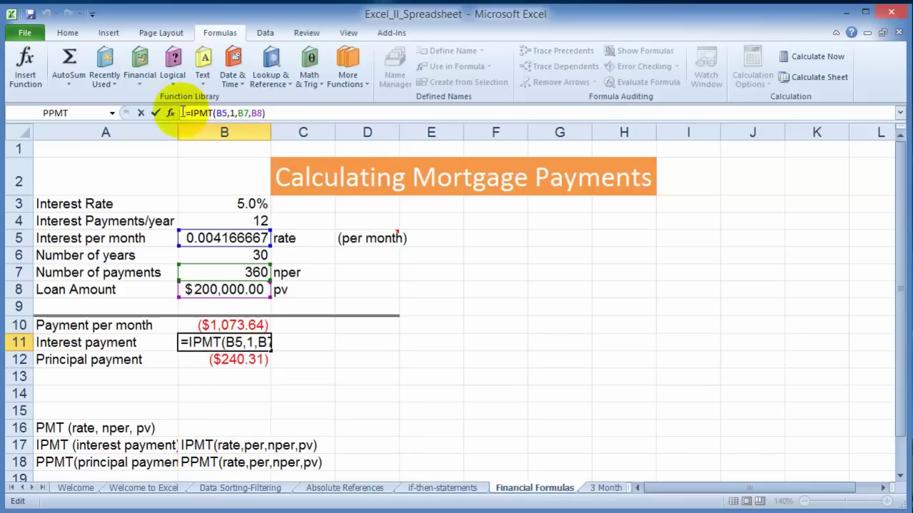
pyautogui.moveTo(182, 113); pyautogui.dragTo(241, 353)
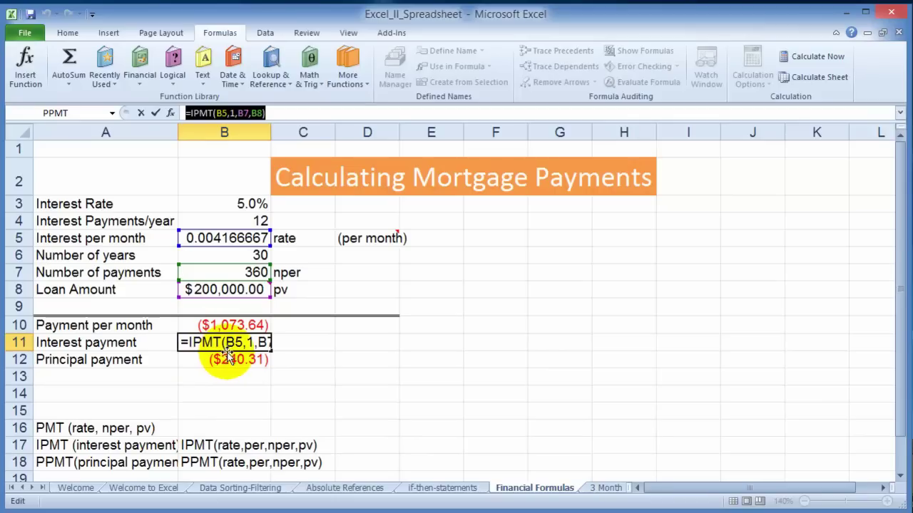
pyautogui.press('Escape')
# Examine the period, nper and pv arguments of the PPMT formula in cell B12.
pyautogui.click(228, 359)
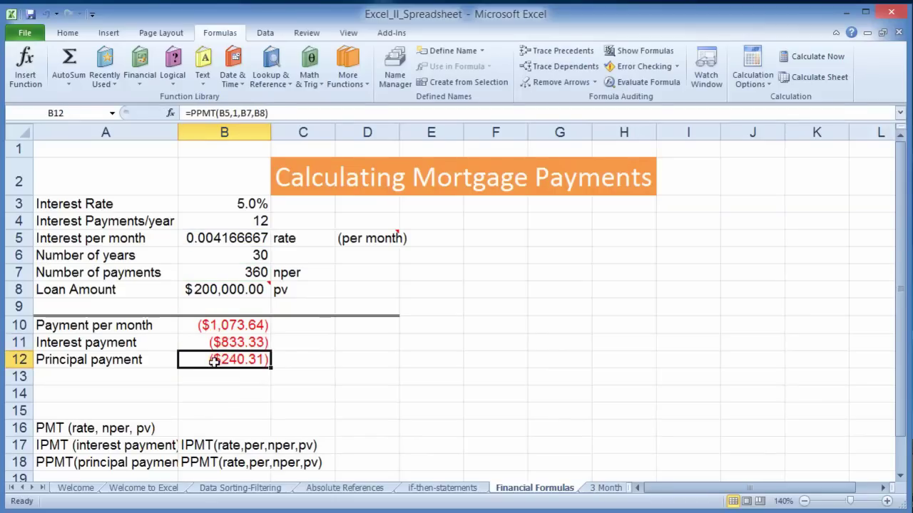
pyautogui.click(242, 113)
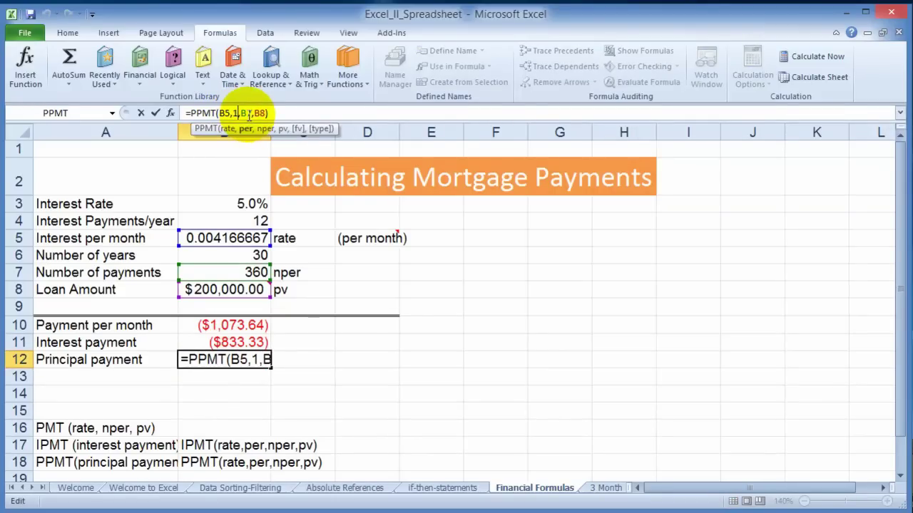
pyautogui.click(247, 113)
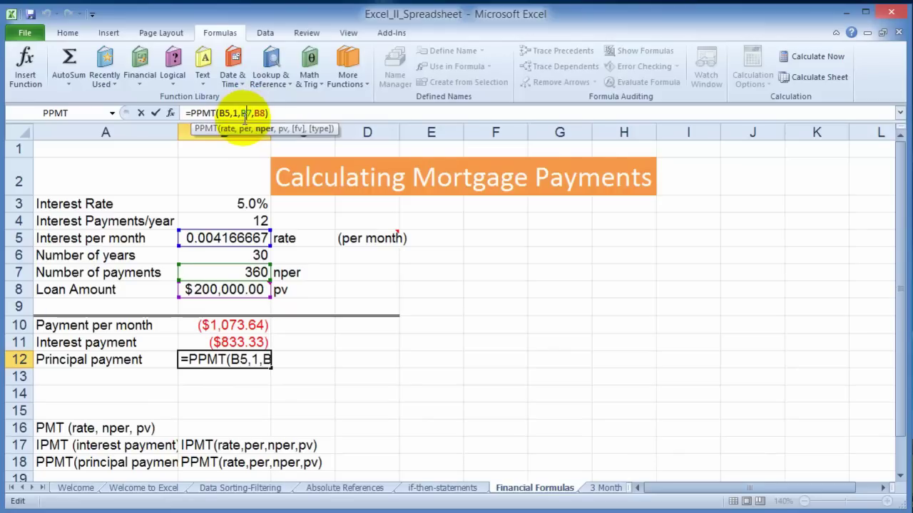
pyautogui.click(255, 112)
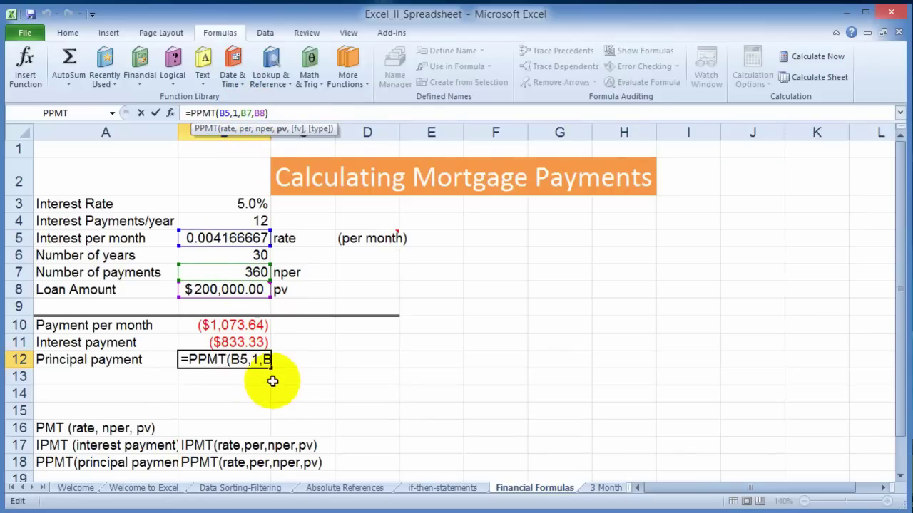
pyautogui.hotkey('ctrl', 'Return')
pyautogui.click(216, 386)
pyautogui.click(233, 362)
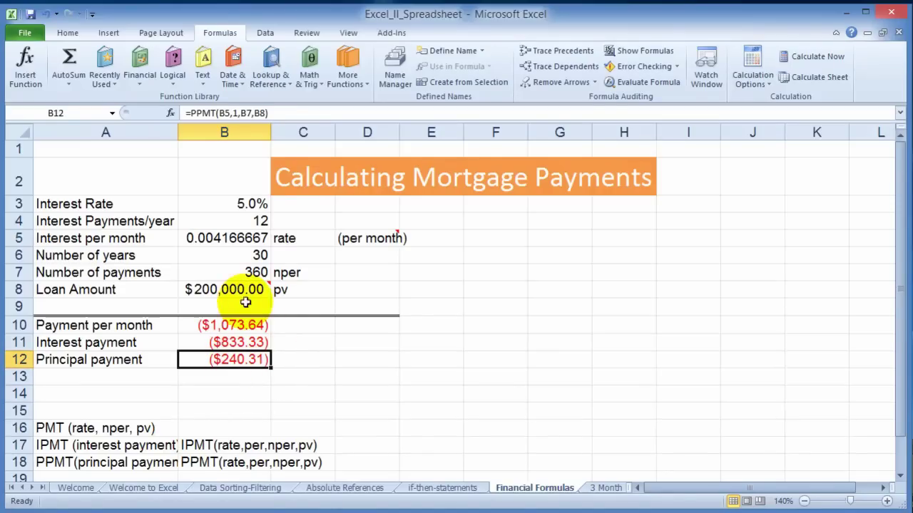
# Set the interest rate in cell B3 to 8%.
pyautogui.moveTo(240, 296)
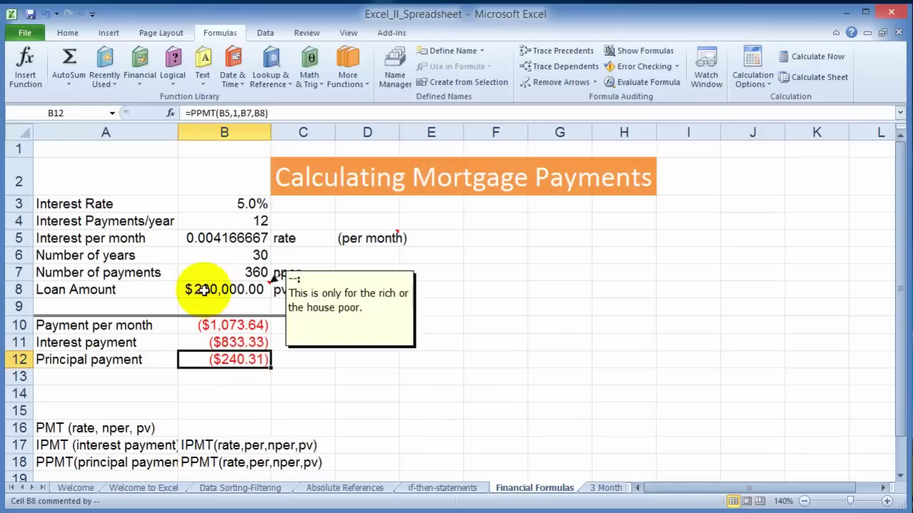
pyautogui.click(231, 205)
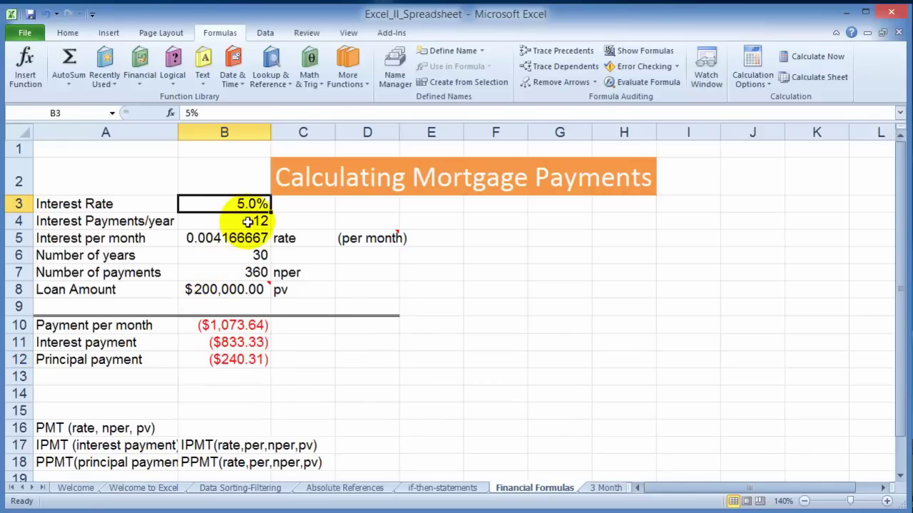
pyautogui.write('8%')
pyautogui.press('Return')
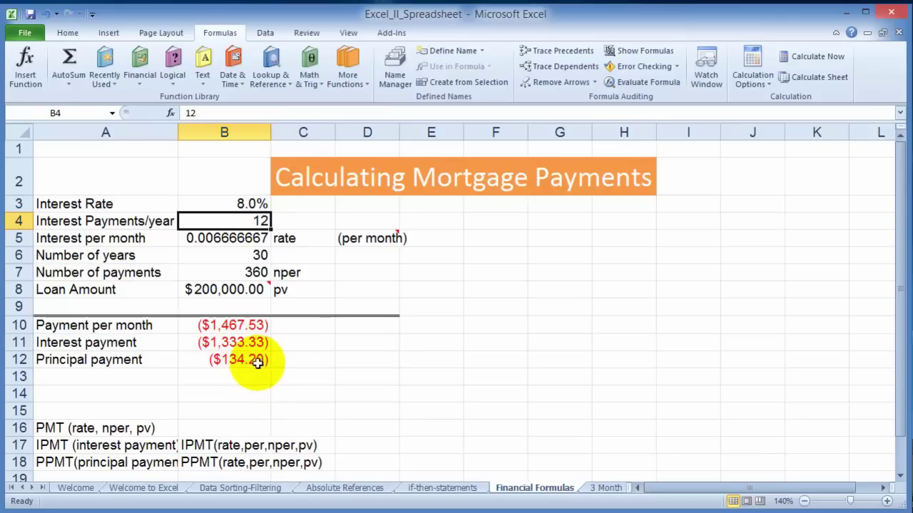
# Examine the interest rate, loan amount and PPMT formula in the mortgage calculation, and open the function browser.
pyautogui.click(230, 203)
pyautogui.click(228, 289)
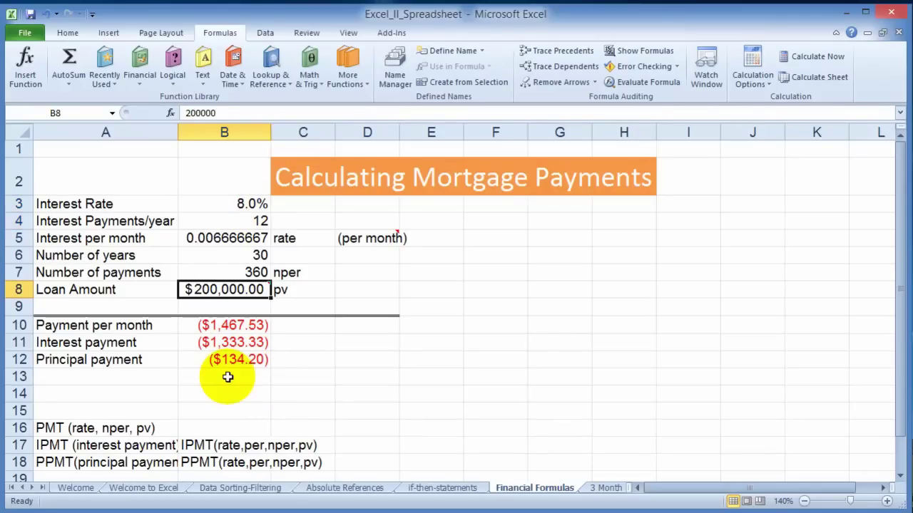
pyautogui.click(231, 360)
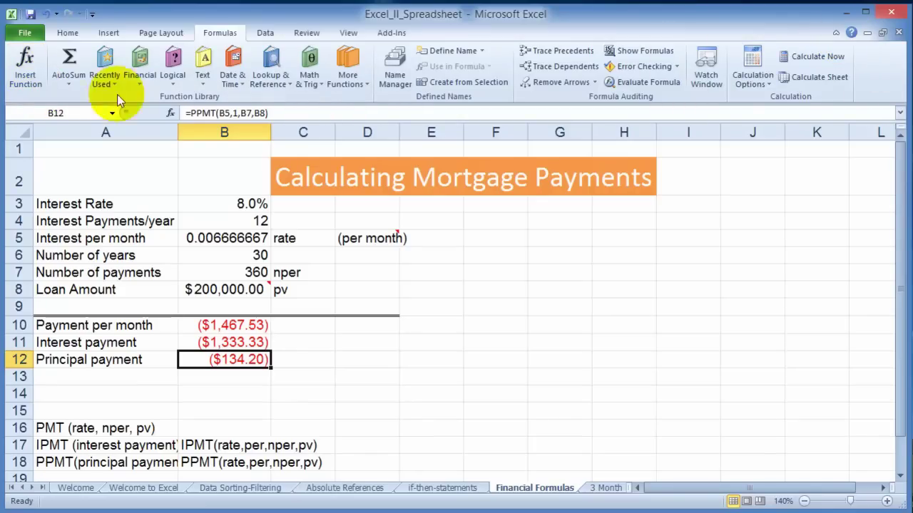
pyautogui.click(25, 68)
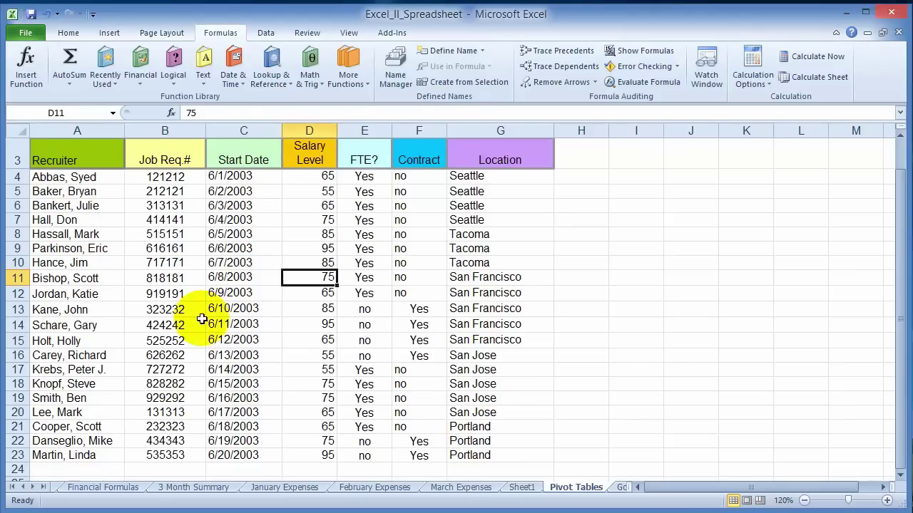
# Create a PivotTable on a new worksheet from the recruiter data in A3:G23 of the Pivot Tables sheet.
pyautogui.scroll(1, 171, 296)
pyautogui.click(120, 276)
pyautogui.scroll(-1, 157, 292)
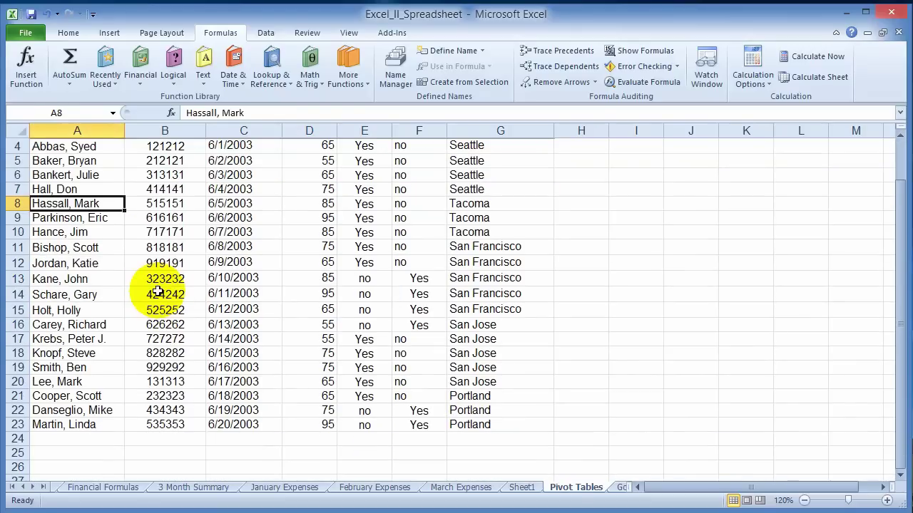
pyautogui.scroll(1, 200, 282)
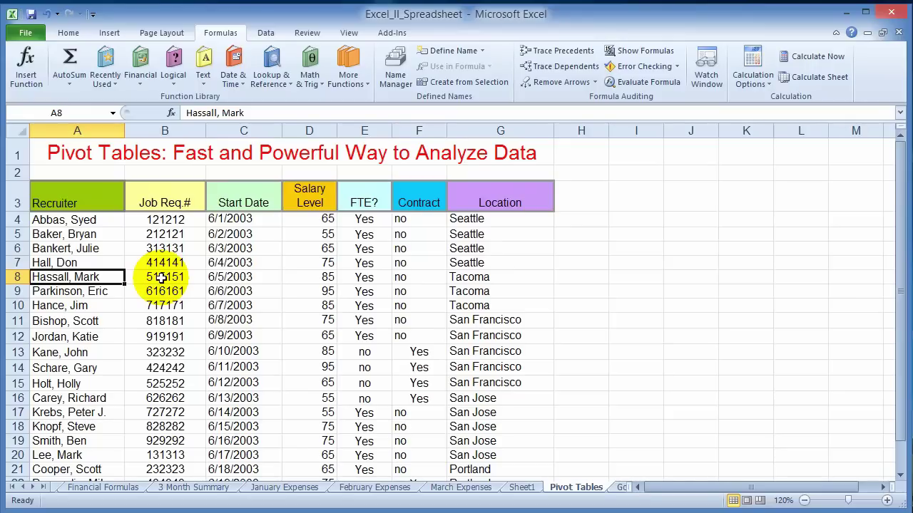
pyautogui.click(57, 203)
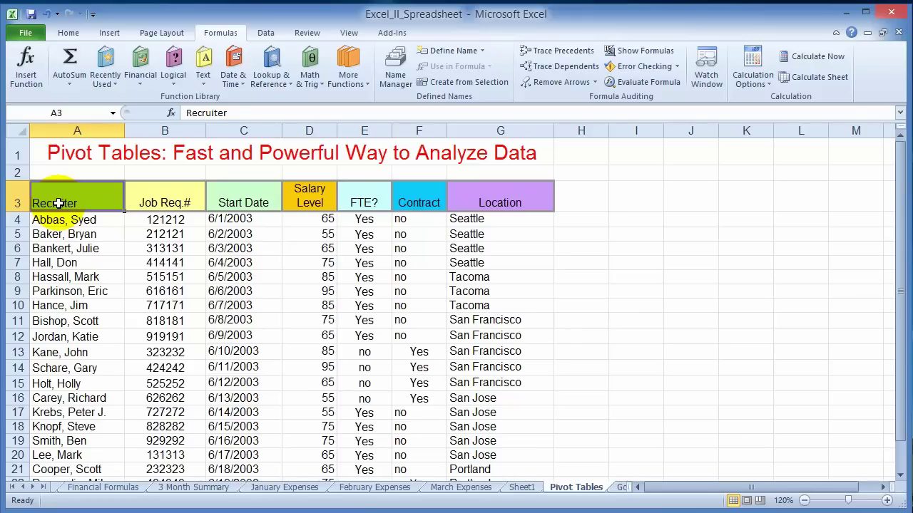
pyautogui.moveTo(72, 200); pyautogui.dragTo(469, 450)
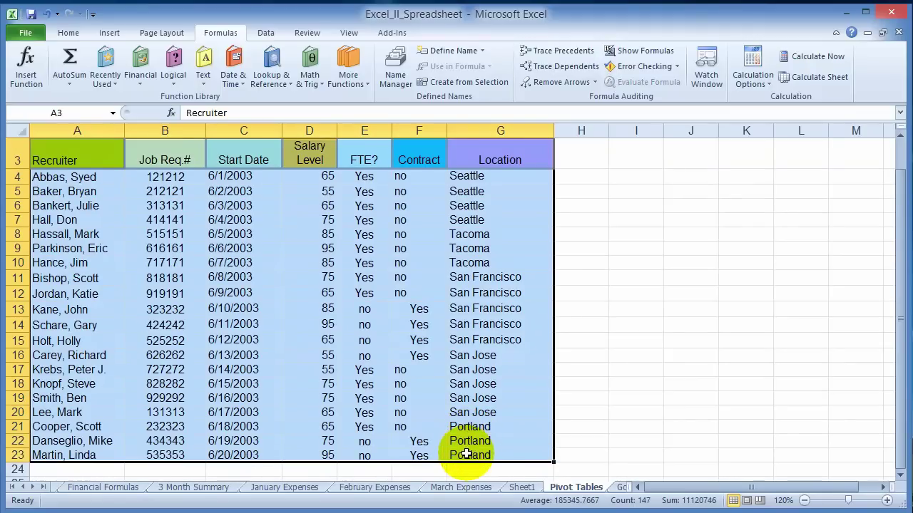
pyautogui.click(108, 34)
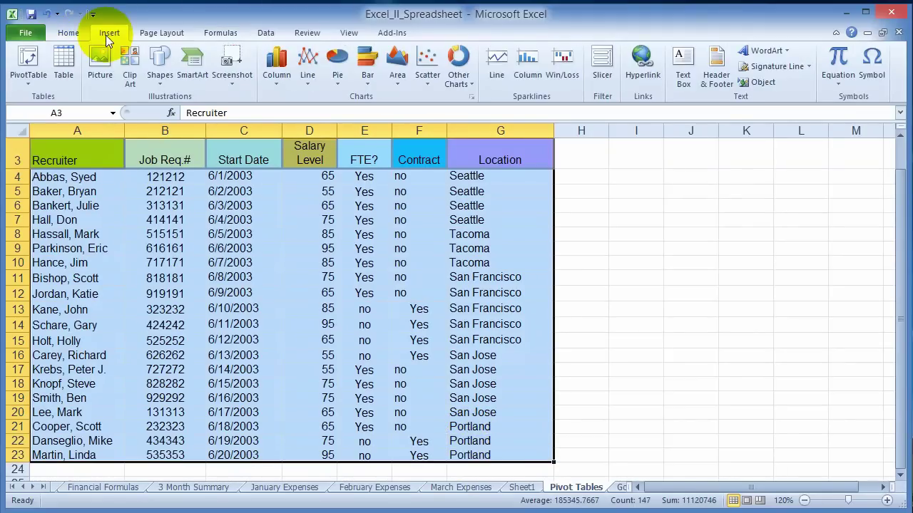
pyautogui.click(32, 80)
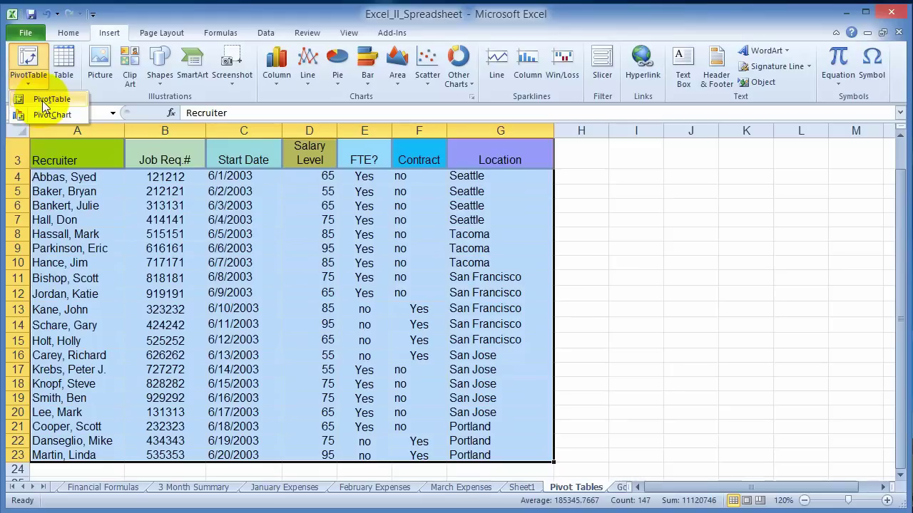
pyautogui.click(42, 101)
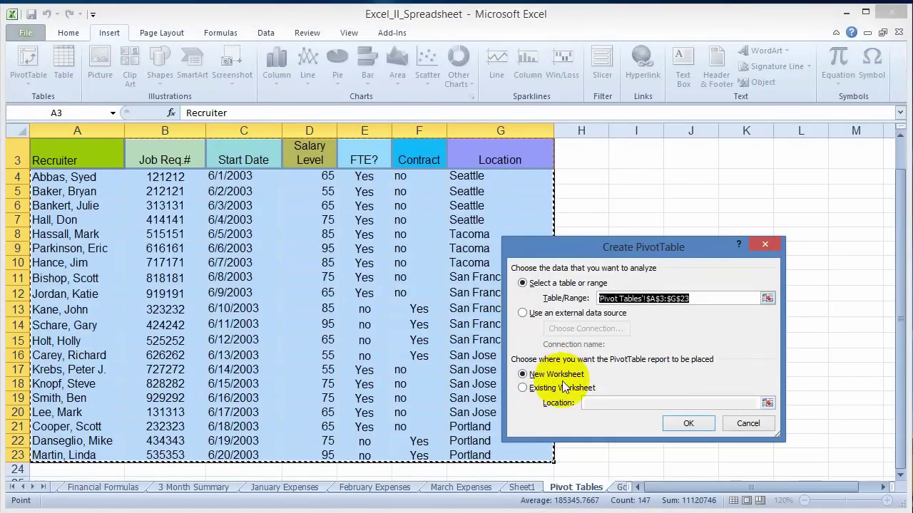
pyautogui.click(683, 425)
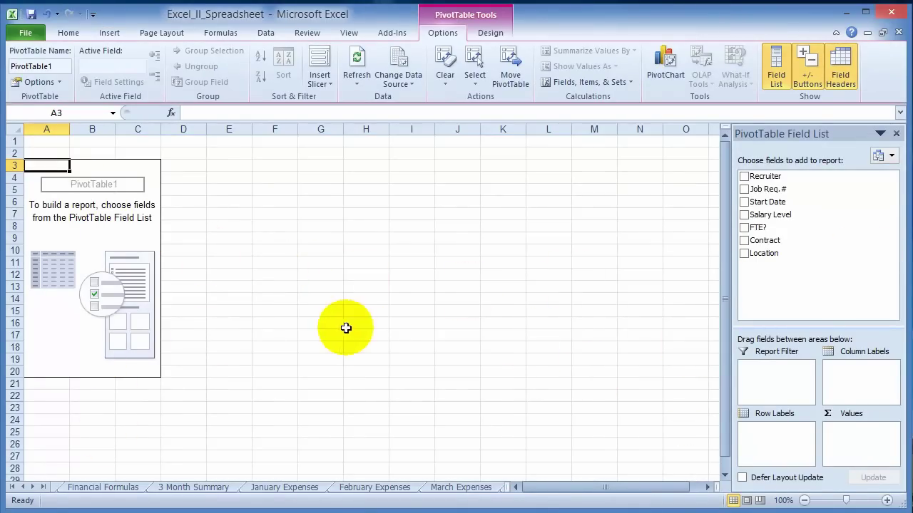
# Add Recruiter as a row label and Contract as the report filter of the PivotTable.
pyautogui.click(745, 177)
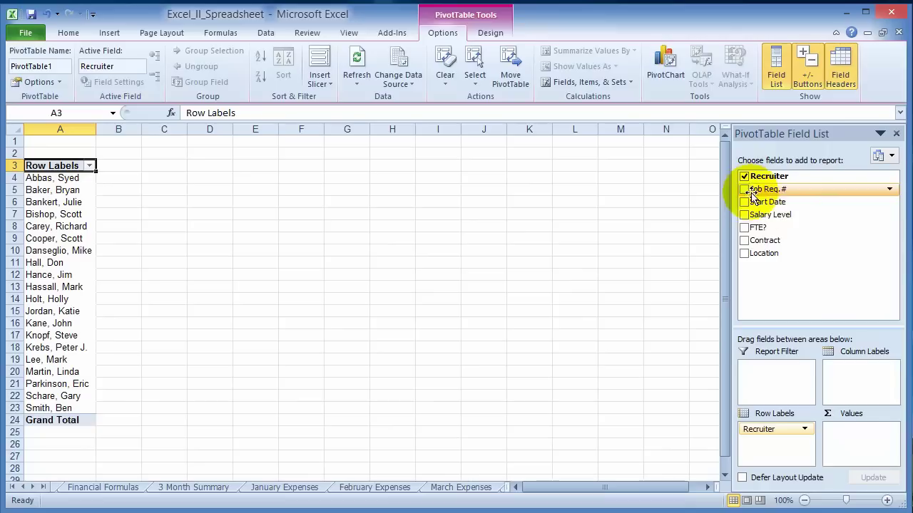
pyautogui.click(743, 241)
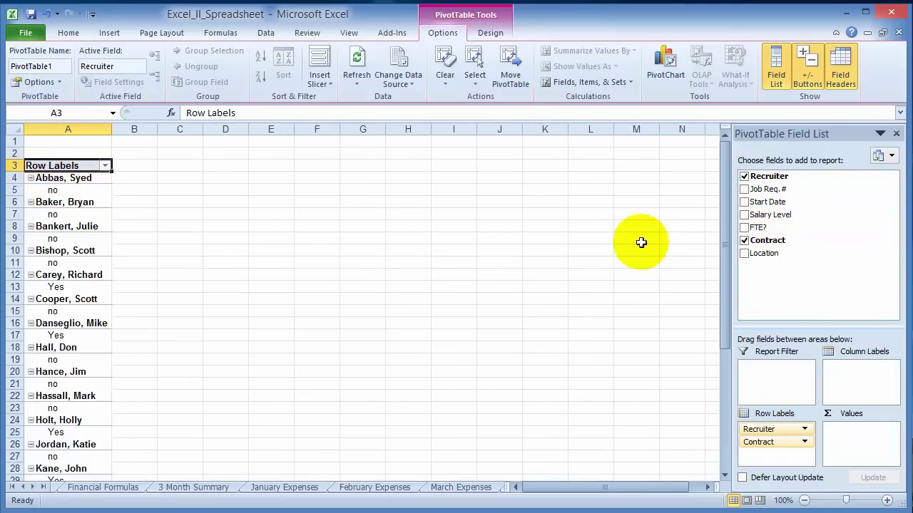
pyautogui.moveTo(745, 241); pyautogui.dragTo(750, 208)
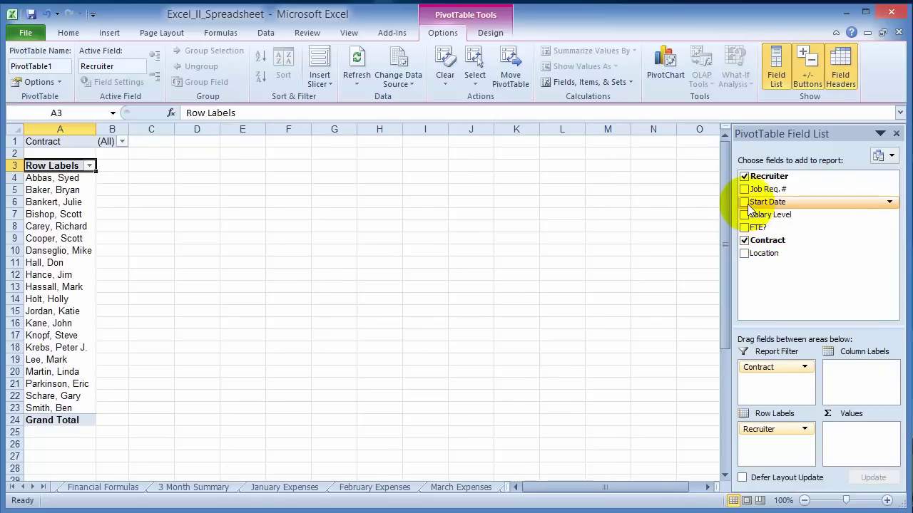
# Add Start Date, Job Req.# and Location to the PivotTable, and place Location first among the row labels.
pyautogui.click(745, 203)
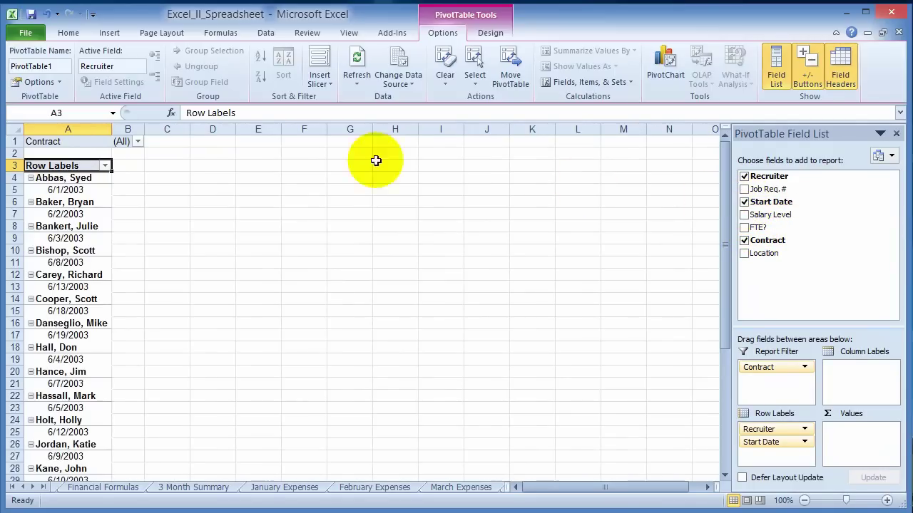
pyautogui.click(743, 189)
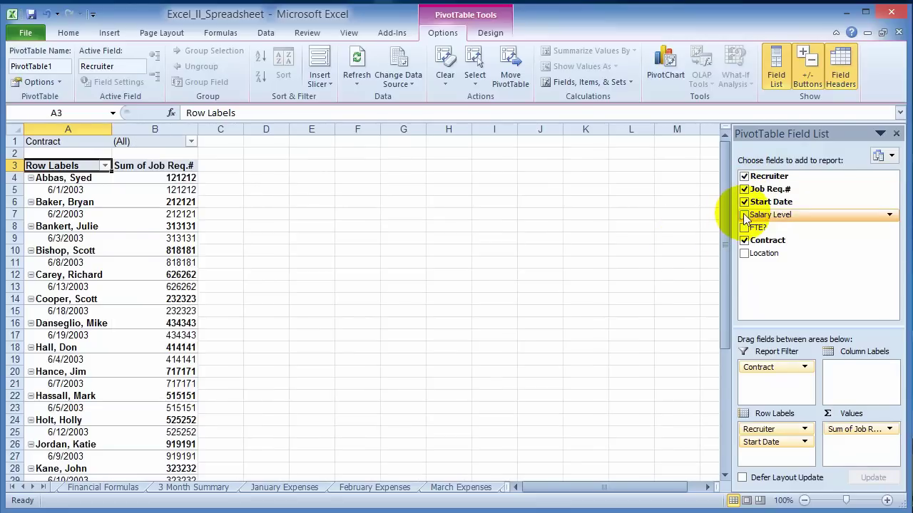
pyautogui.click(745, 254)
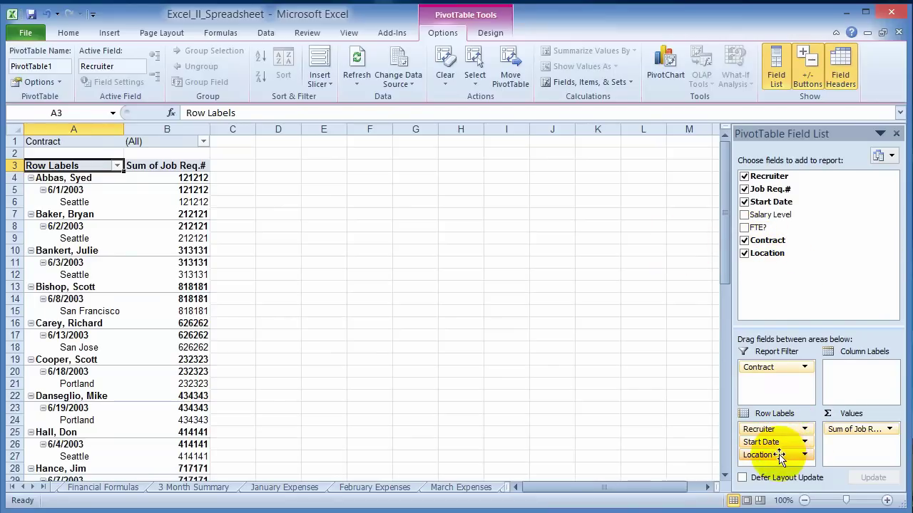
pyautogui.moveTo(780, 454); pyautogui.dragTo(788, 431)
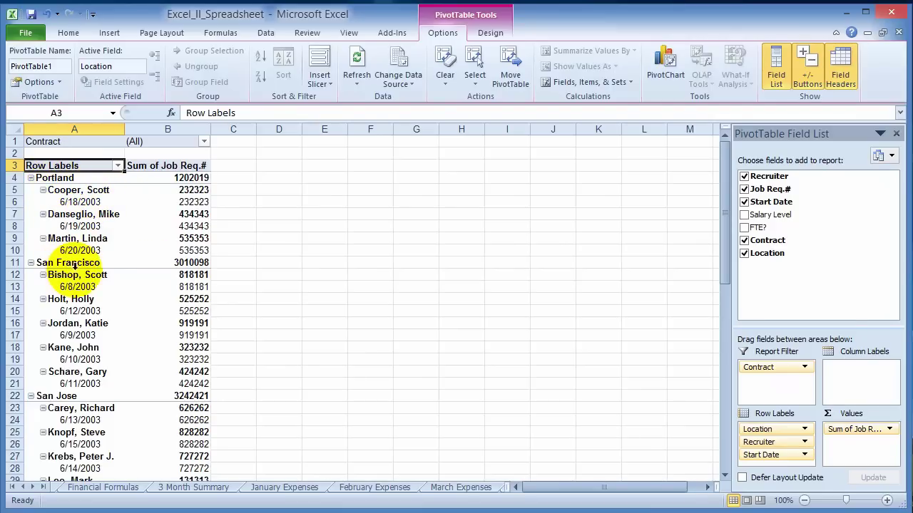
# Try FTE? as an extra field, remove it again, and filter the report to Contract Yes.
pyautogui.click(743, 227)
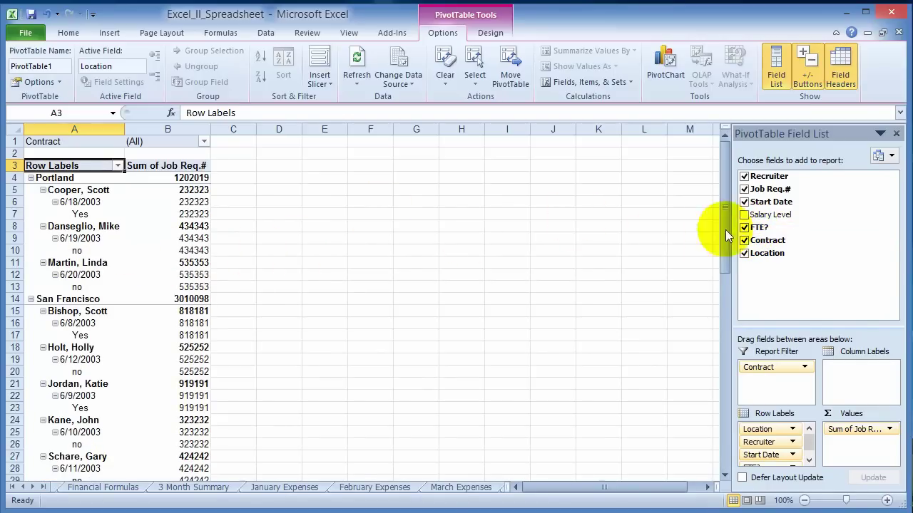
pyautogui.click(744, 227)
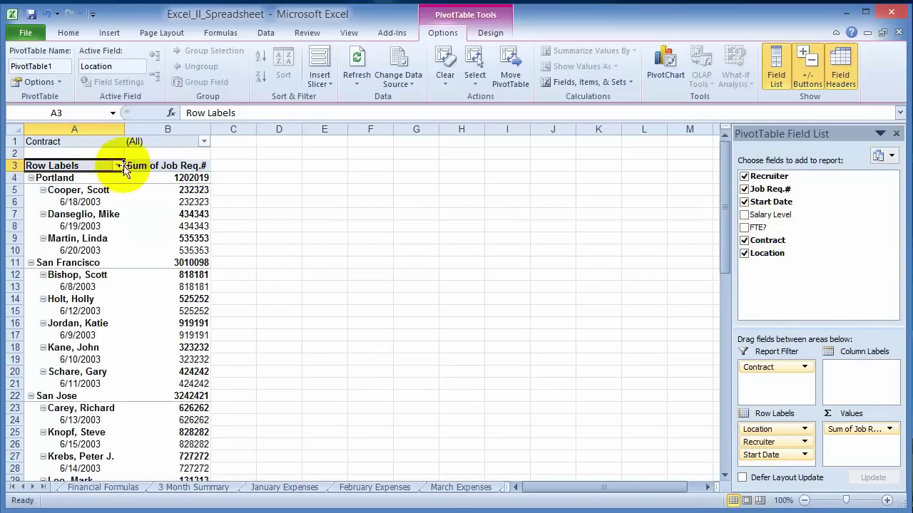
pyautogui.click(205, 141)
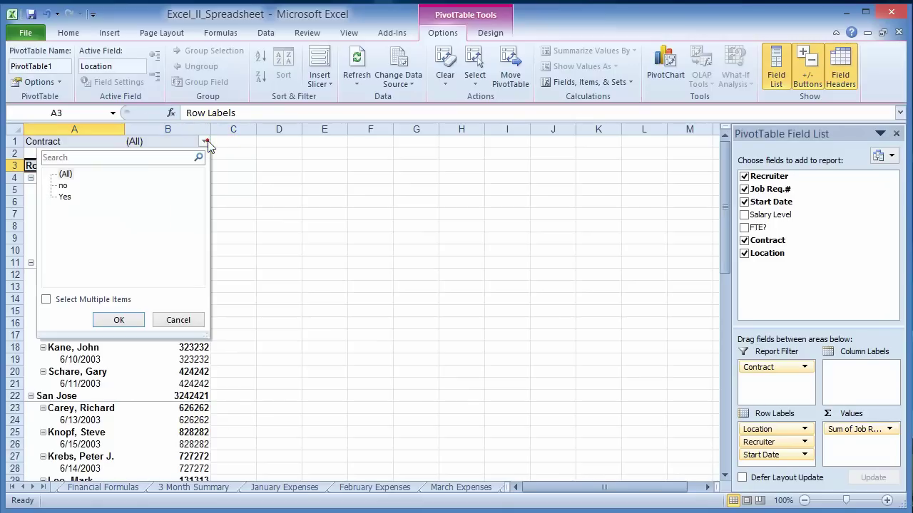
pyautogui.click(65, 197)
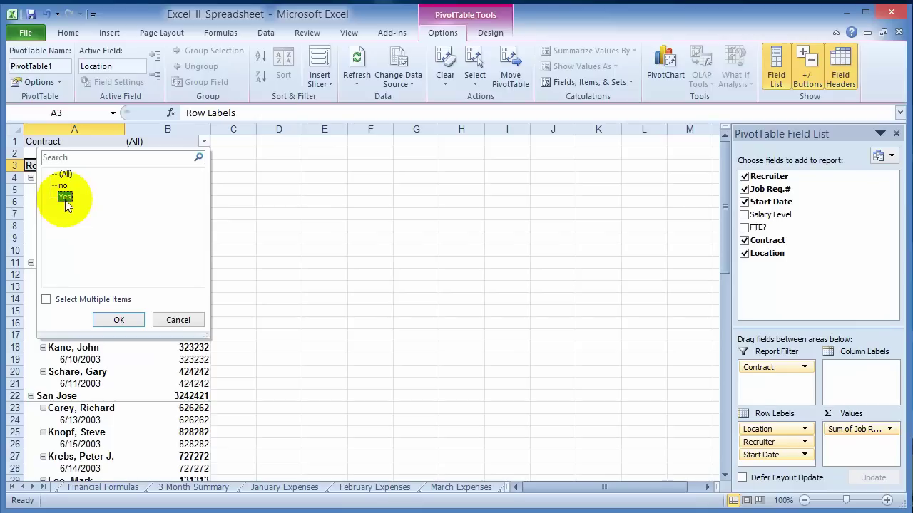
pyautogui.click(119, 321)
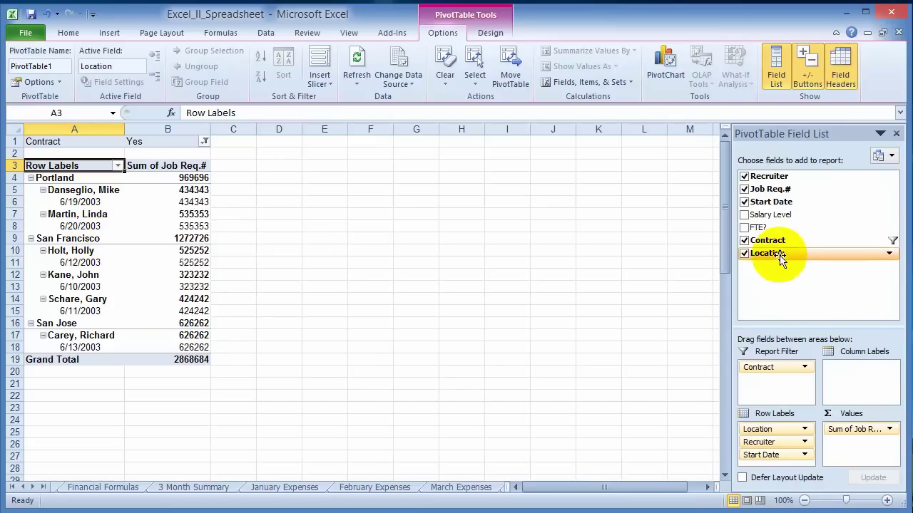
# Add the FTE? and Salary Level fields to the PivotTable, and use Salary Level as a second report filter.
pyautogui.click(745, 228)
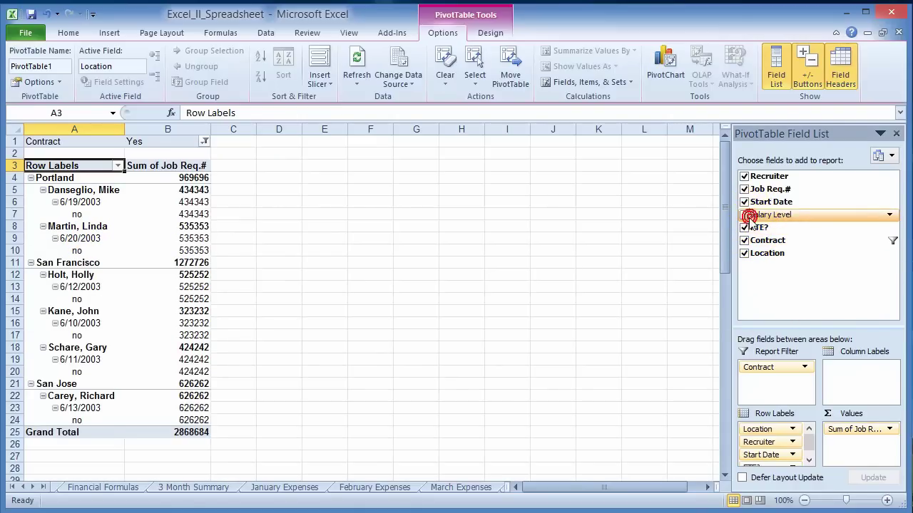
pyautogui.click(745, 215)
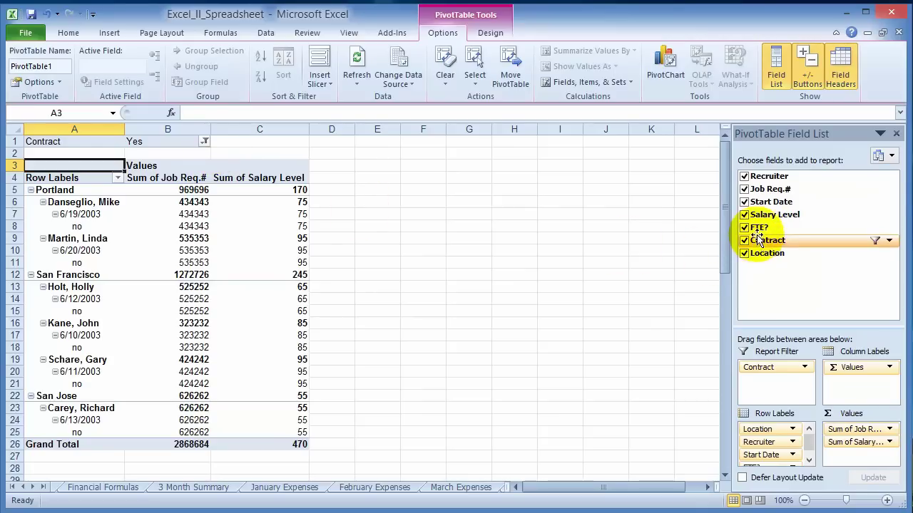
pyautogui.moveTo(774, 214); pyautogui.dragTo(776, 384)
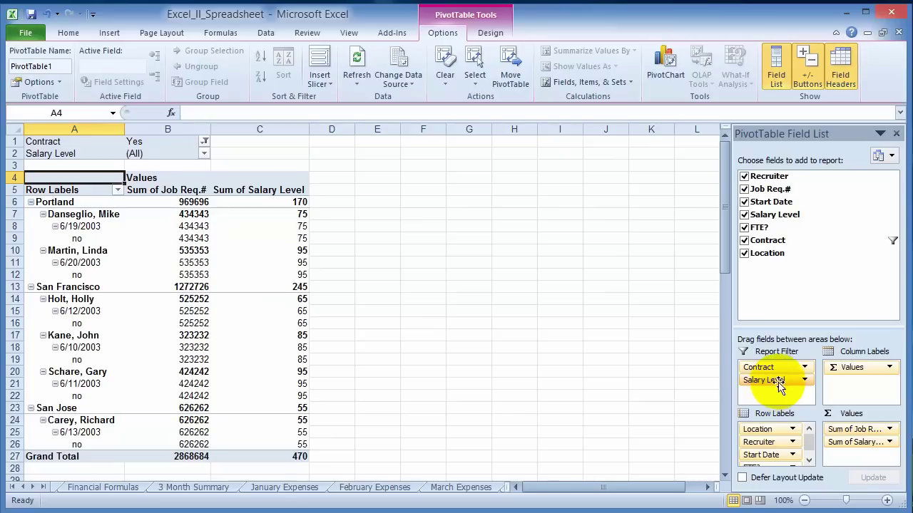
# Filter the PivotTable report to Salary Level 55.
pyautogui.click(204, 155)
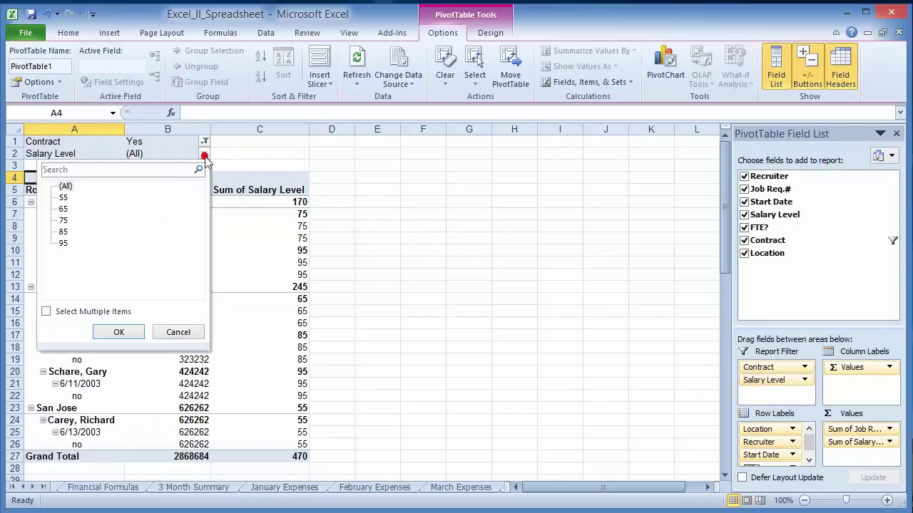
pyautogui.click(63, 199)
pyautogui.click(118, 331)
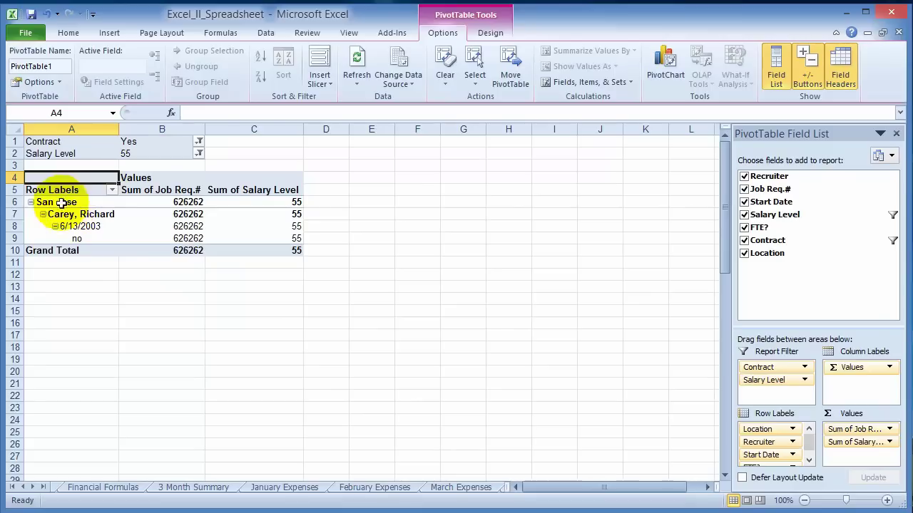
# Set the Salary Level report filter to the multiple items 75, 85 and 95.
pyautogui.click(198, 154)
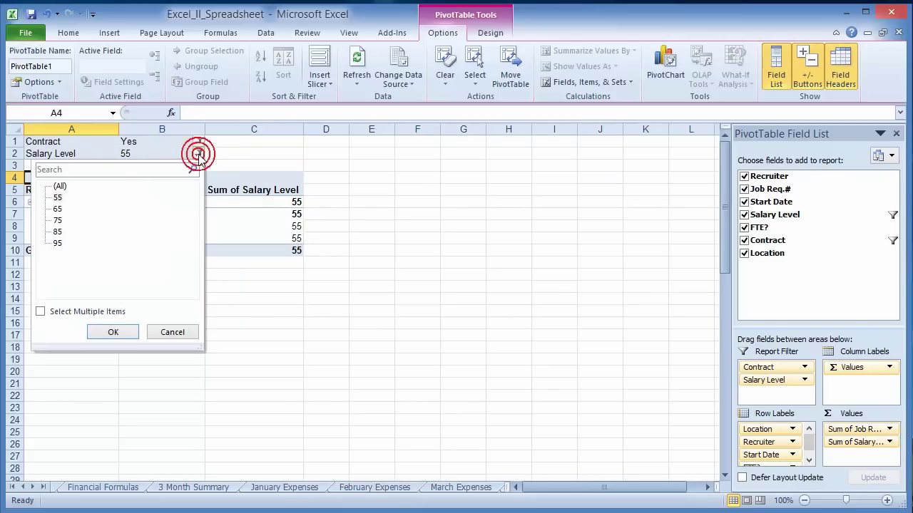
pyautogui.click(58, 243)
pyautogui.press('Return')
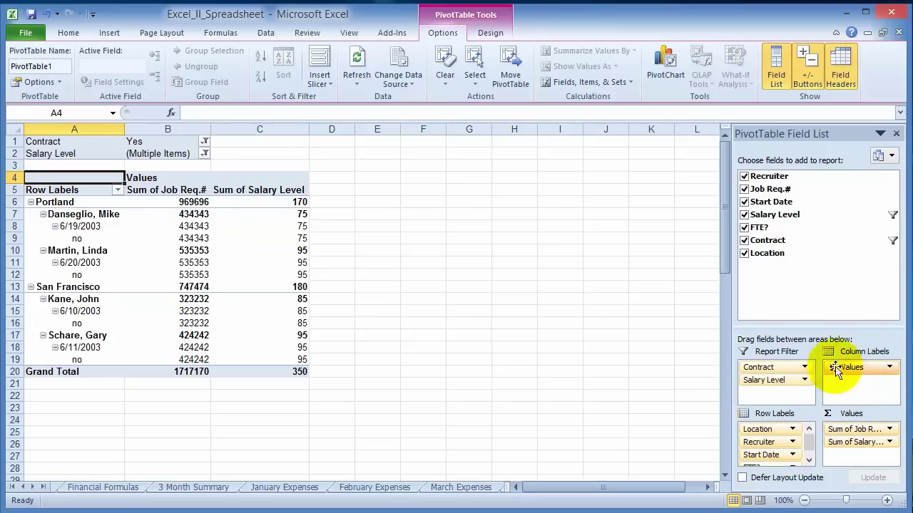
# Move Salary Level to the column labels, and try Contract there before returning it to the report filter.
pyautogui.moveTo(772, 381); pyautogui.dragTo(848, 382)
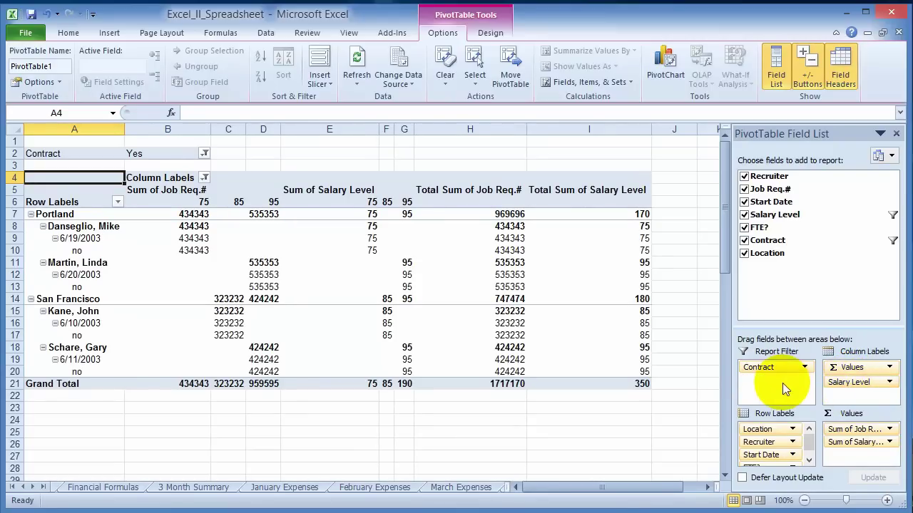
pyautogui.moveTo(774, 375); pyautogui.dragTo(858, 401)
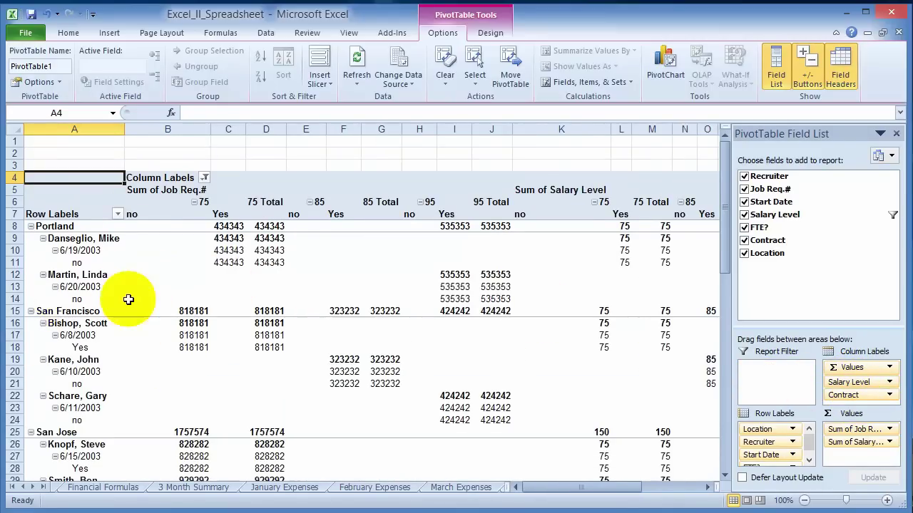
pyautogui.moveTo(843, 395); pyautogui.dragTo(770, 374)
pyautogui.moveTo(852, 367); pyautogui.dragTo(773, 384)
pyautogui.press('Return')
# Reorder the PivotTable row labels to Start Date, Recruiter, FTE? and Location.
pyautogui.moveTo(763, 455); pyautogui.dragTo(779, 431)
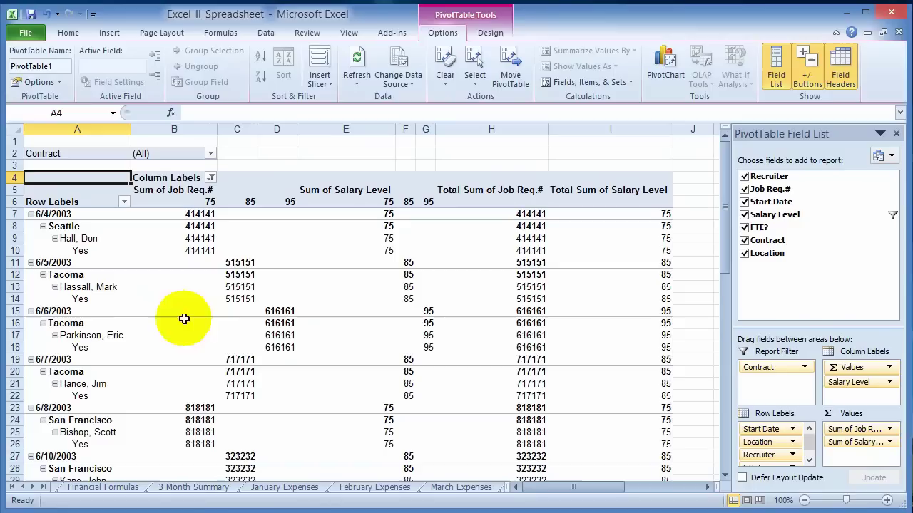
pyautogui.click(809, 459)
pyautogui.moveTo(761, 457); pyautogui.dragTo(770, 428)
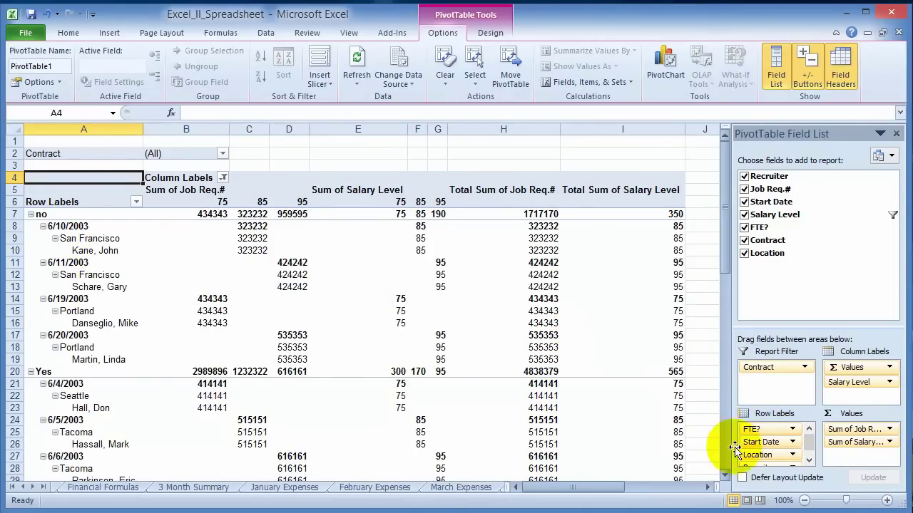
pyautogui.click(808, 460)
pyautogui.moveTo(760, 460); pyautogui.dragTo(761, 428)
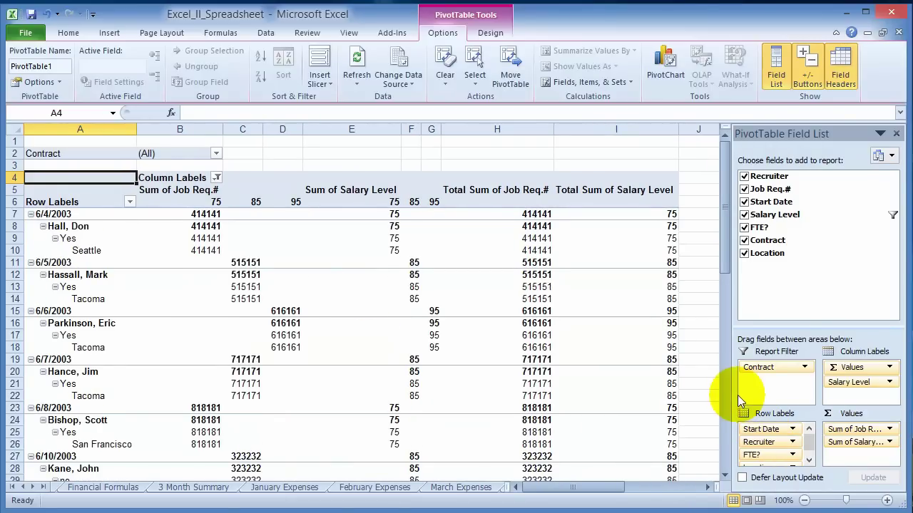